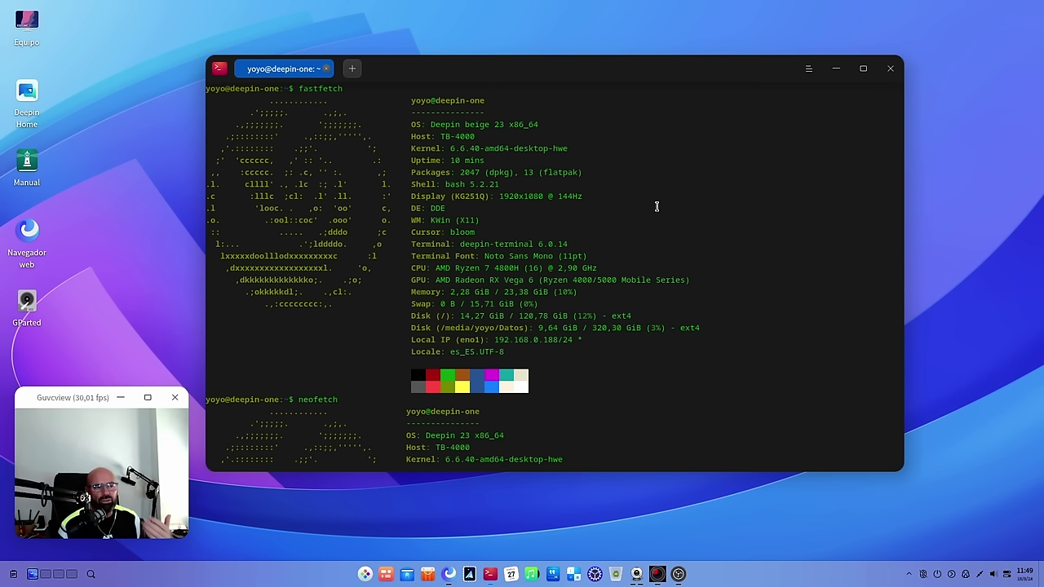
- Minimize the terminal and launch the GParted partition editor, authenticating with the account password
click(838, 68)
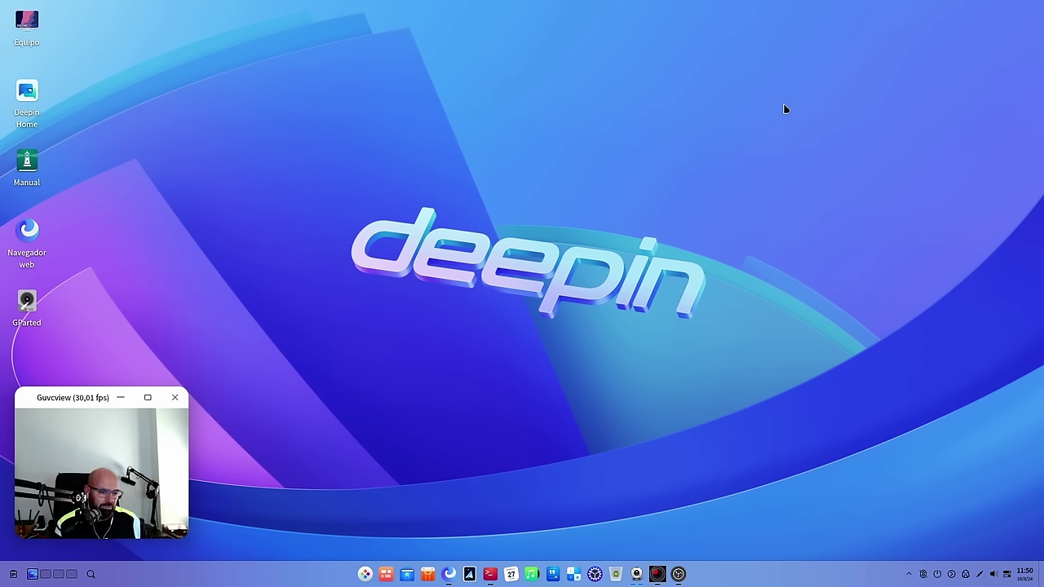
click(29, 315)
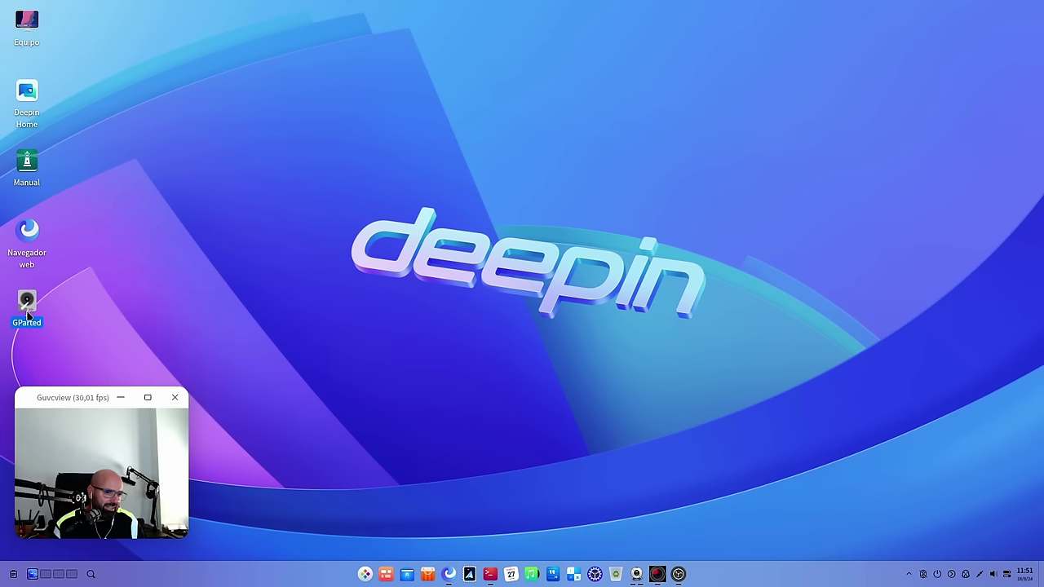
double_click(29, 315)
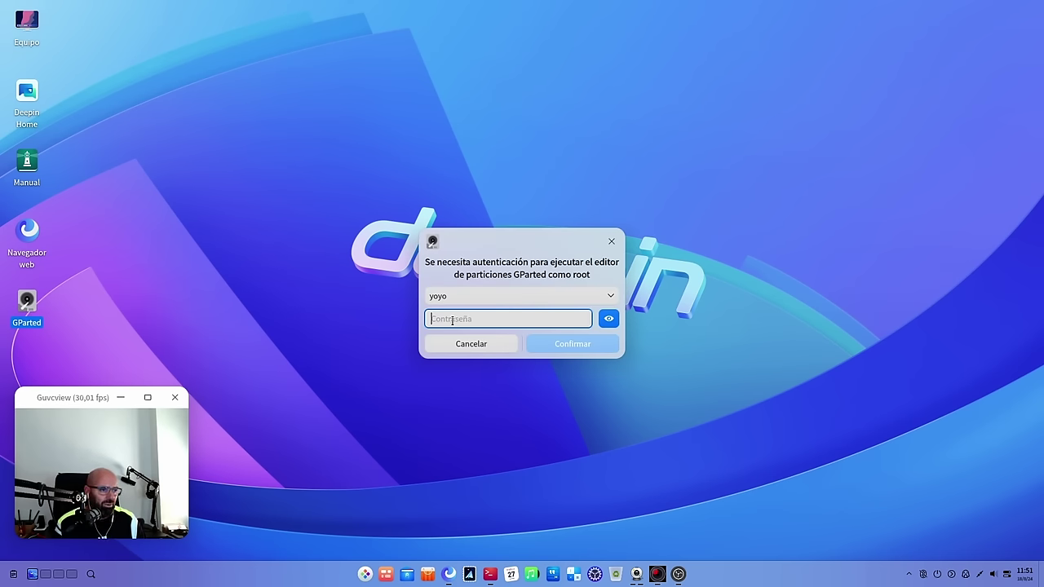
text(******)
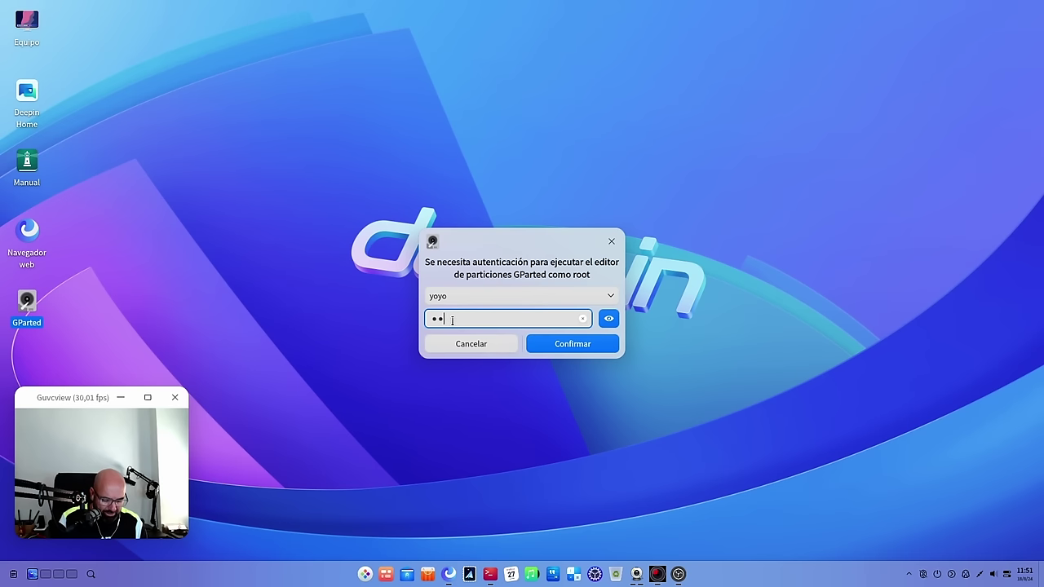
key(Return)
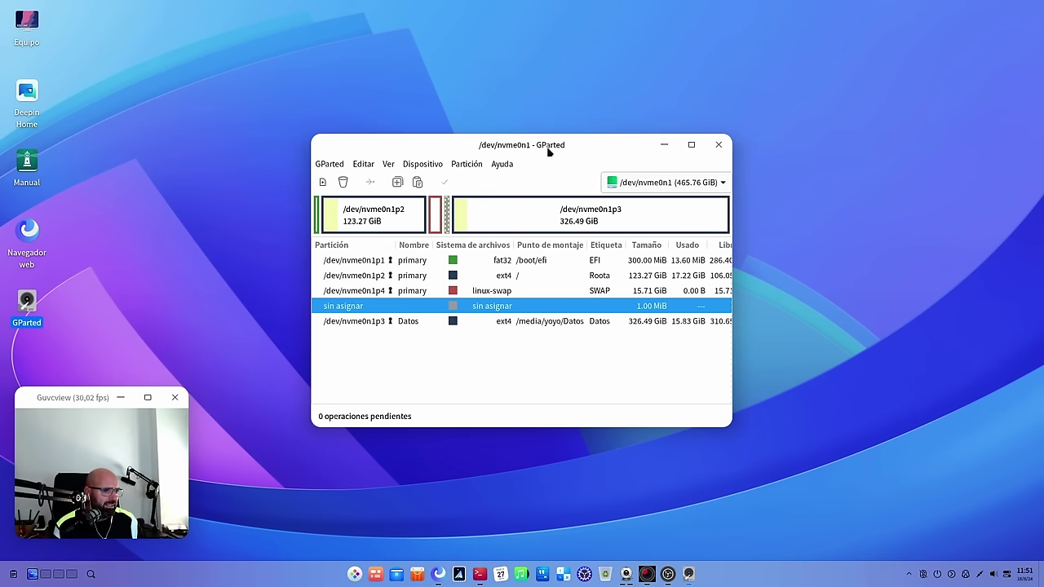
- Inspect the EFI, root, swap and Datos partitions of /dev/nvme0n1 in an enlarged GParted window, and close the program
drag(549, 151, 396, 73)
drag(586, 351, 943, 414)
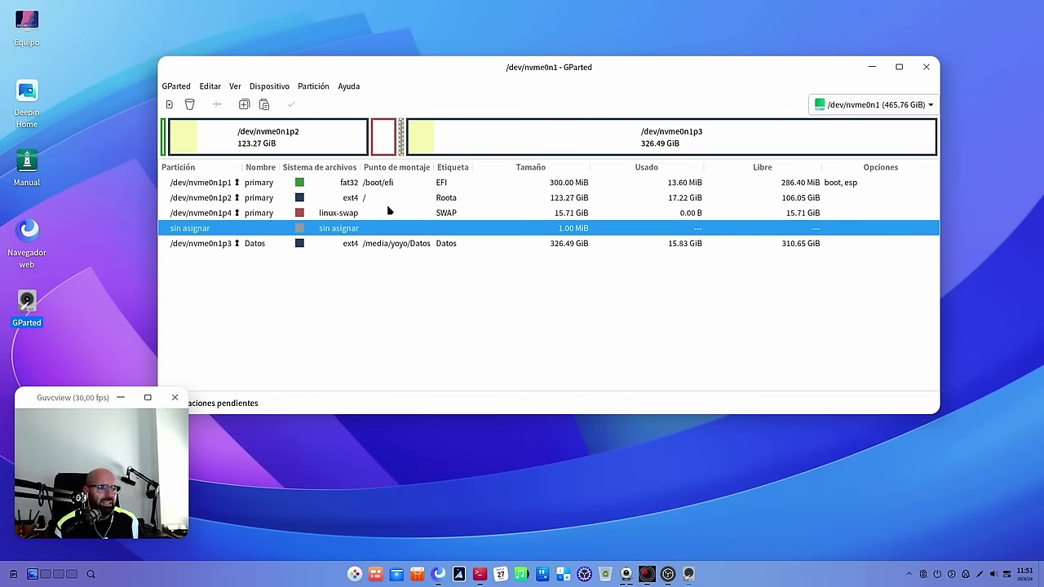
click(384, 184)
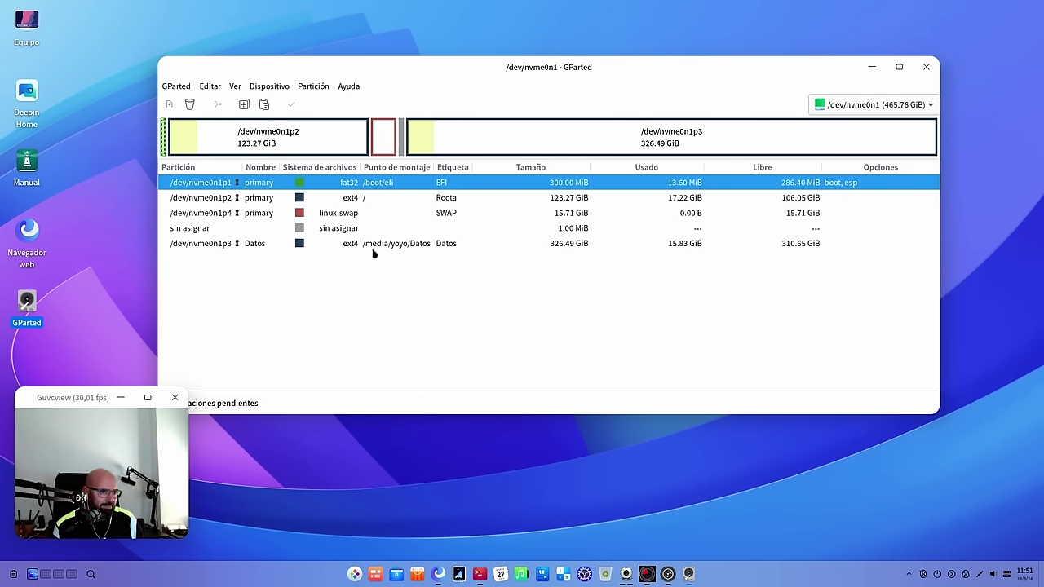
click(262, 201)
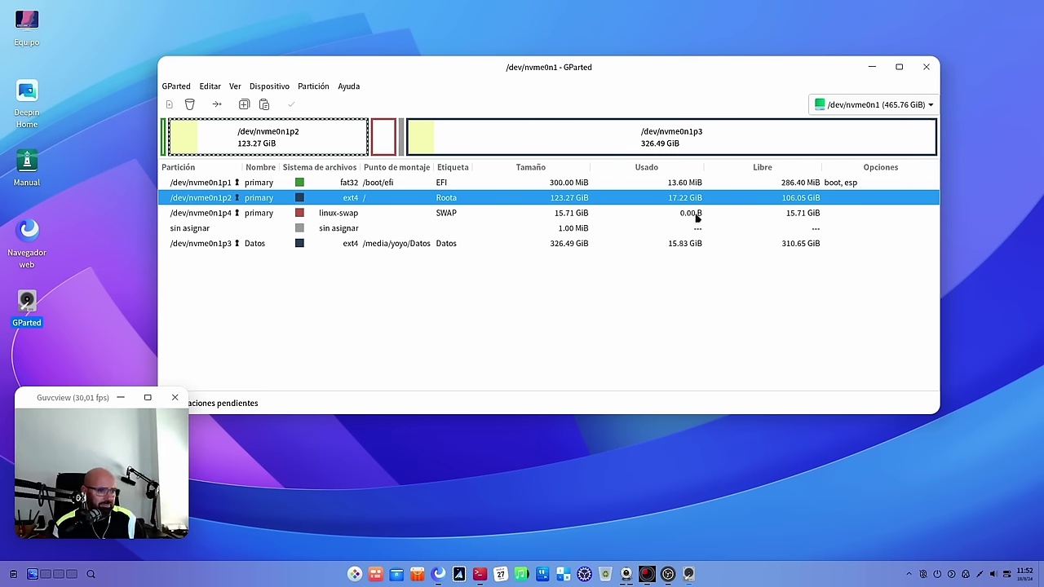
click(353, 227)
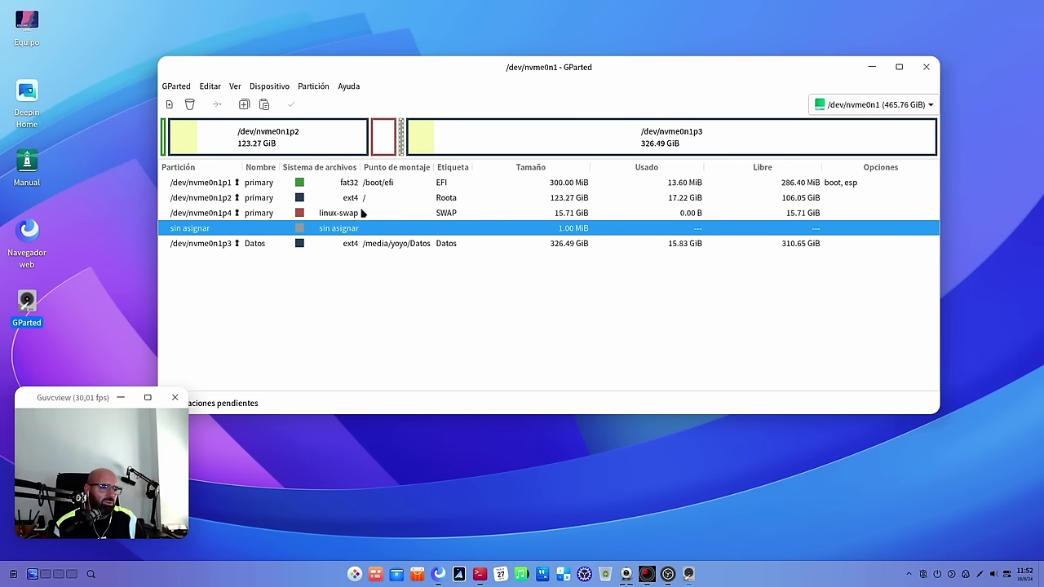
click(363, 213)
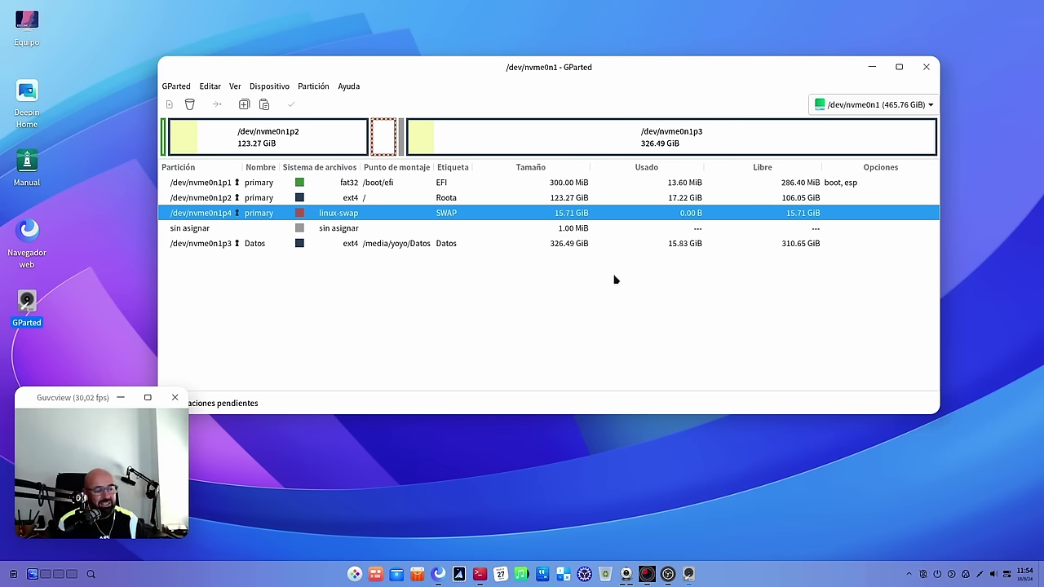
click(442, 247)
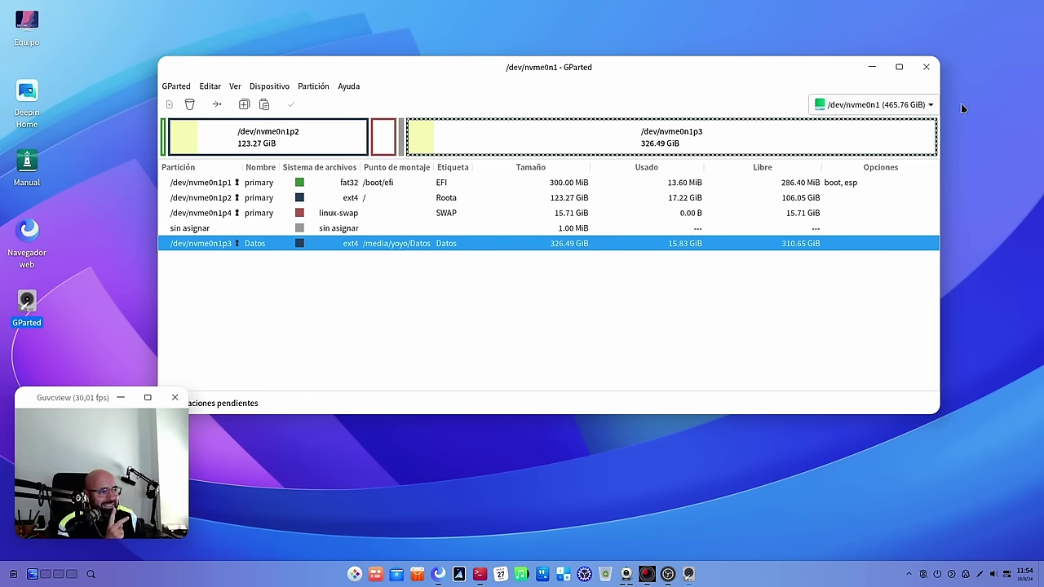
click(926, 67)
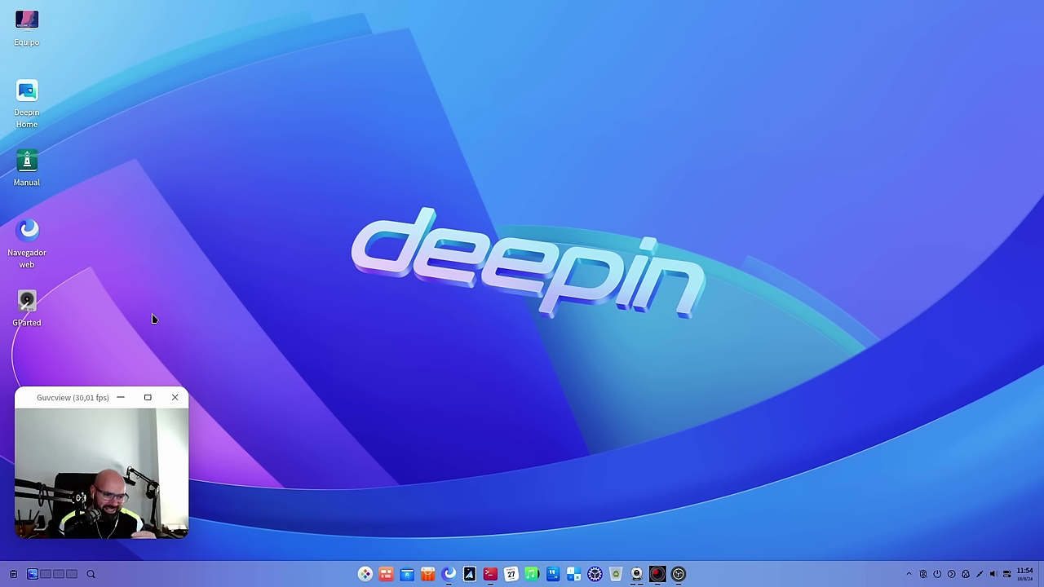
click(26, 313)
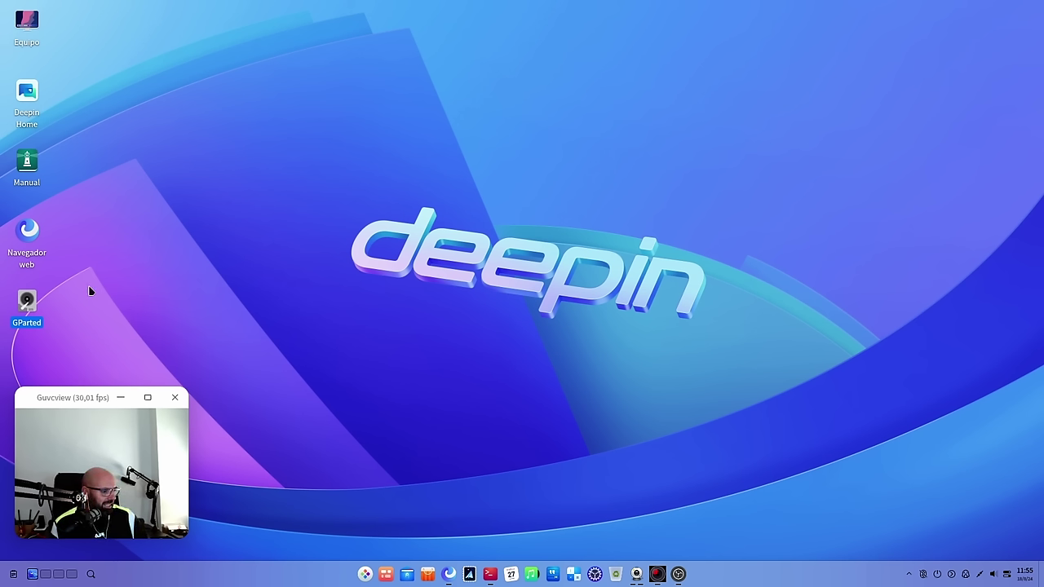
click(345, 197)
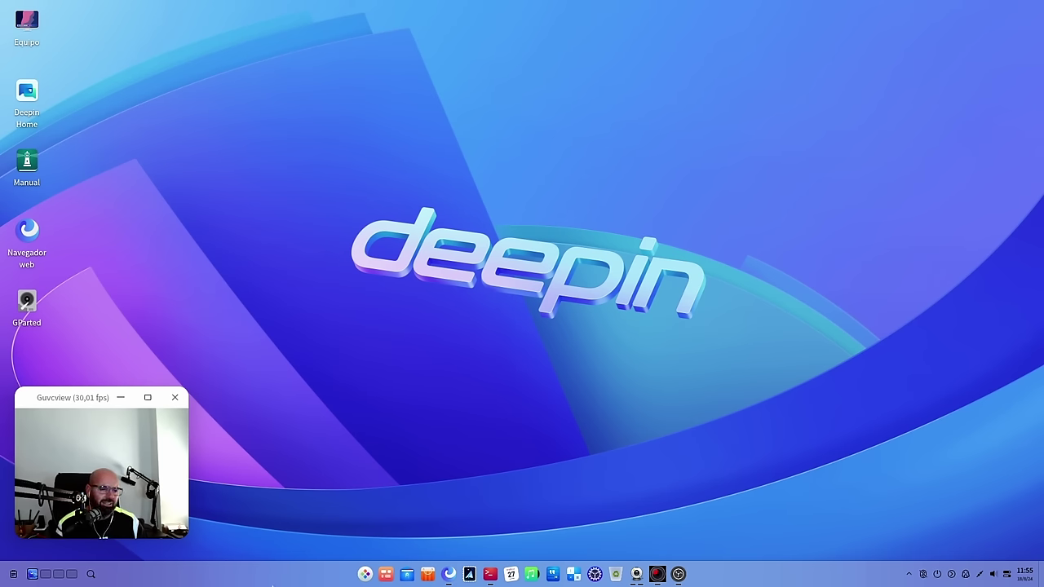
- Switch to the web browser and read the MuyLinux article on Deepin 23 about repository packages, atomic updates and Lynaps
click(450, 574)
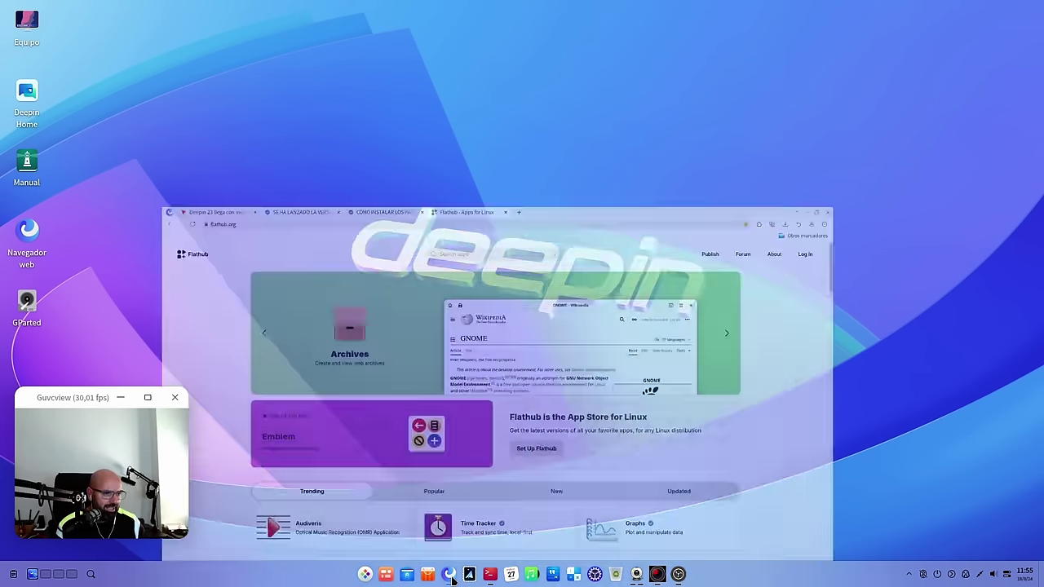
key(ctrl+1)
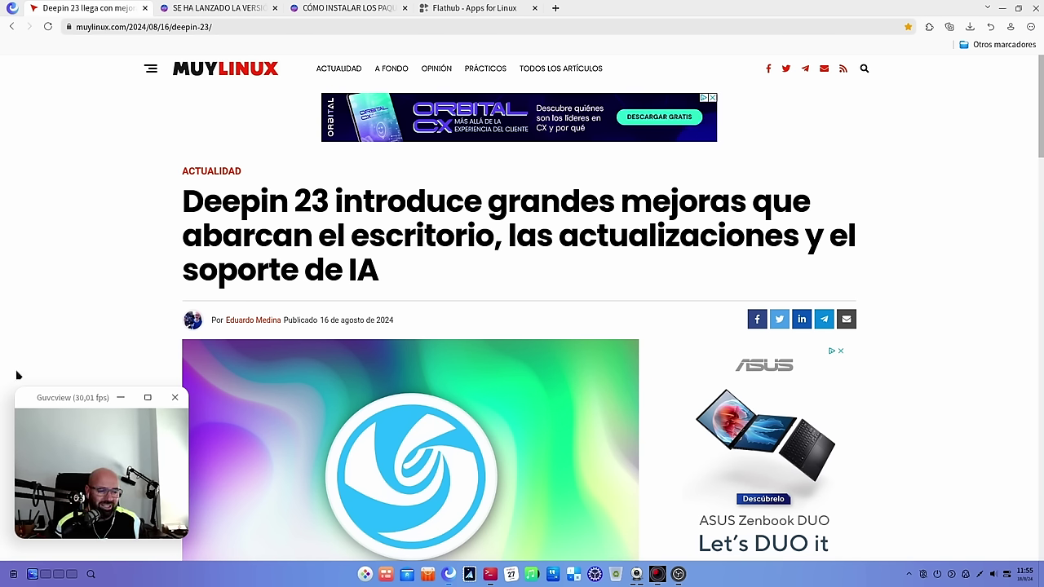
scroll(133, 285, down, 3)
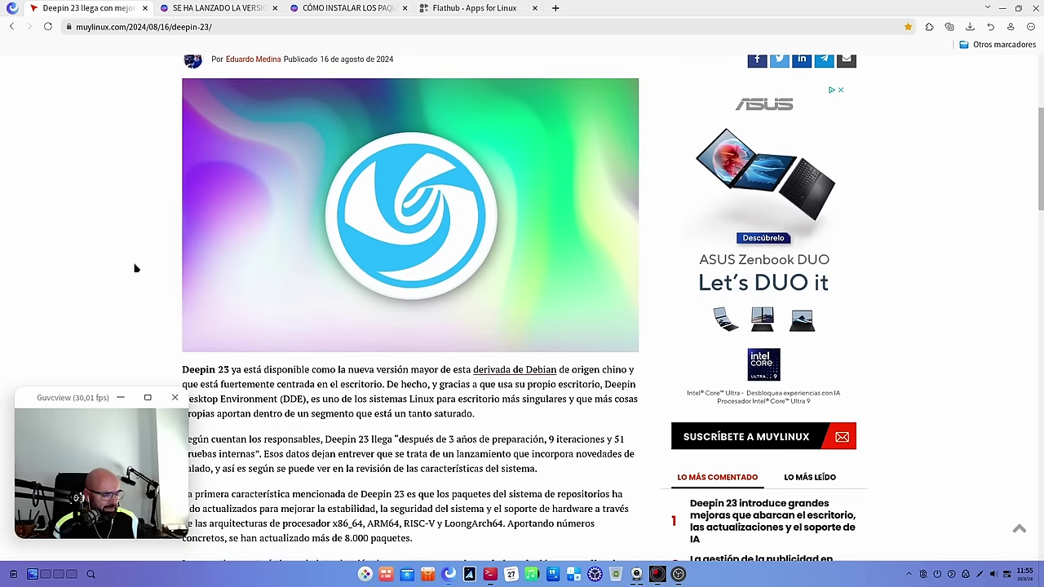
scroll(136, 268, down, 3)
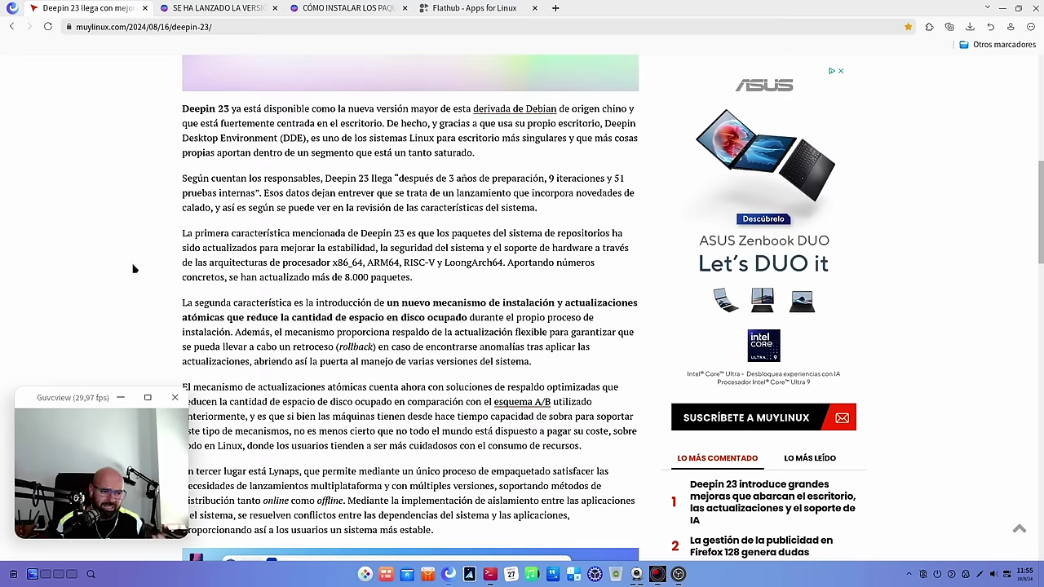
scroll(152, 277, up, 3)
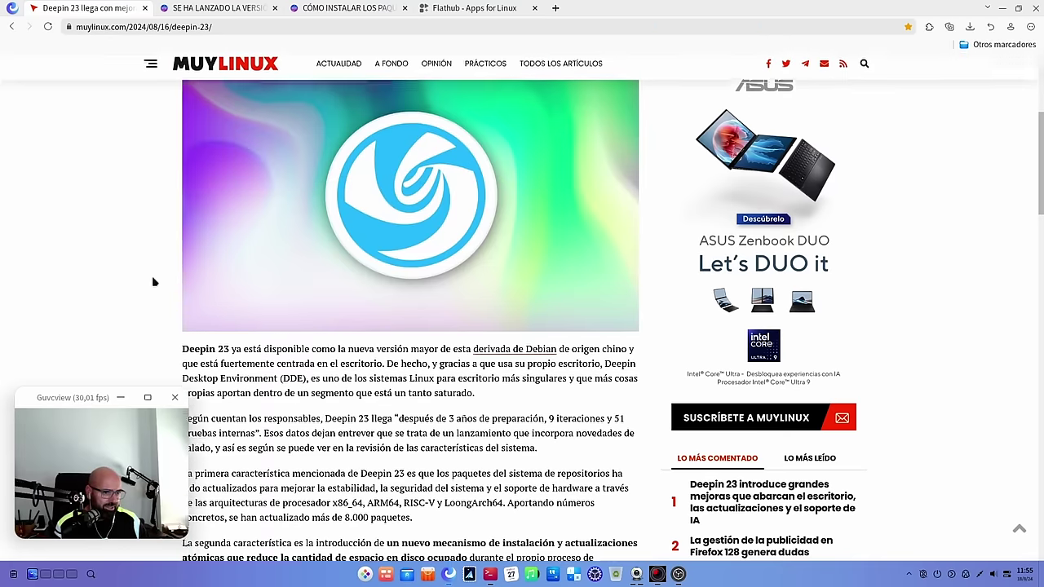
scroll(152, 277, down, 3)
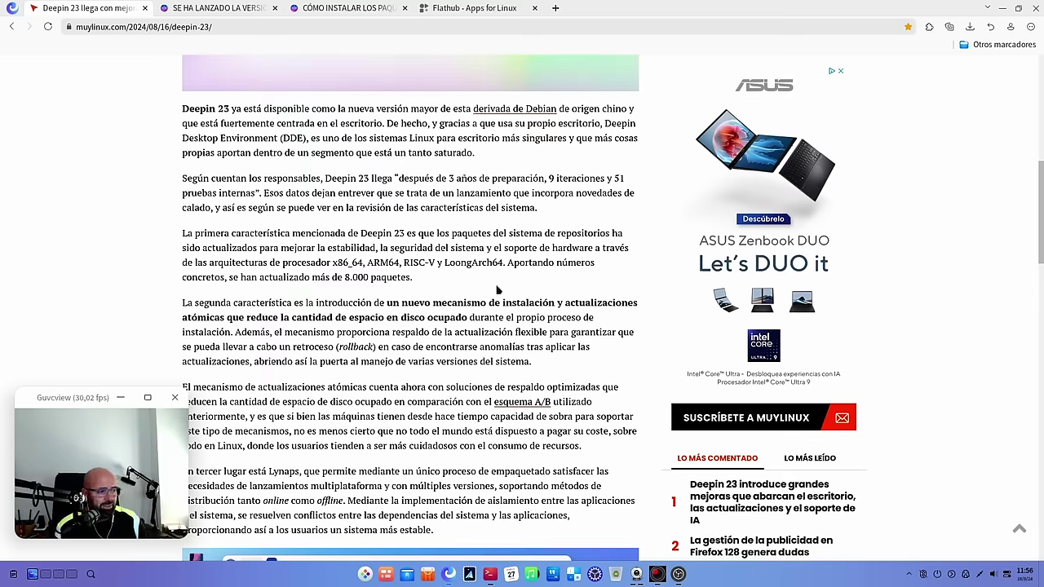
scroll(497, 295, down, 3)
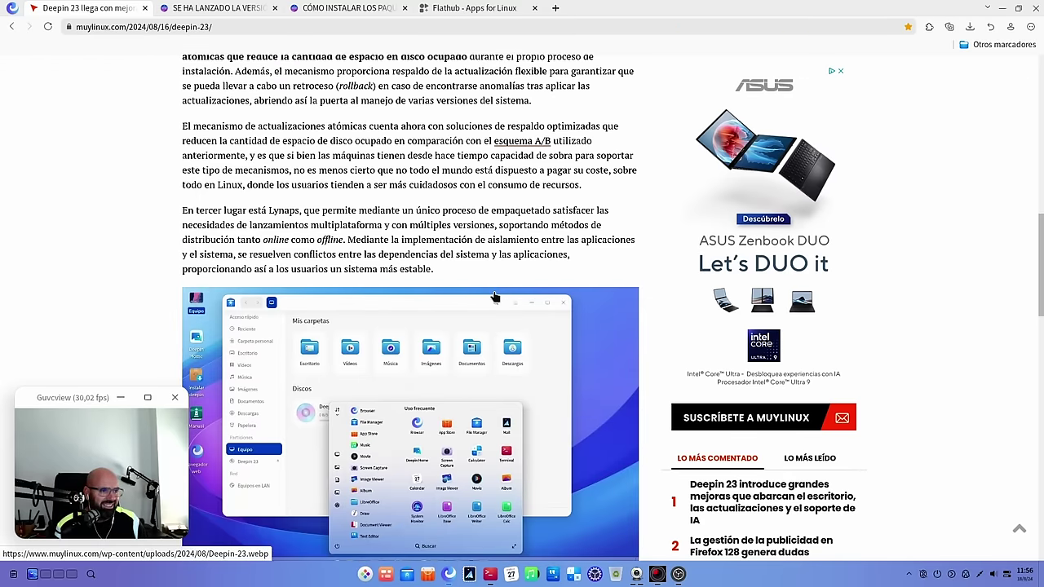
scroll(280, 399, up, 3)
scroll(392, 375, down, 3)
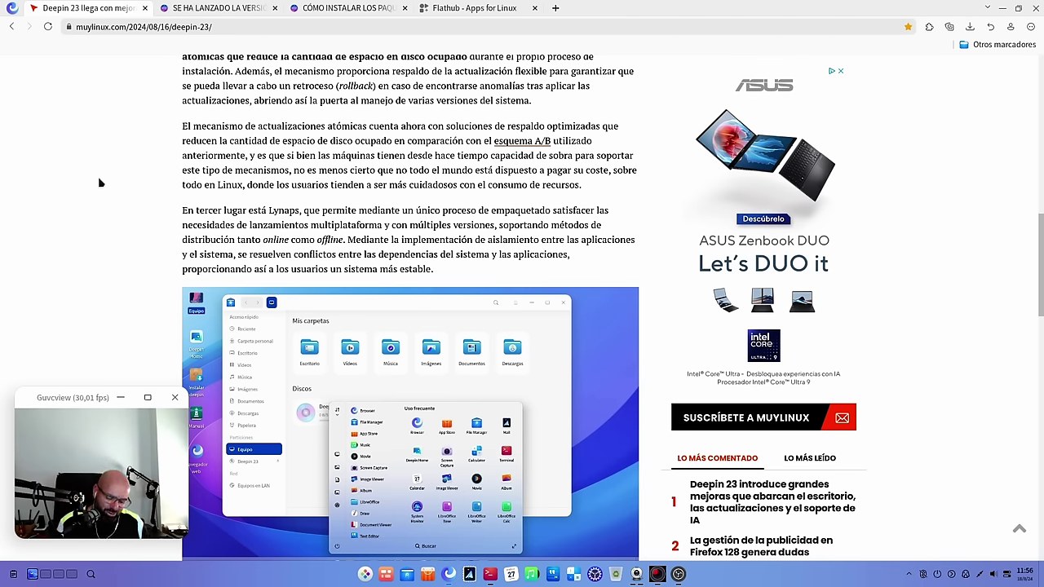
- Read the rest of the MuyLinux article, covering cross-device transfer, UOS AI, desktop changes and the release notes and download links
scroll(85, 204, down, 3)
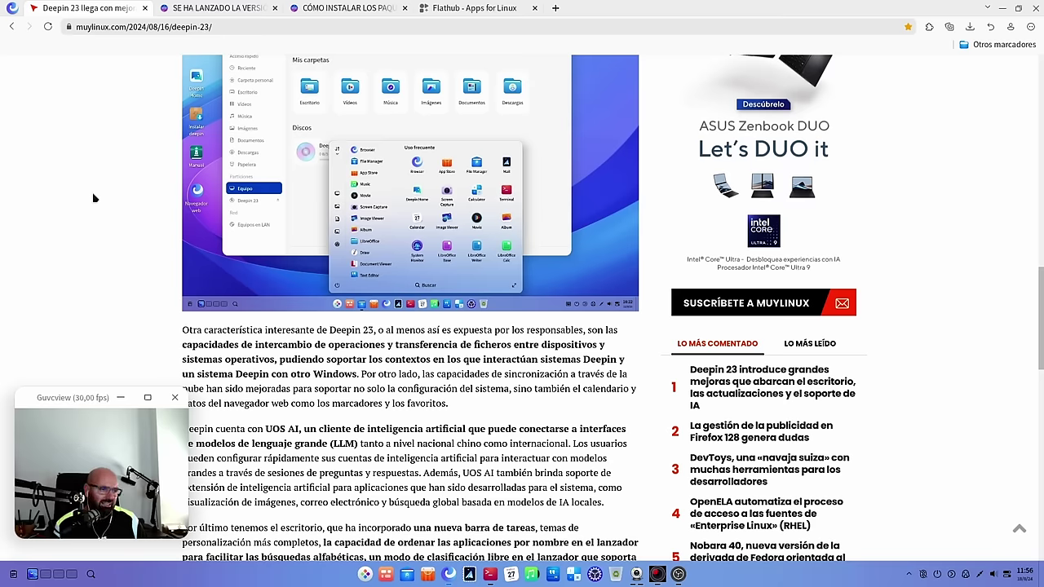
scroll(94, 198, down, 3)
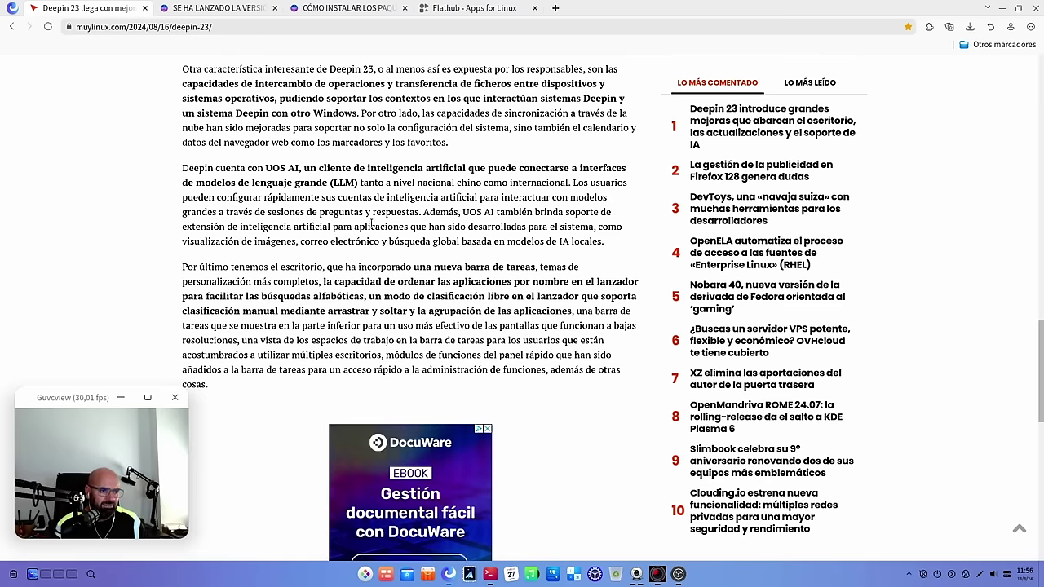
scroll(374, 223, down, 3)
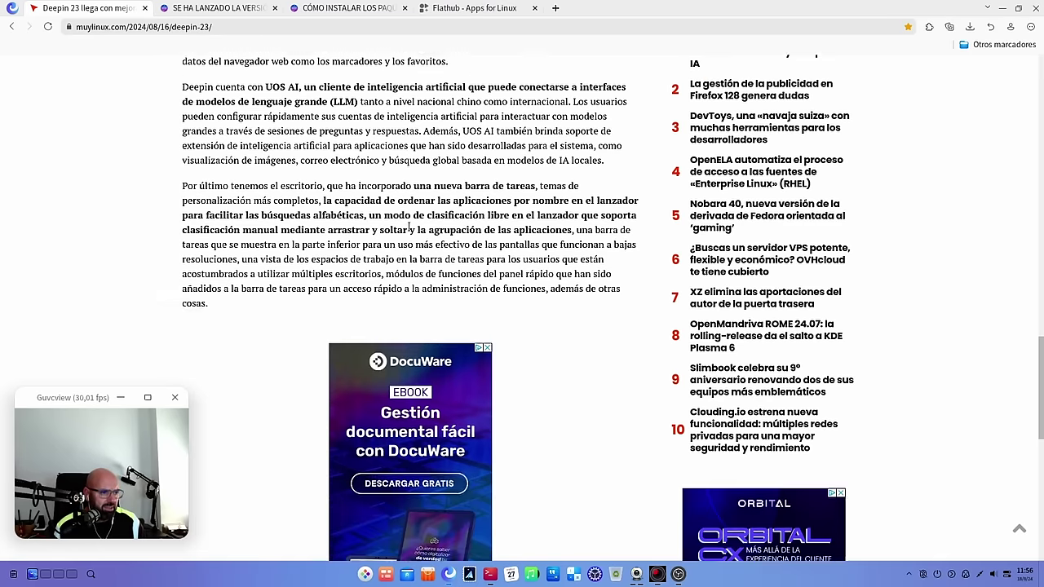
scroll(410, 233, down, 3)
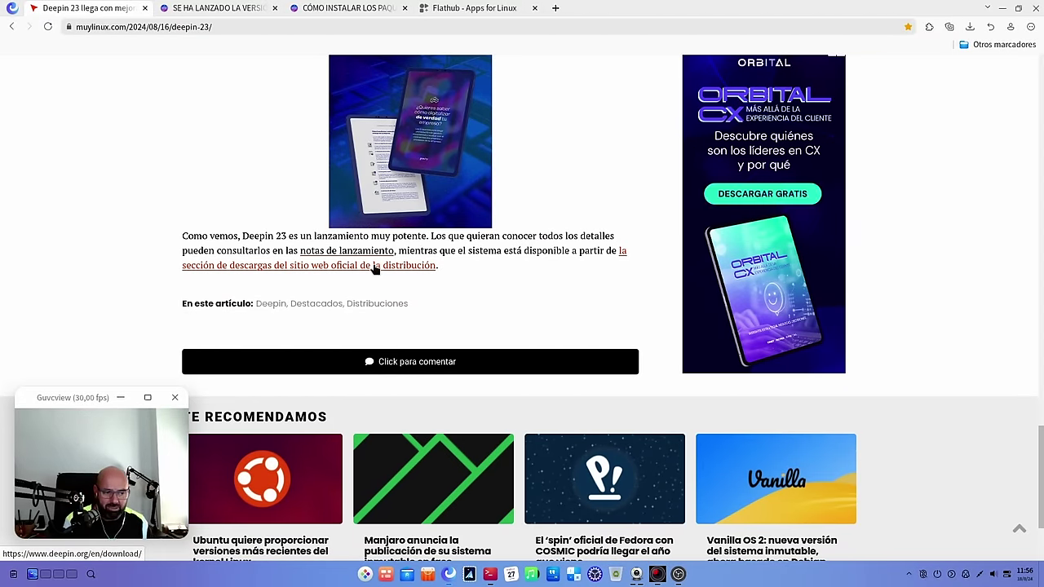
scroll(375, 270, up, 8)
scroll(372, 270, down, 8)
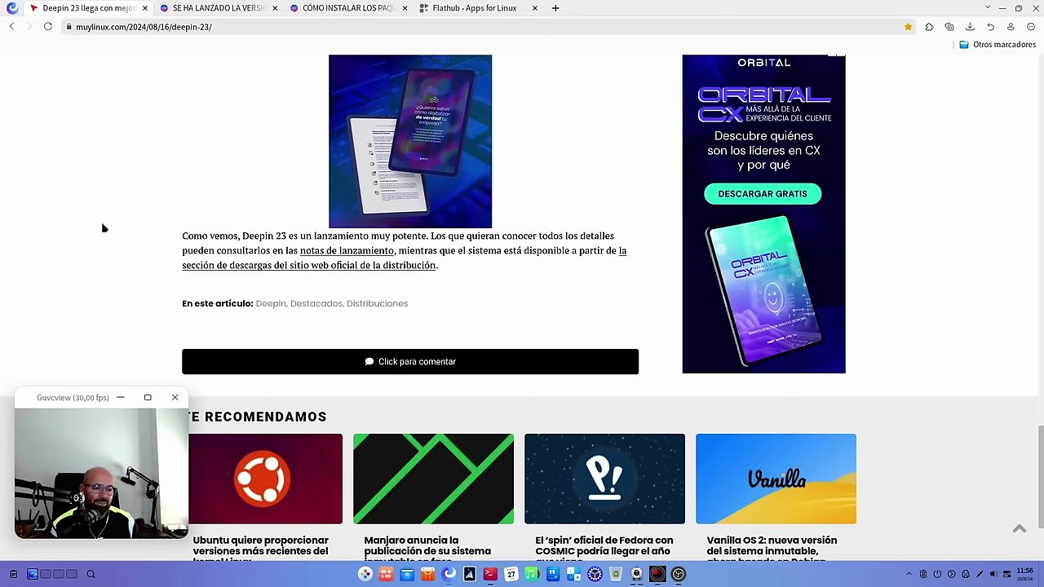
scroll(87, 254, up, 10)
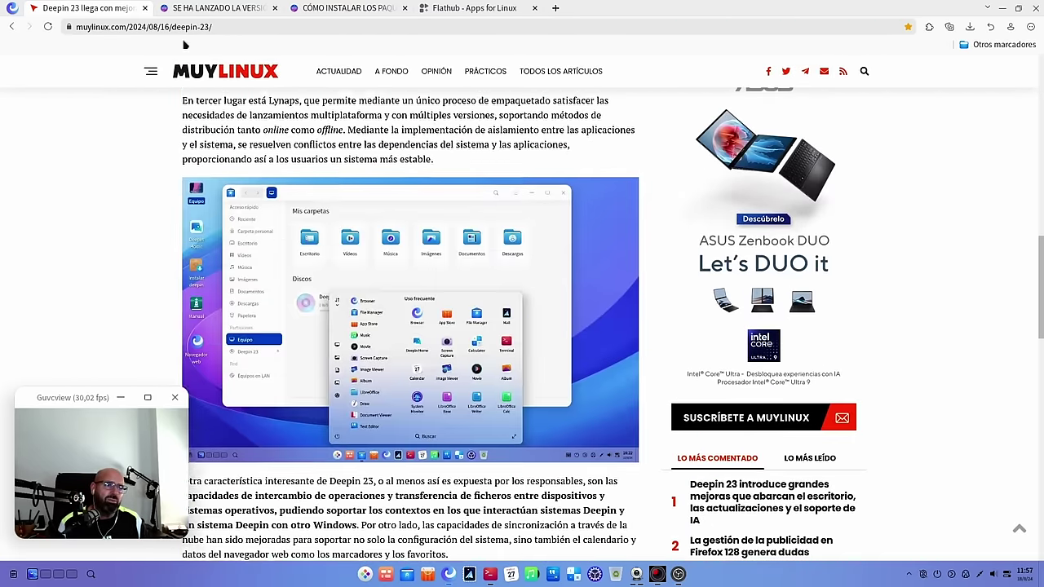
- Open the Deepin en Español article on the V23 release and read its repository warning, introduction, and repositories, atomic updates and Linyaps sections
click(216, 9)
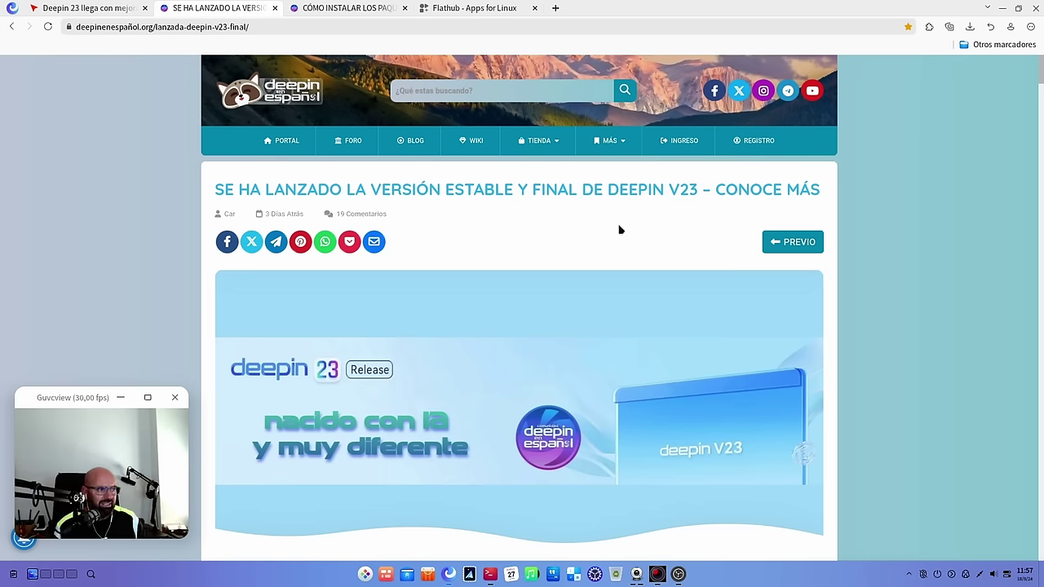
scroll(629, 281, down, 3)
scroll(631, 283, down, 3)
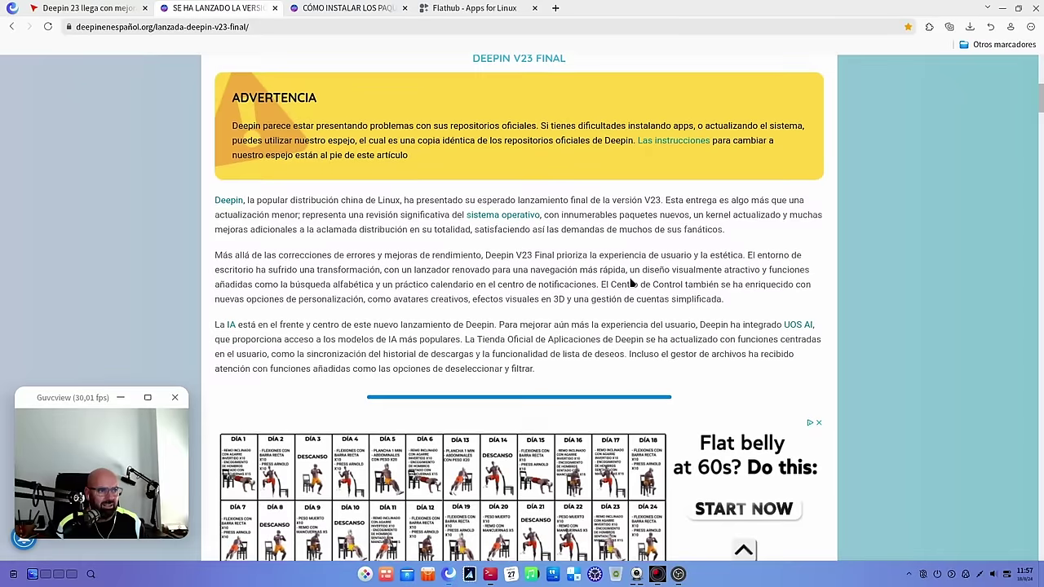
scroll(630, 283, up, 2)
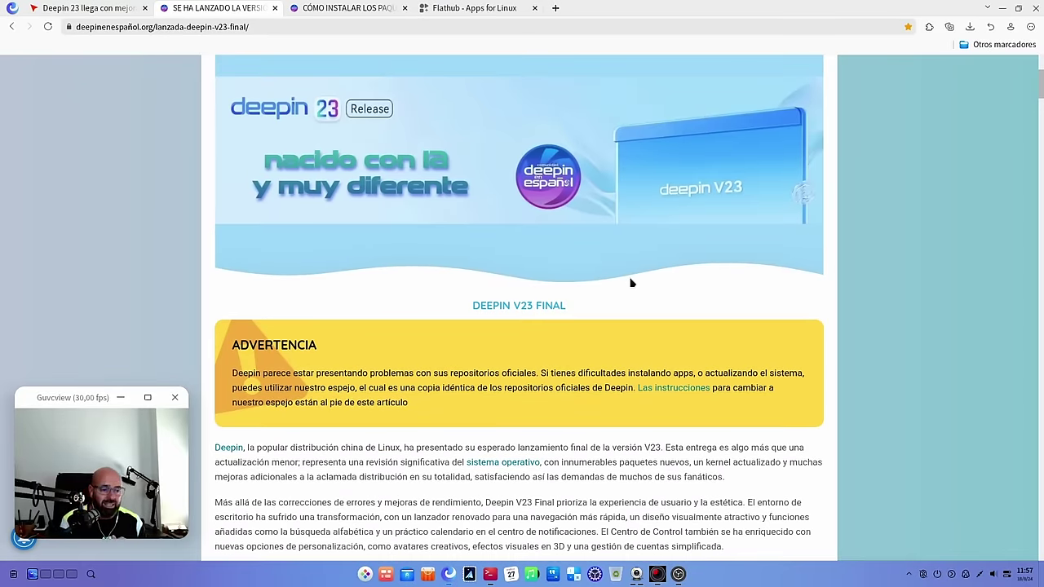
scroll(630, 283, down, 7)
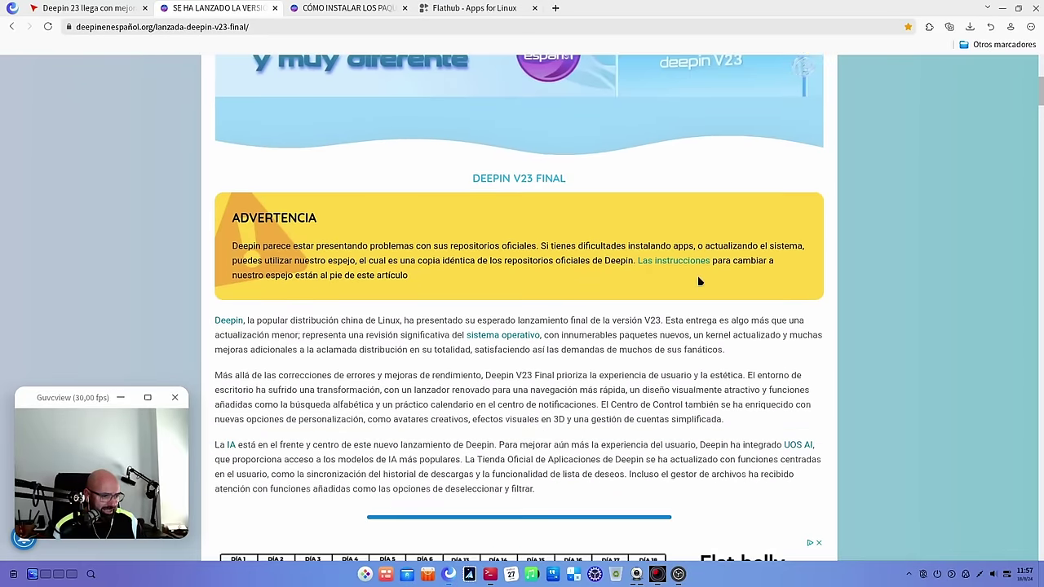
scroll(483, 326, down, 6)
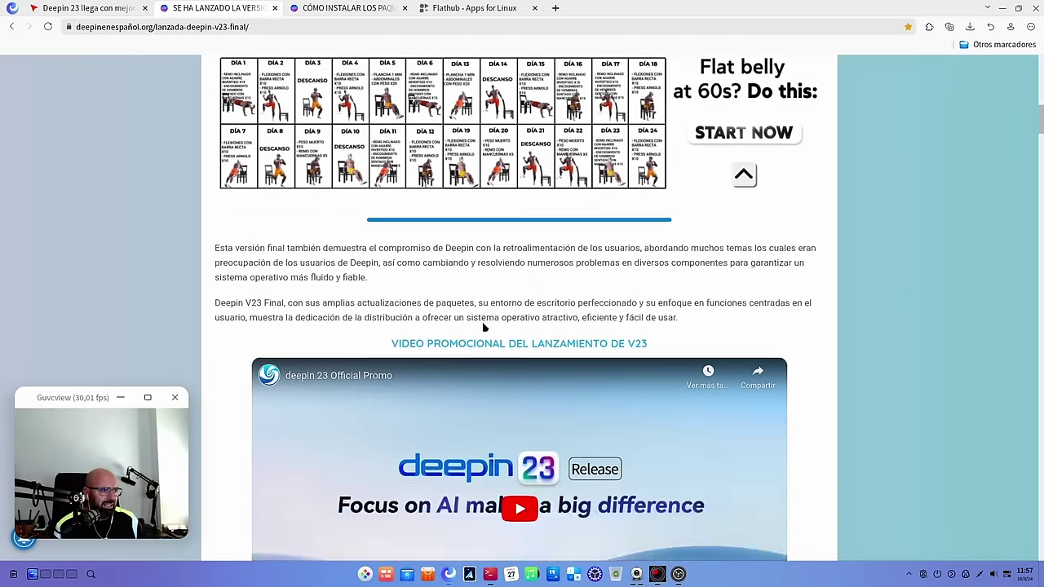
scroll(471, 320, down, 4)
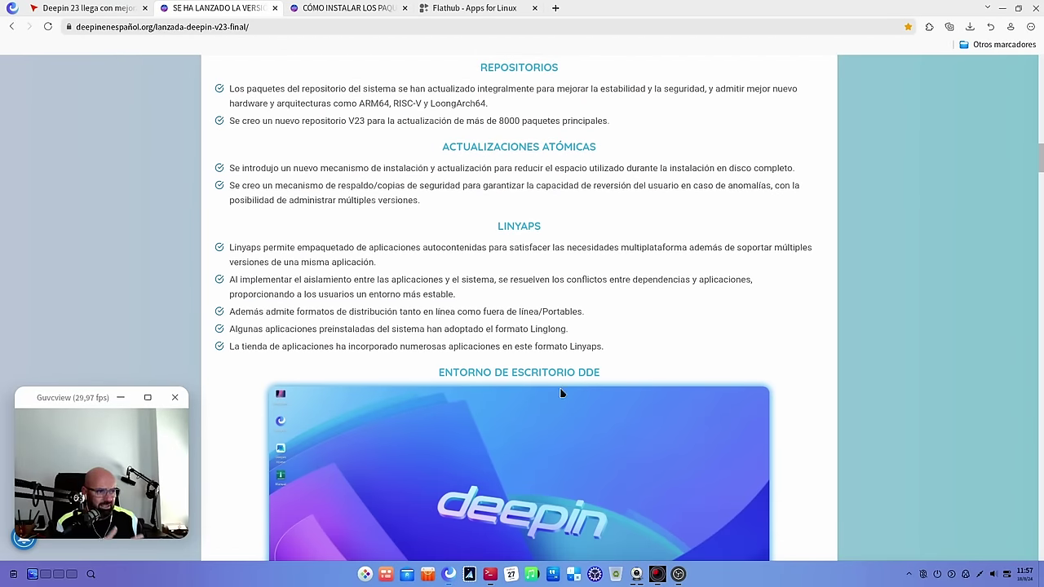
- Read the article's sections on the DDE desktop, device collaboration, cloud sync, artificial intelligence, Deepin Home, new V23 functions and downloads
scroll(562, 391, down, 7)
scroll(561, 352, down, 3)
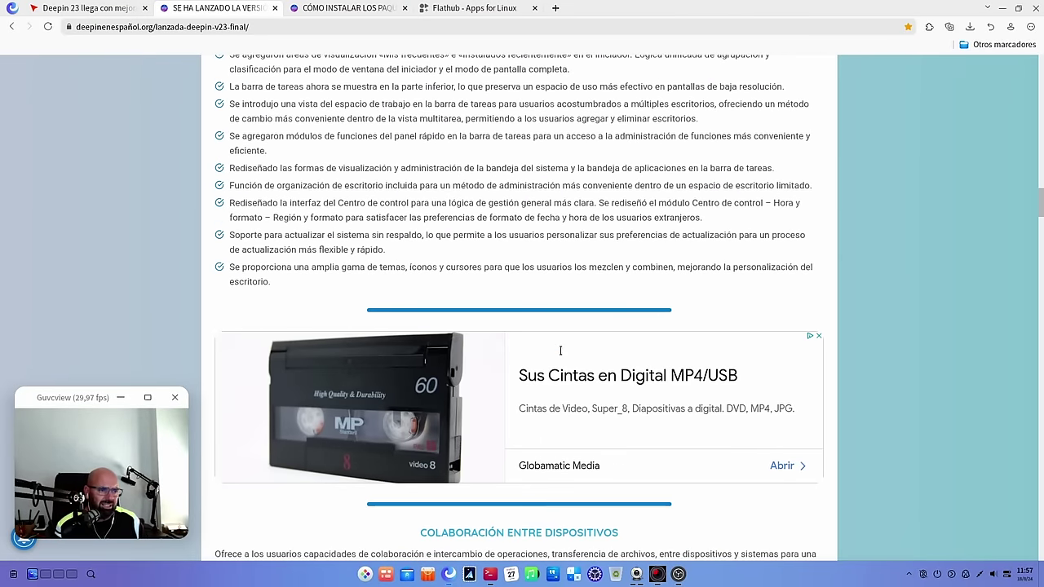
scroll(560, 356, up, 3)
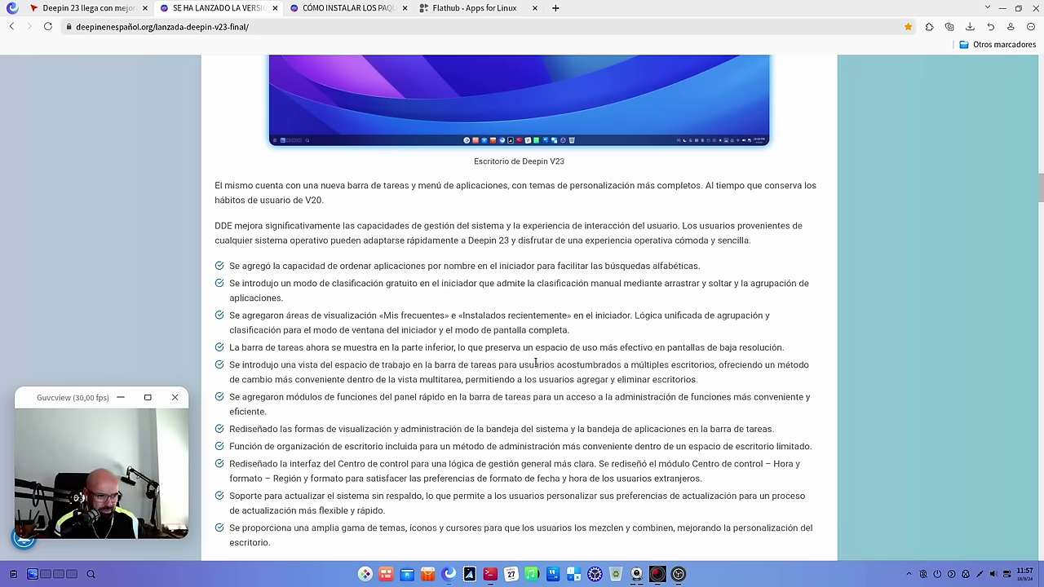
scroll(535, 363, down, 6)
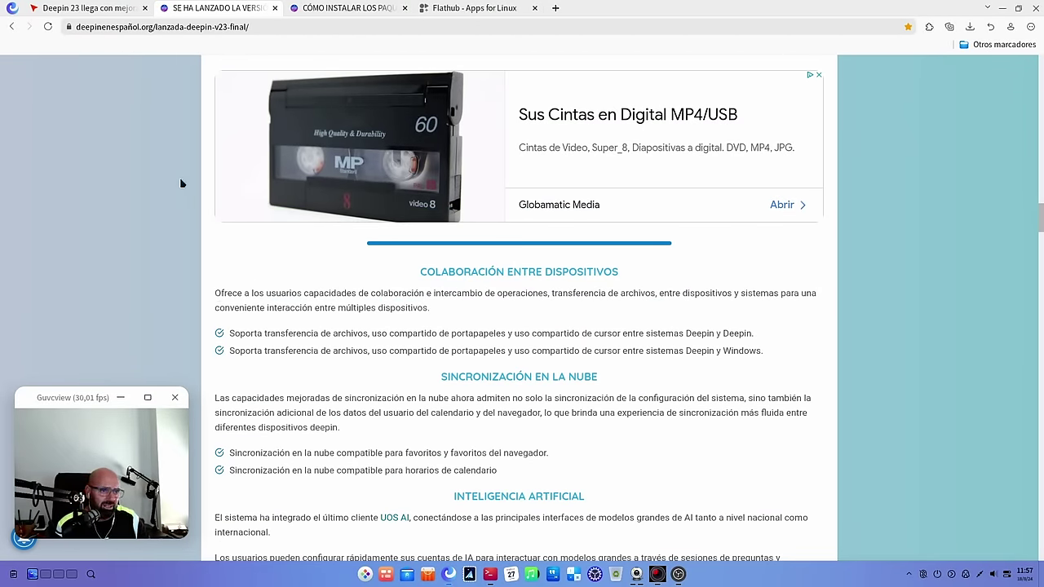
scroll(318, 296, down, 2)
scroll(320, 296, down, 2)
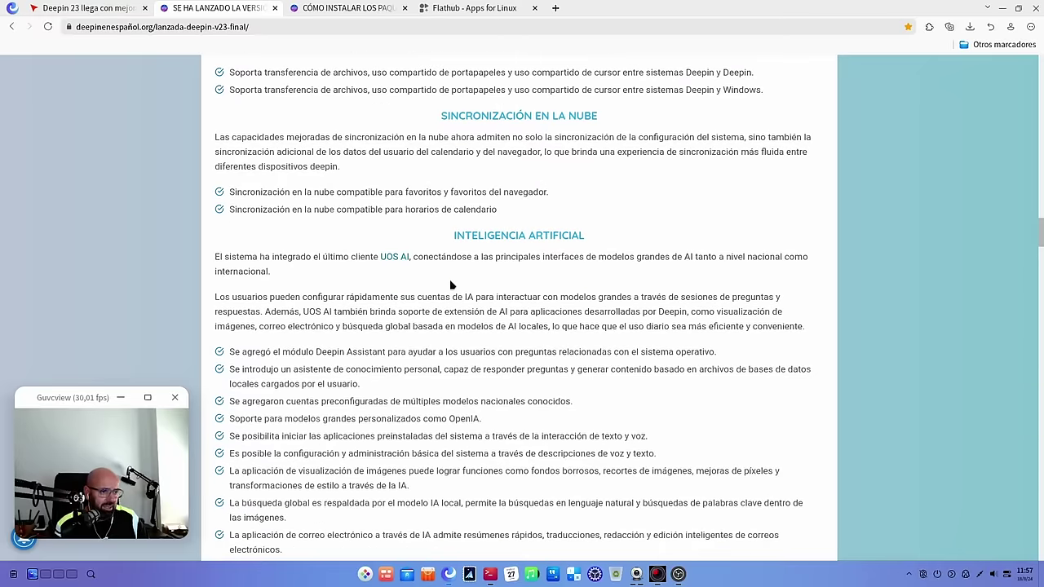
scroll(452, 256, down, 15)
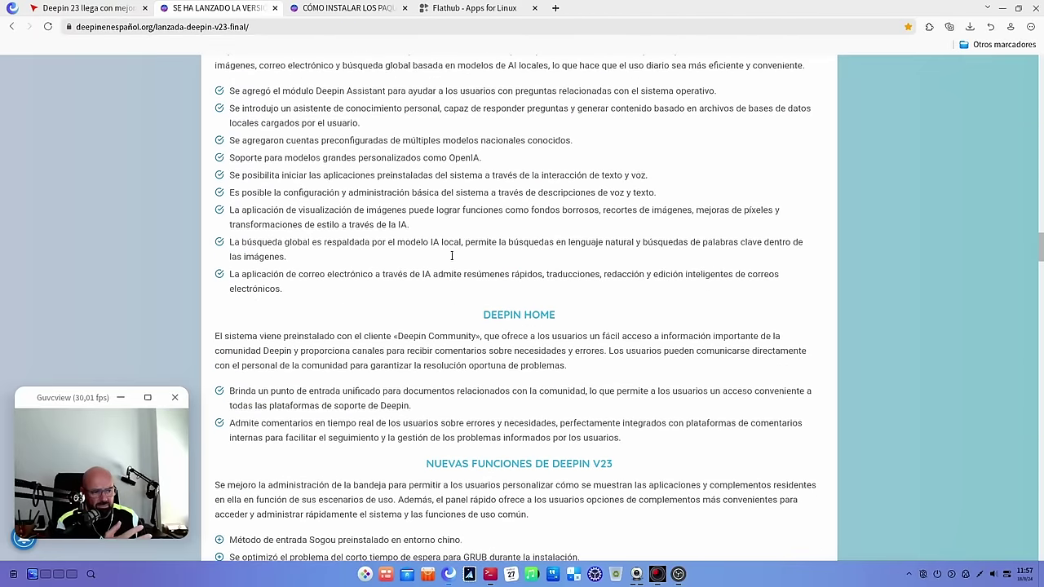
scroll(505, 229, up, 4)
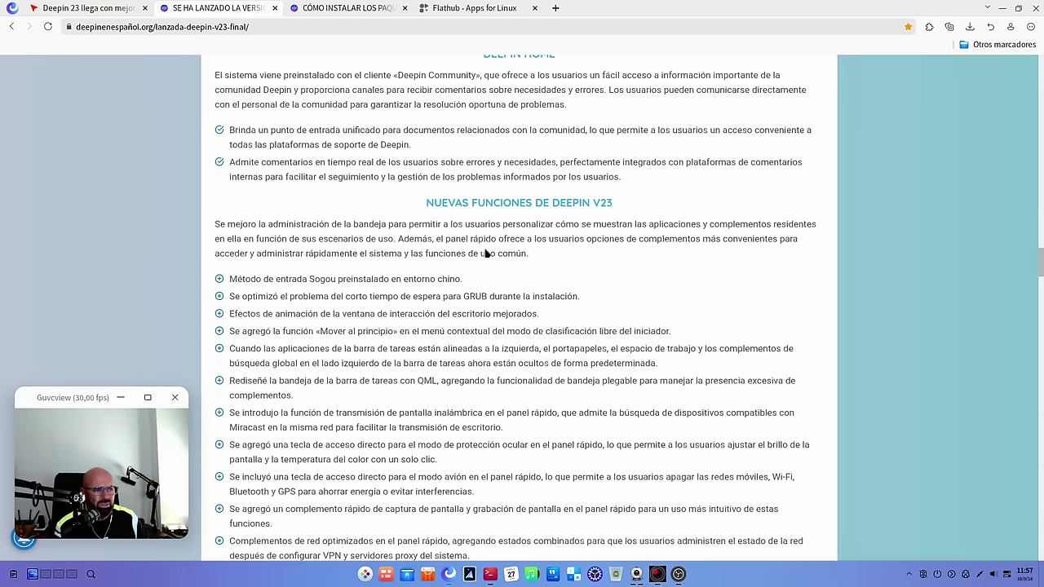
scroll(478, 270, down, 10)
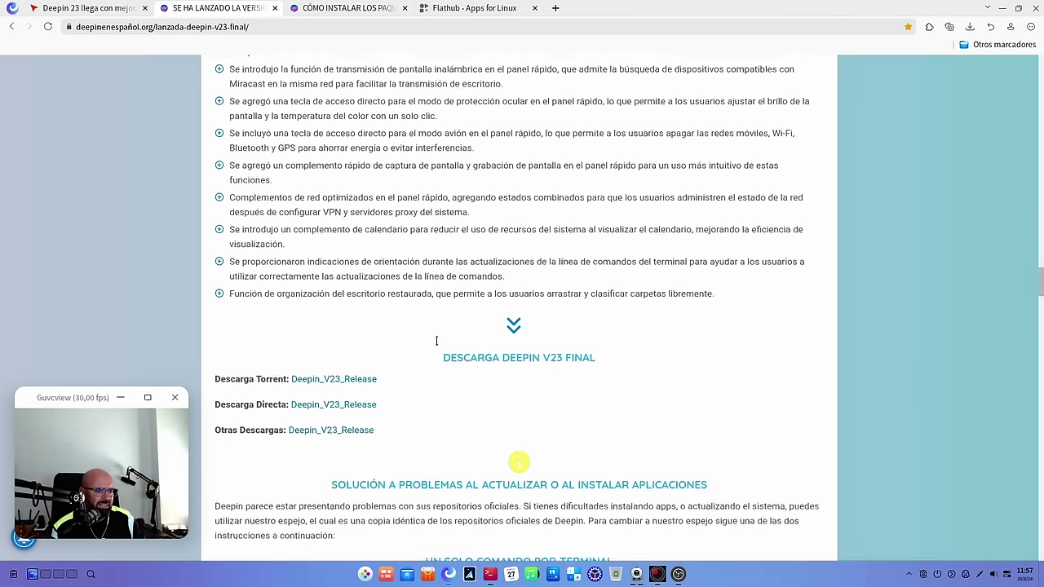
- Go back to the repository warning near the article's start and follow its "Las instrucciones" link to the mirror instructions
scroll(434, 380, up, 8)
scroll(431, 388, up, 20)
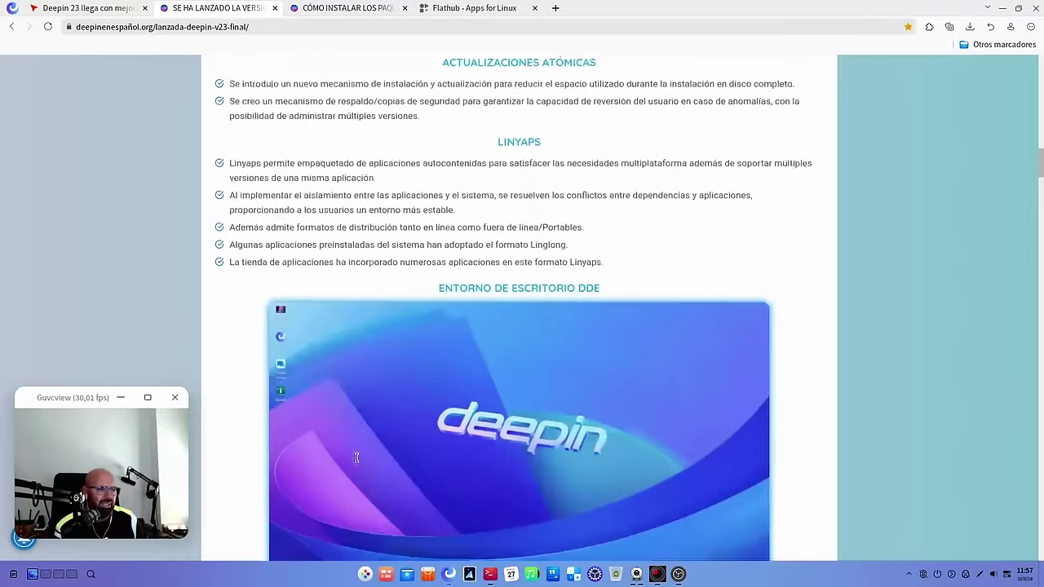
scroll(301, 478, down, 6)
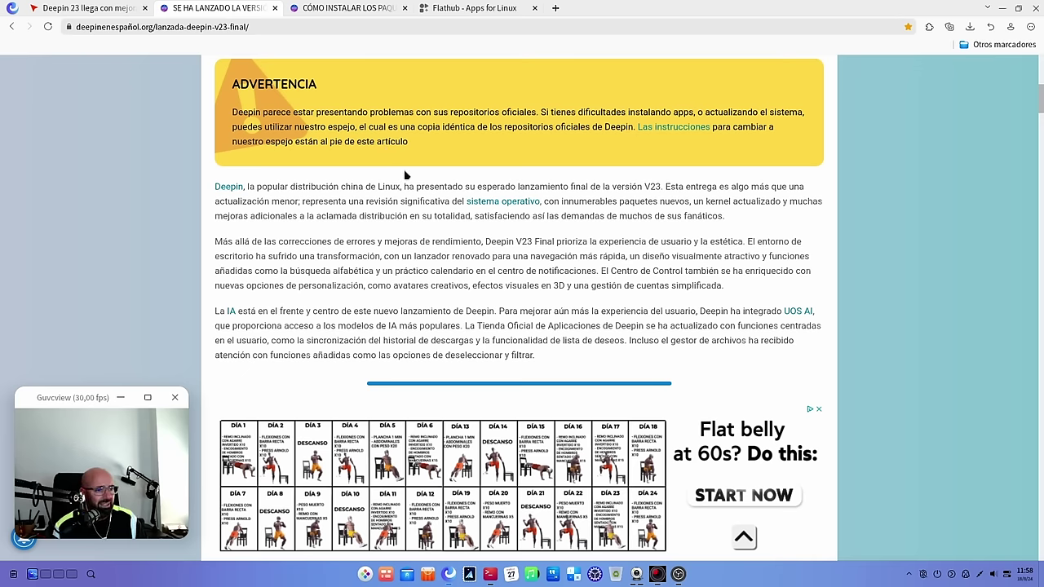
scroll(405, 176, up, 3)
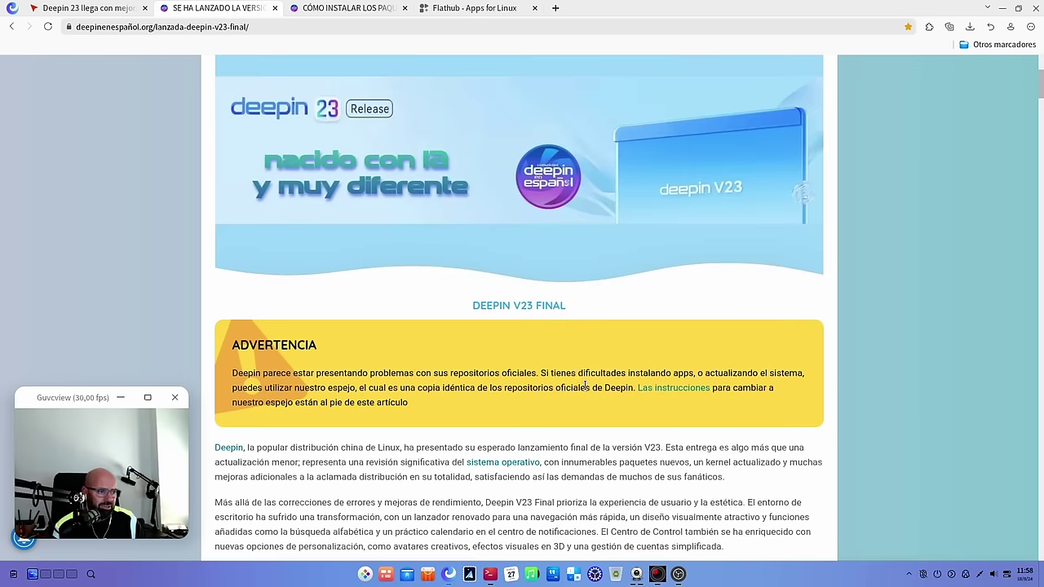
scroll(745, 441, down, 3)
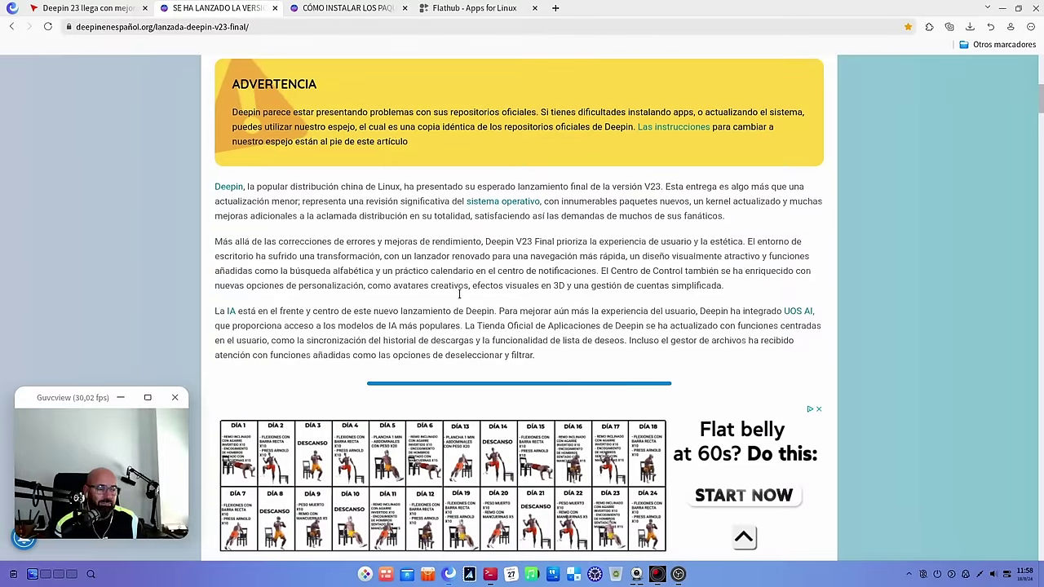
scroll(459, 294, down, 6)
scroll(604, 464, up, 10)
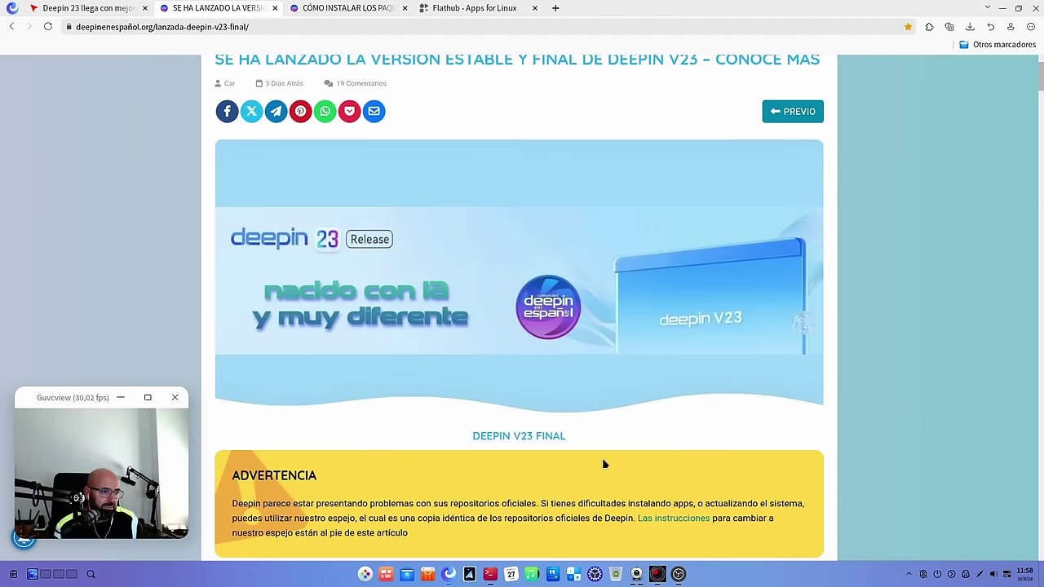
scroll(603, 464, down, 4)
click(681, 273)
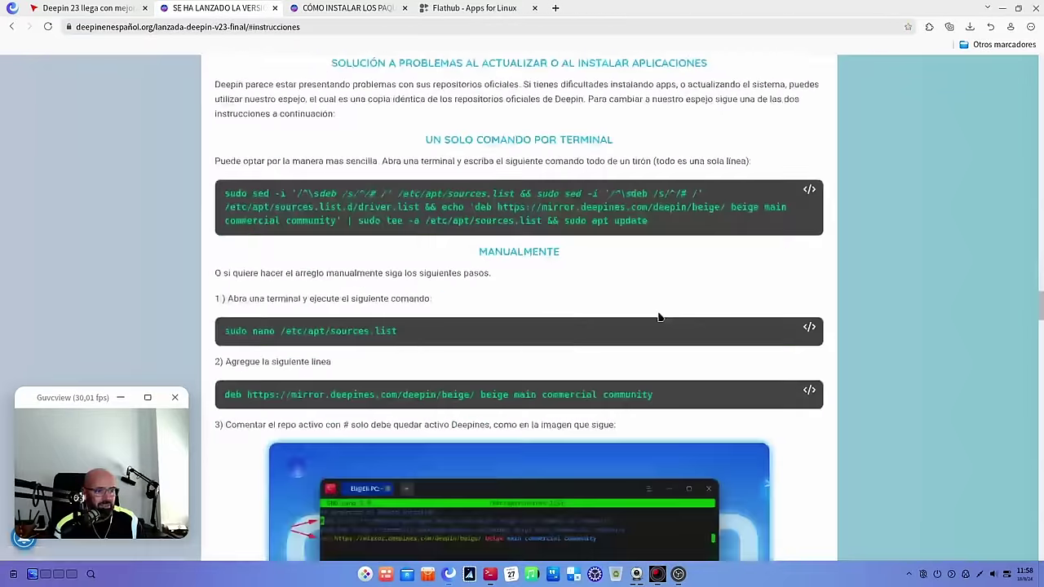
- Minimize the browser, check the app store's featured apps and pending updates, and close the store and its extra window
click(1001, 8)
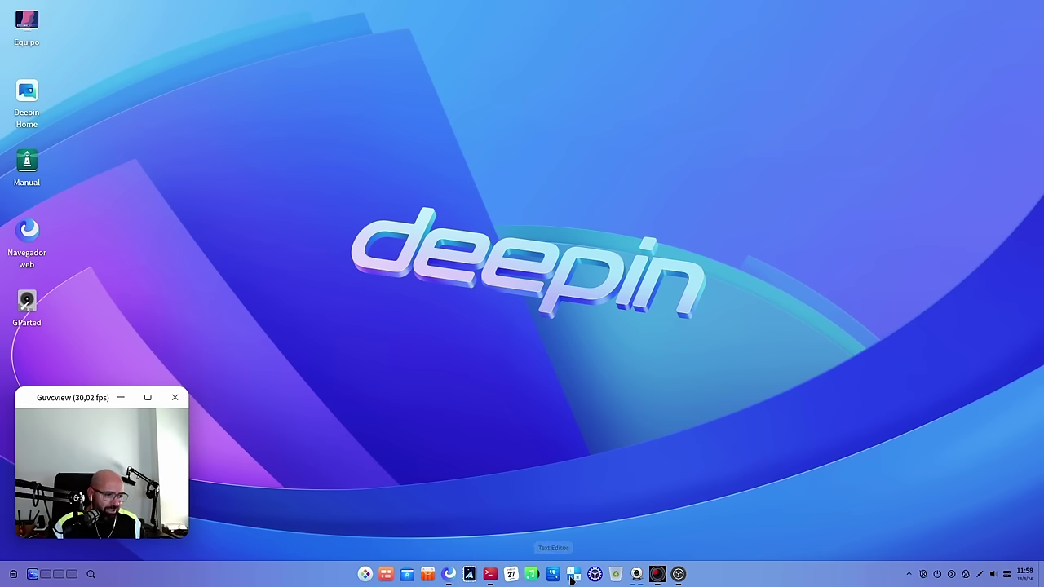
click(427, 574)
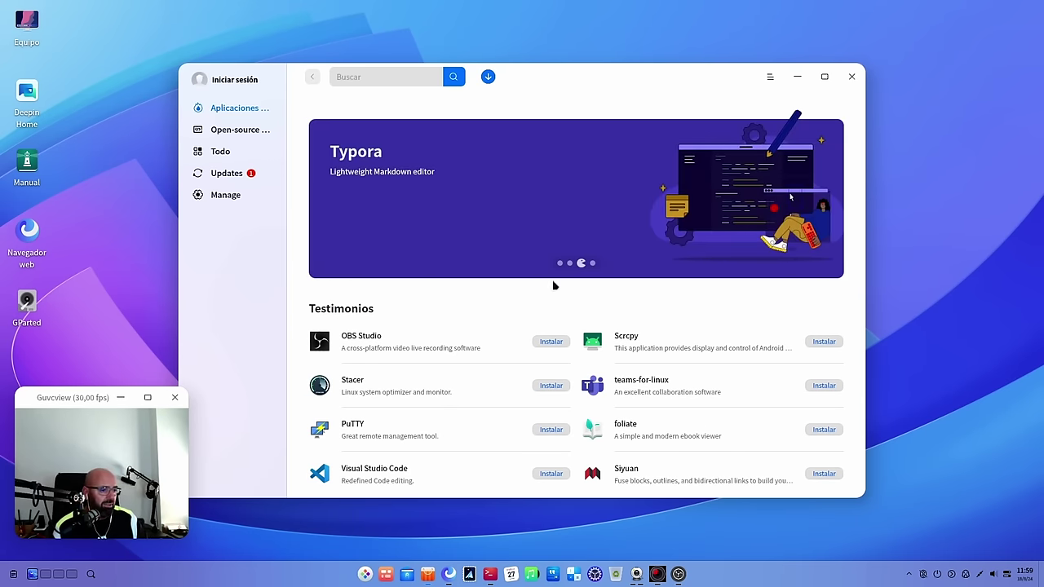
scroll(555, 281, down, 1)
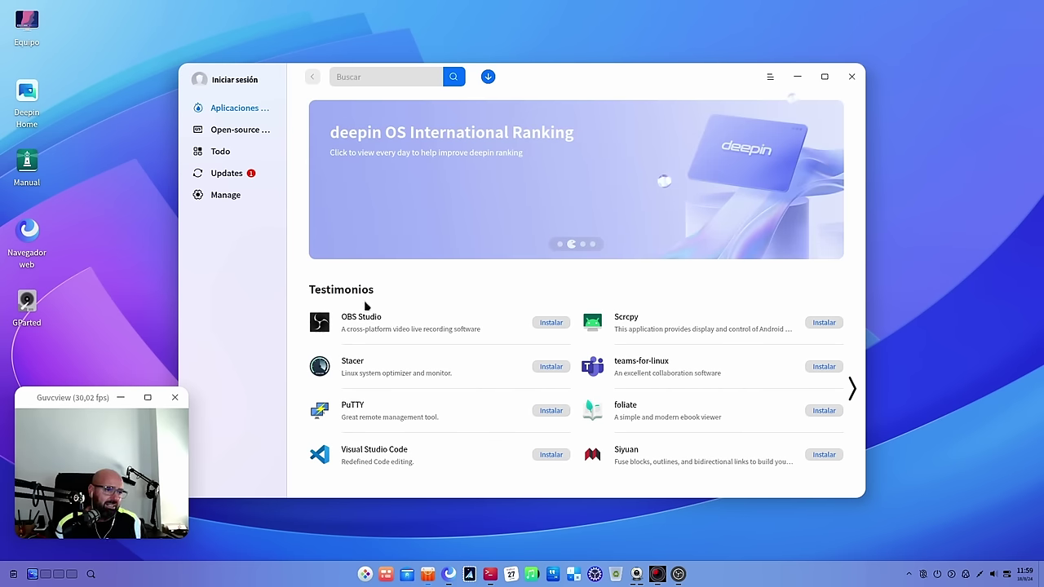
click(236, 177)
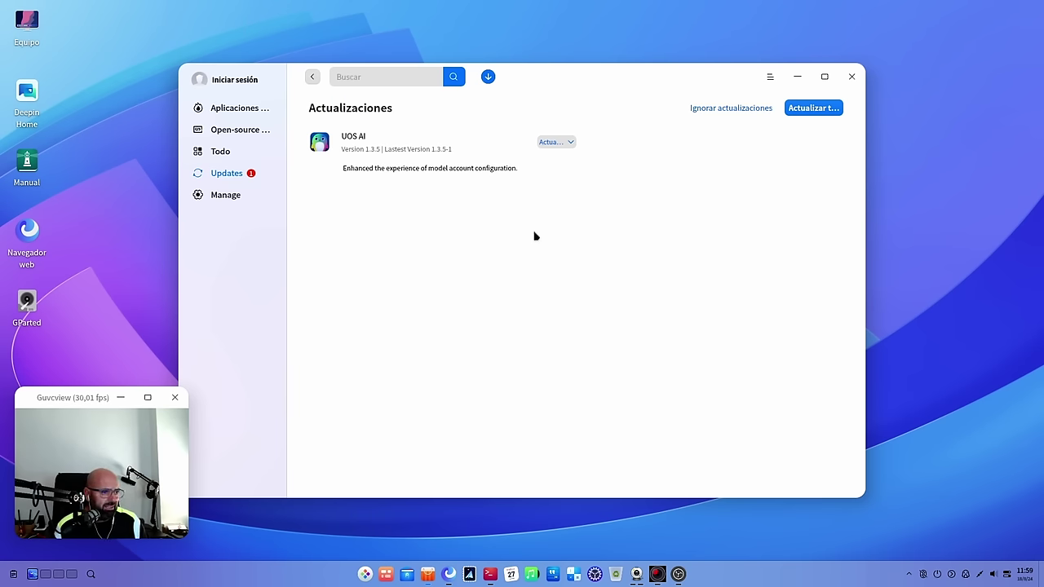
click(852, 76)
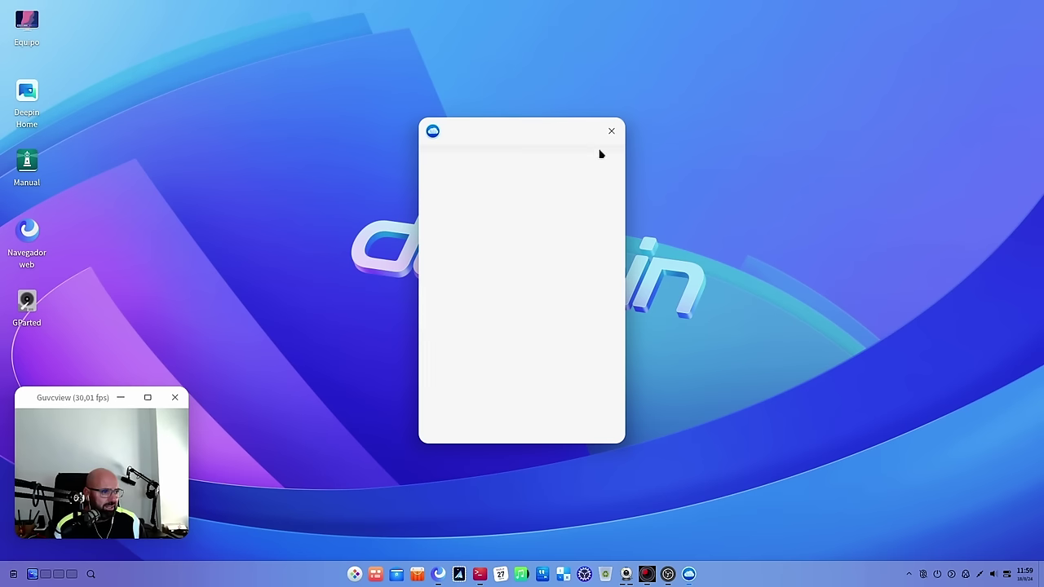
click(611, 132)
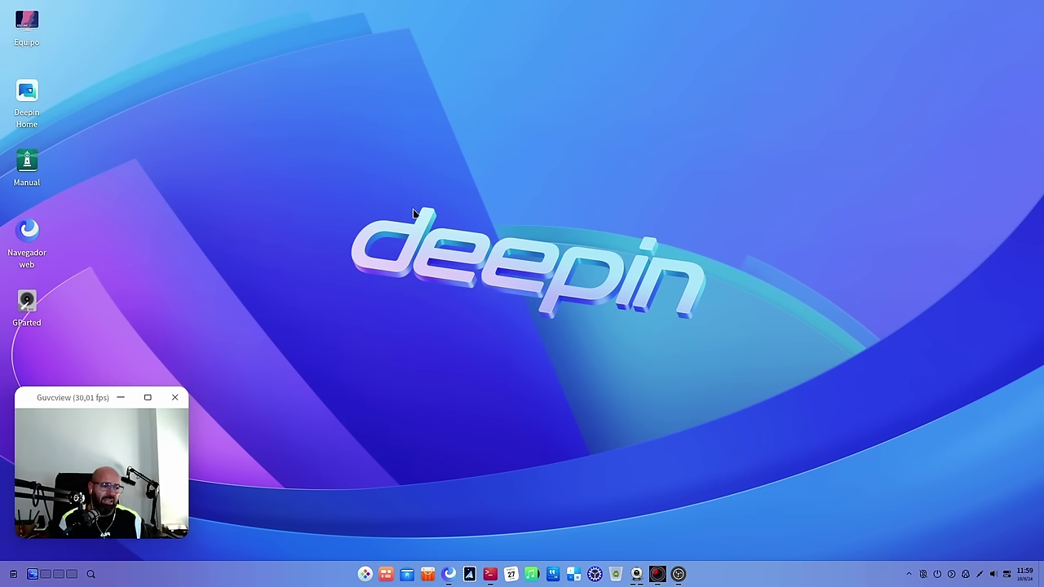
- Return to the mirror instructions in the browser and highlight the full single-line terminal command that switches the repositories
click(449, 574)
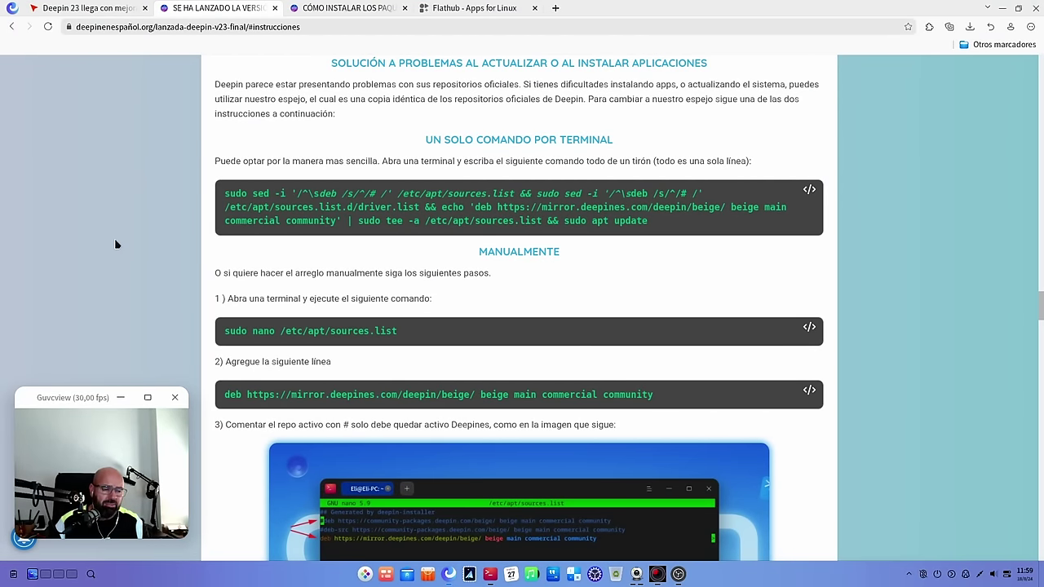
scroll(128, 217, up, 3)
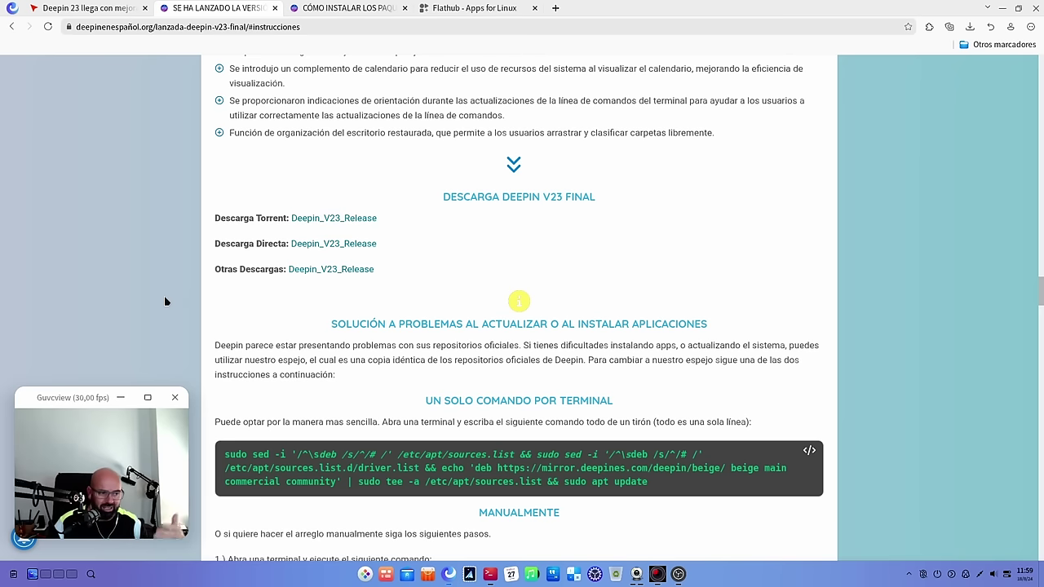
scroll(29, 295, down, 3)
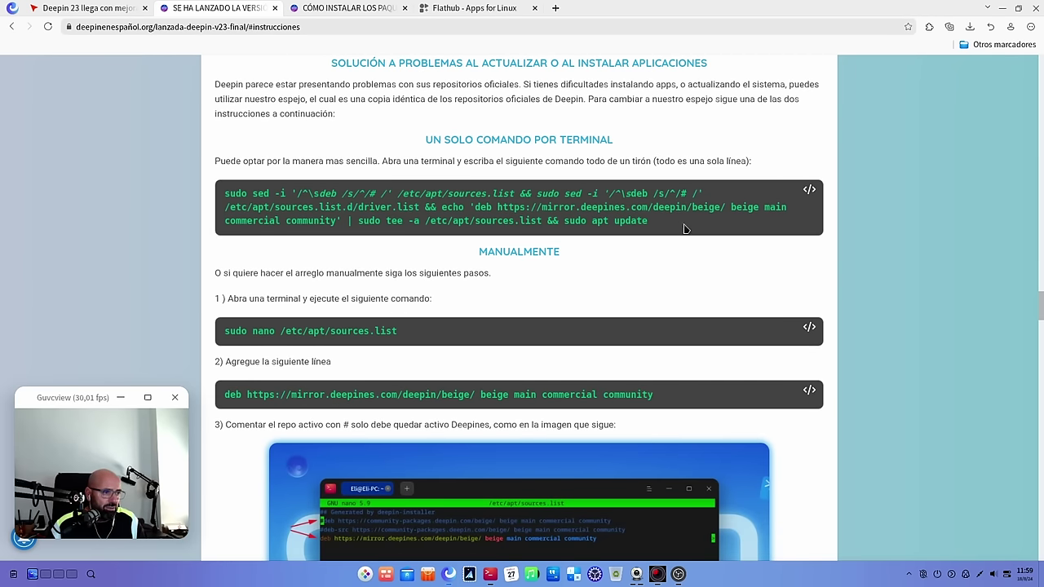
drag(649, 221, 219, 187)
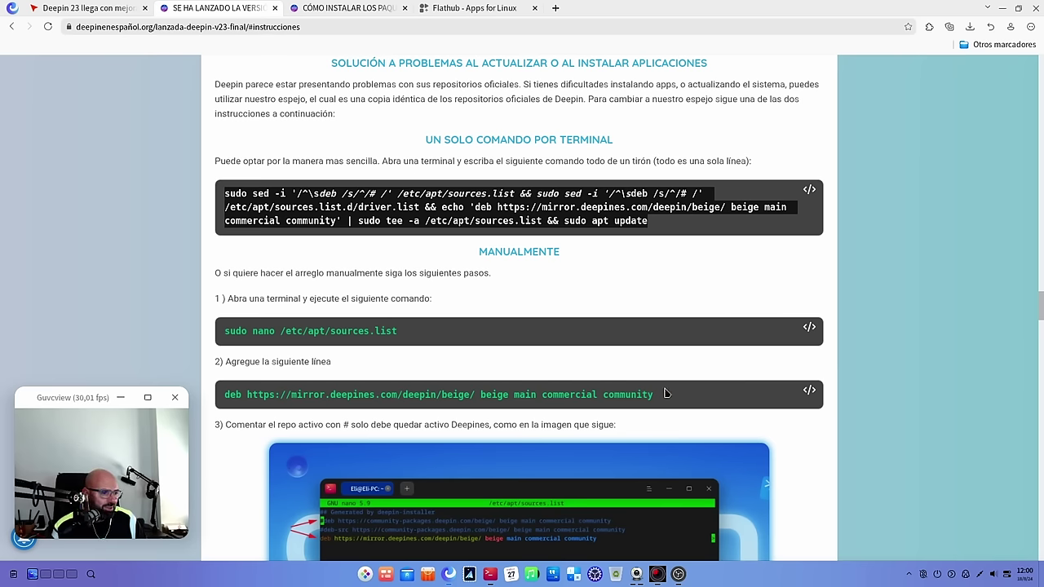
- Point out the manual deb mirror line, highlight the single-line terminal command again, and look over the manual steps
drag(656, 395, 304, 406)
click(304, 406)
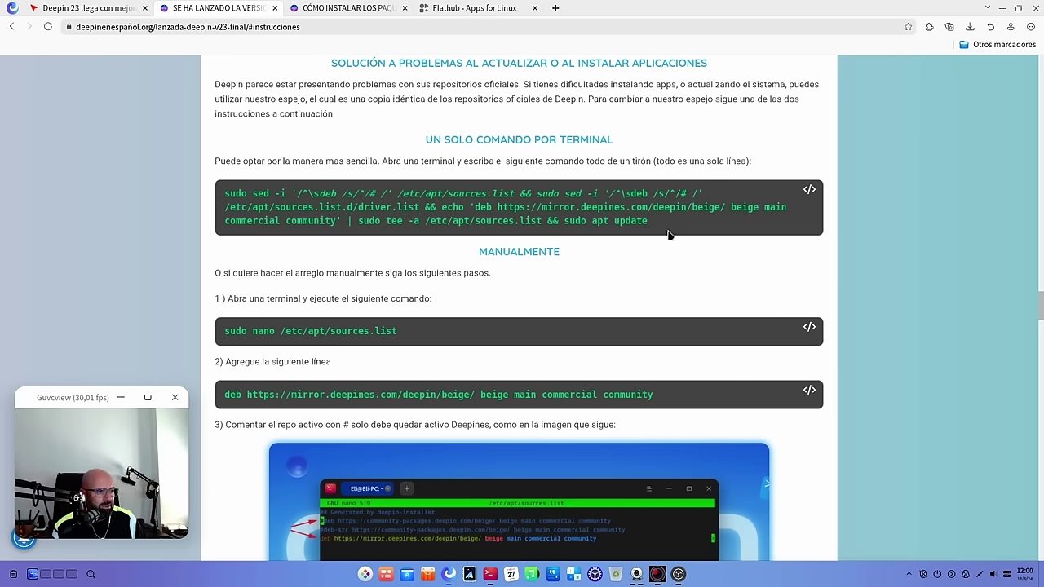
drag(648, 221, 347, 195)
drag(662, 224, 230, 194)
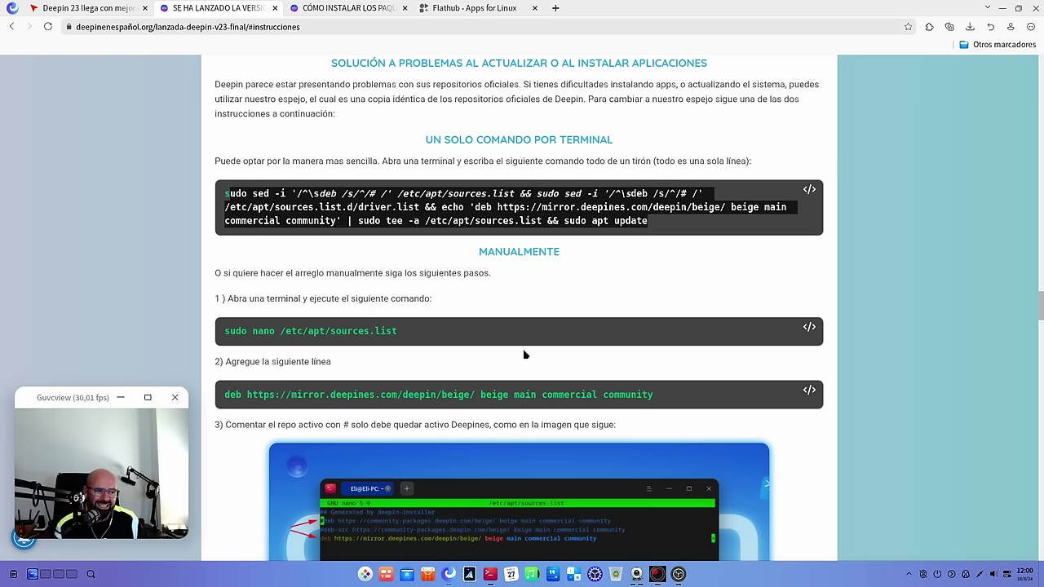
scroll(538, 343, down, 1)
scroll(537, 343, down, 3)
scroll(550, 350, up, 3)
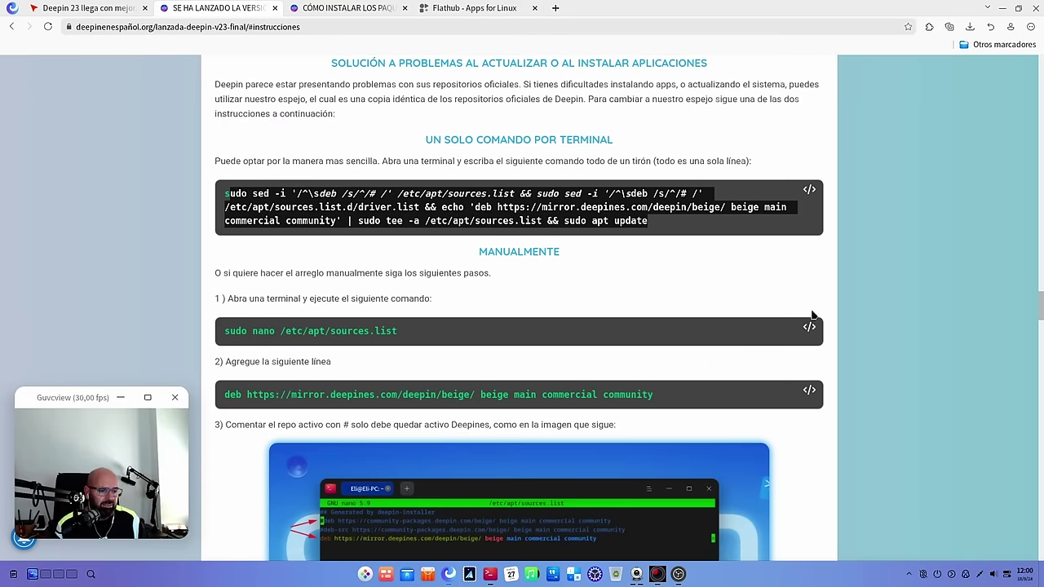
- Minimize the browser, open the file manager on the Equipo view, and move its window clear of the webcam window
click(1003, 7)
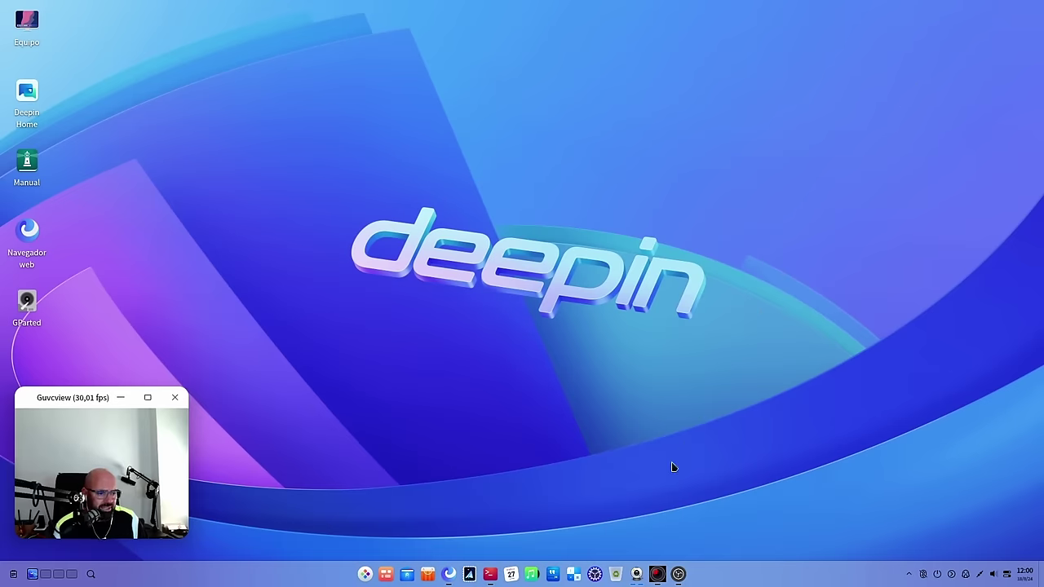
click(416, 578)
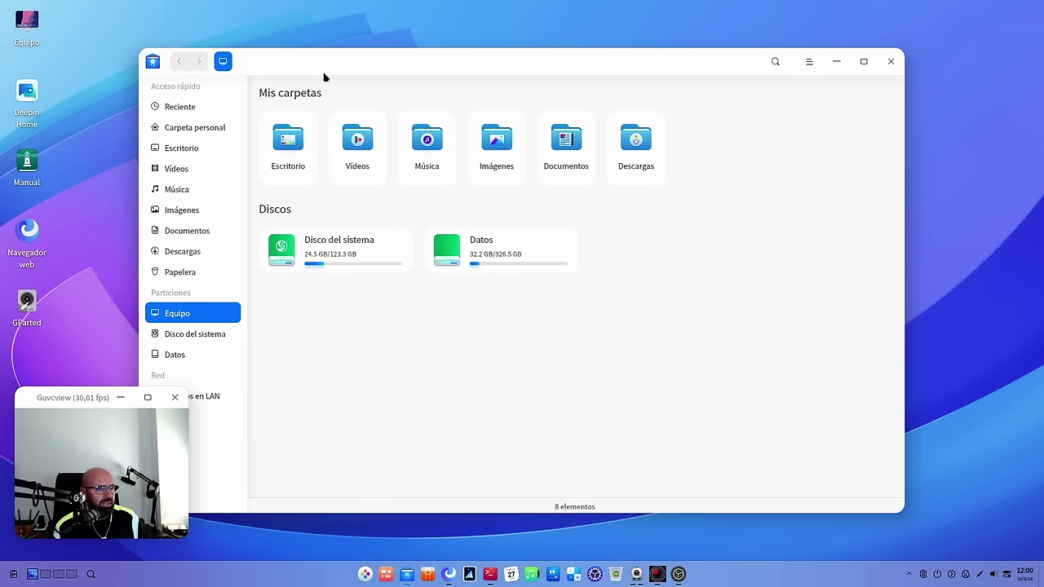
drag(318, 59, 373, 44)
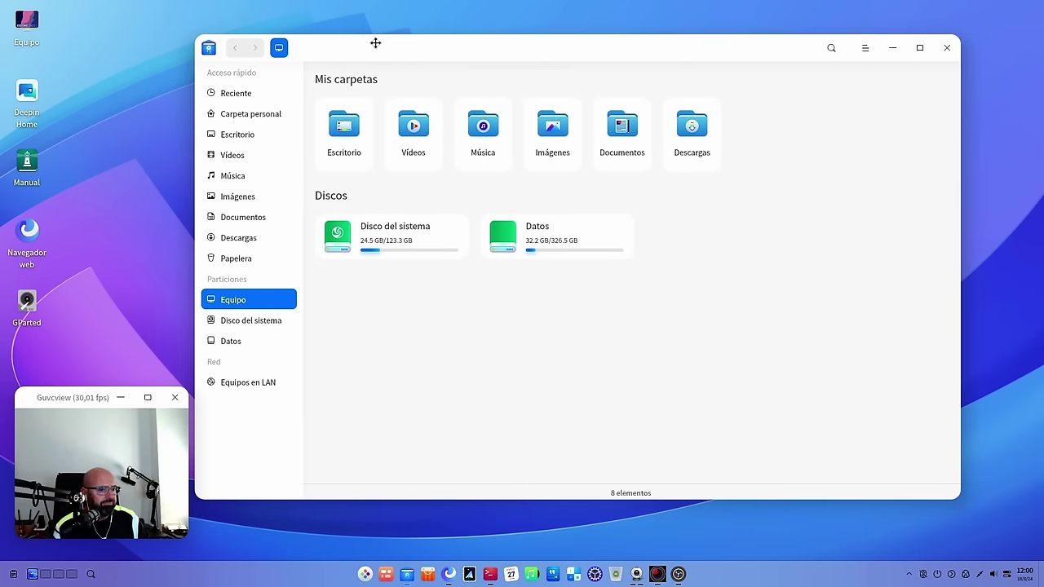
- Browse the system disk to /etc/apt and open sources.list in the text editor
click(269, 325)
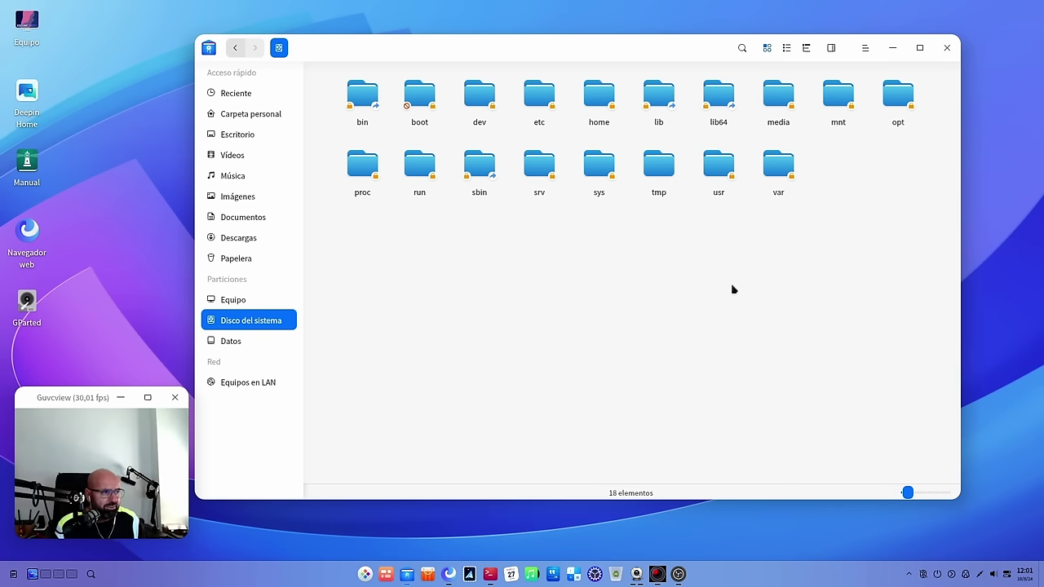
double_click(530, 106)
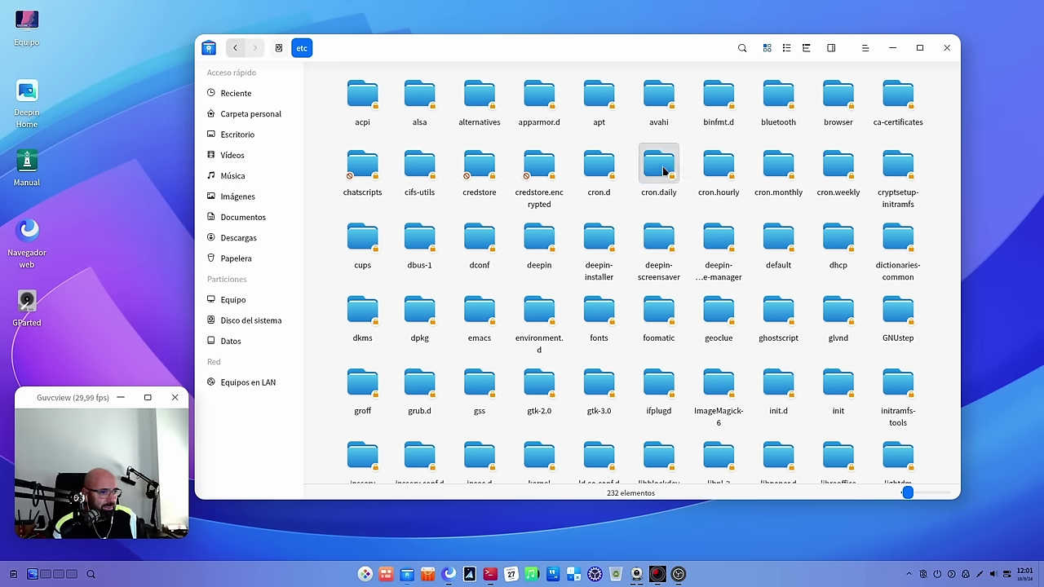
double_click(593, 106)
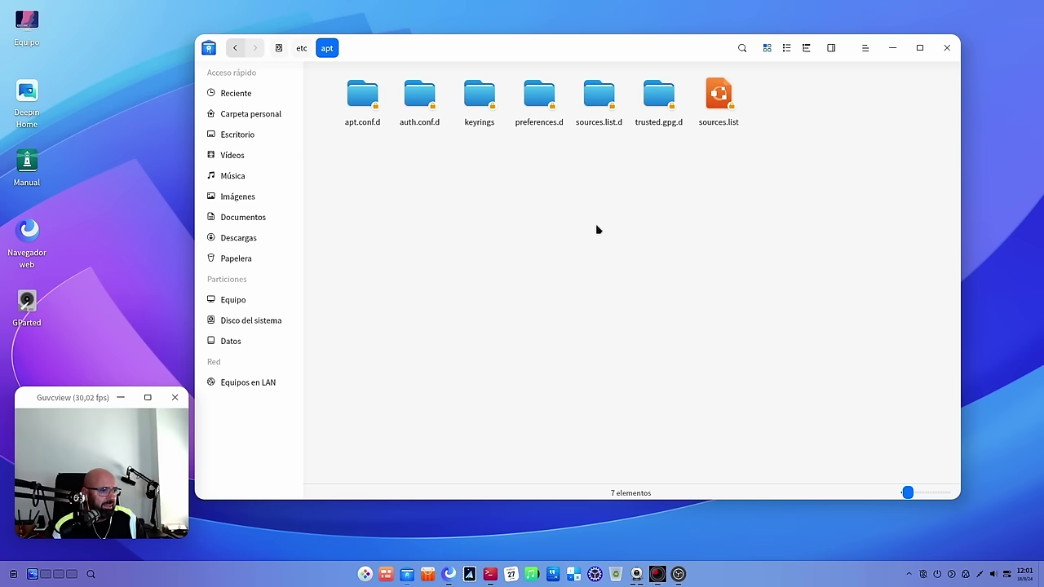
right_click(719, 115)
mouse_move(783, 135)
click(888, 135)
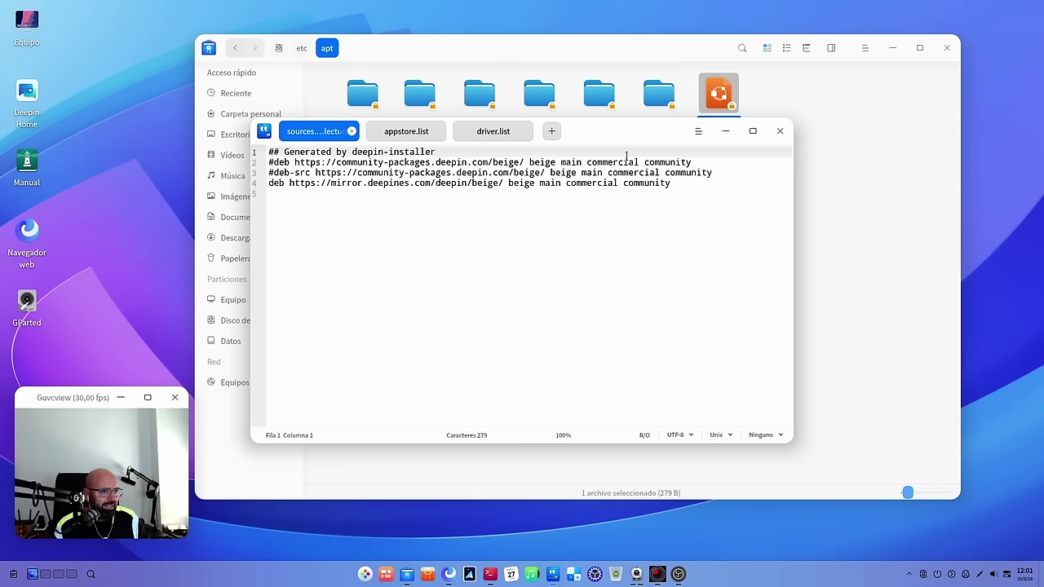
- Highlight the commented-out community-packages deb line and the mirror.deepines.com deb line in sources.list, and close the editor
drag(692, 162, 266, 163)
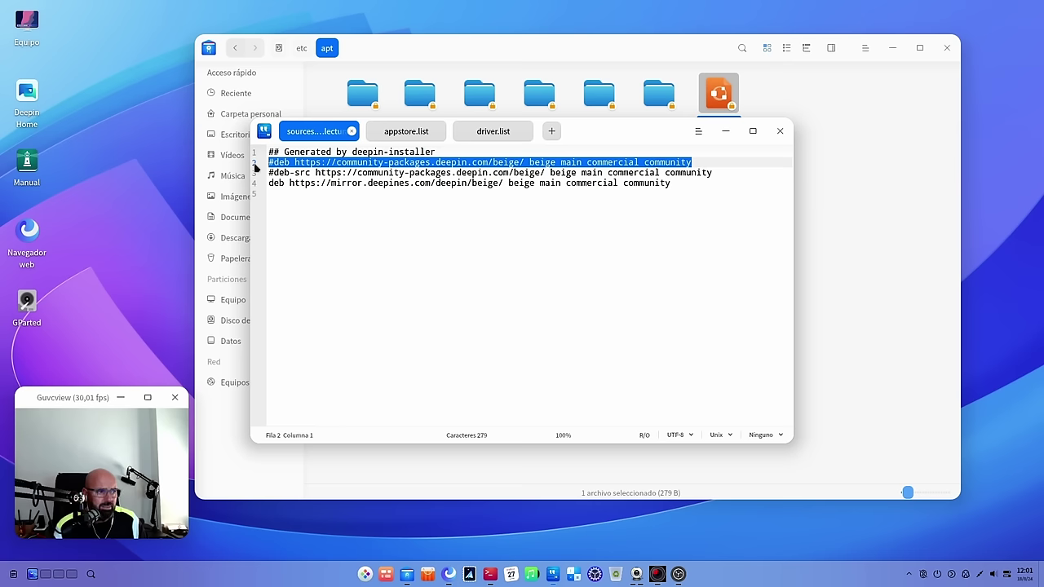
click(429, 191)
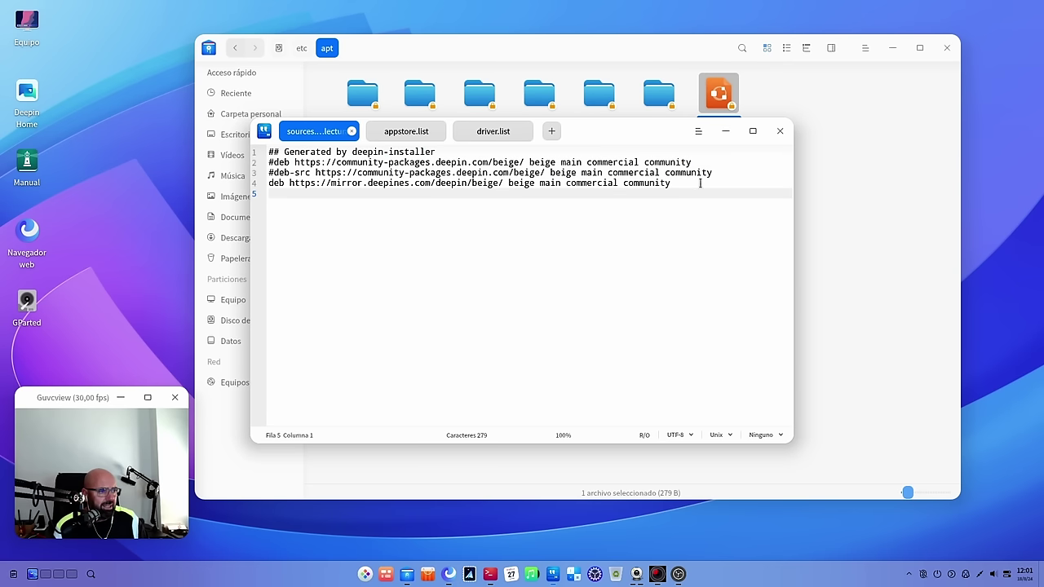
drag(699, 183, 255, 189)
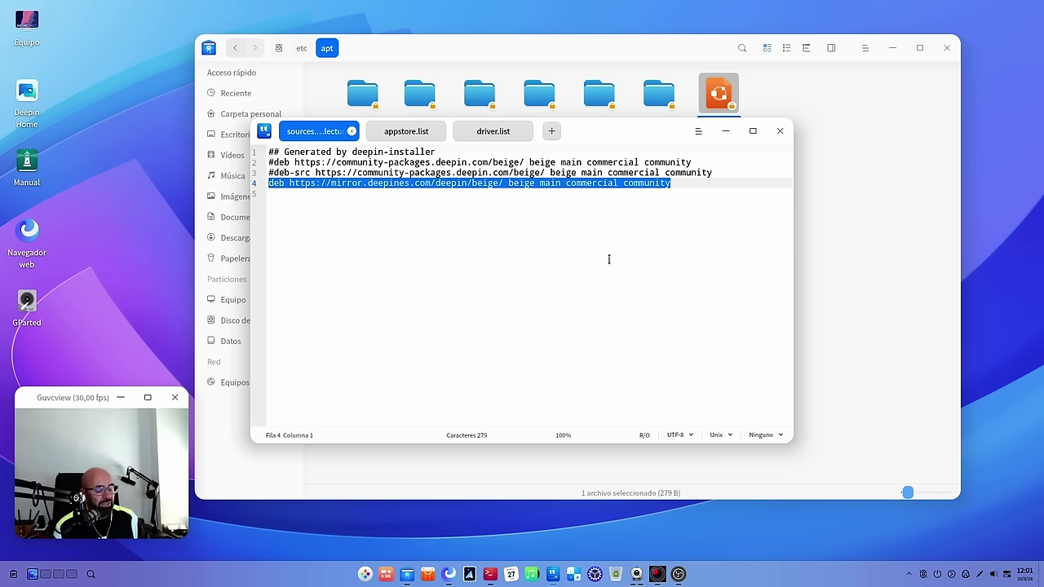
click(780, 132)
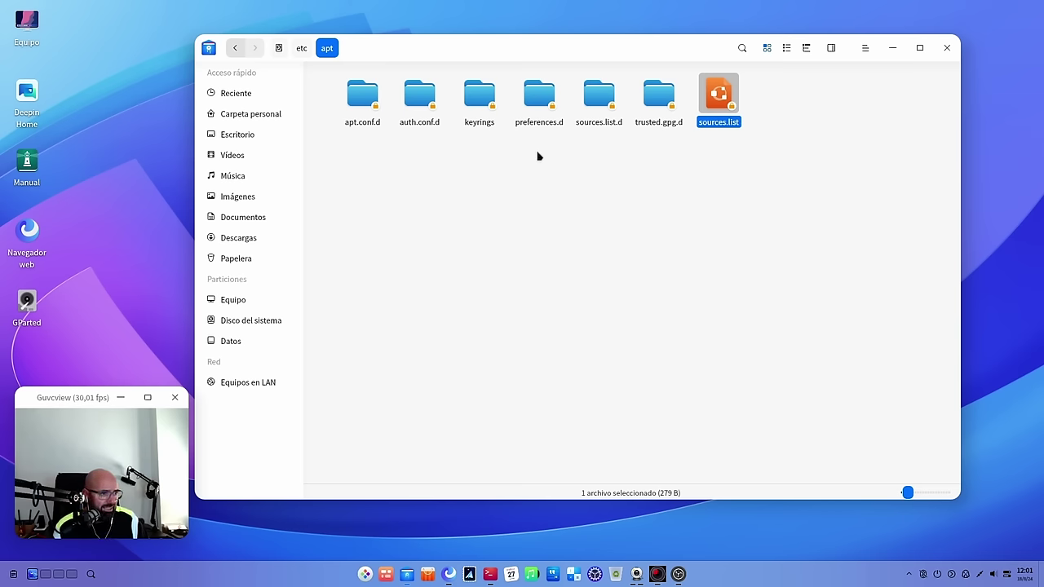
- Go into the sources.list.d folder and open appstore.list with the text editor
double_click(598, 96)
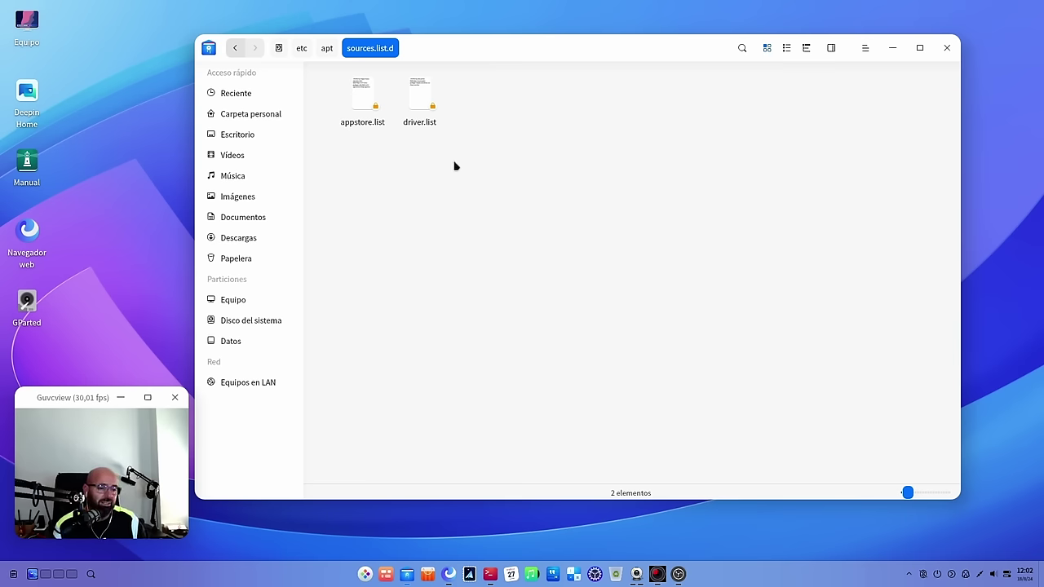
right_click(359, 102)
mouse_move(461, 127)
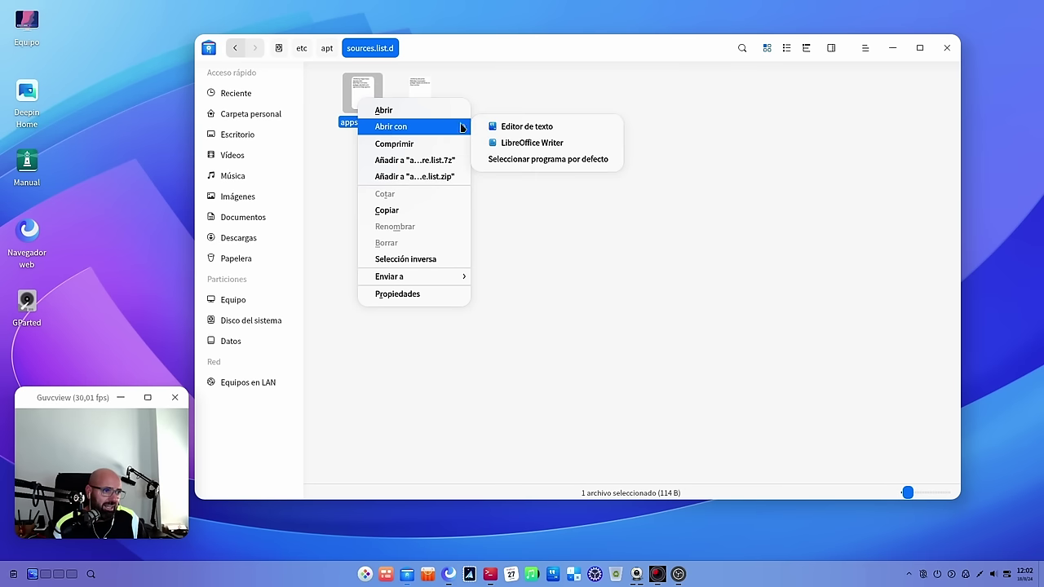
click(514, 126)
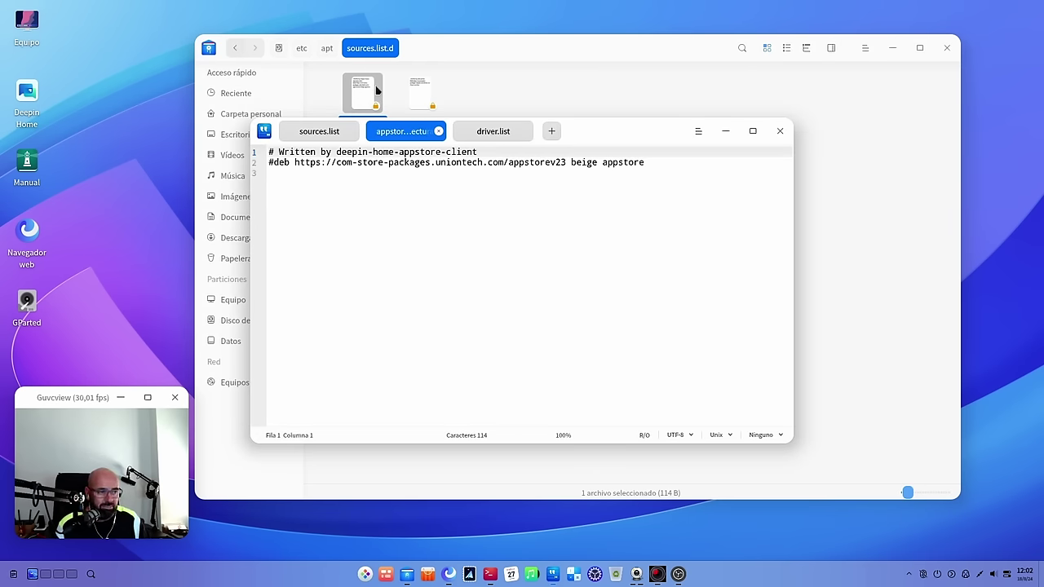
- Highlight the commented-out appstorev23 repository line in appstore.list and close the editor window
drag(650, 166, 255, 164)
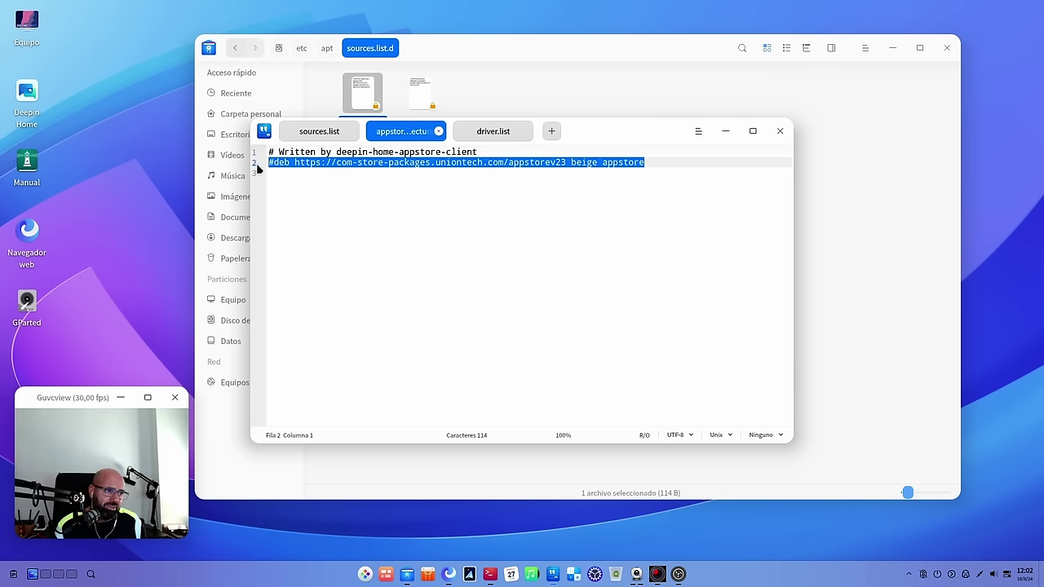
click(325, 196)
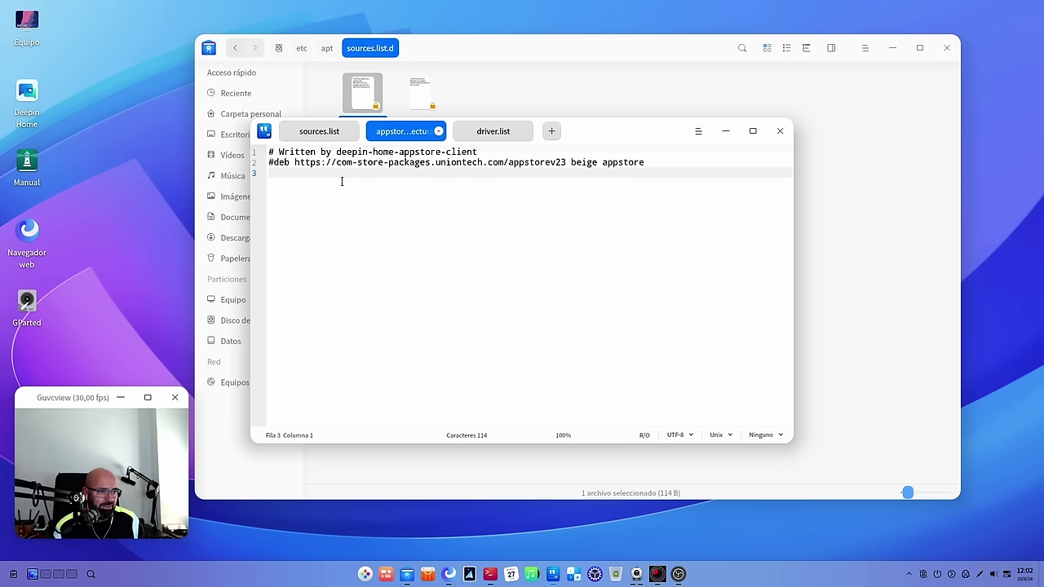
click(275, 163)
drag(653, 166, 581, 160)
click(678, 217)
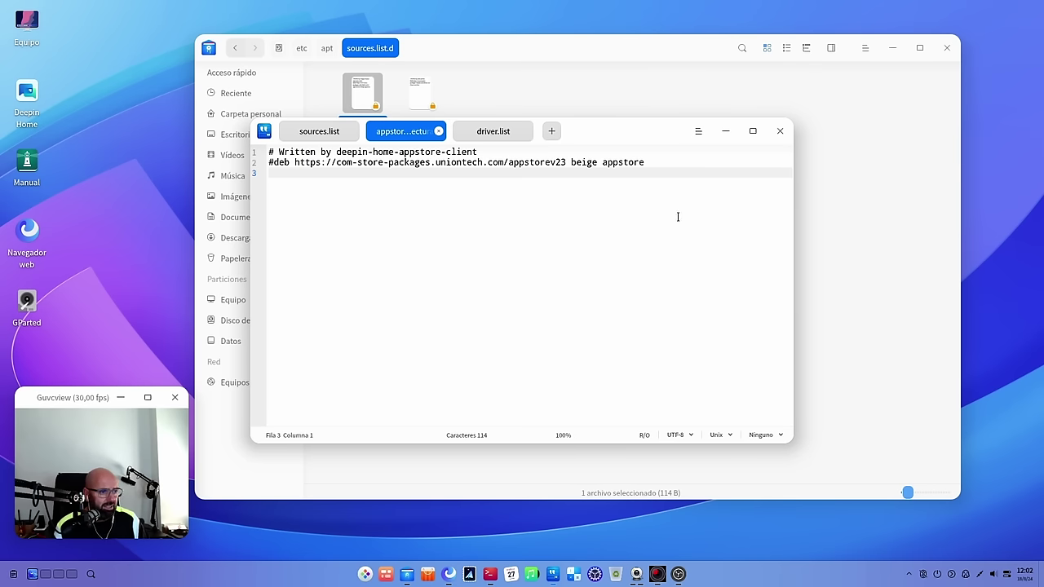
click(780, 131)
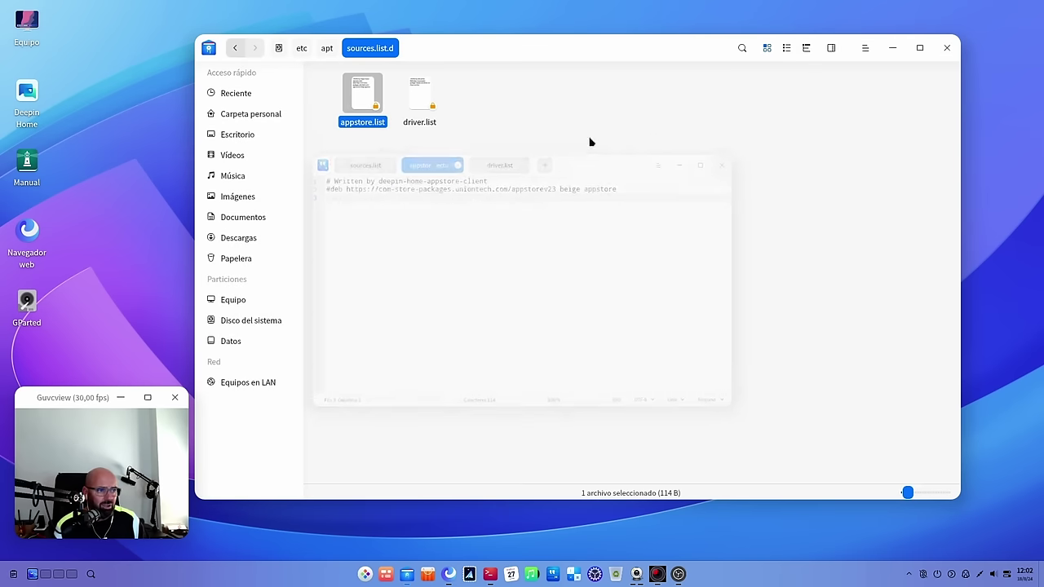
- Open driver.list in the text editor and highlight its commented-out driver-23 repository line
right_click(424, 98)
click(421, 242)
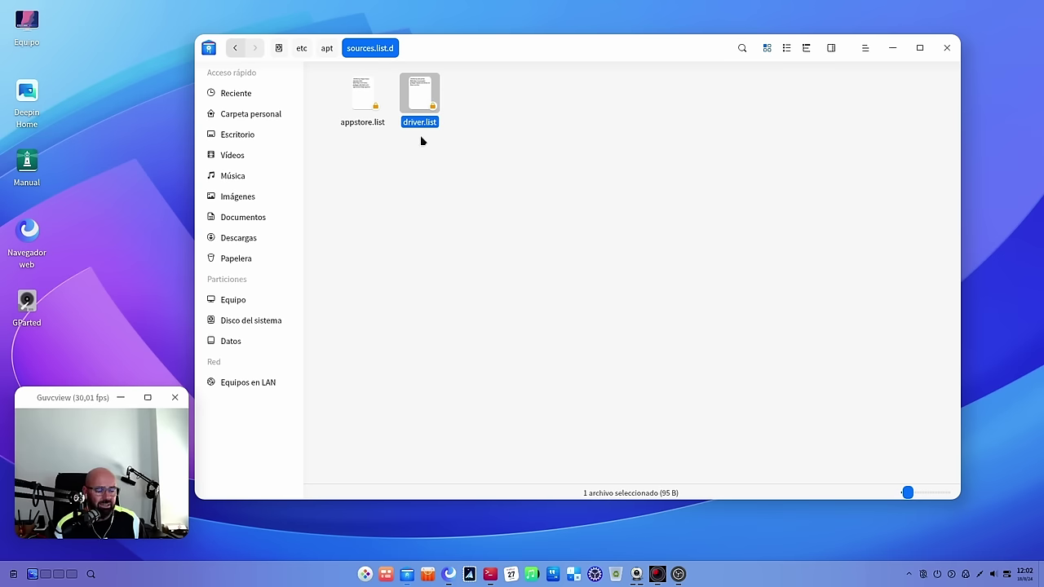
right_click(421, 104)
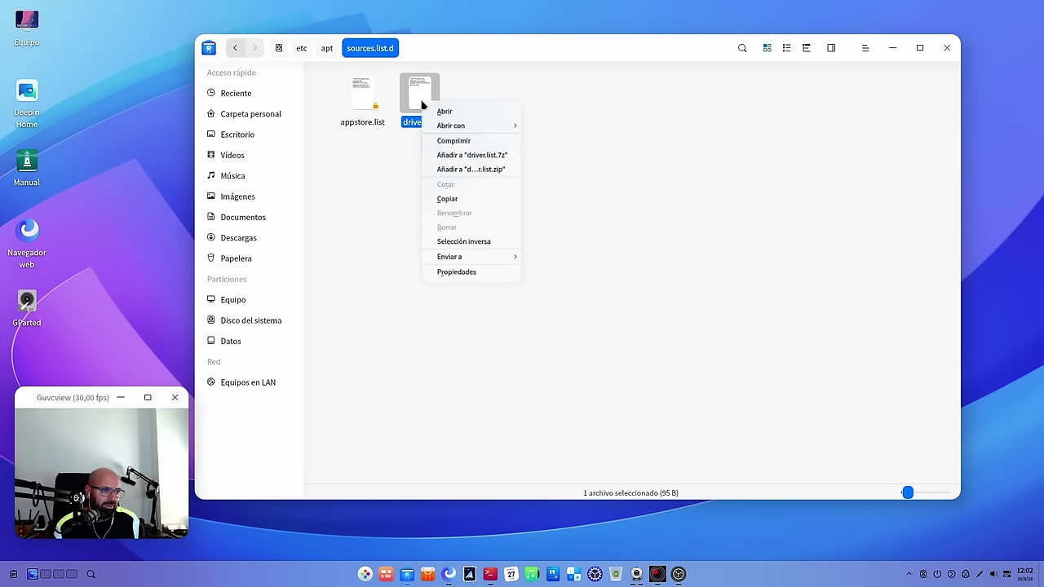
mouse_move(455, 127)
click(570, 128)
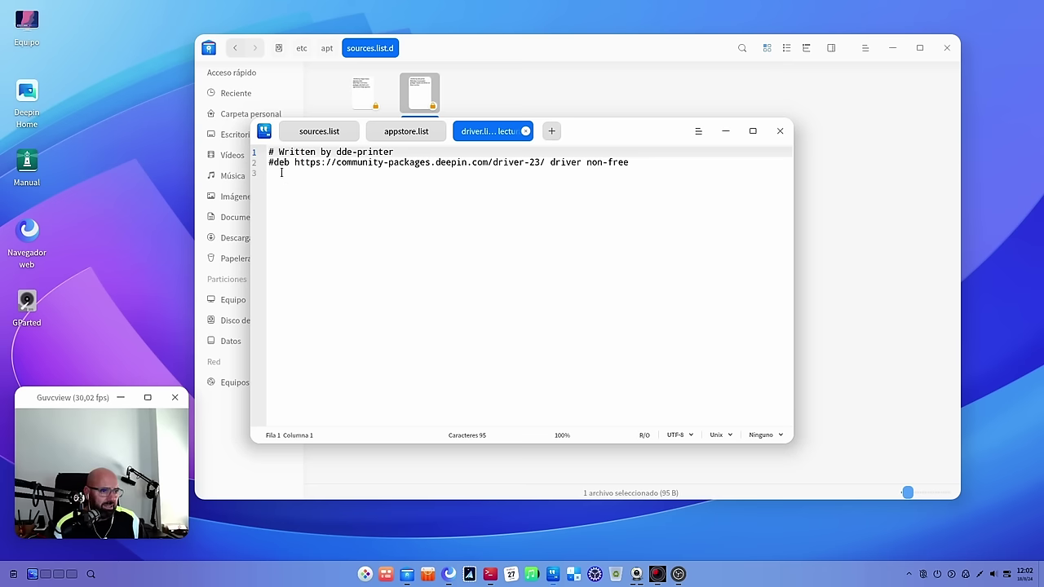
drag(622, 167, 254, 167)
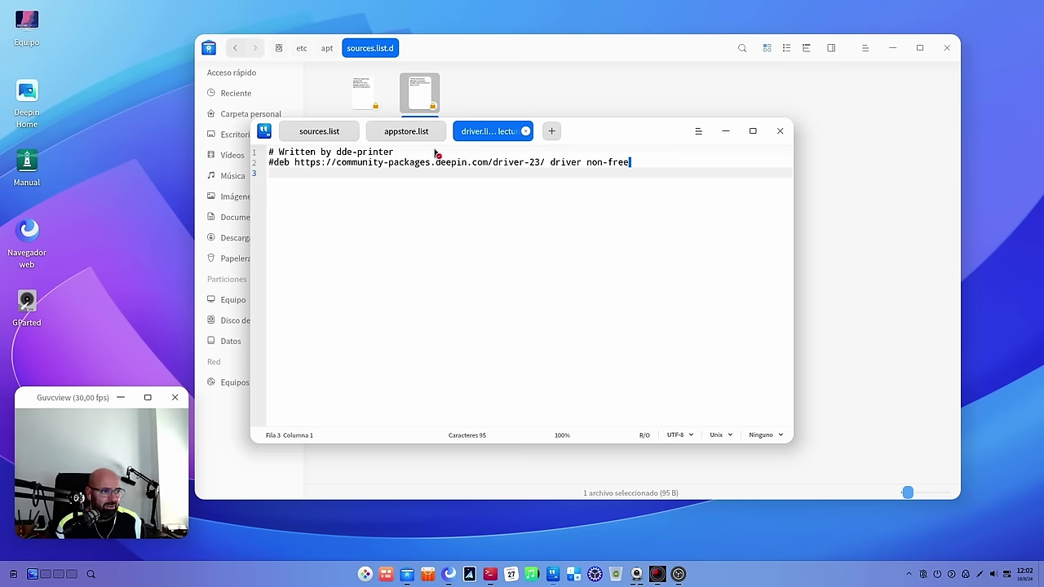
- Close the driver.list, appstore.list and sources.list files and the file manager window
click(526, 131)
click(440, 132)
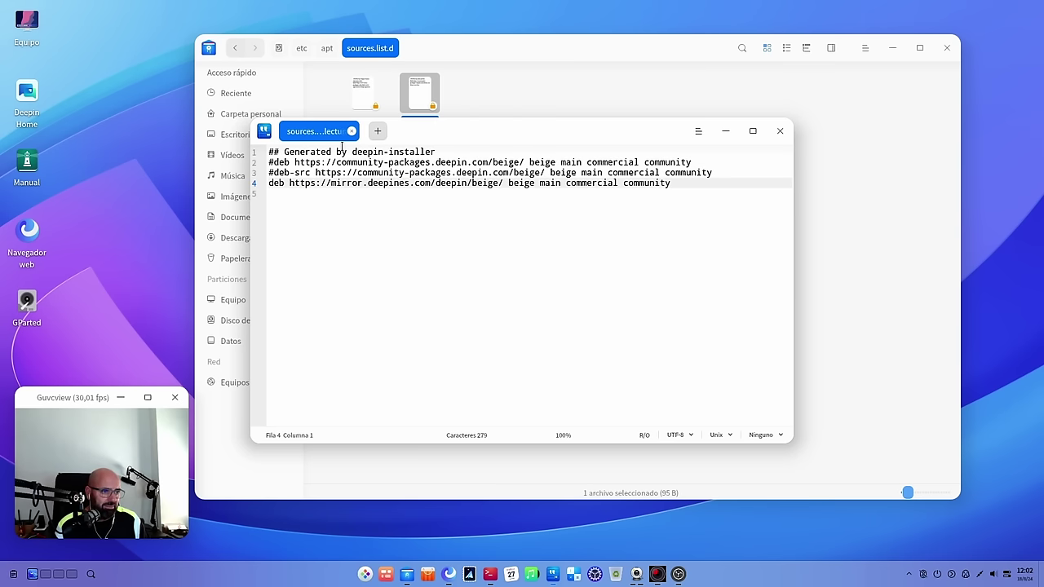
click(357, 132)
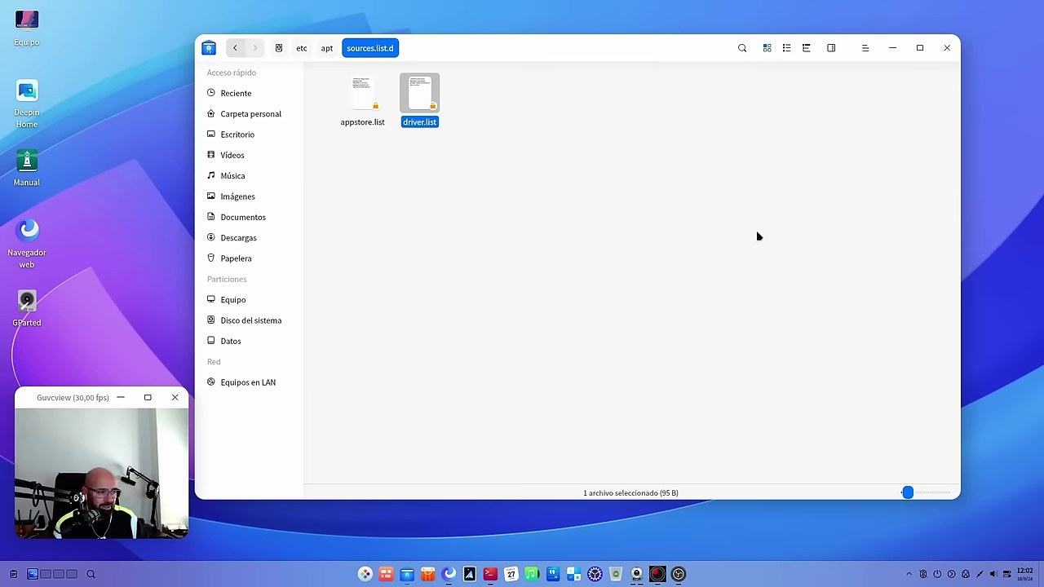
click(954, 47)
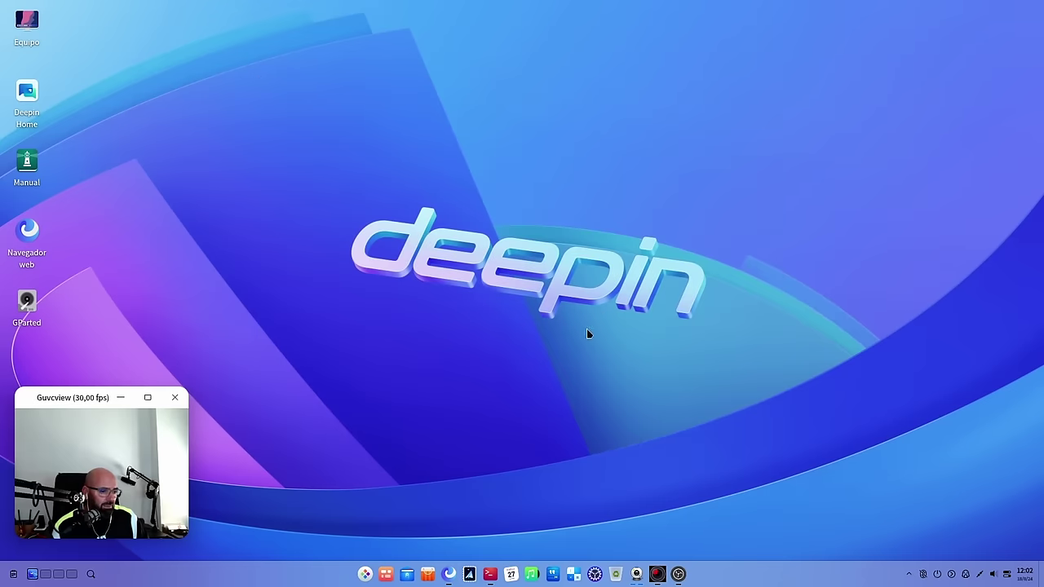
- Launch Synaptic Package Manager and authenticate with the account password
mouse_move(490, 576)
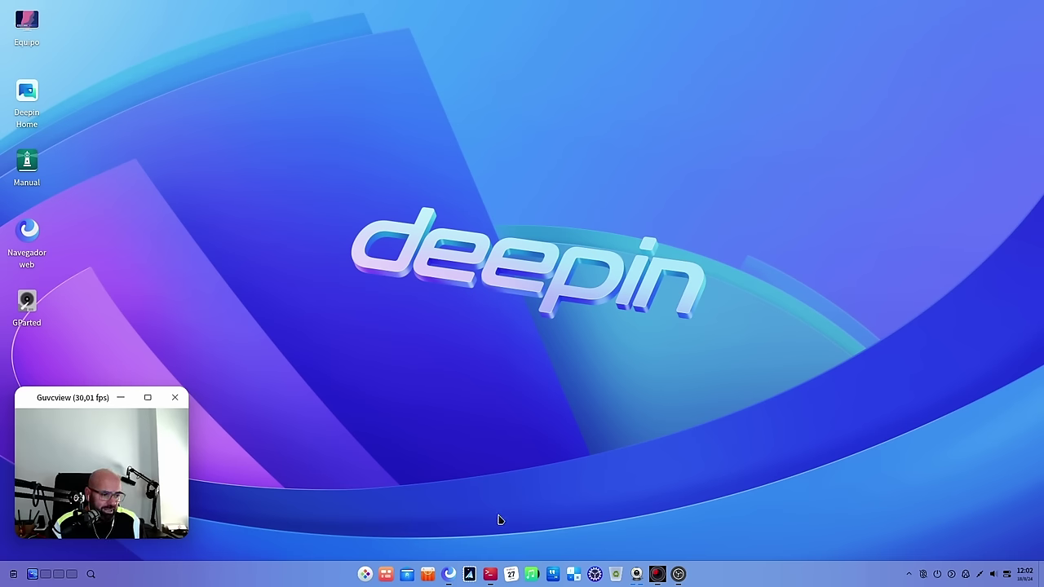
click(364, 574)
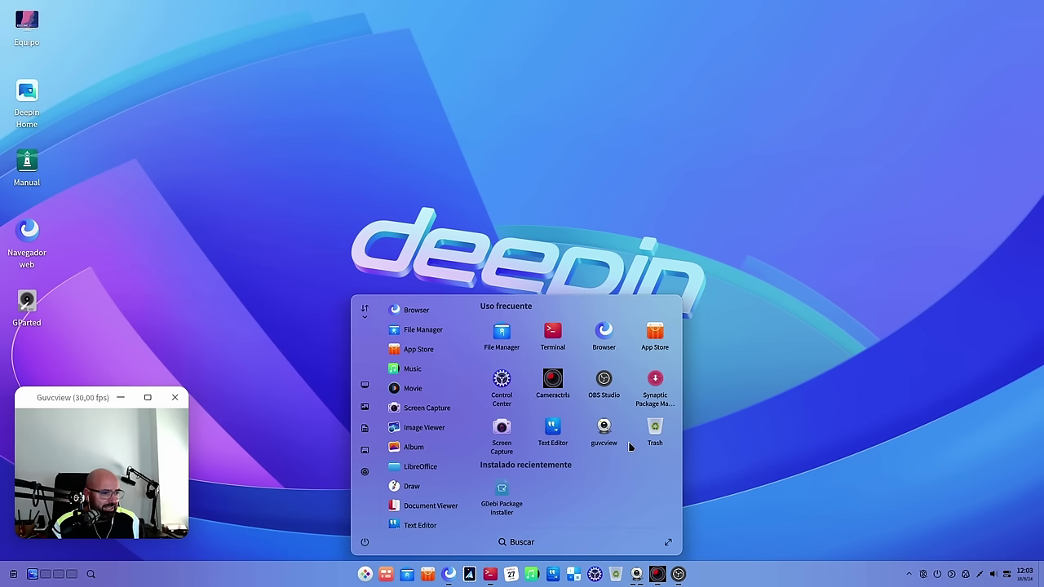
click(655, 380)
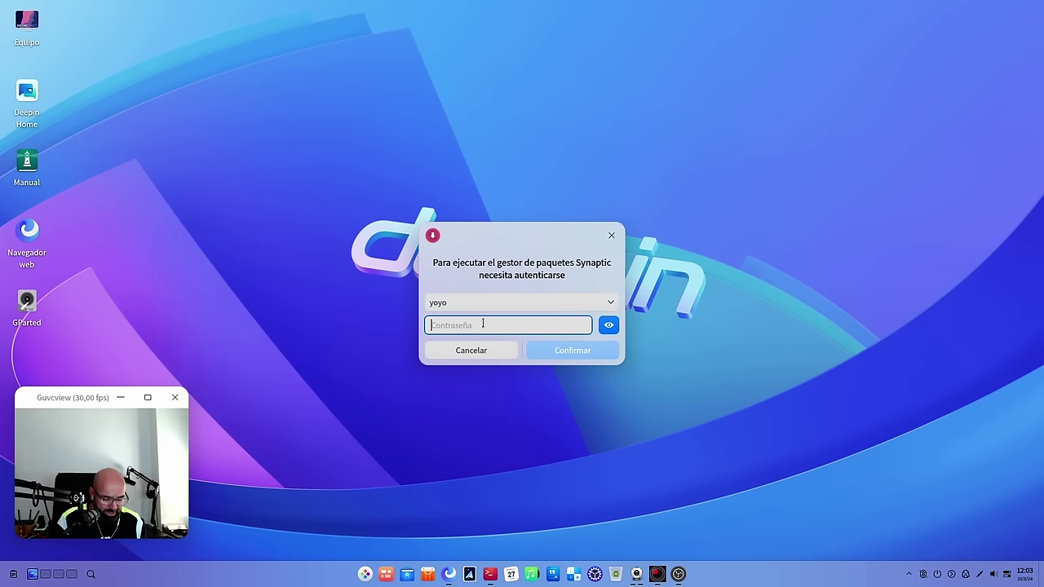
text(***)
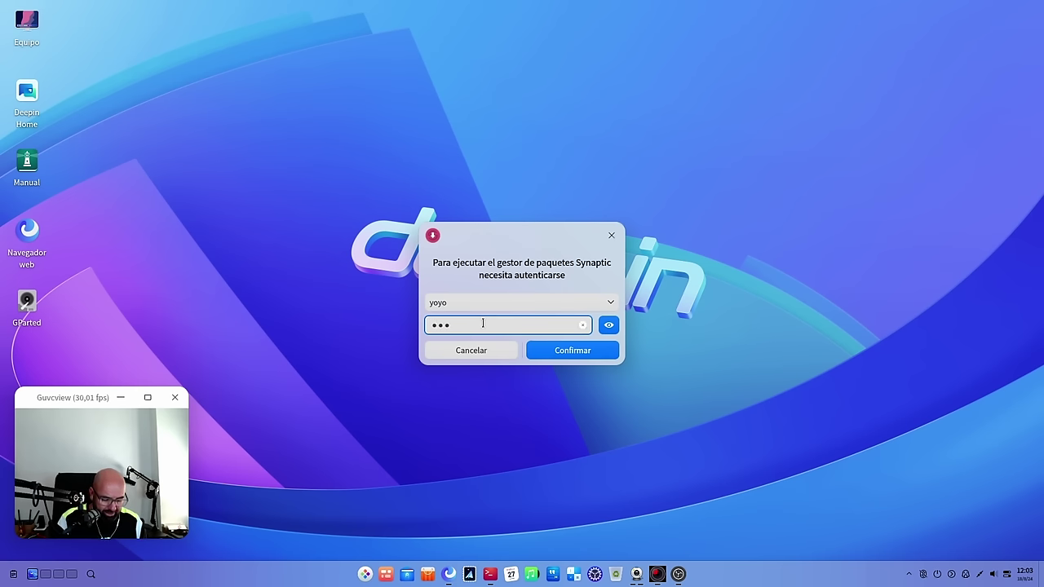
text(*****)
key(Return)
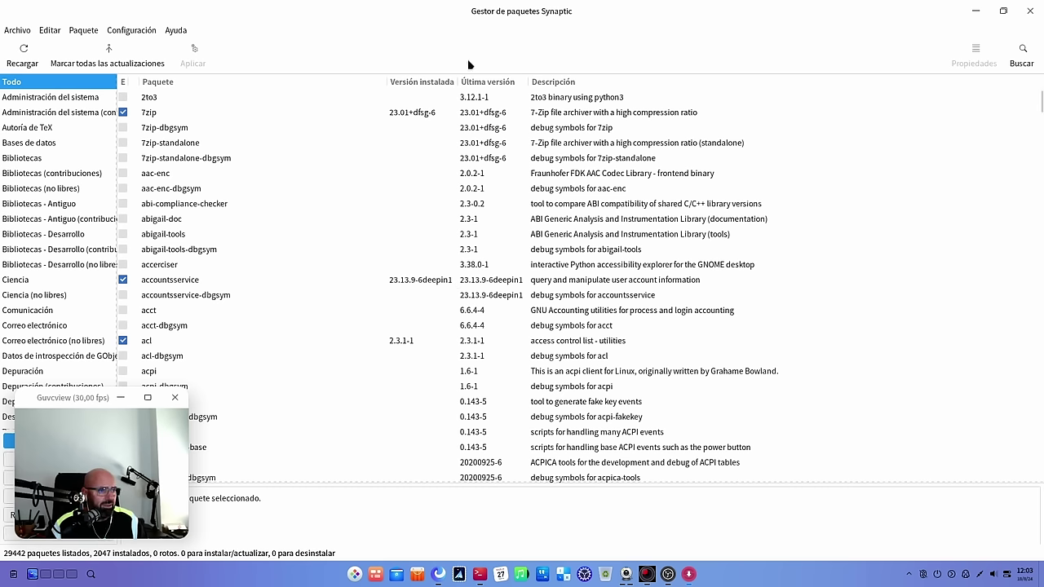
- Search the packages for "vlc" by description and name, and sort the results with installed packages first
click(1034, 49)
mouse_move(566, 267)
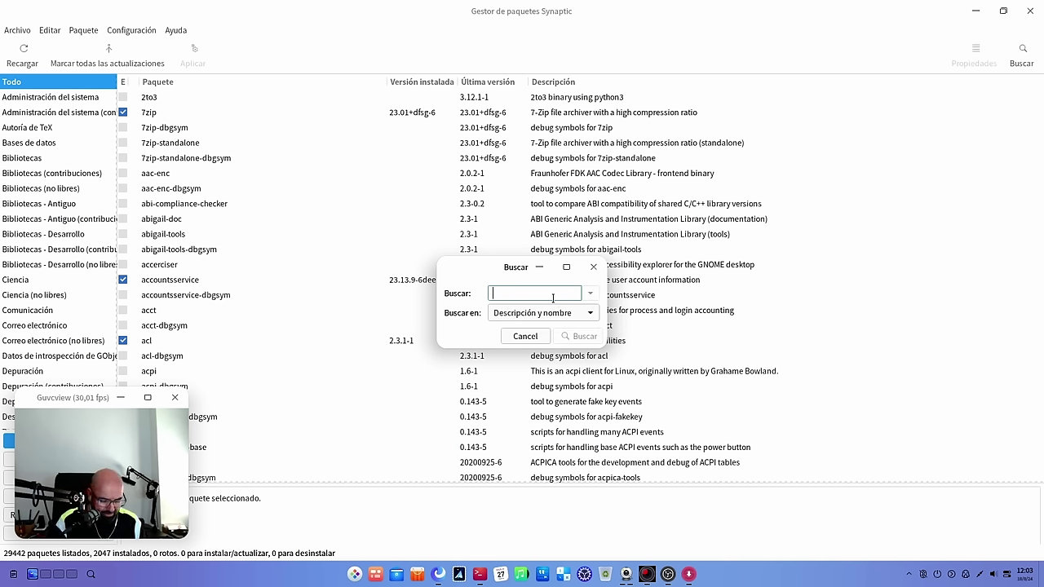
text(vlc)
key(Return)
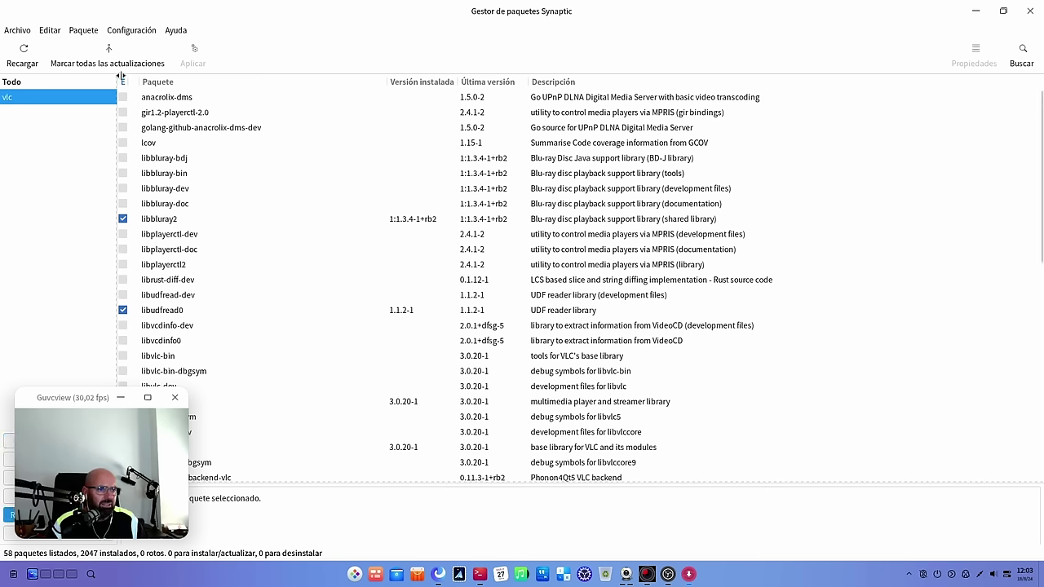
click(123, 82)
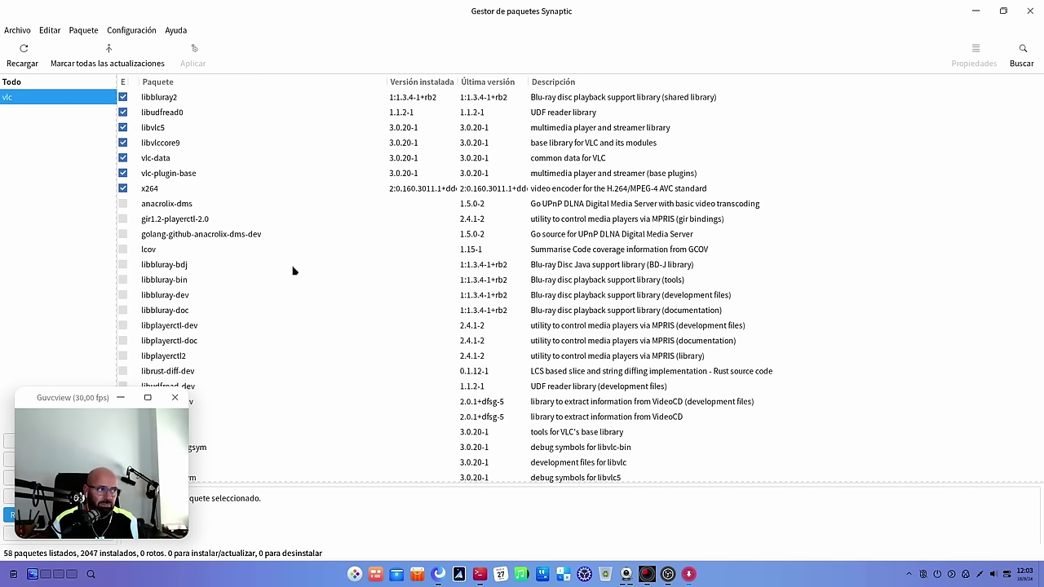
- Search the packages by description and name for "strawbewrry"
click(1021, 64)
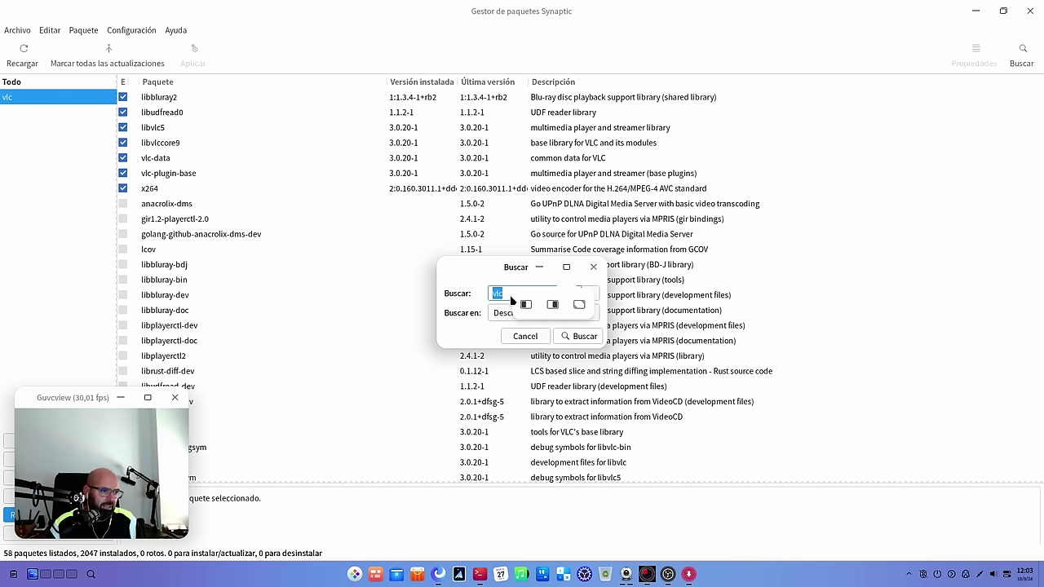
click(526, 336)
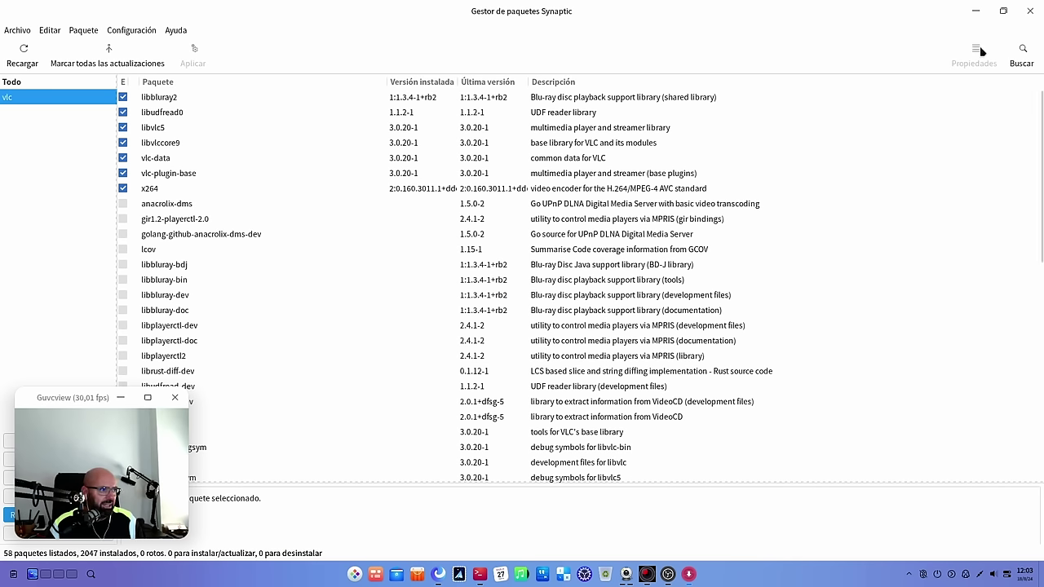
click(1022, 55)
click(524, 296)
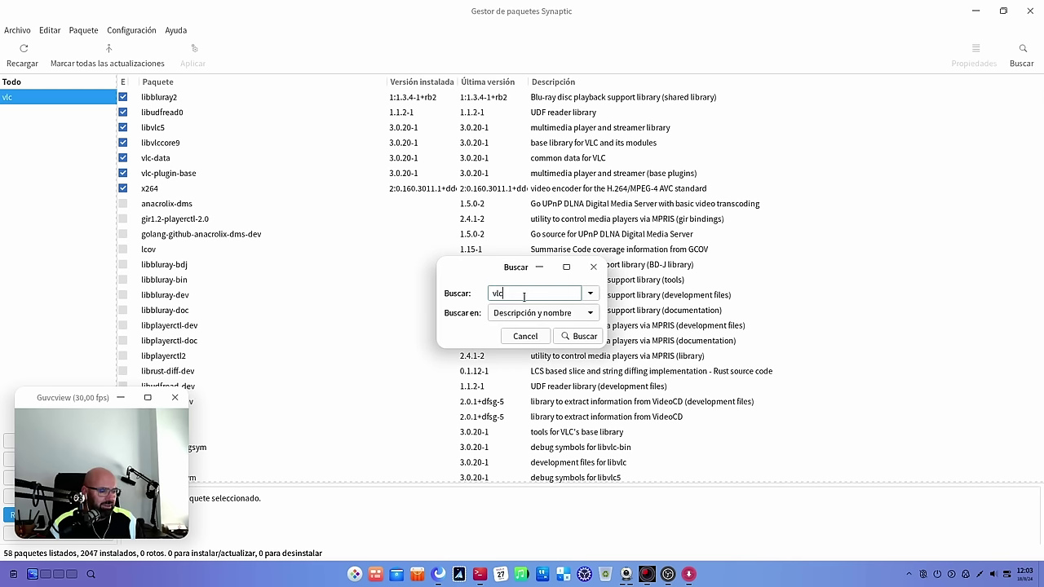
key(BackSpace)
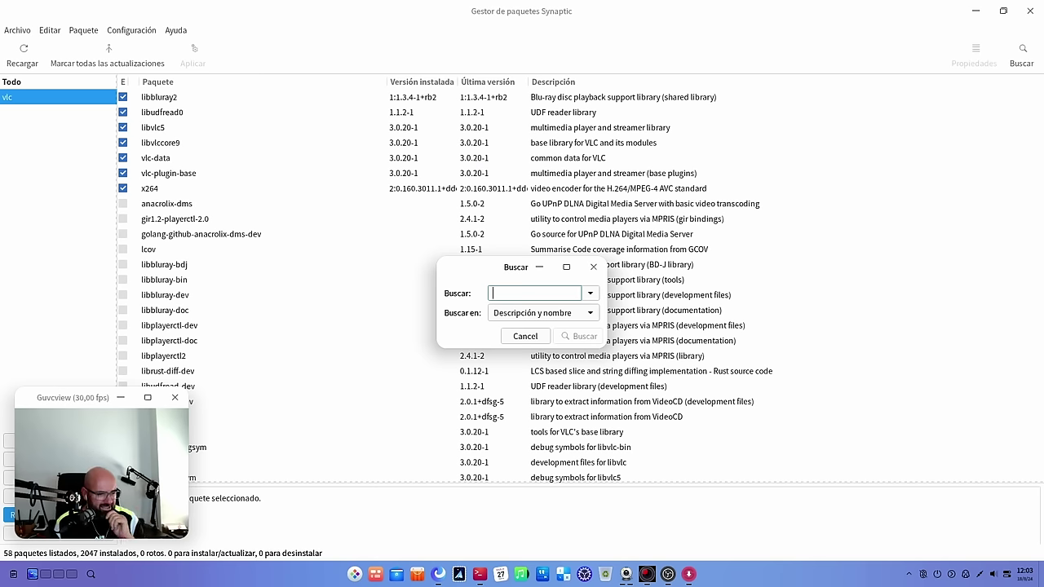
text(straw)
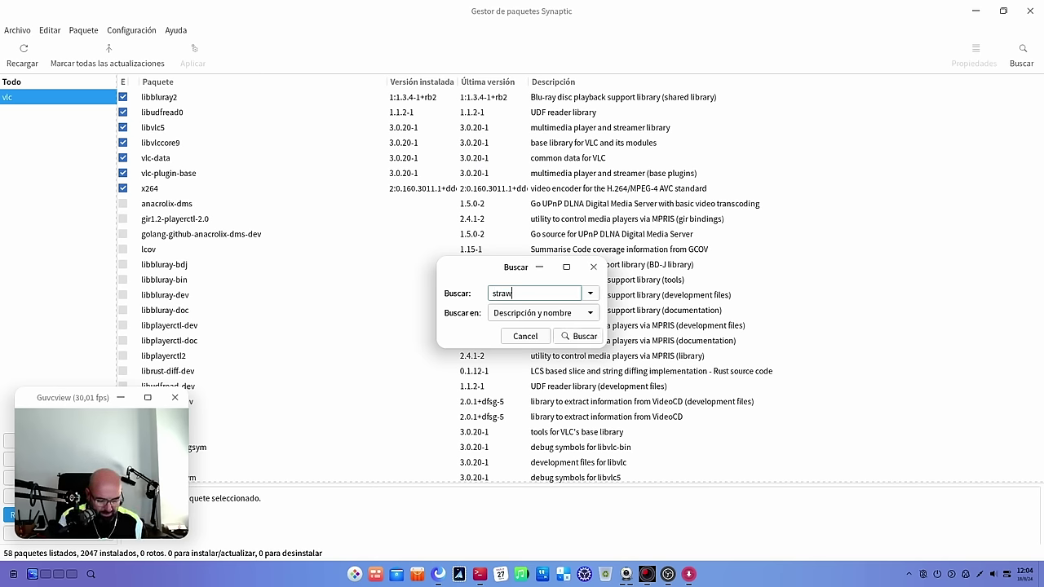
text(bewrr)
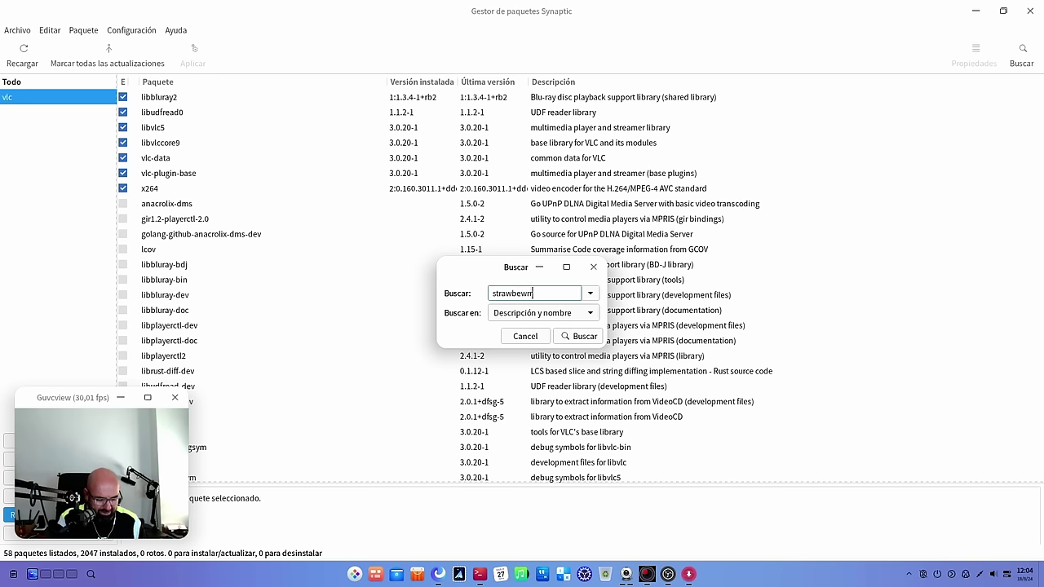
text(y)
key(Return)
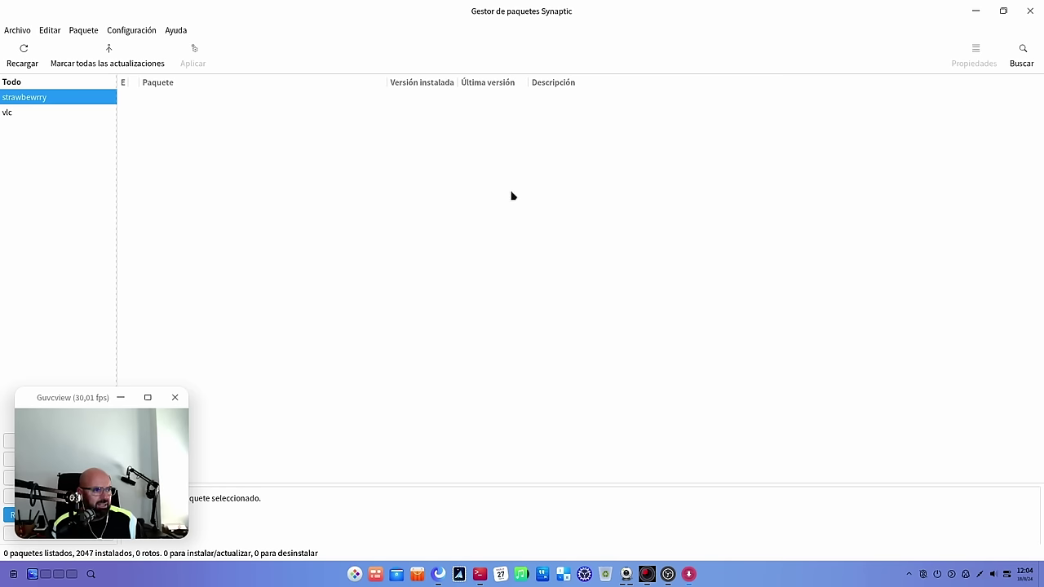
- Correct the package search term to "strawberry" and run the search again
click(1023, 56)
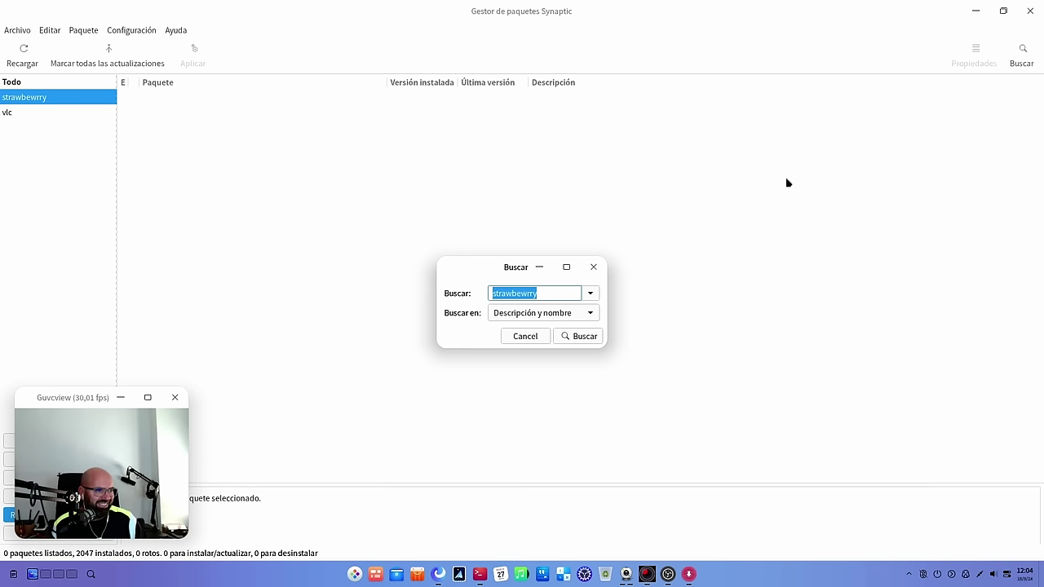
click(545, 292)
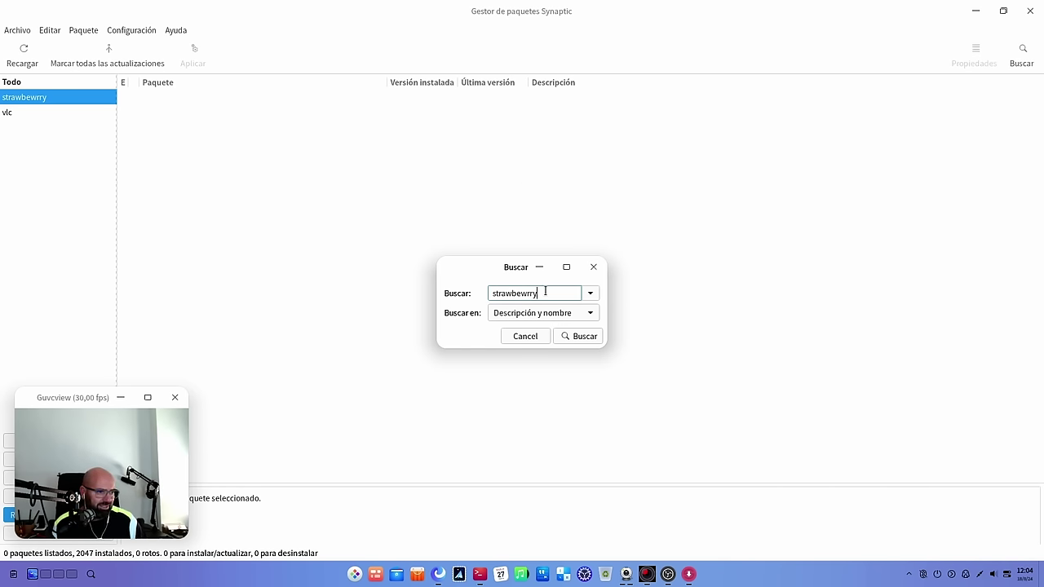
key(BackSpace)
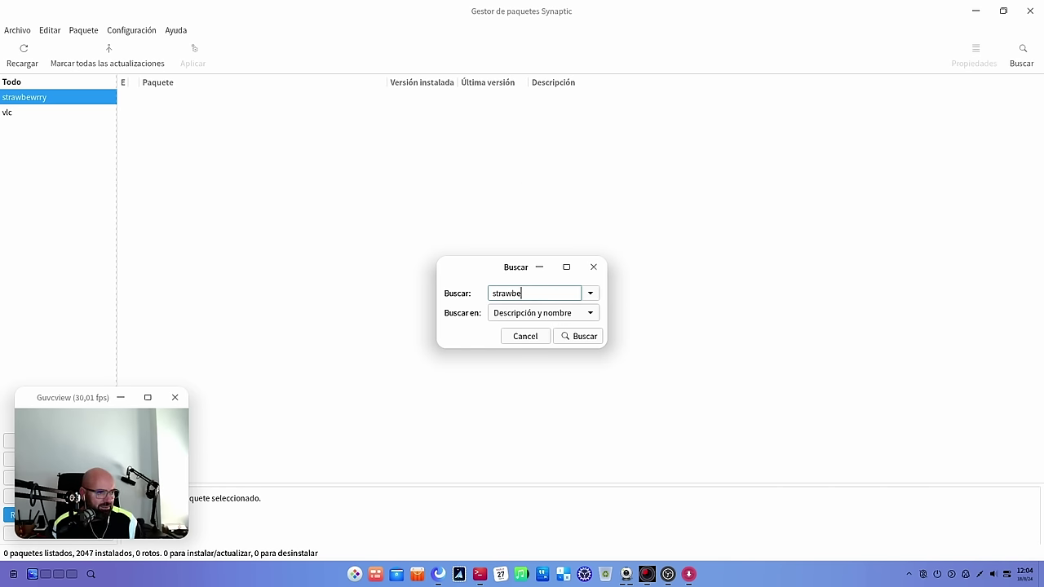
text(rry)
key(Return)
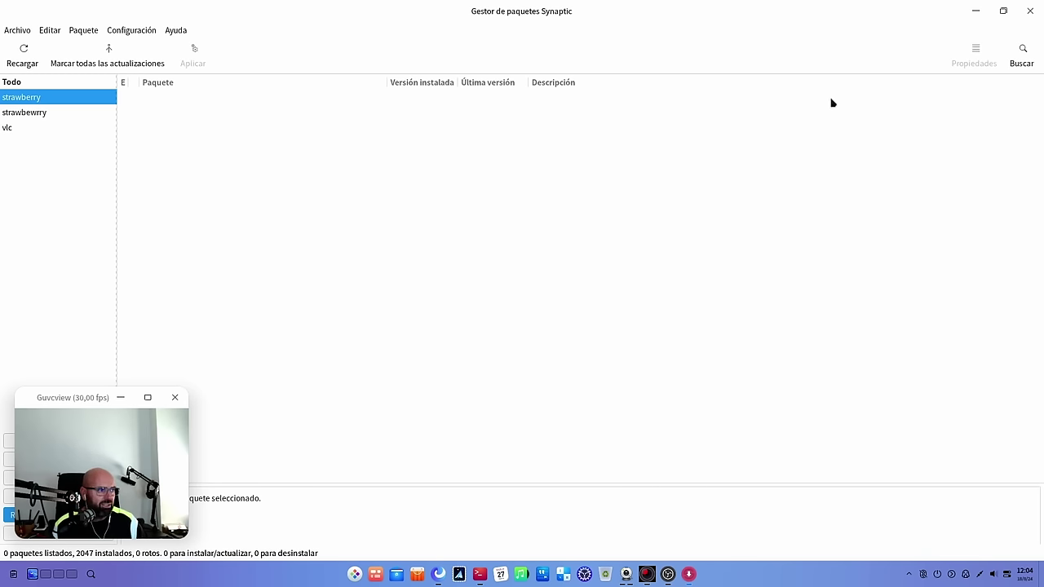
- Search the packages by description and name for "mpv"
click(1025, 54)
click(546, 291)
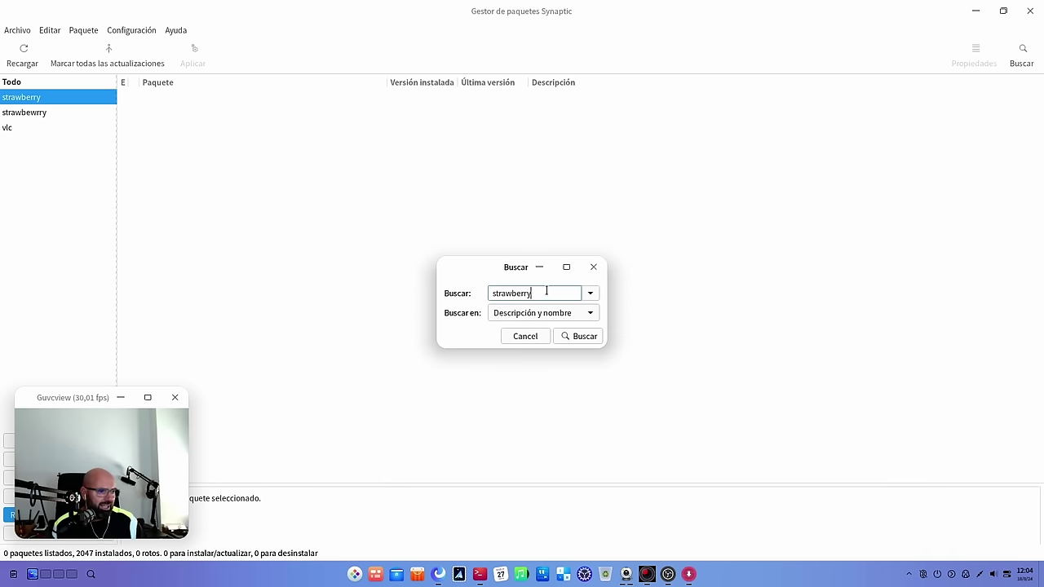
key(BackSpace)
key(BackSpace)
key(BackSpace)
key(BackSpace)
key(BackSpace)
key(BackSpace)
key(BackSpace)
key(BackSpace)
key(BackSpace)
key(BackSpace)
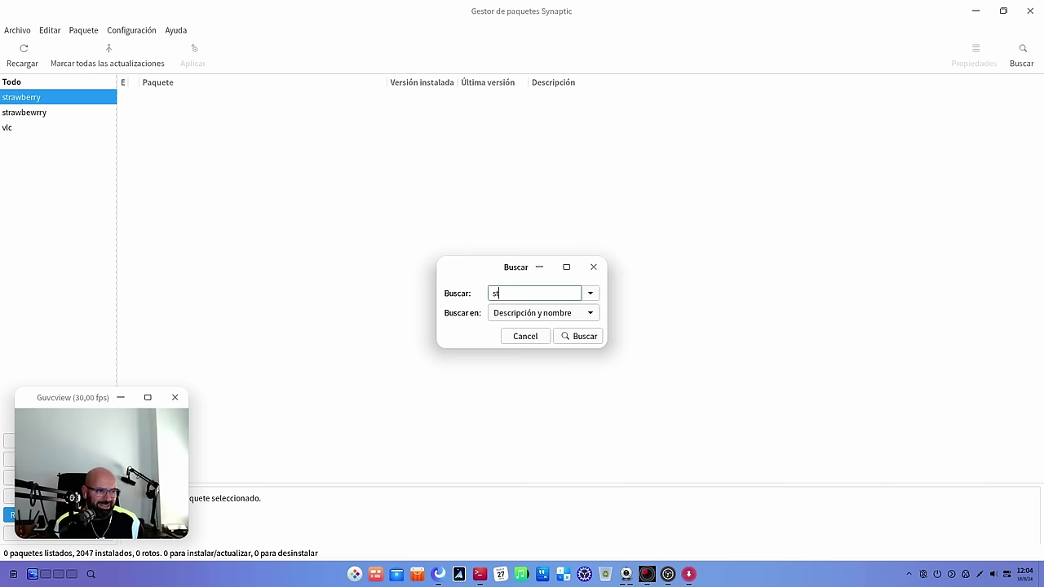
text(mpv)
key(Return)
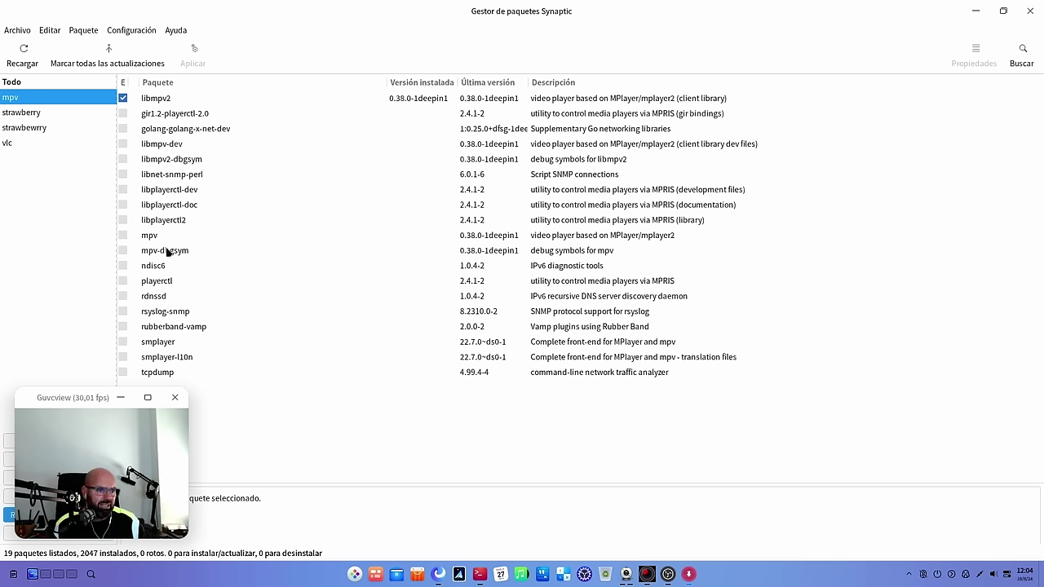
- Mark the mpv package for installation, apply the change and close the completion notice
click(165, 238)
double_click(246, 237)
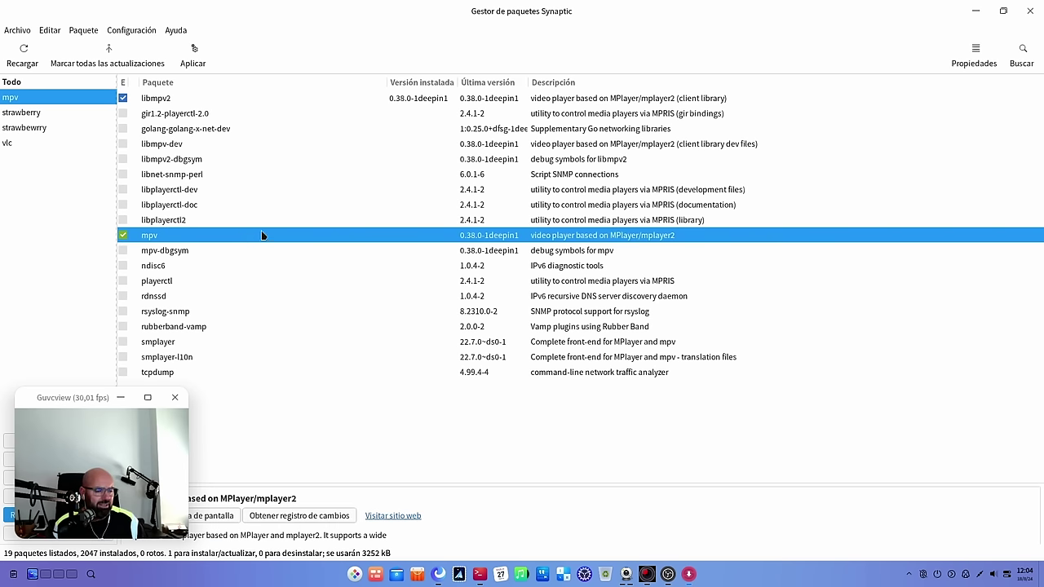
click(193, 59)
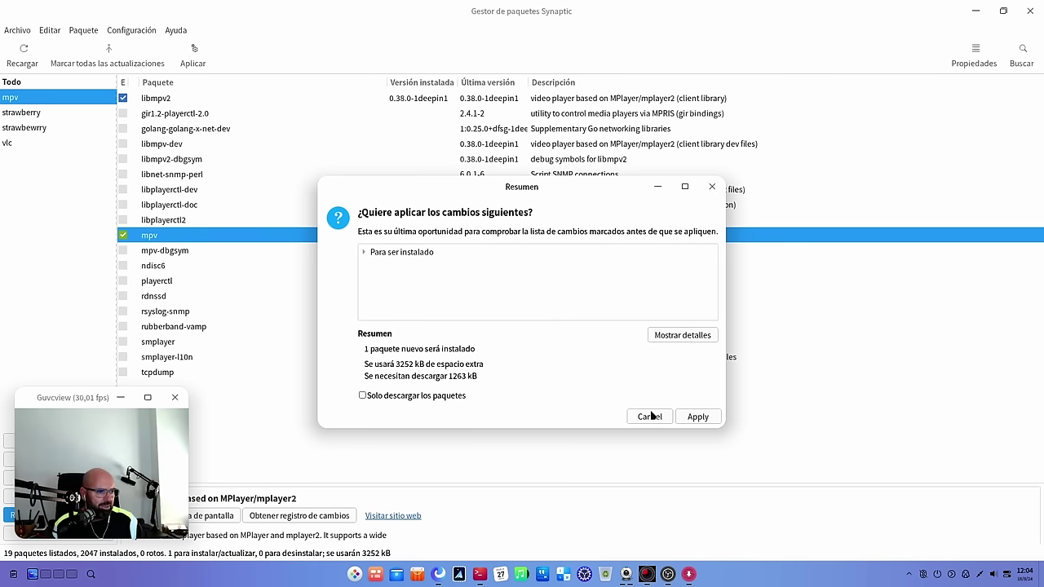
click(683, 415)
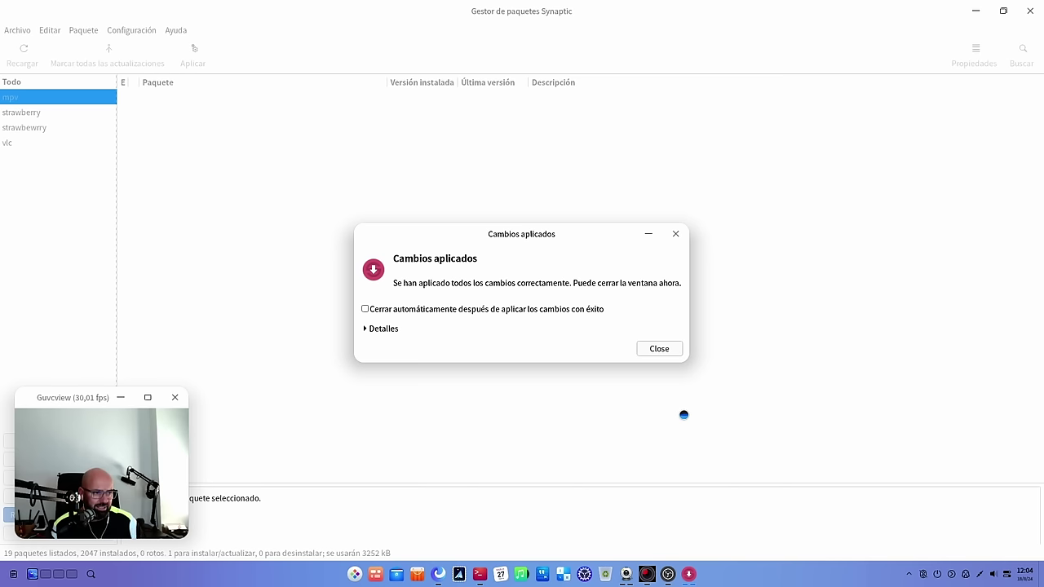
click(658, 351)
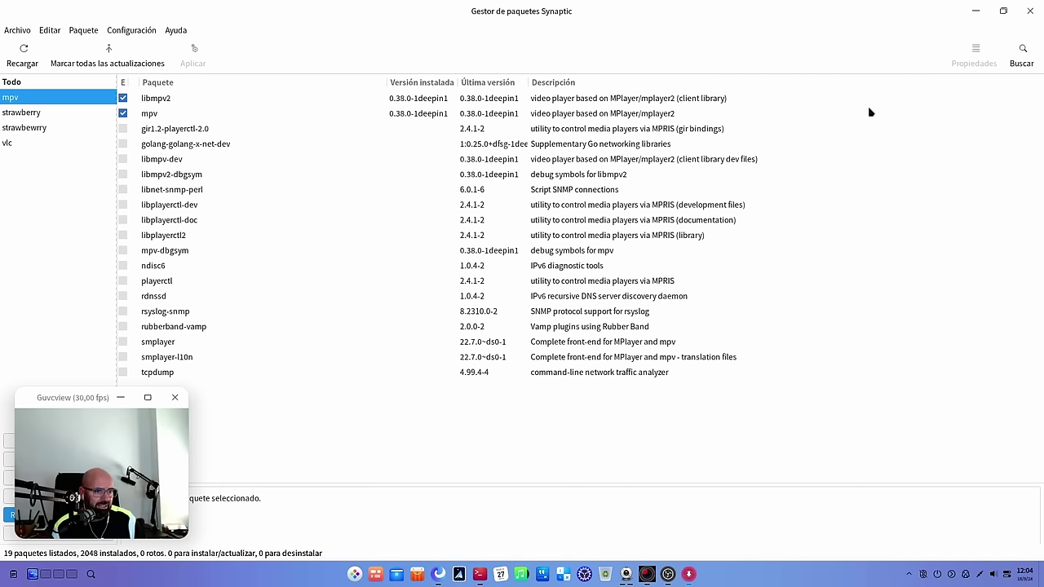
- Open Synaptic's repository list, enlarge its window to show all columns, and select the mirror.deepines.com entry
click(128, 36)
click(140, 64)
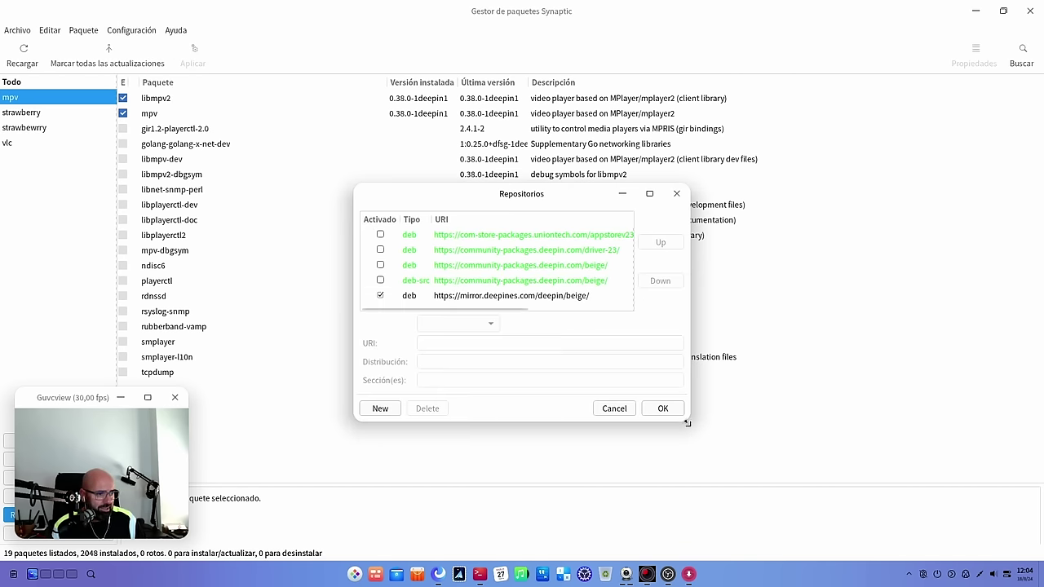
drag(687, 422, 975, 528)
click(515, 297)
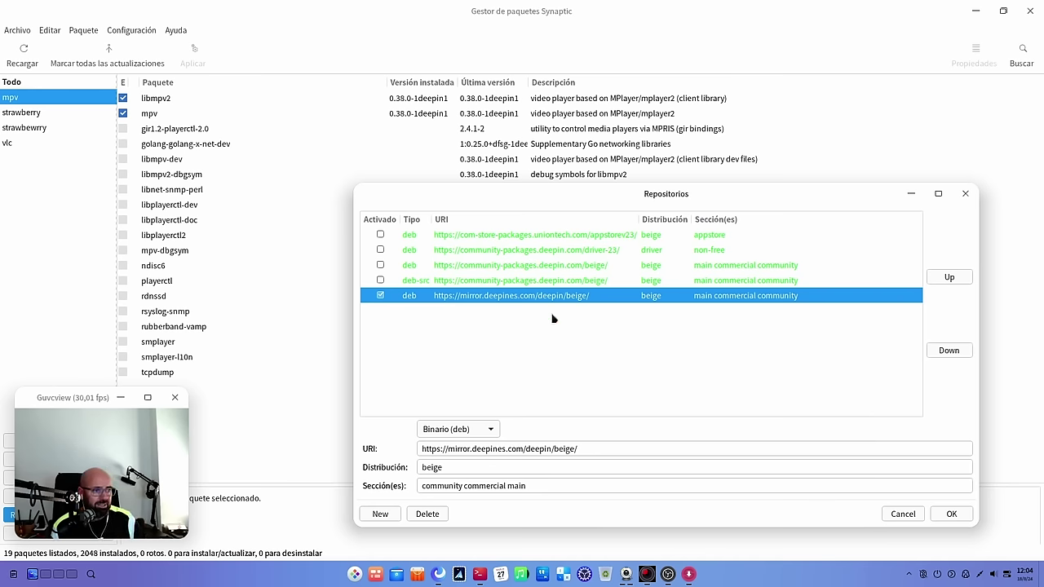
- Inspect the driver-23 and appstorev23 repository entries, and dismiss the repository list without saving changes
click(556, 255)
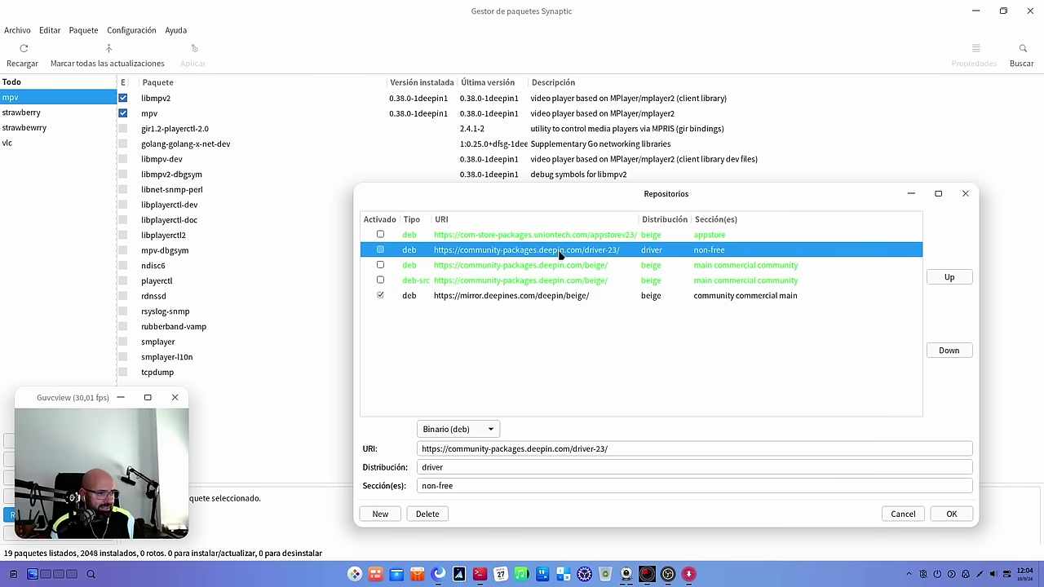
click(582, 237)
click(574, 250)
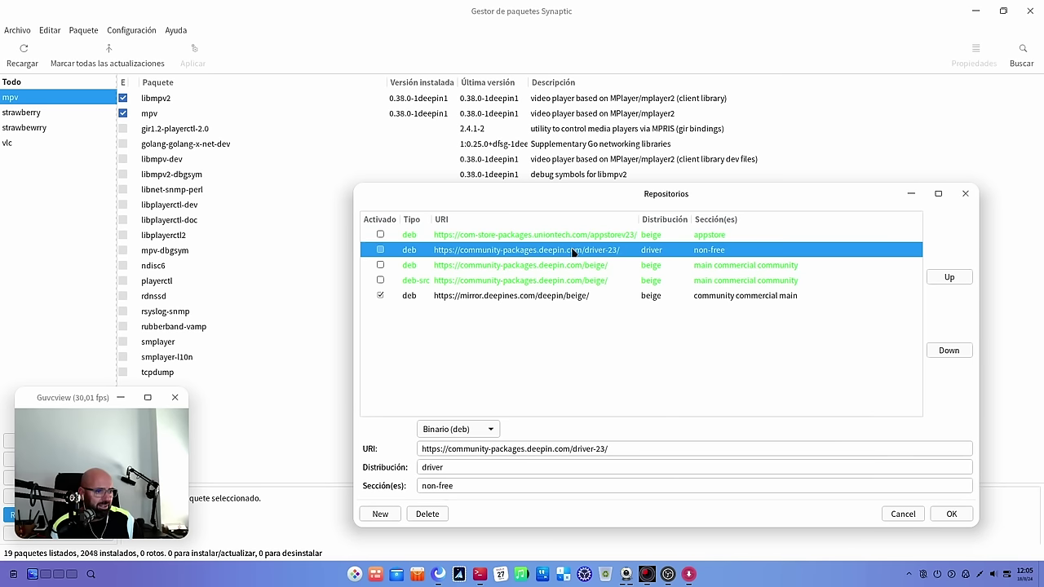
click(582, 240)
click(588, 254)
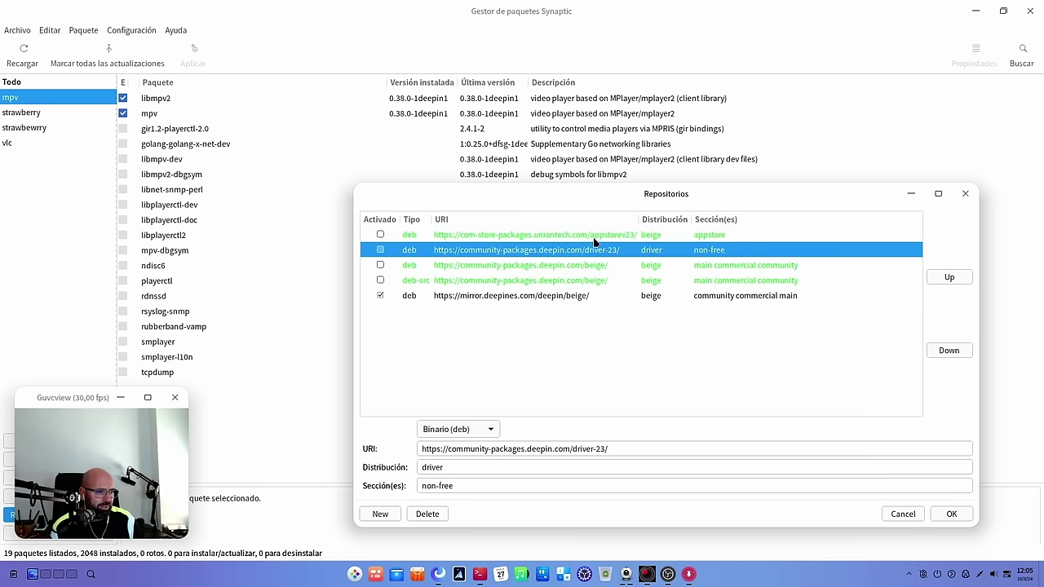
click(595, 238)
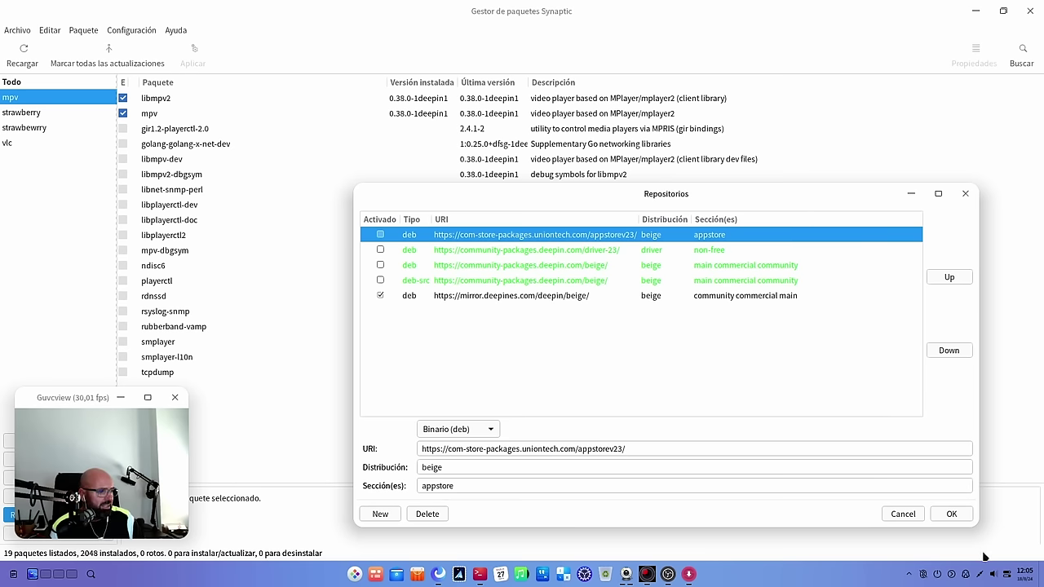
click(901, 513)
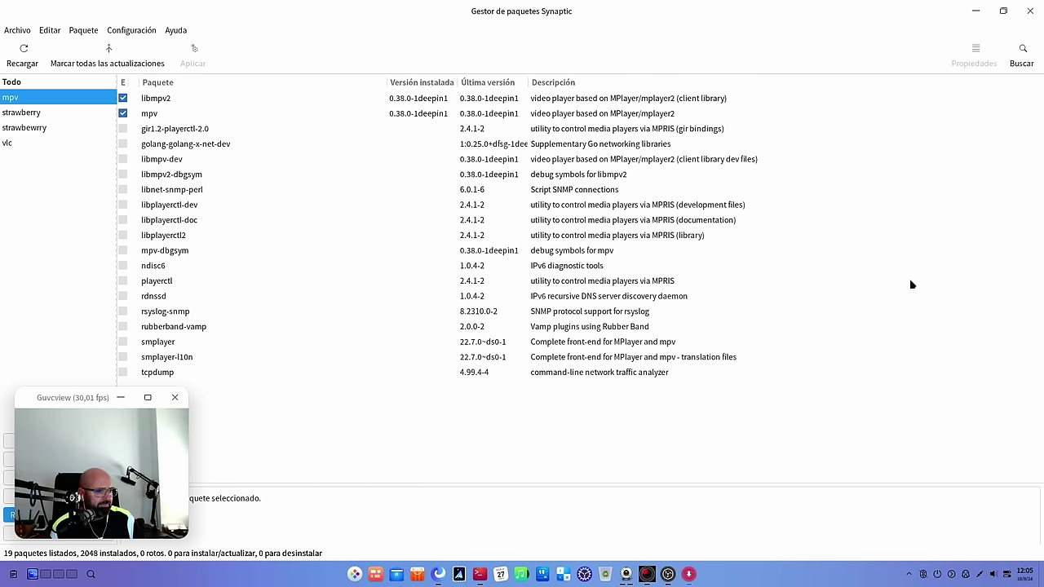
- Close Synaptic and switch to the browser's article on installing Flatpak packages in Deepin OS
click(1030, 11)
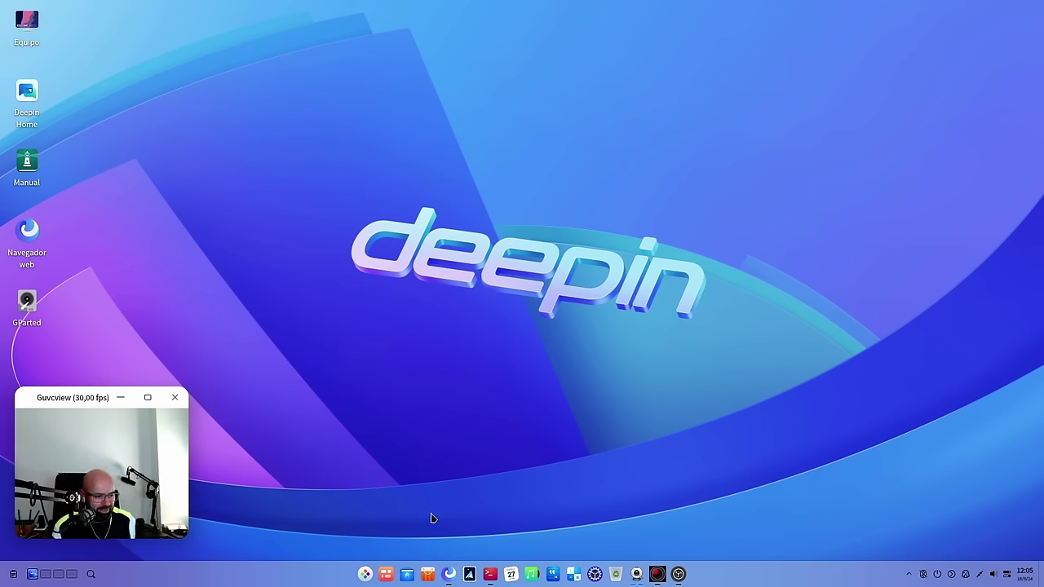
click(449, 573)
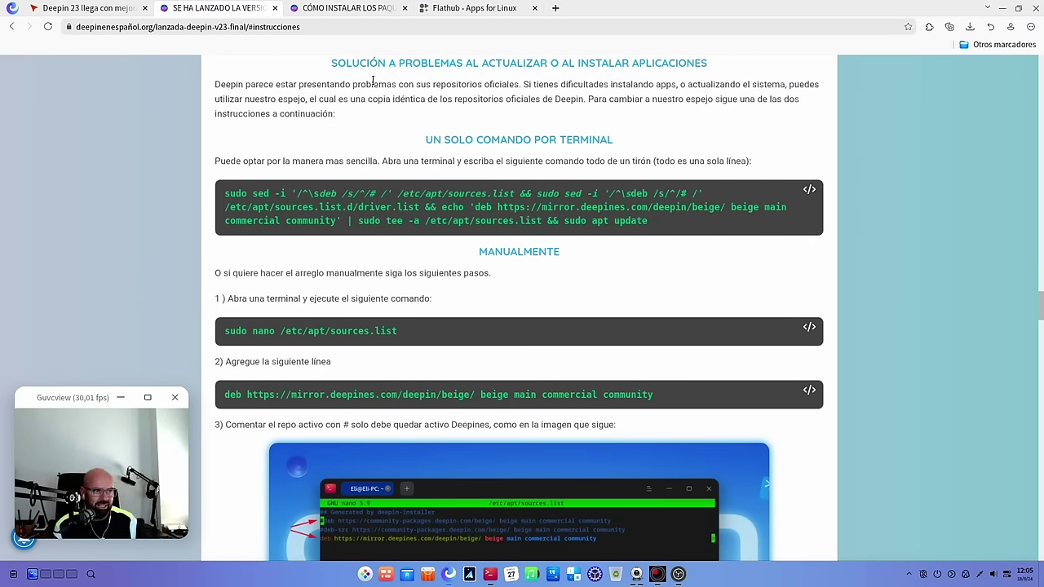
click(349, 7)
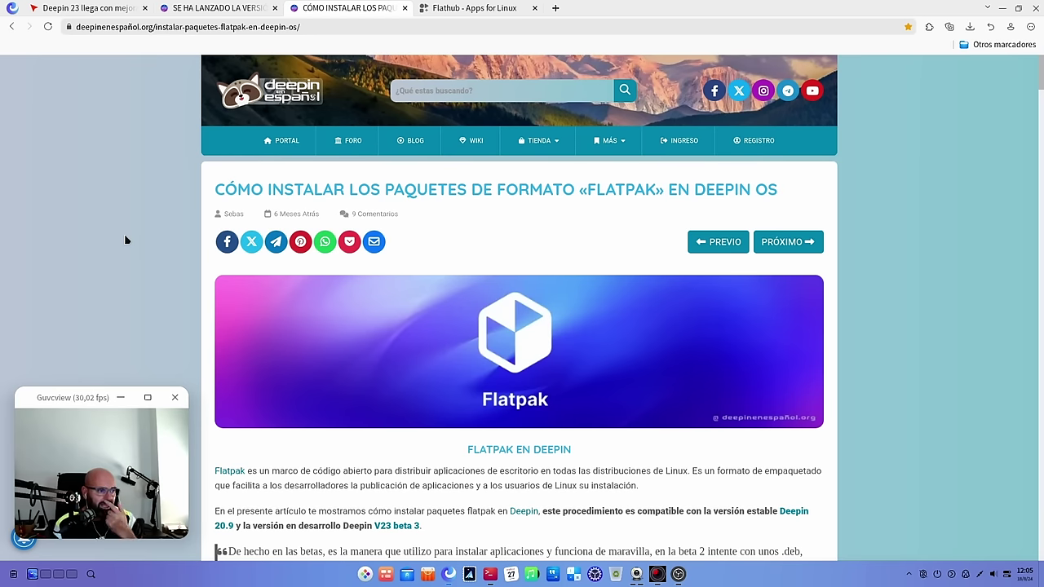
- Highlight "Deepin V23 beta 3" in the article's compatibility sentence and clear the selection
scroll(413, 321, down, 3)
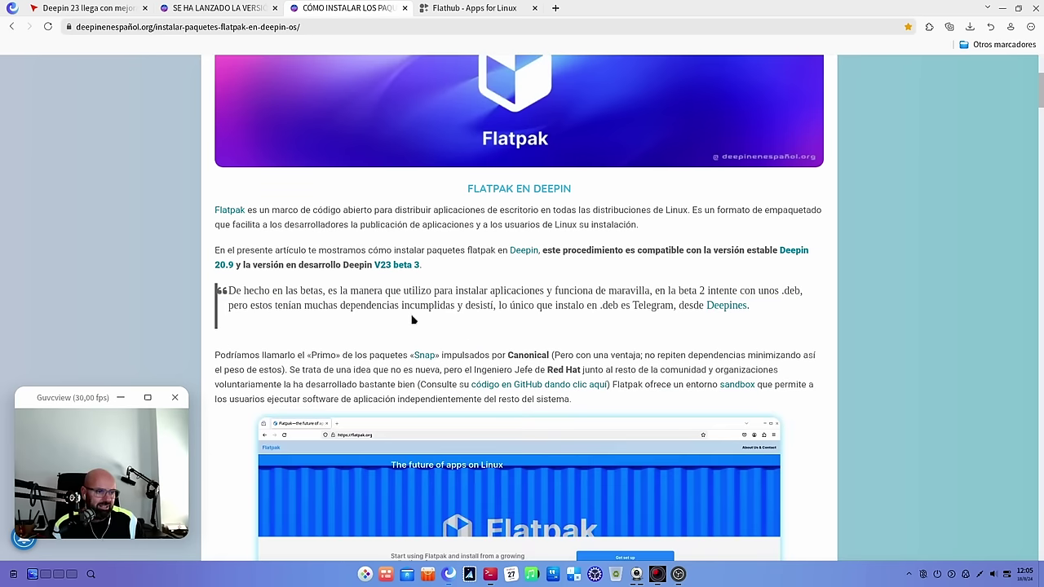
drag(428, 274, 340, 274)
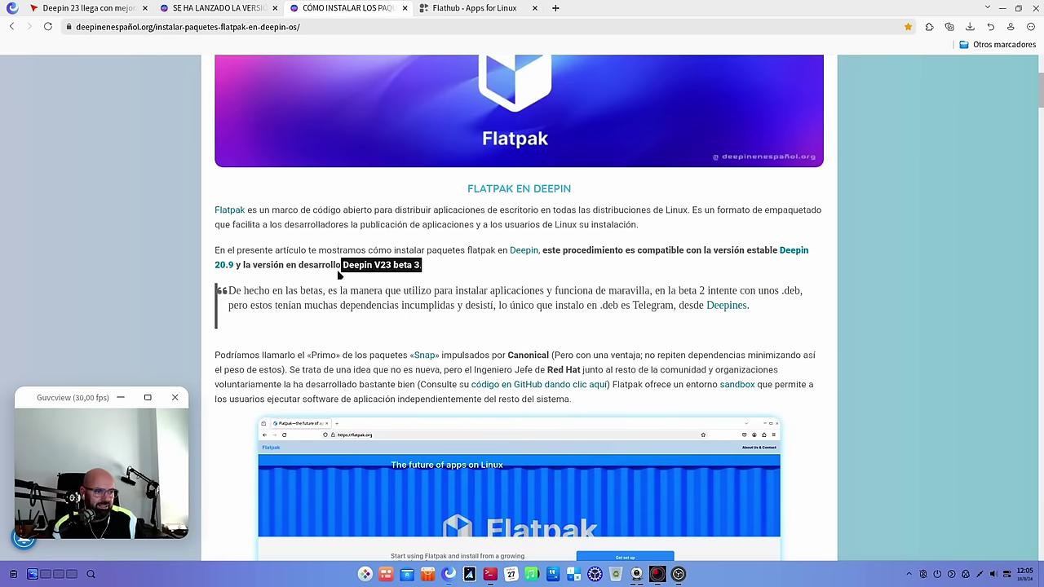
click(103, 285)
- Review the Flatpak base installation section, highlighting text through the apt install command and the first Deepin theme command
scroll(181, 314, down, 1)
scroll(180, 314, down, 15)
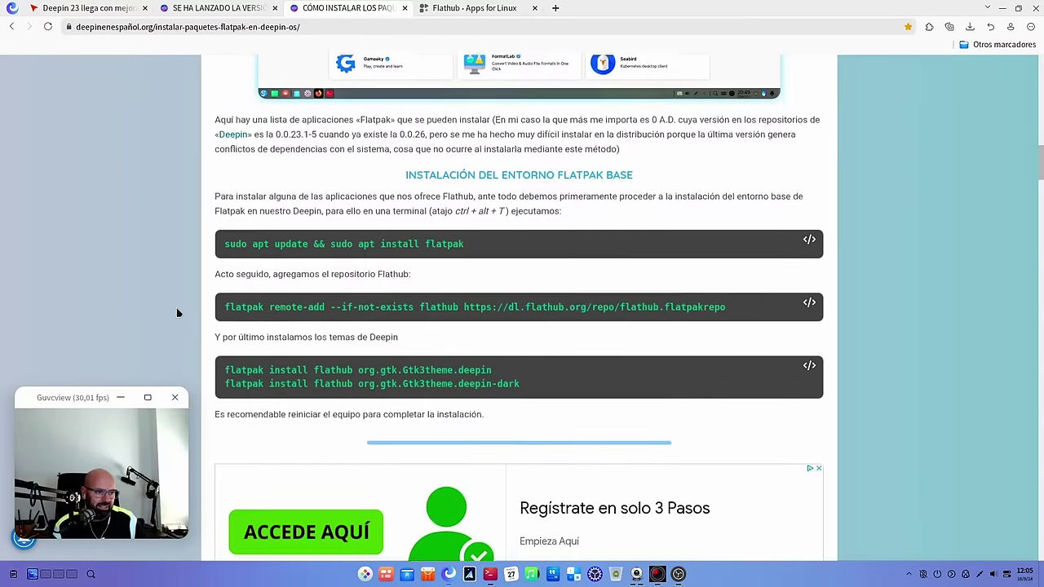
drag(499, 198, 214, 192)
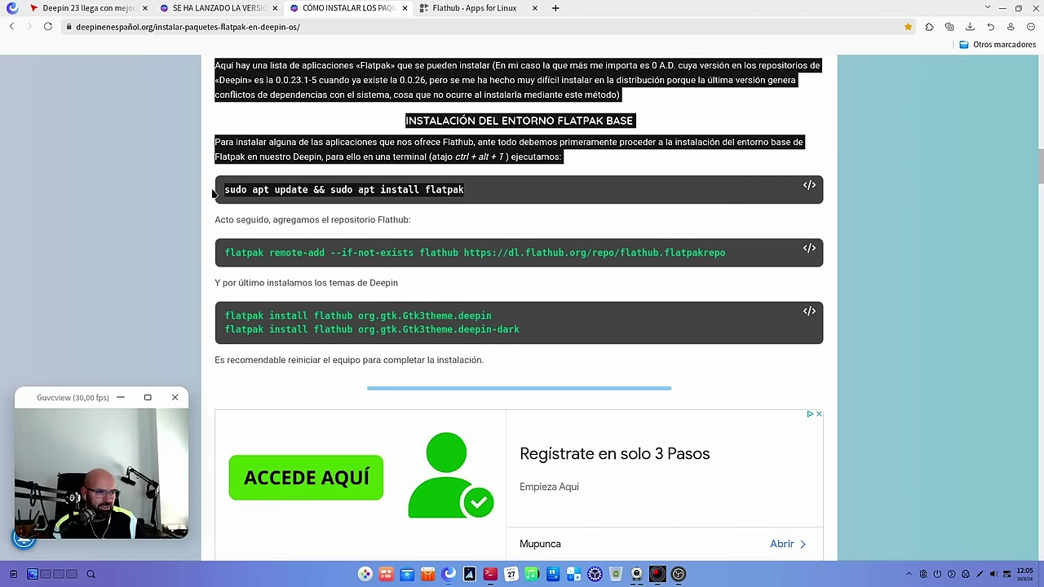
click(191, 197)
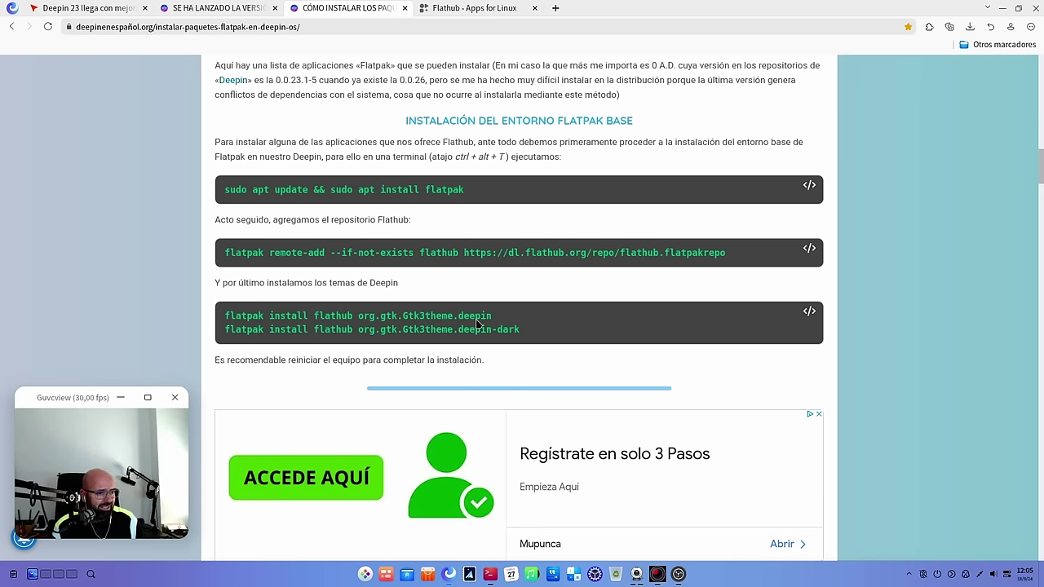
drag(491, 316, 216, 320)
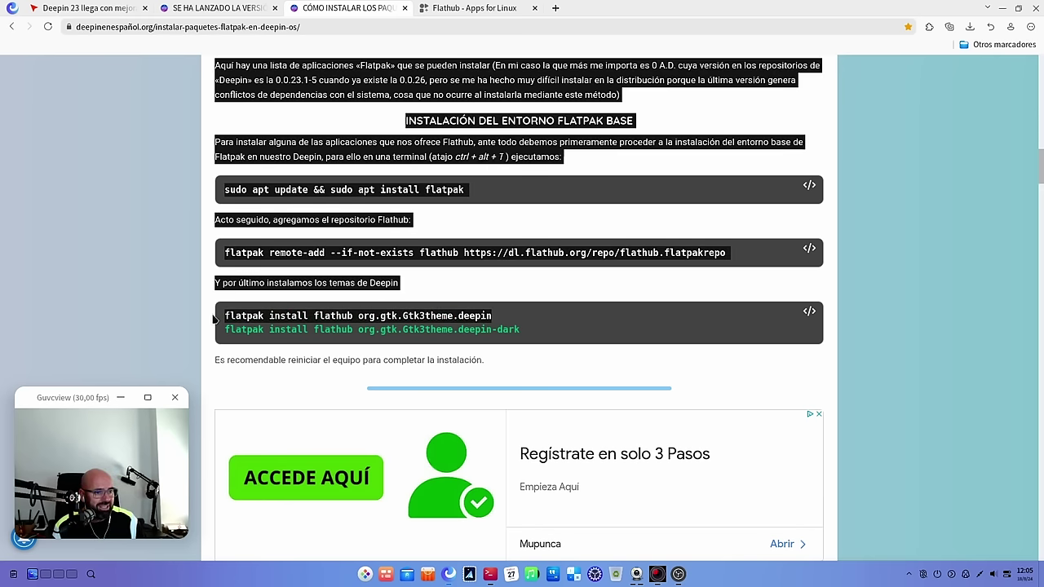
click(278, 329)
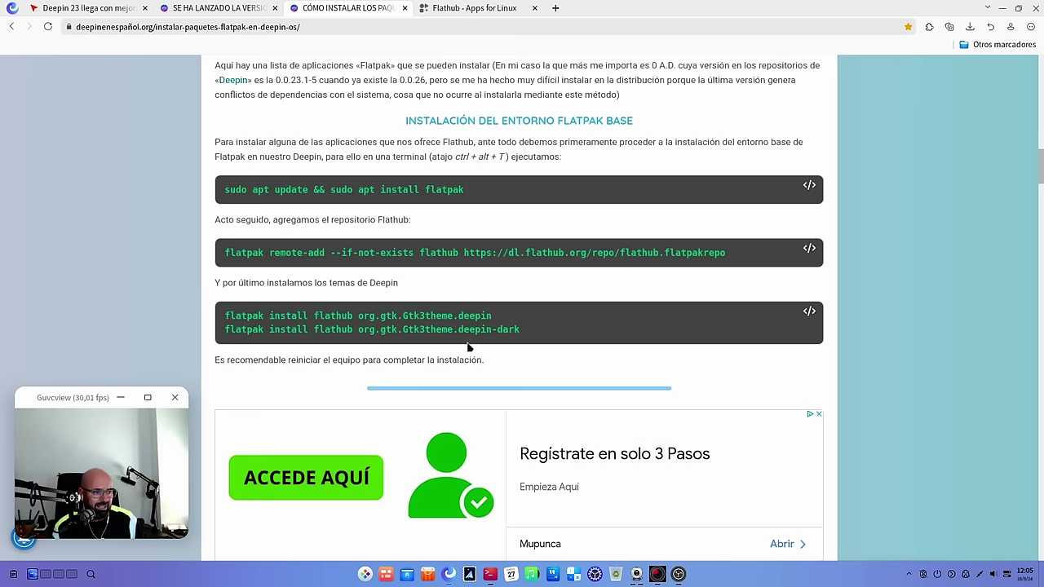
- Highlight both Flatpak commands that install the Deepin themes in the article, and minimize the browser
drag(529, 338, 230, 319)
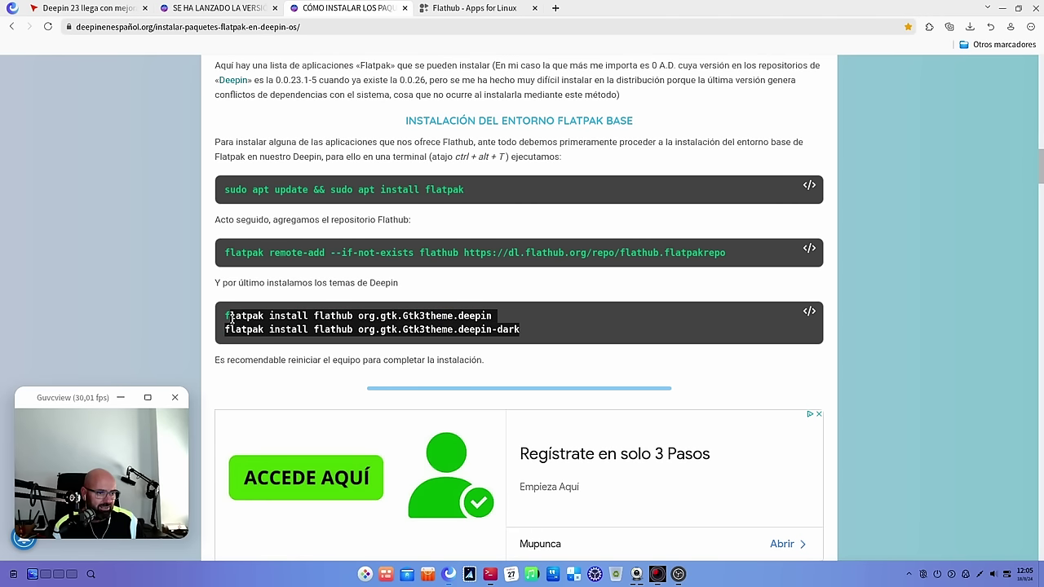
click(1002, 8)
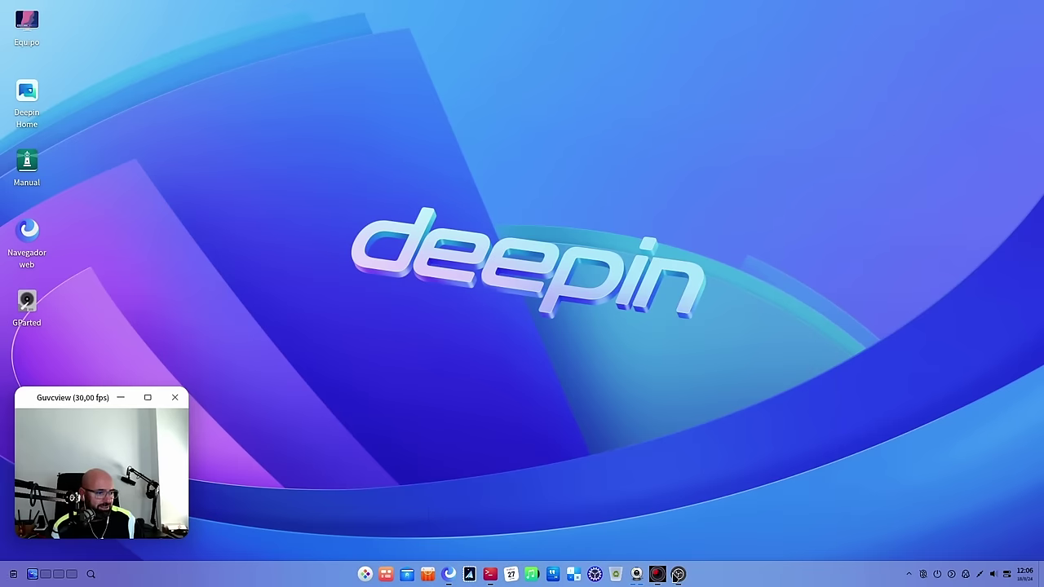
- Bring up the OBS Studio window, reposition it on the desktop, and minimize it
click(678, 573)
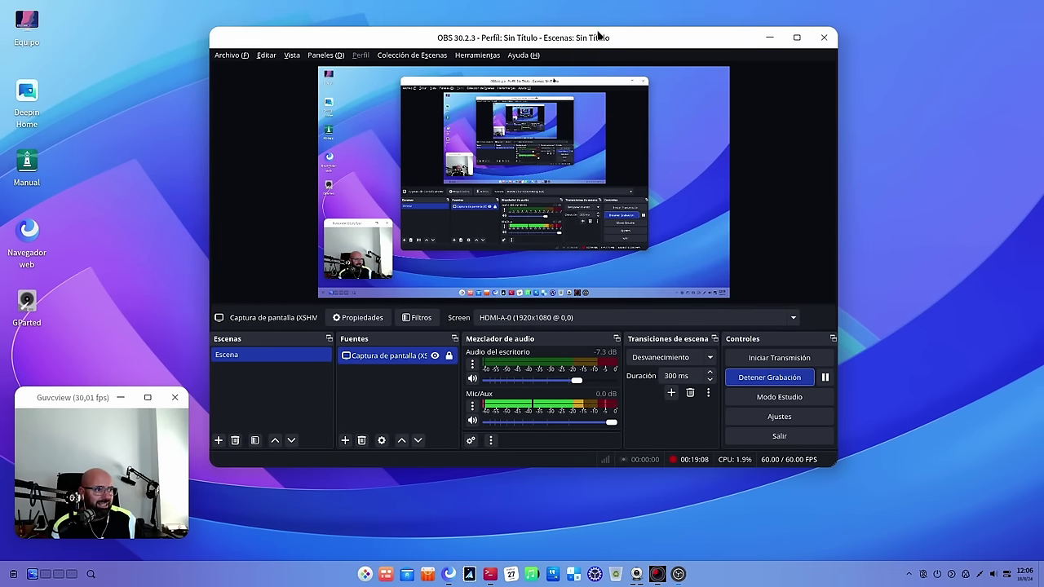
drag(602, 44, 640, 60)
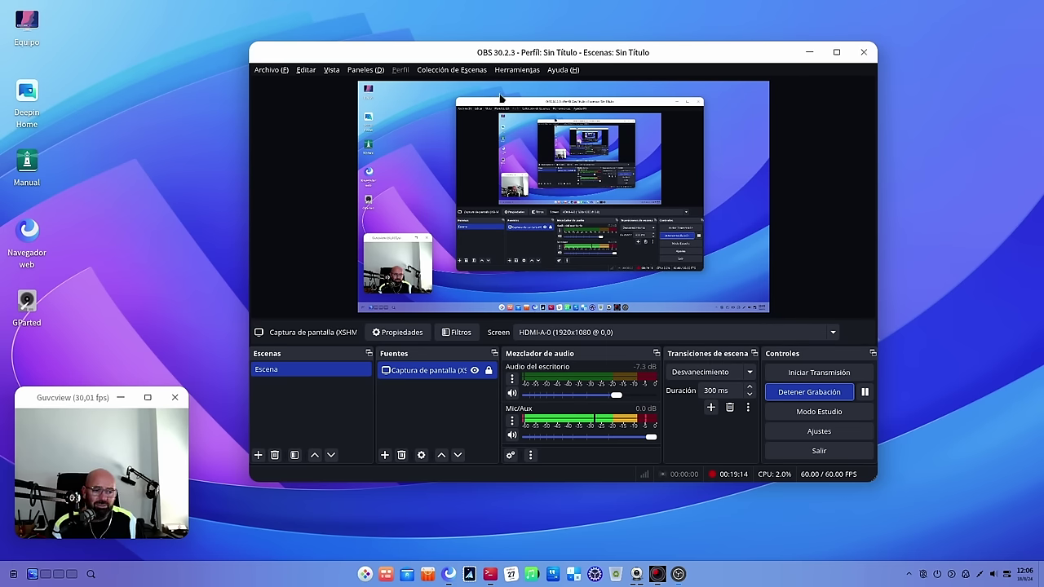
click(808, 52)
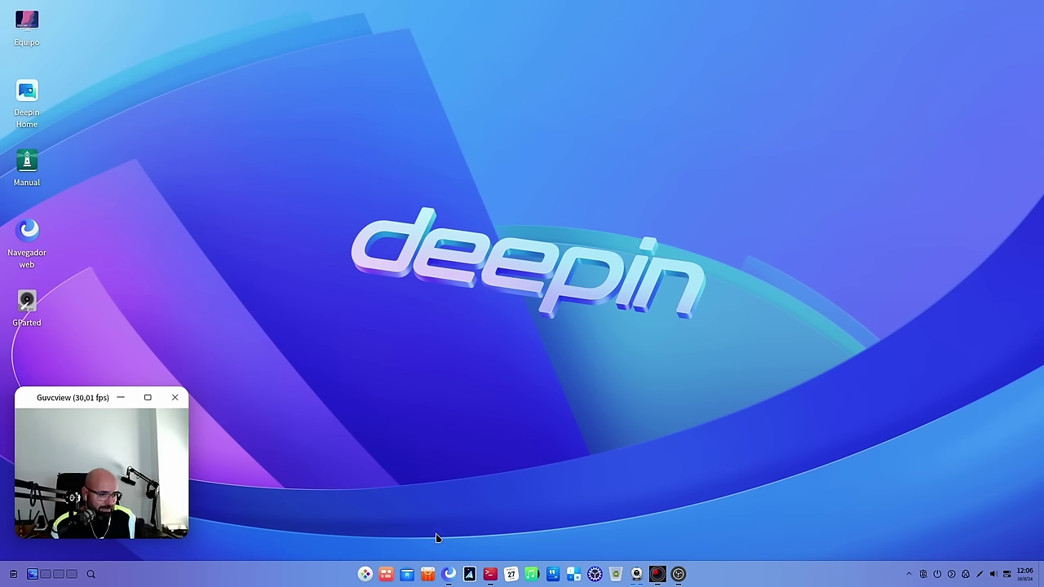
- Search the Deepin App Store for "mission center", review the results page, and close the store
click(428, 574)
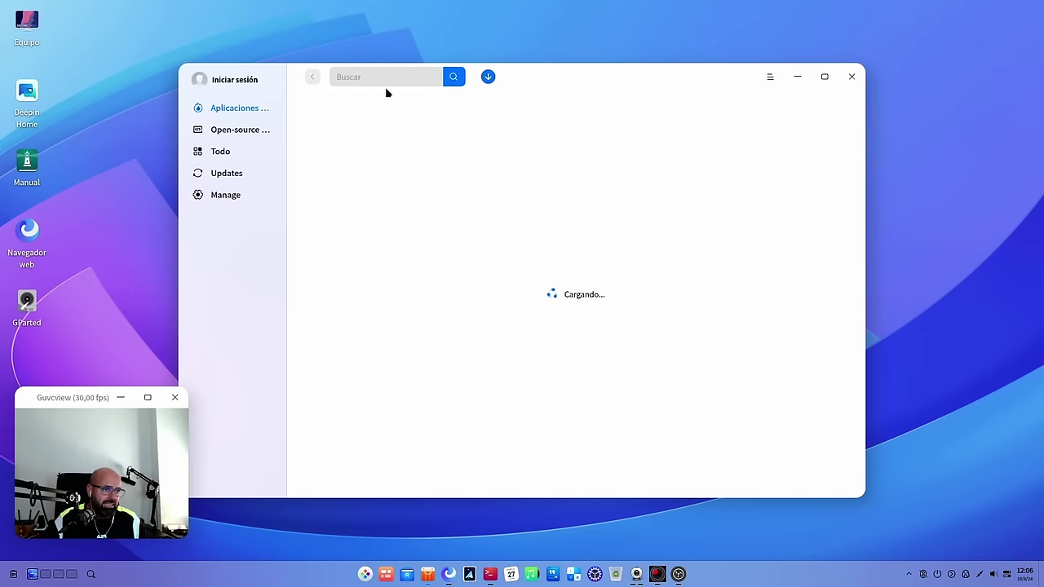
click(379, 76)
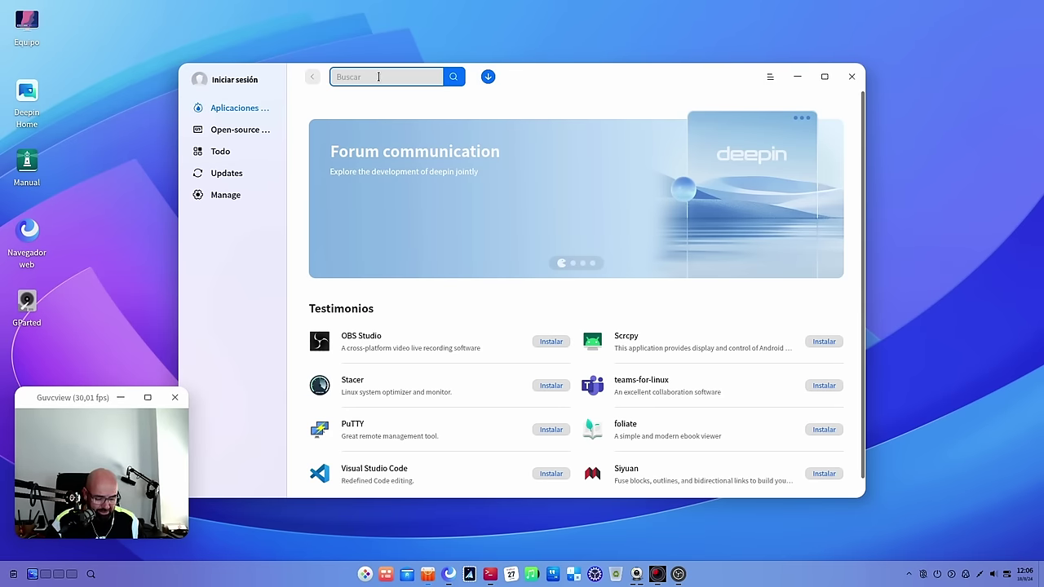
text(mission cen)
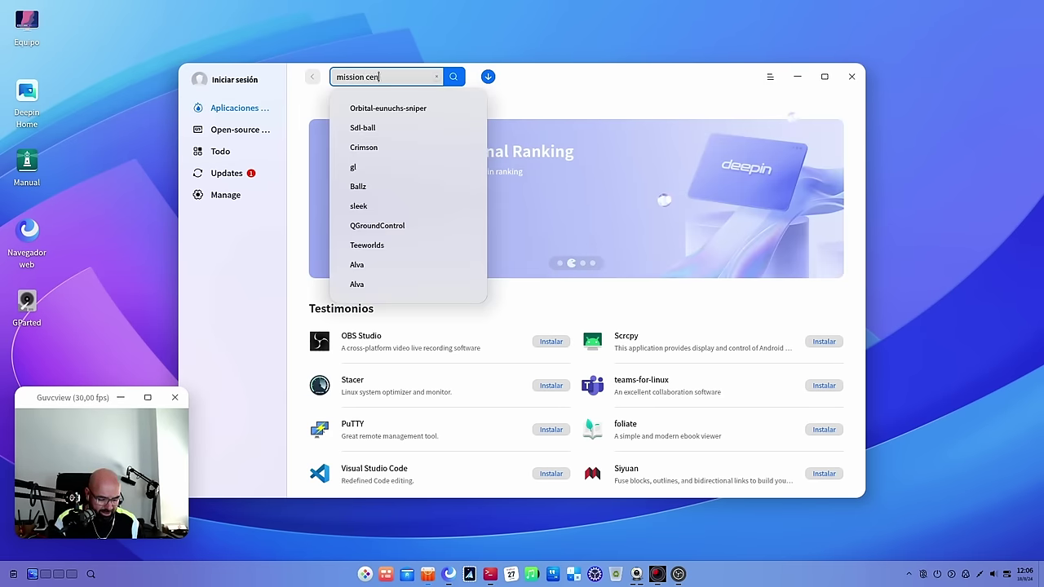
text(ter)
key(Return)
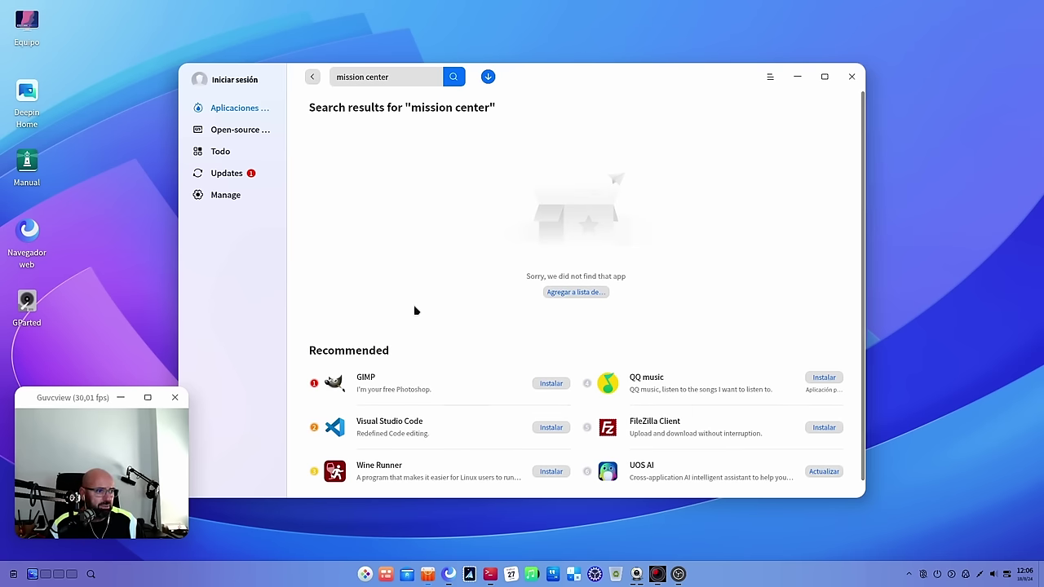
scroll(446, 301, down, 1)
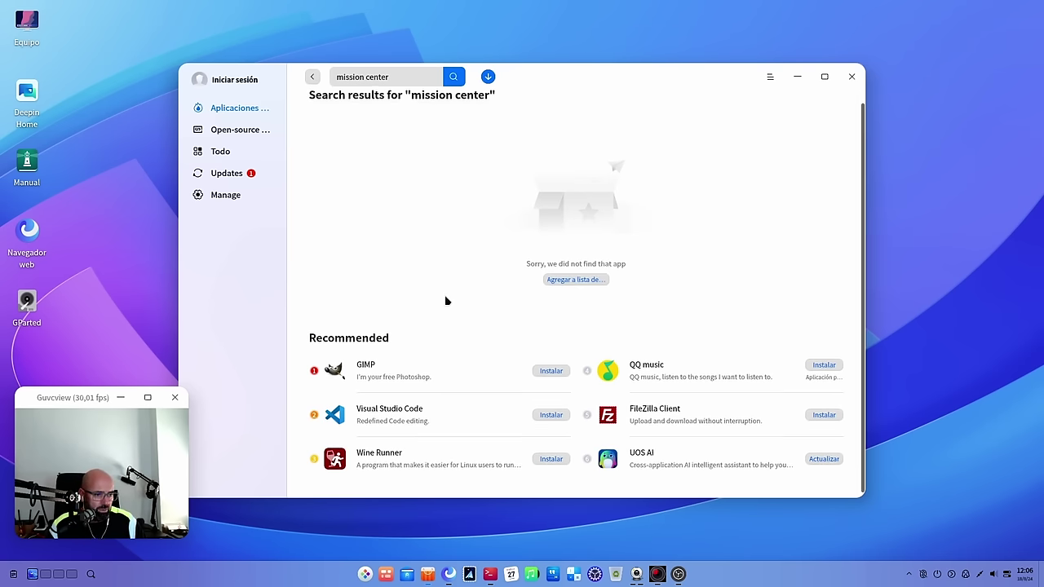
scroll(440, 286, up, 1)
click(406, 77)
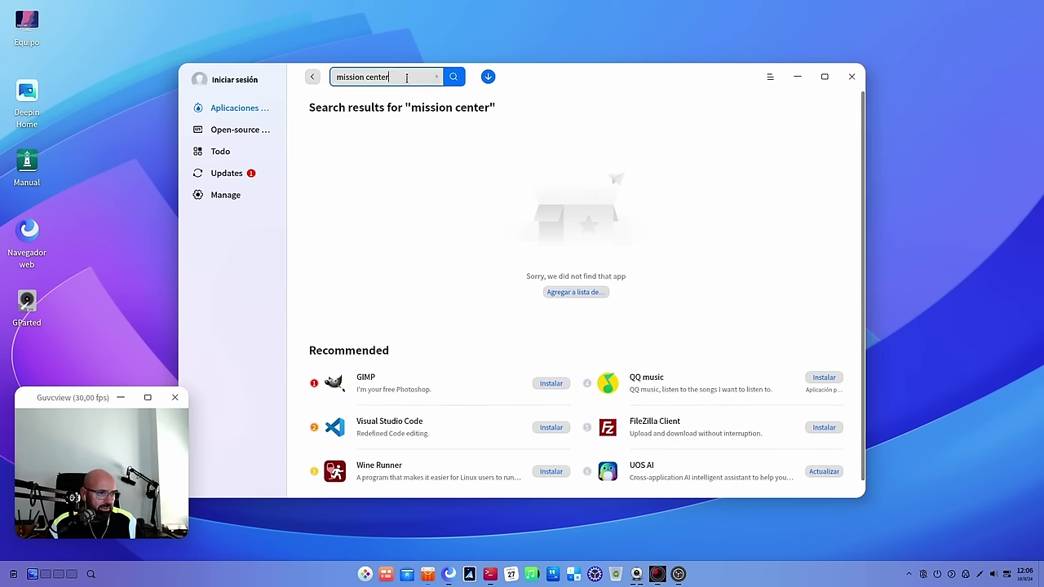
scroll(587, 203, down, 1)
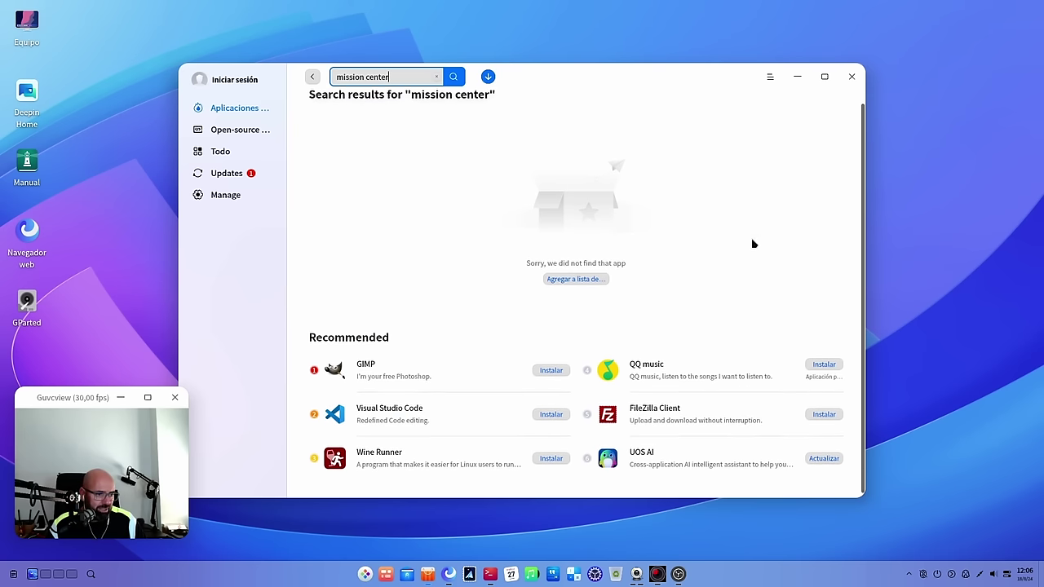
click(850, 78)
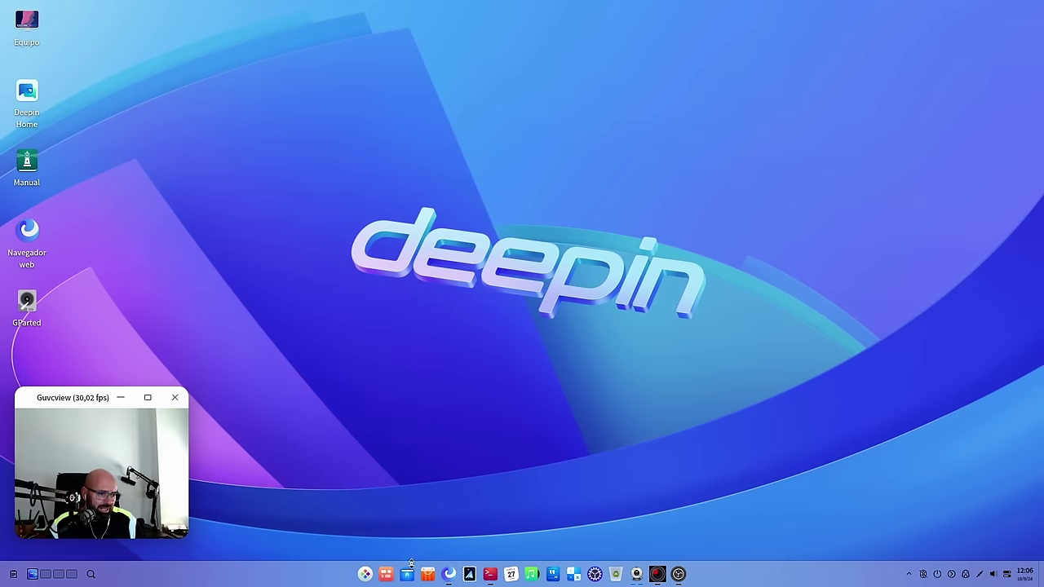
- Return to the browser, search Flathub for "mission center", and open the Mission Center app page
click(449, 574)
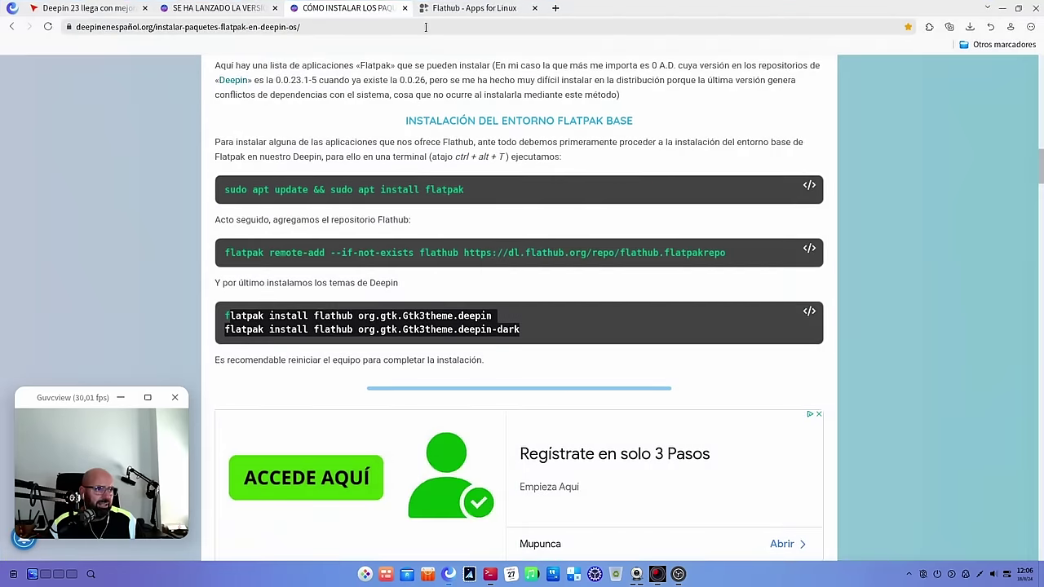
click(453, 10)
click(476, 73)
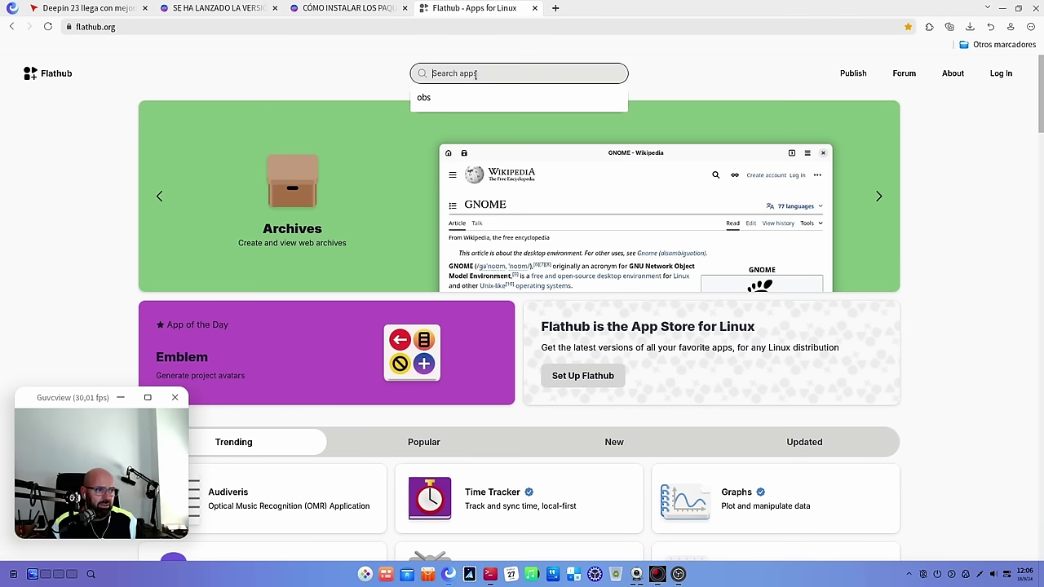
text(mi)
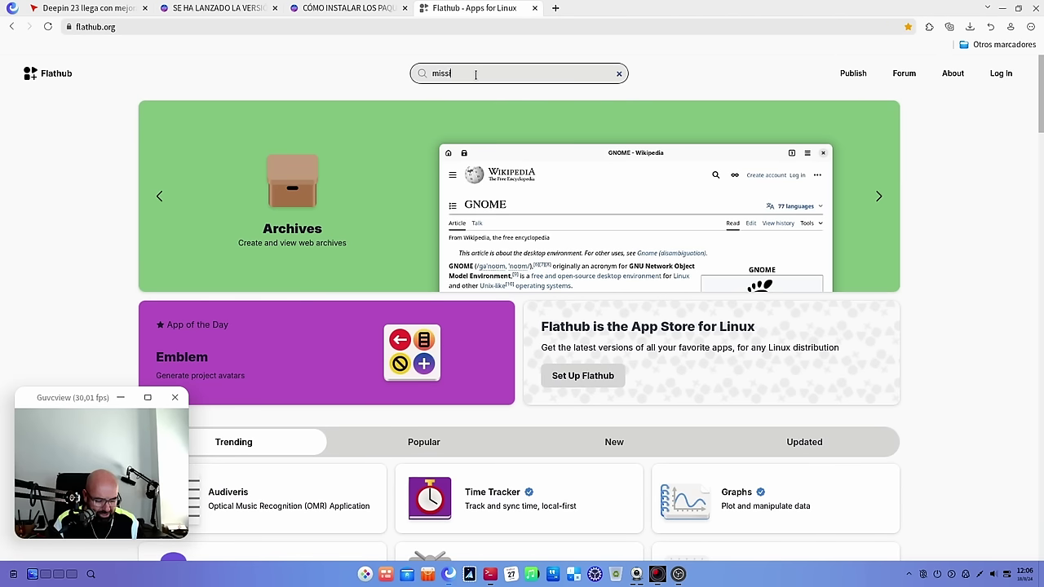
text(ssion center)
key(Return)
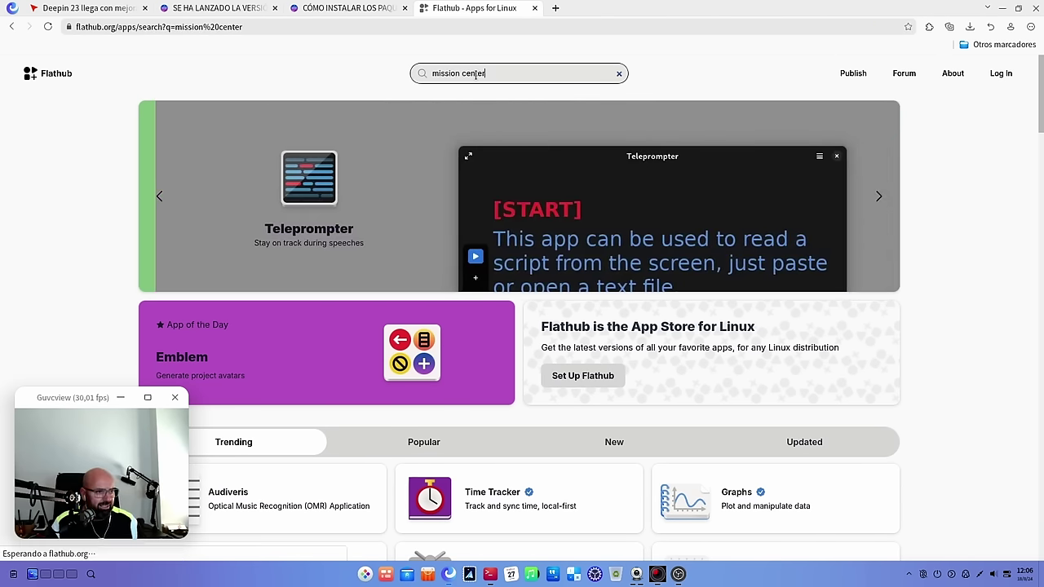
click(388, 192)
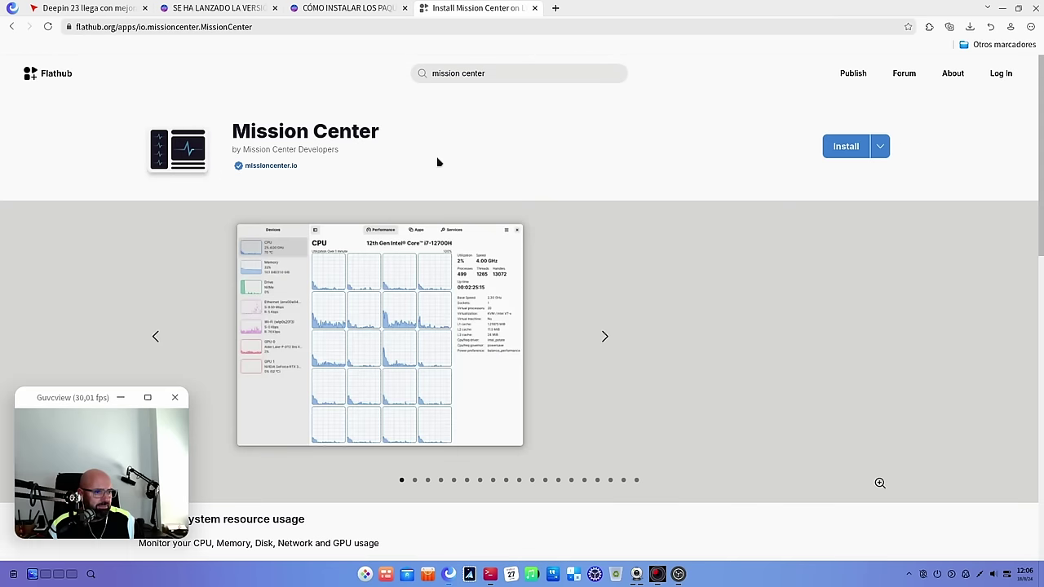
- Copy Mission Center's manual Flatpak install command from its Flathub page and dismiss the install instructions
click(880, 147)
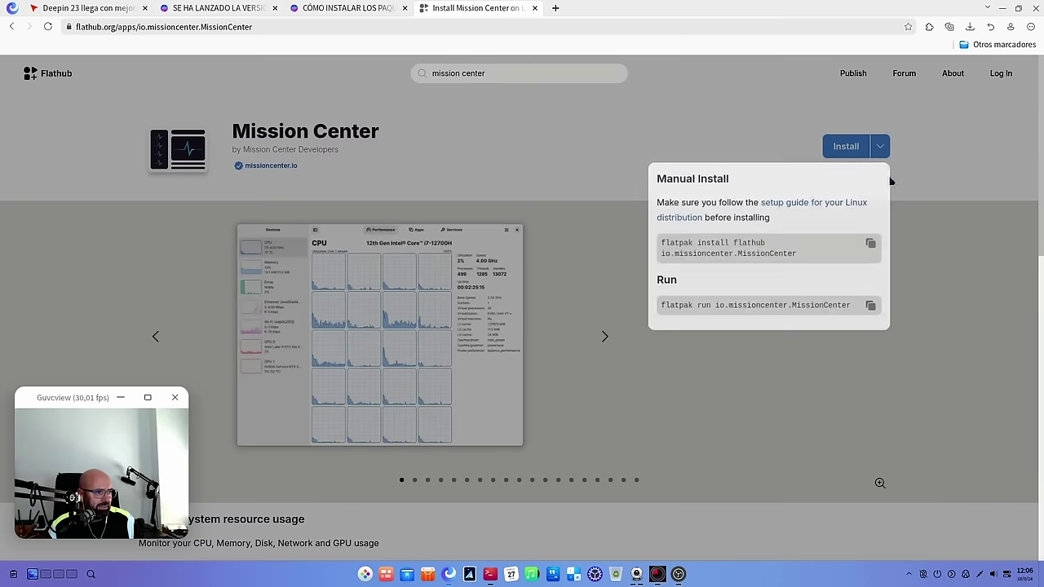
click(865, 245)
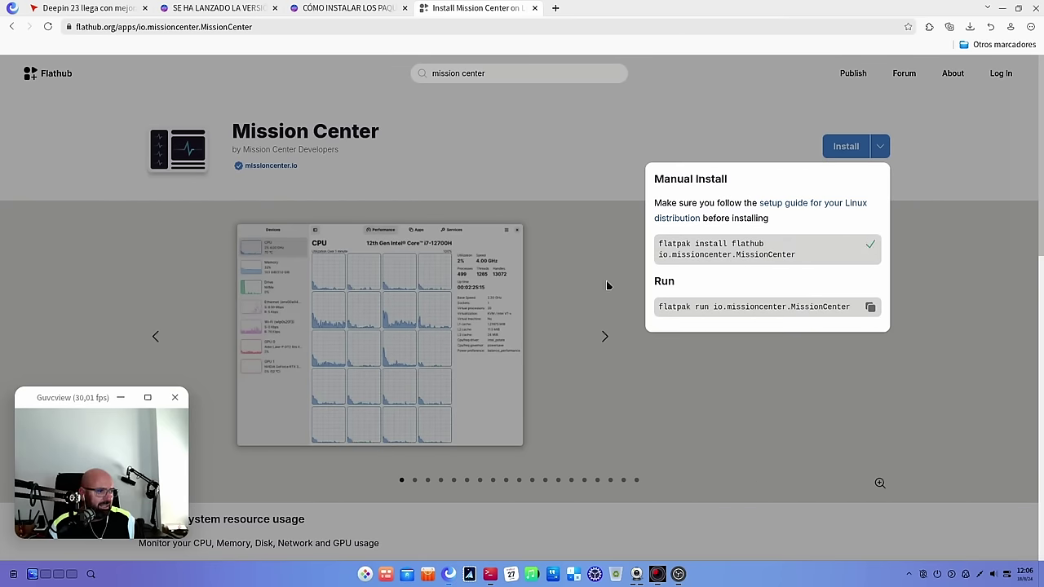
click(152, 300)
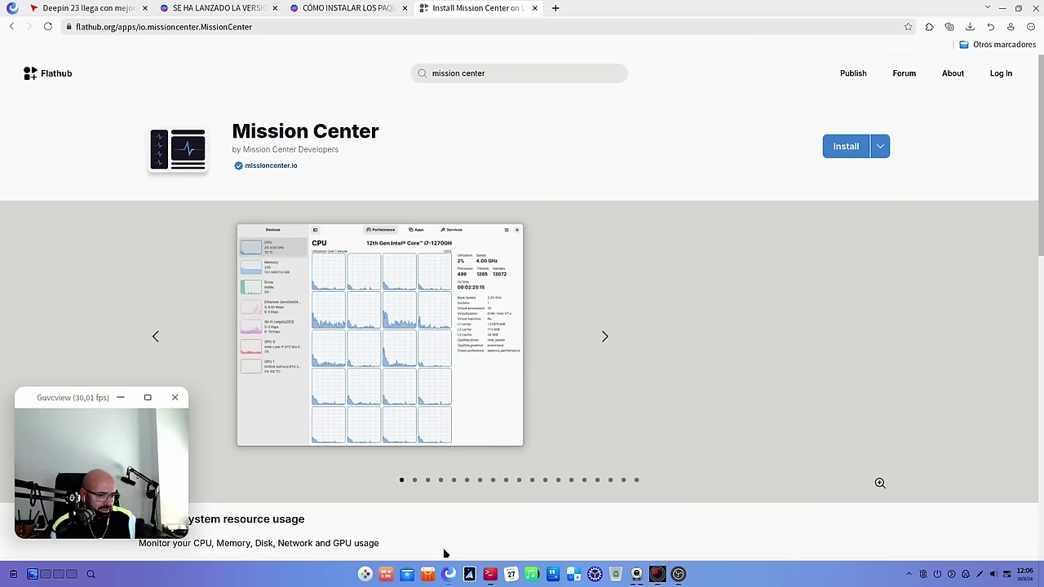
- Search the application launcher for "missi" to check for Mission Center, and close the launcher
click(365, 574)
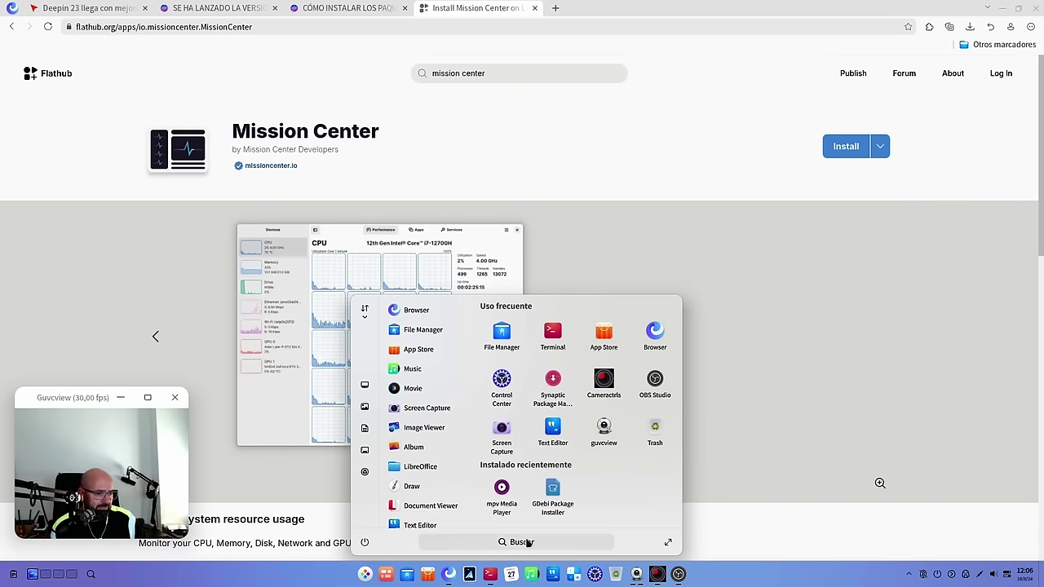
click(528, 544)
text(missi)
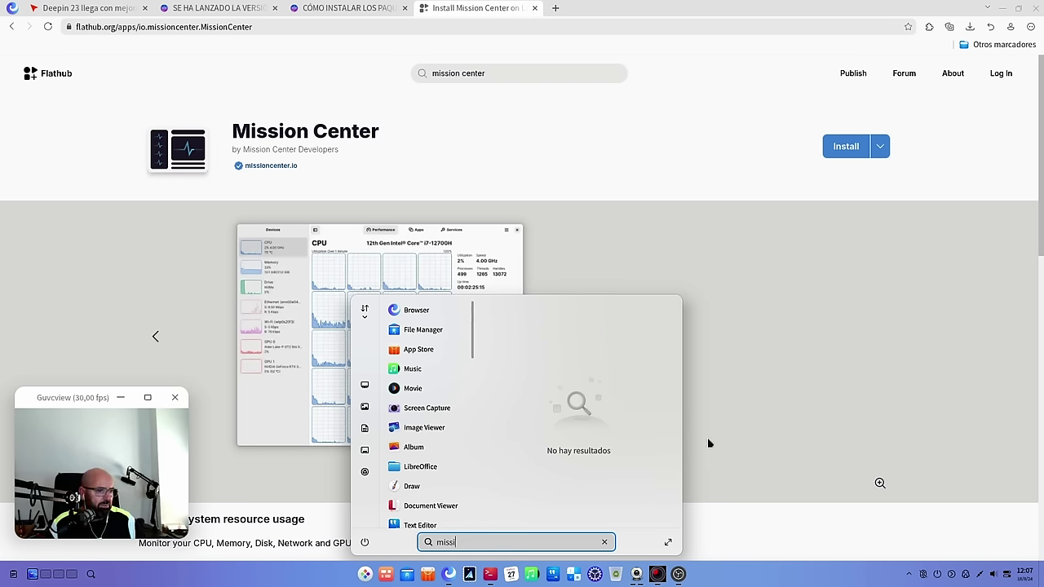
click(863, 370)
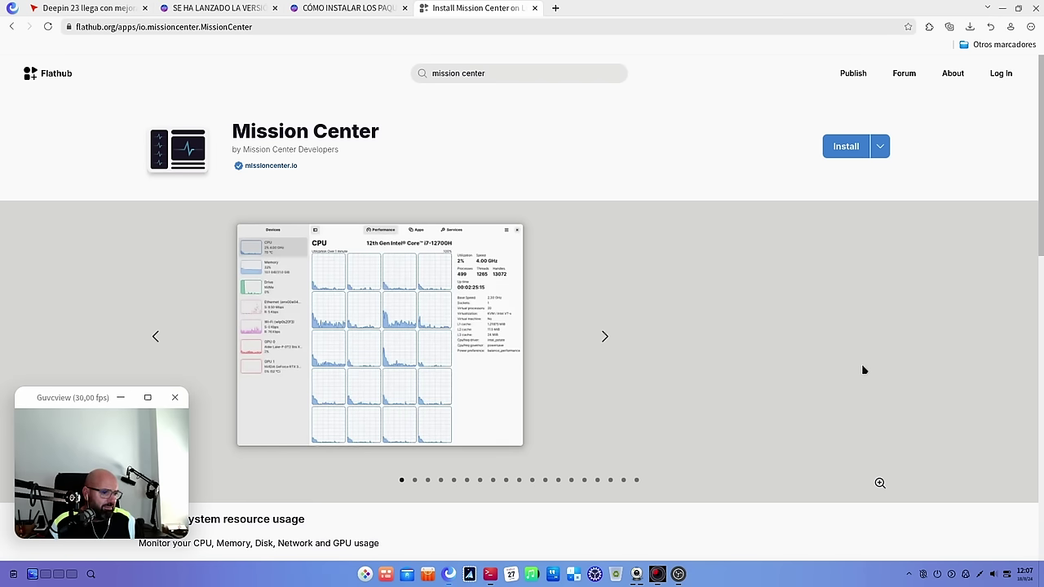
- Switch to the terminal, maximize it, and run the copied command flatpak install flathub io.missioncenter.MissionCenter
click(490, 575)
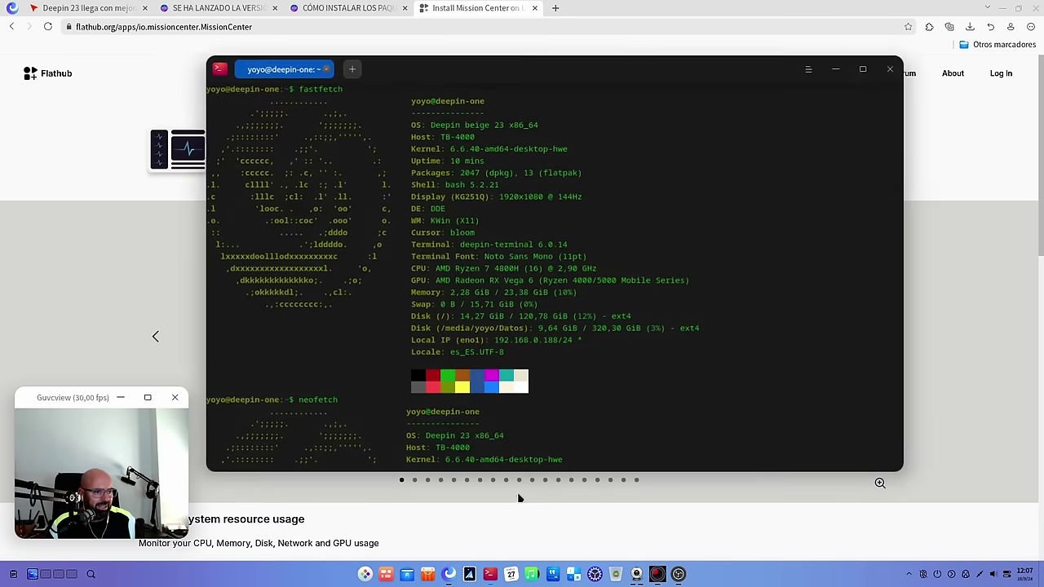
click(862, 68)
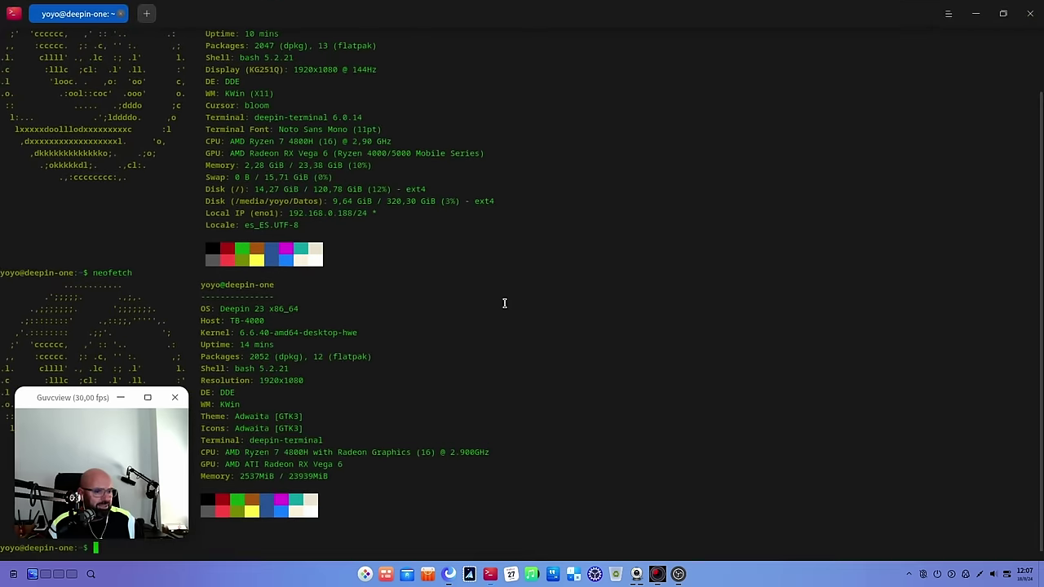
right_click(594, 332)
click(644, 340)
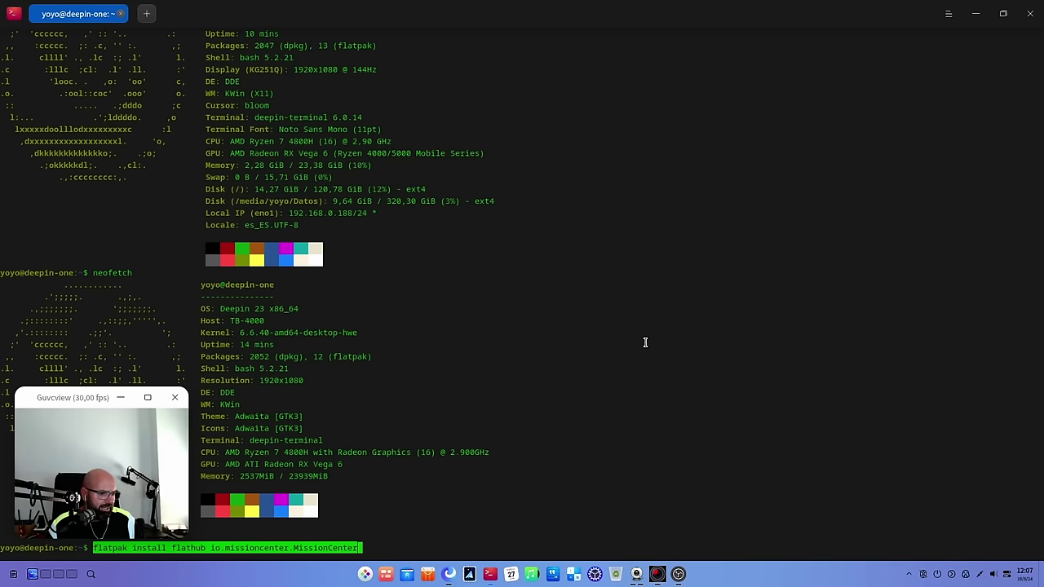
key(Return)
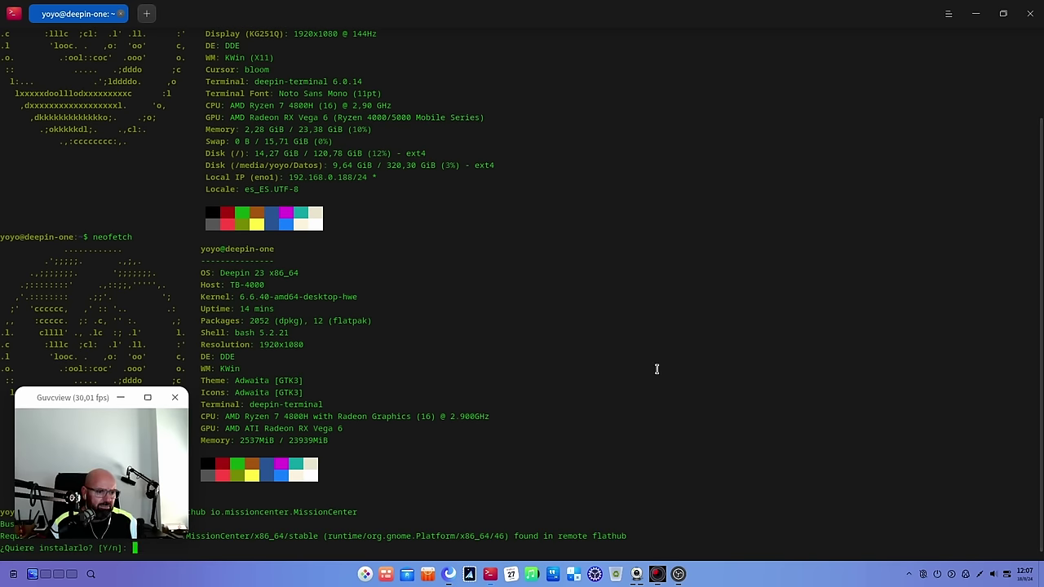
- Move the Guvcview window off the terminal prompt, and answer y to both the runtime and system installation questions
drag(76, 398, 75, 268)
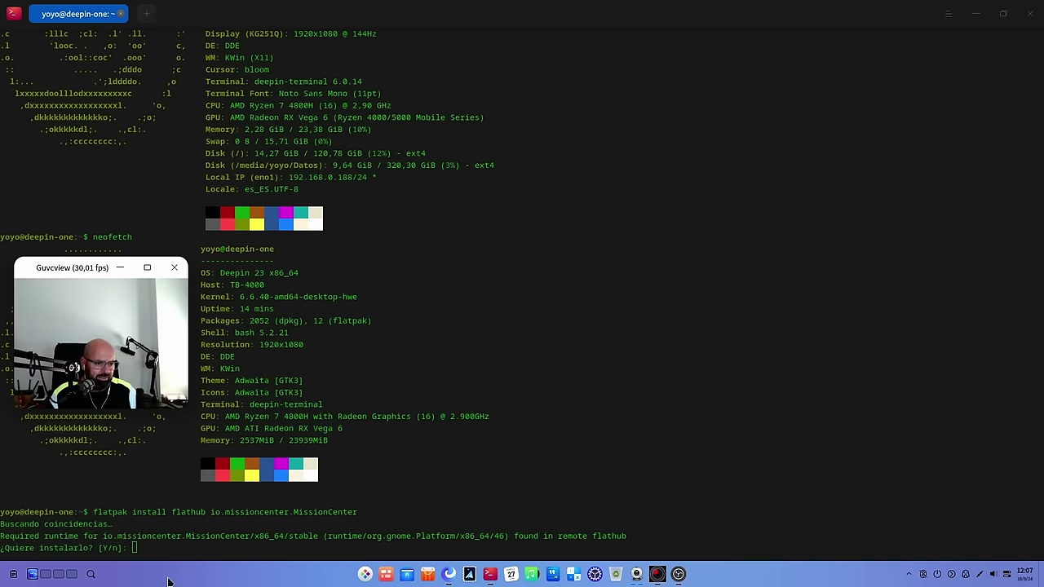
click(170, 552)
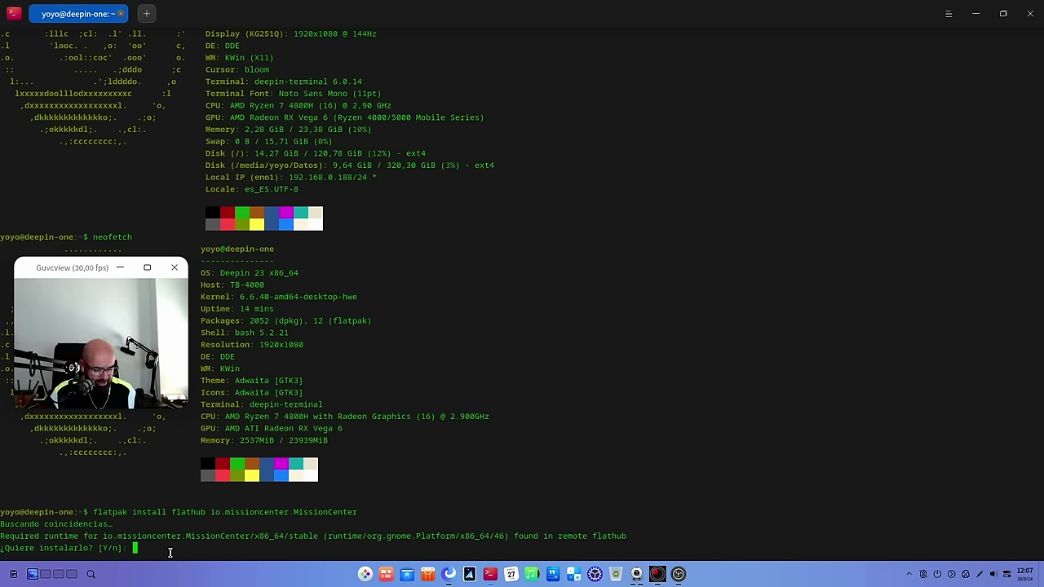
text(y)
key(Return)
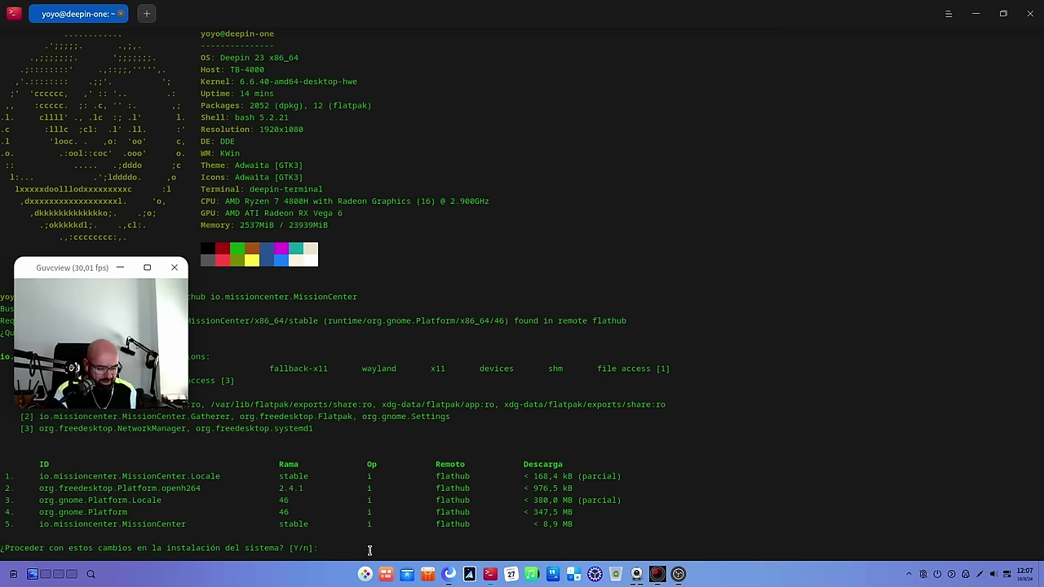
text(y)
key(Return)
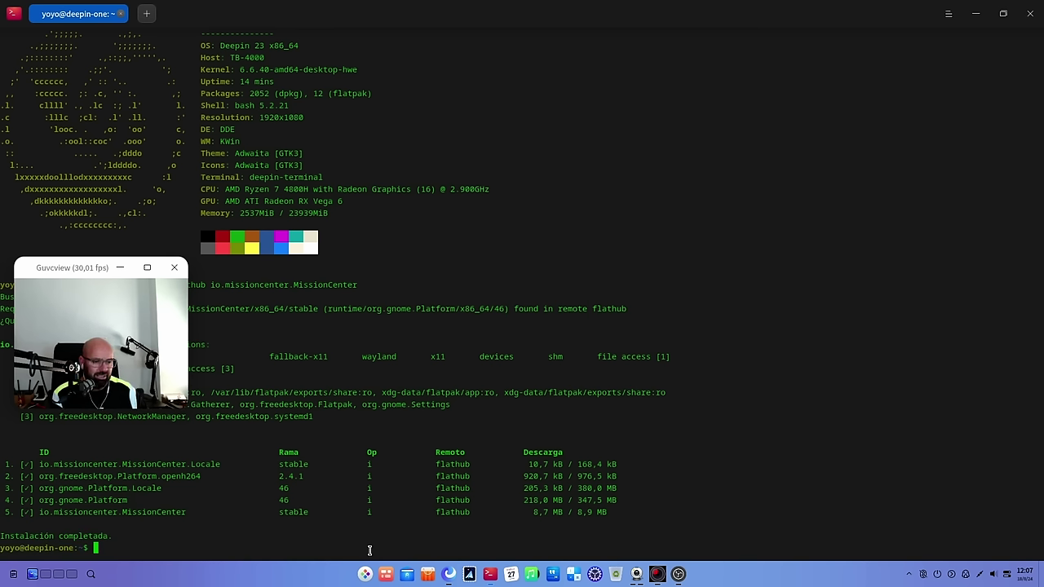
- Minimize the terminal and browser, launch Mission Center from the application launcher, and maximize its window
click(977, 15)
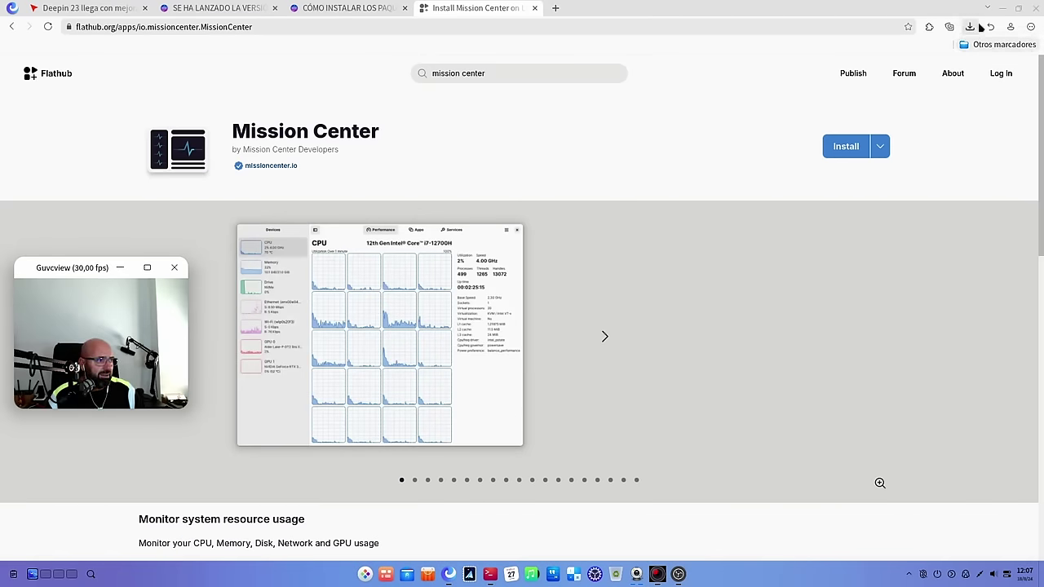
click(1002, 8)
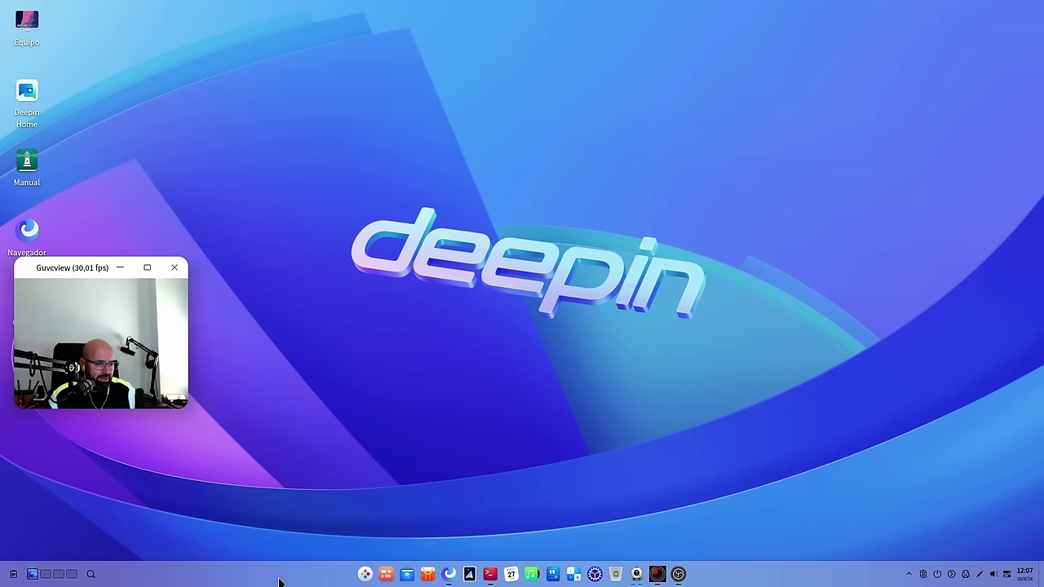
click(365, 574)
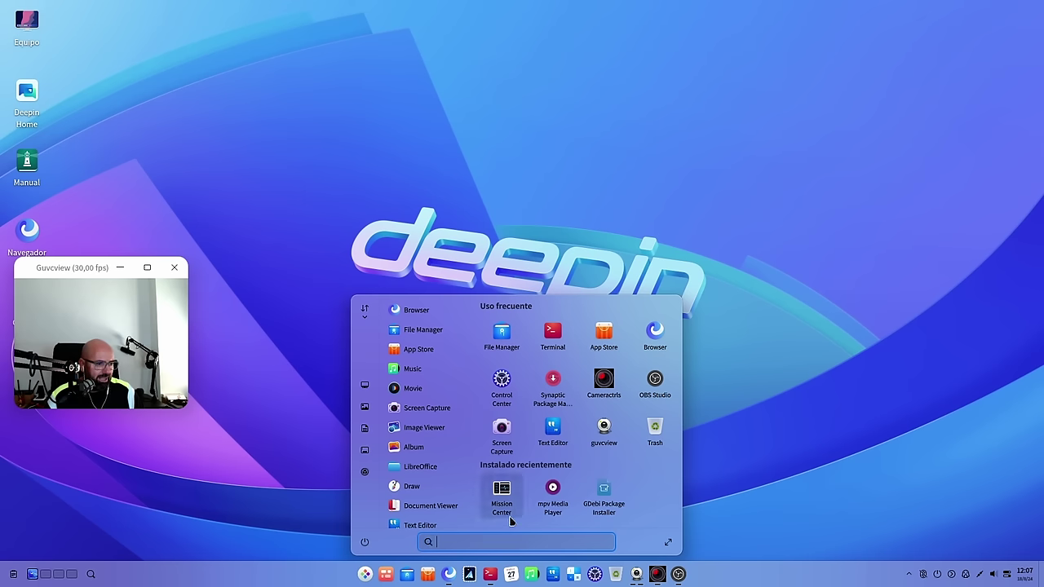
click(511, 517)
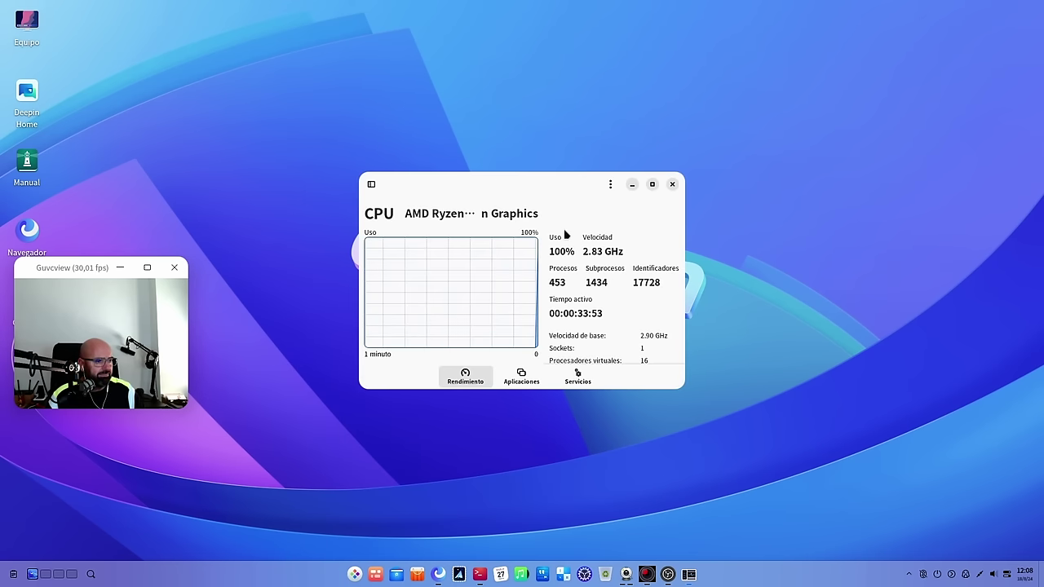
click(652, 185)
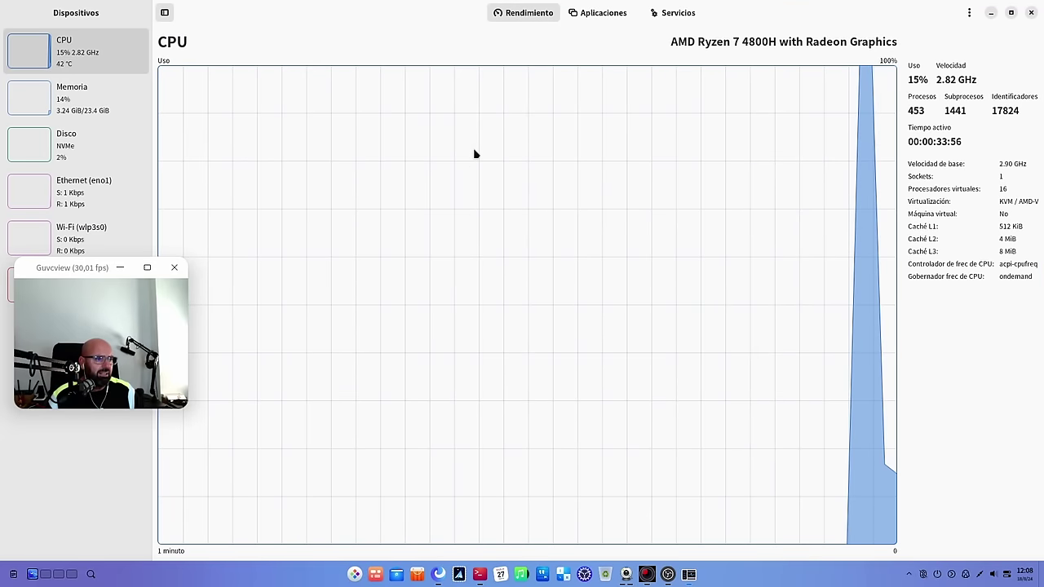
- Switch Mission Center's CPU graph to one graph per logical processor, and move the Guvcview window off the device list
right_click(474, 155)
click(492, 164)
click(458, 198)
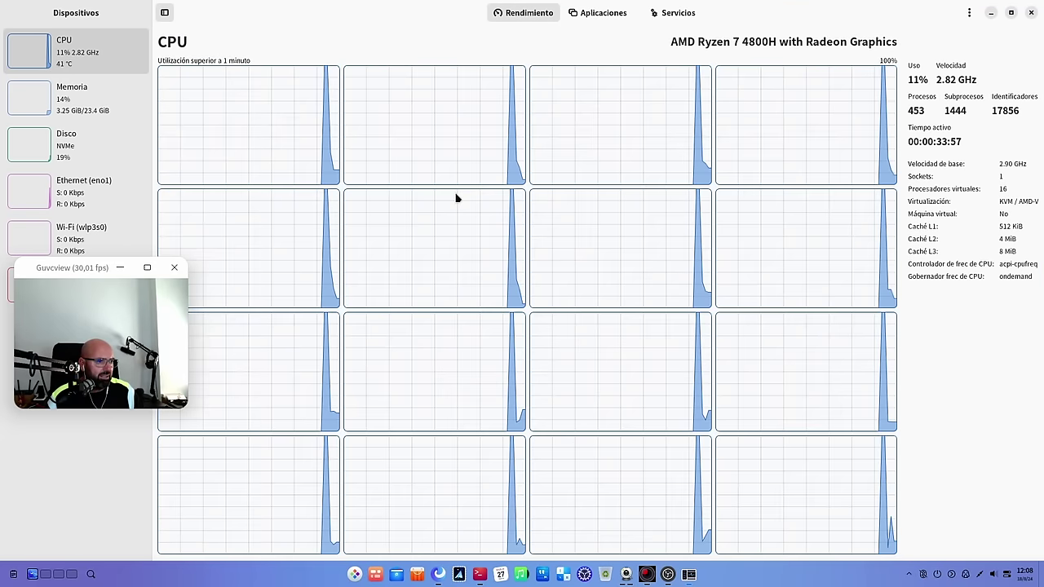
drag(101, 268, 95, 388)
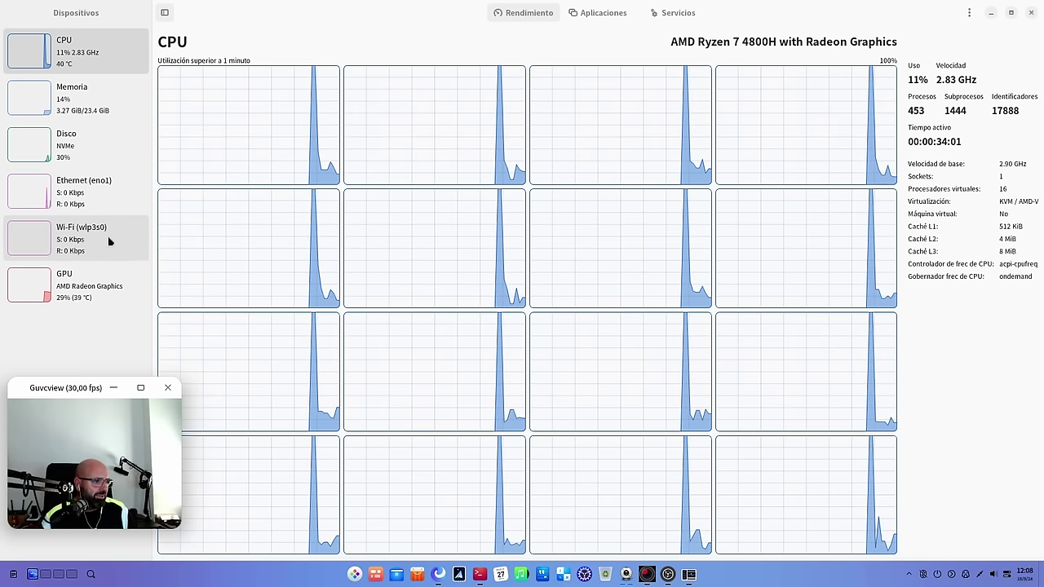
- Review the GPU, Memoria and CPU performance pages in Mission Center, and close it
click(23, 285)
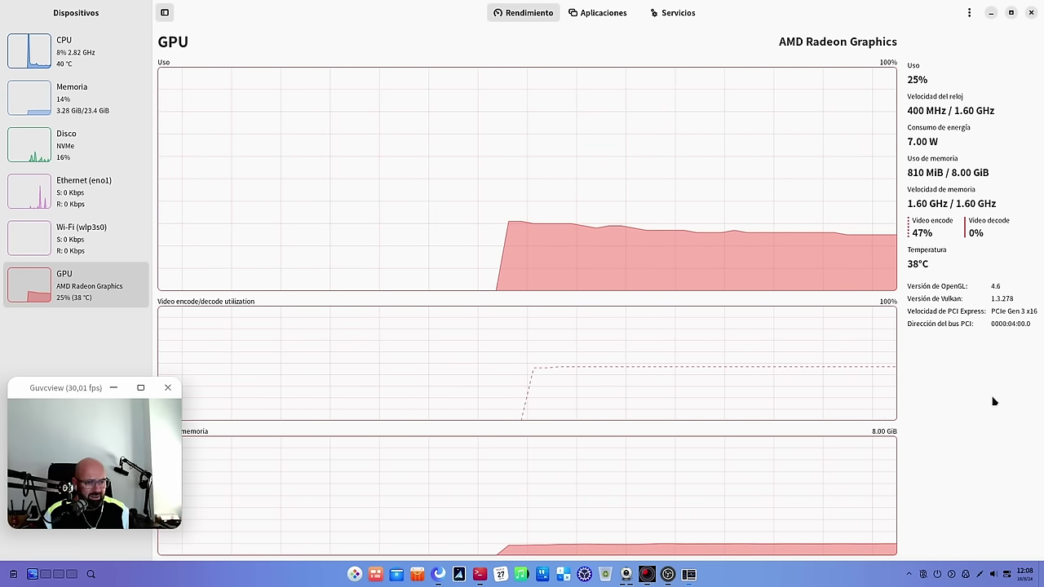
click(88, 114)
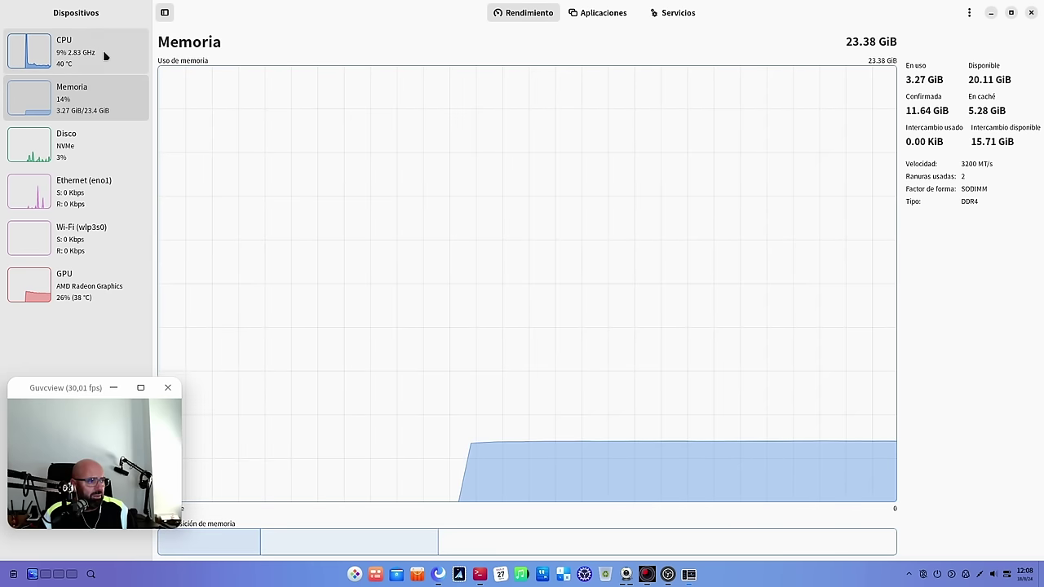
click(104, 56)
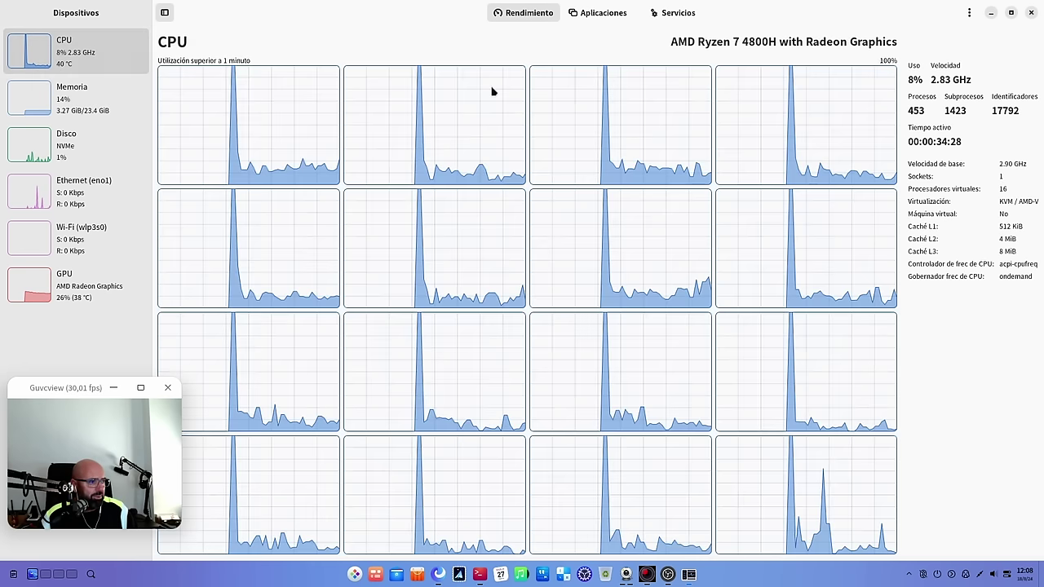
click(1031, 12)
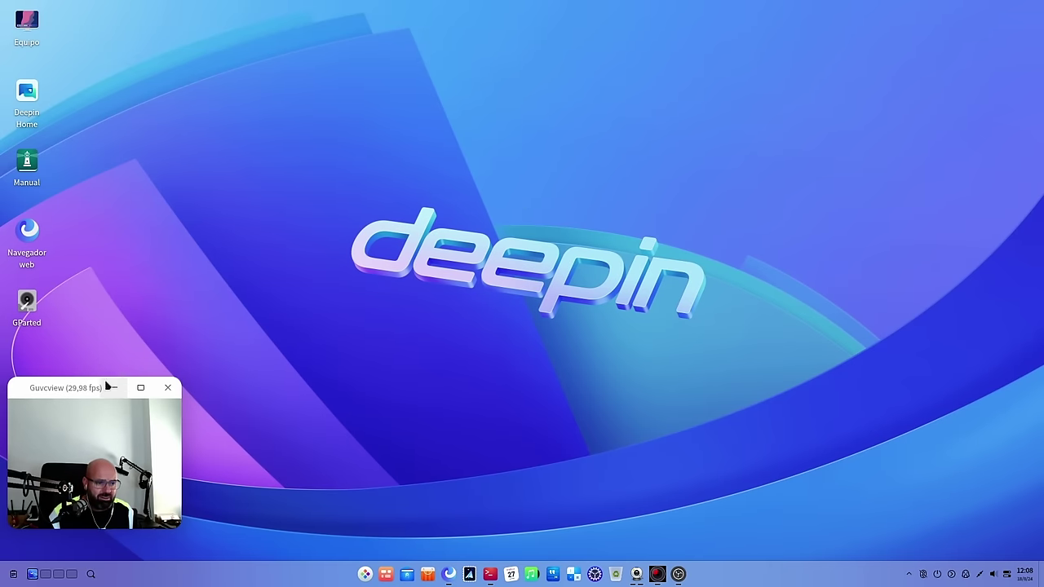
- Move the Guvcview window, open Equipo from the desktop, reposition the file manager, and open the Walls folder on the Datos disk
drag(79, 386, 108, 400)
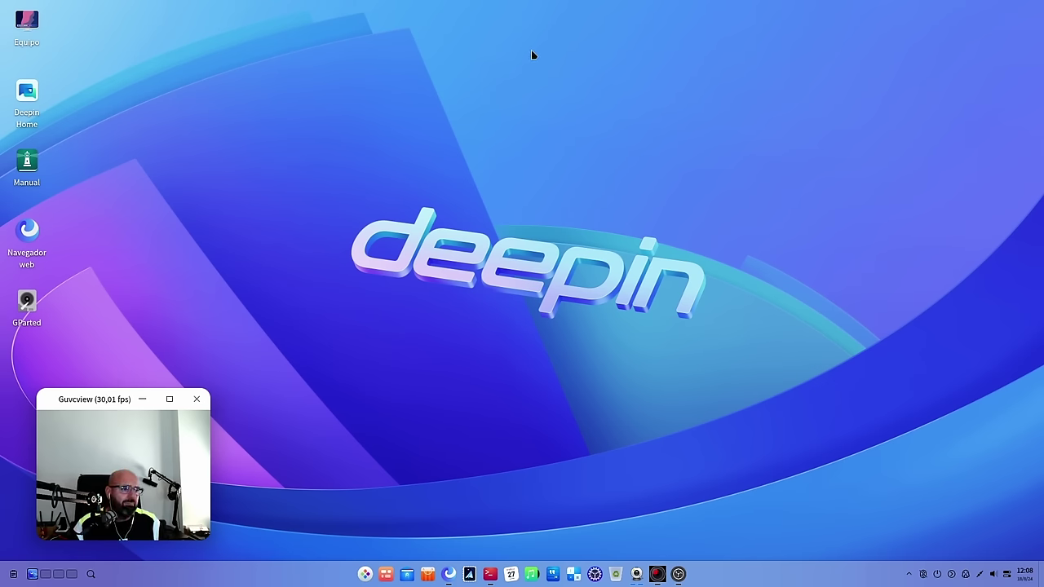
double_click(31, 23)
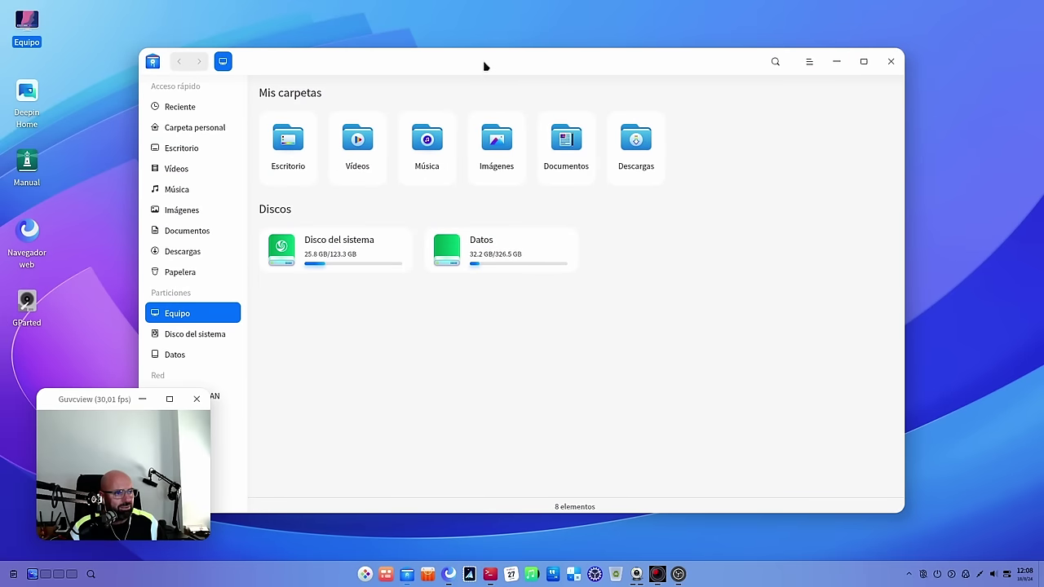
drag(485, 65, 588, 31)
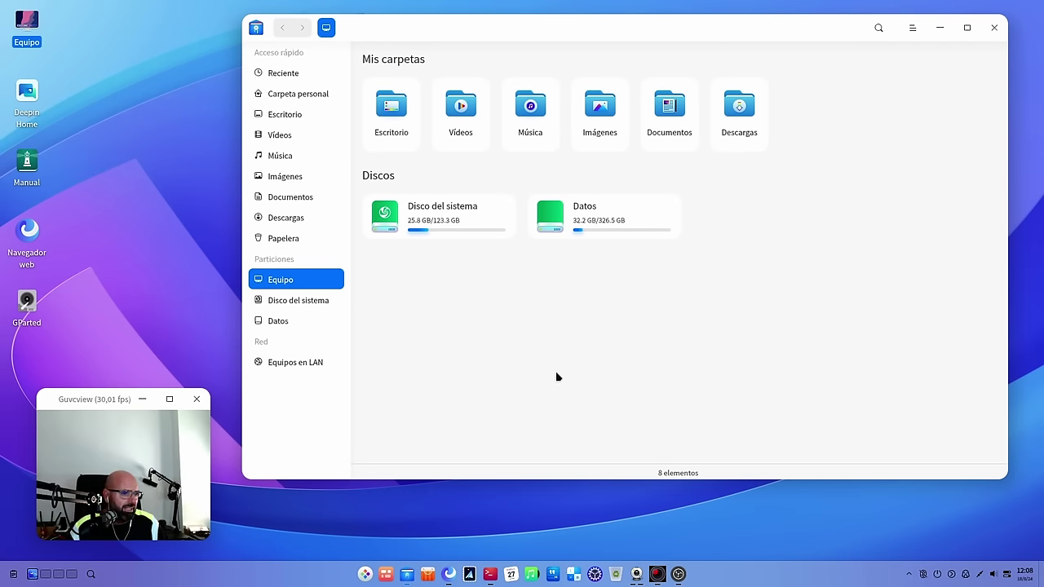
double_click(599, 222)
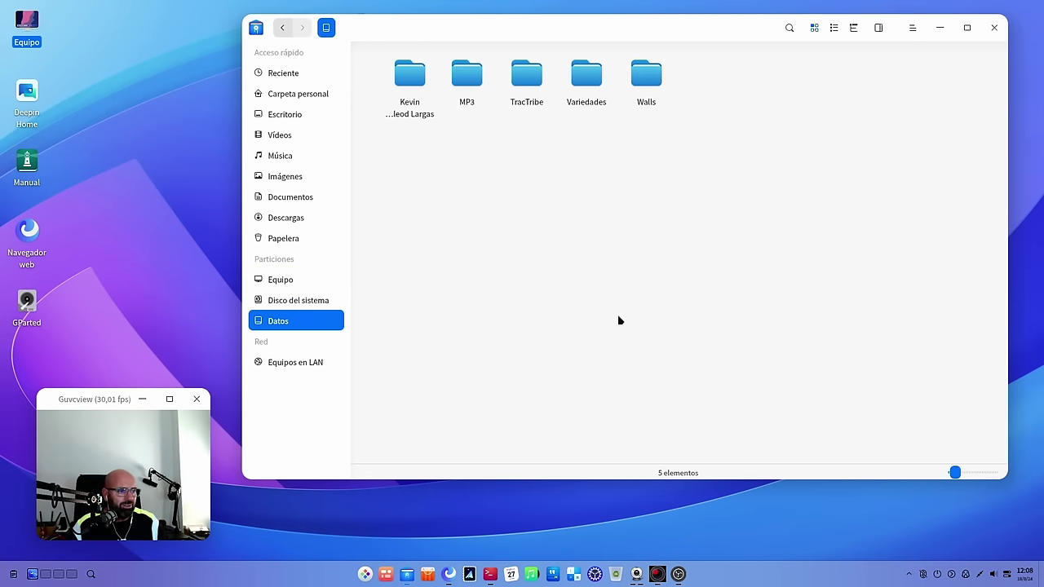
double_click(656, 95)
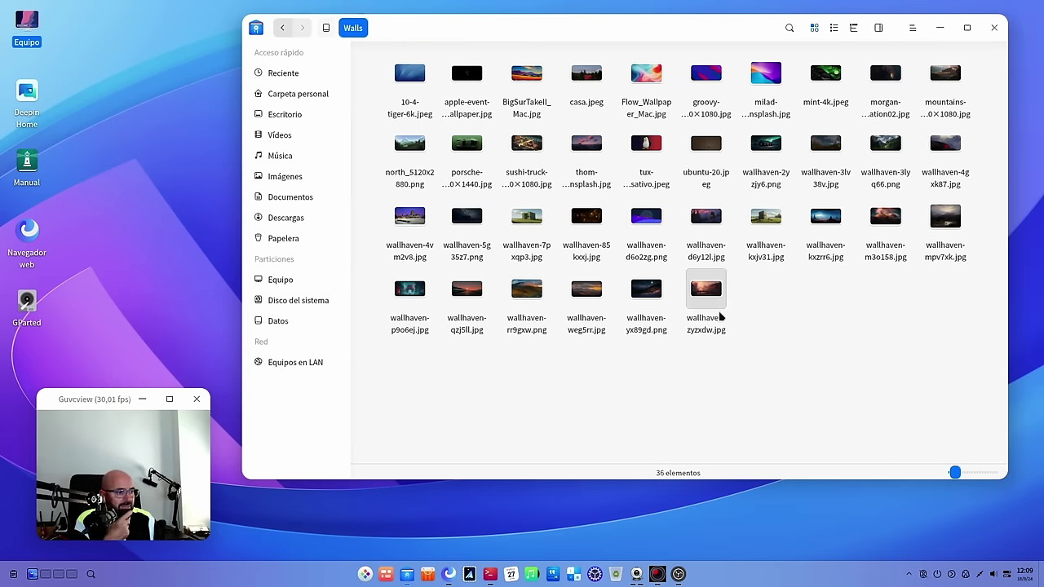
- Delete the wallpaper wallhaven-d6o2zg.png from the Walls folder
click(401, 295)
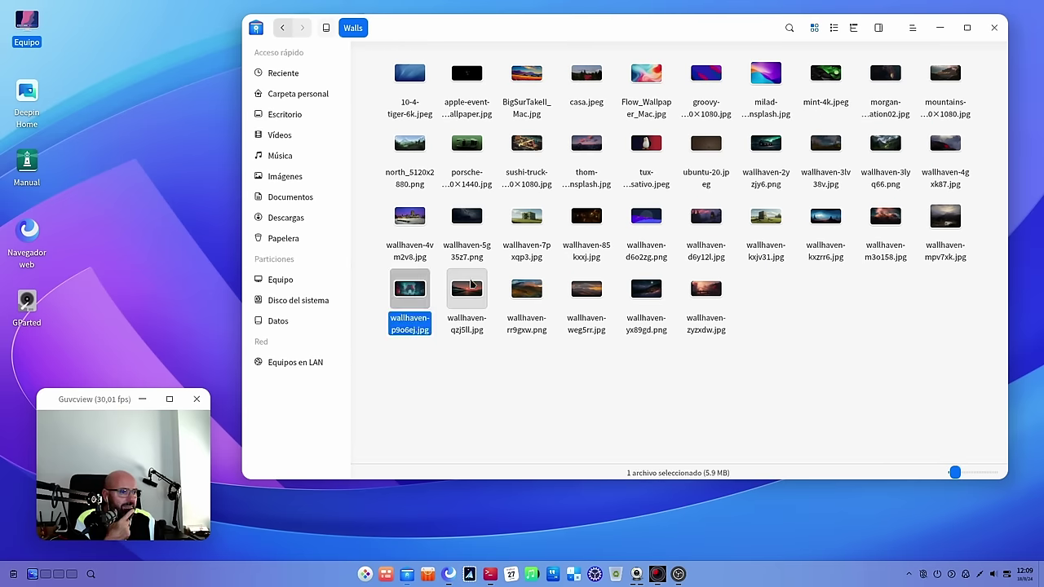
click(532, 229)
click(650, 217)
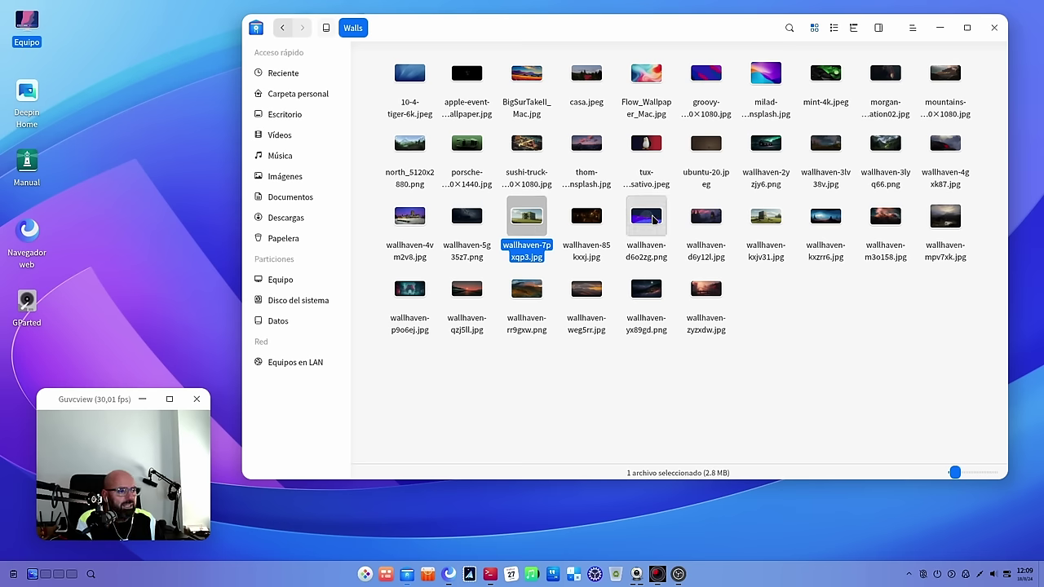
right_click(651, 216)
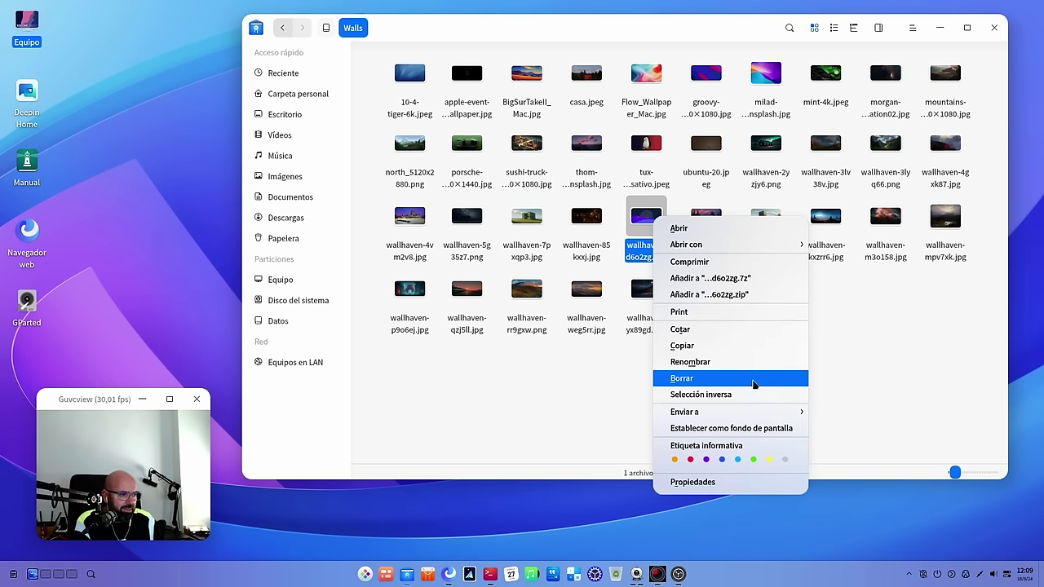
click(754, 380)
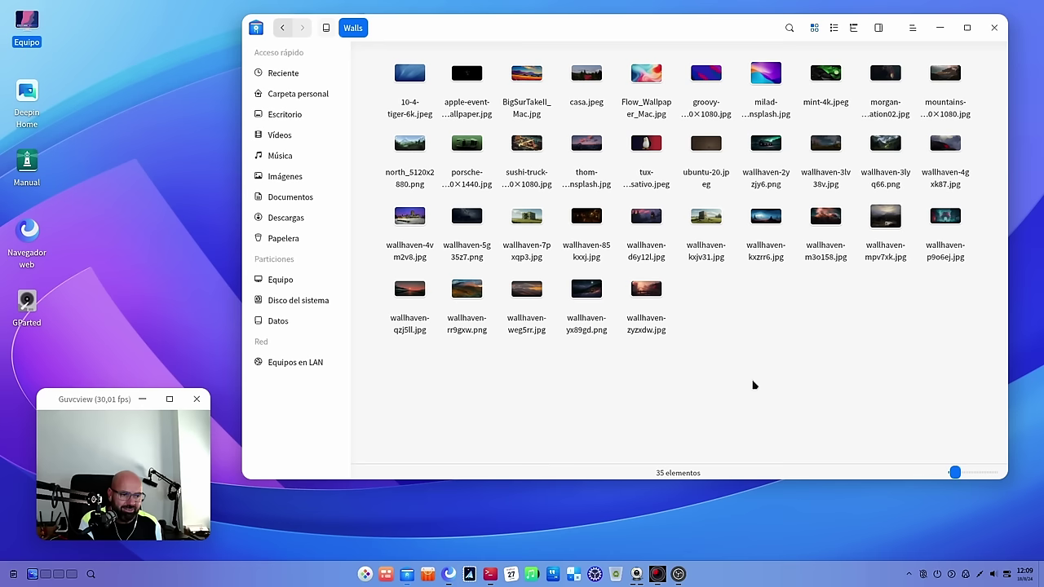
- Take screenshots of the Walls and Imágenes folders, and follow the capture notification to the saved image
click(576, 424)
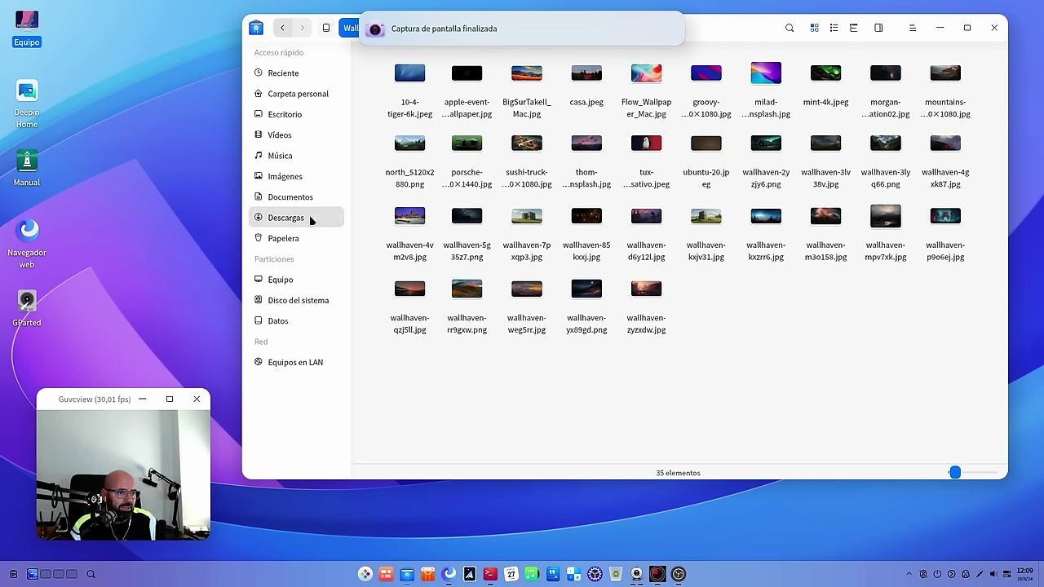
click(294, 178)
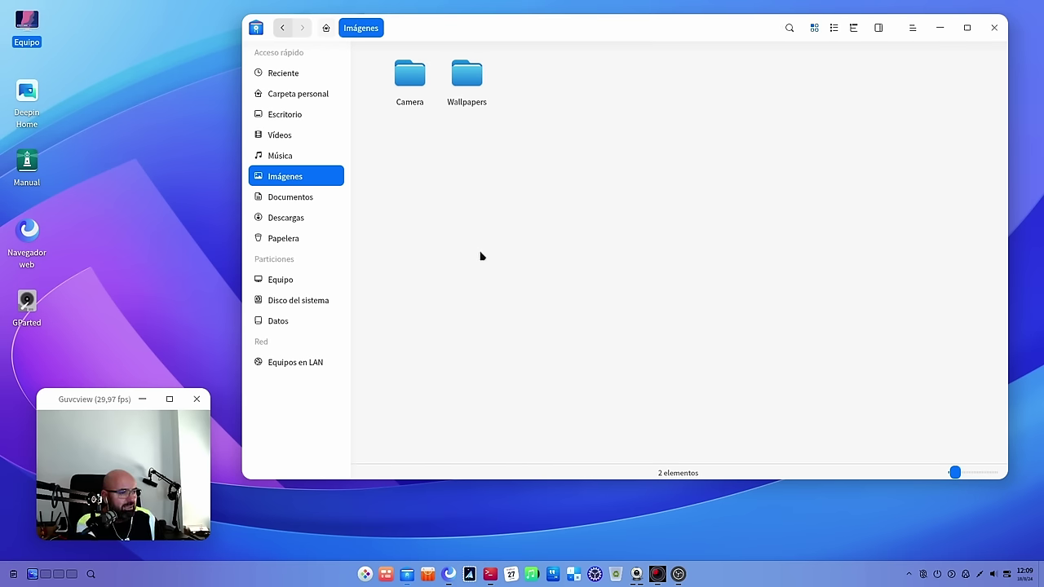
key(Print)
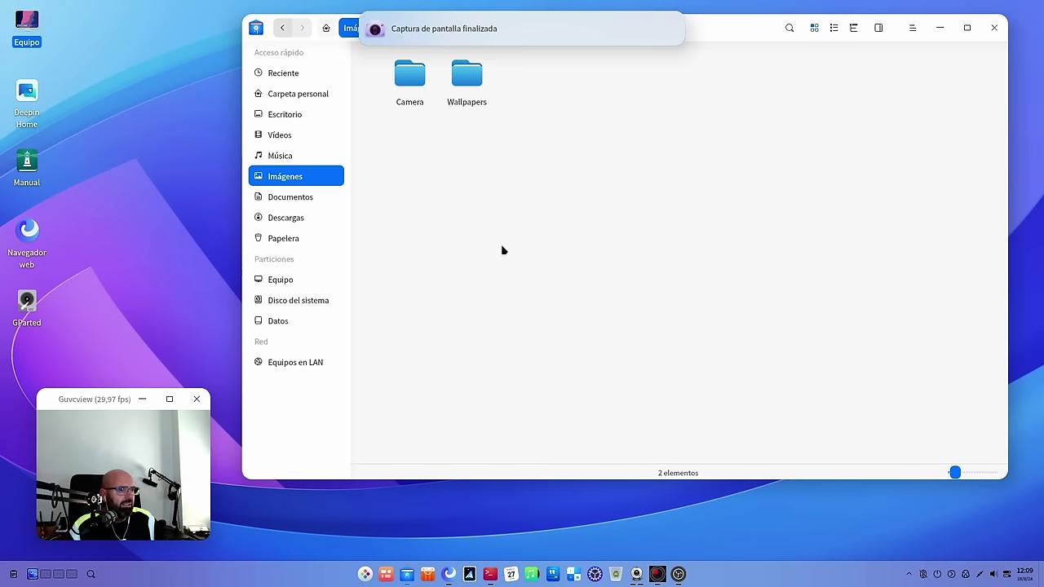
click(471, 36)
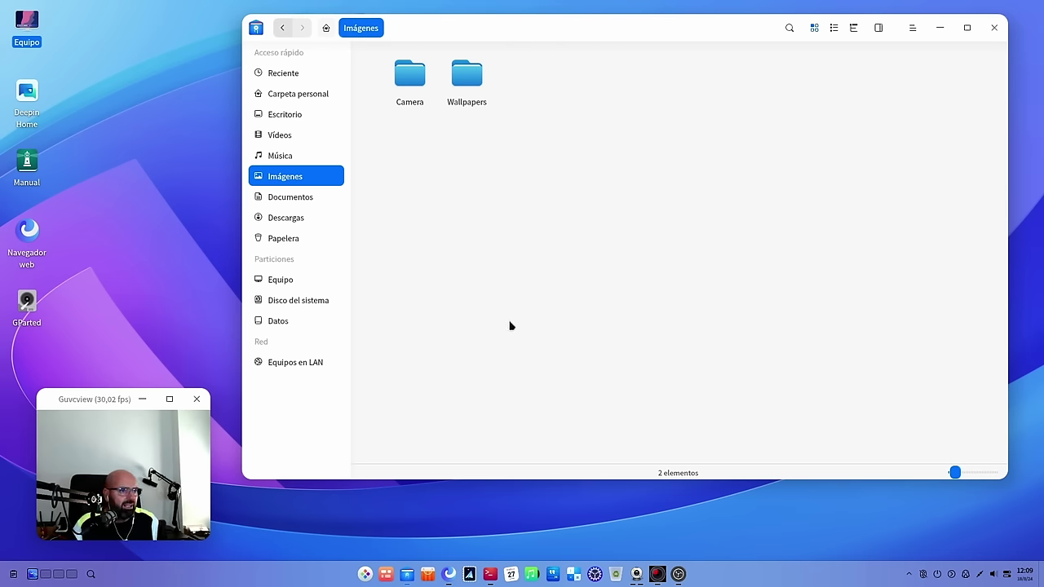
- Look for the saved screenshots in Reciente, the personal folder, Documentos and Imágenes
click(288, 73)
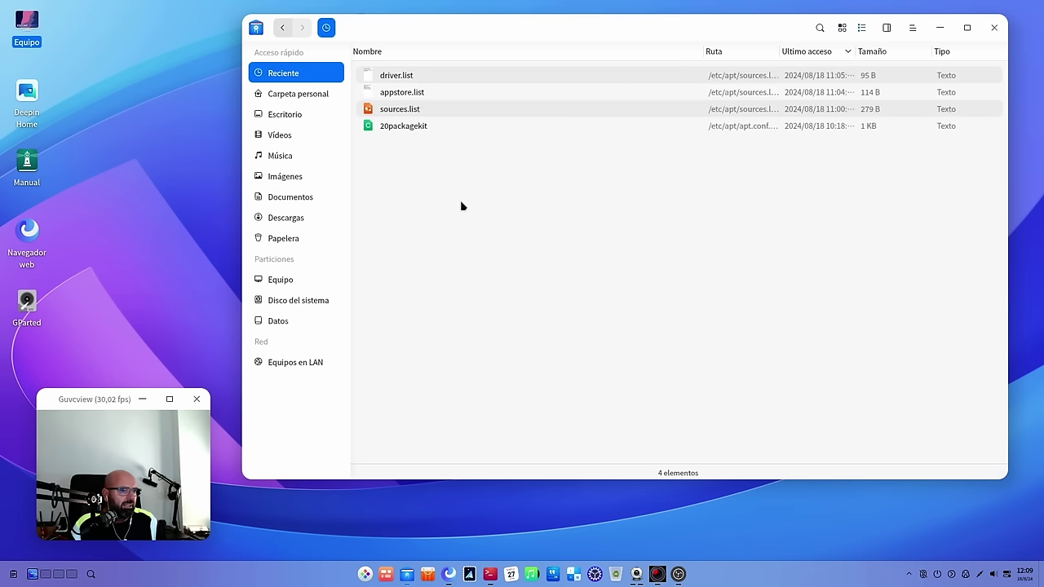
click(296, 95)
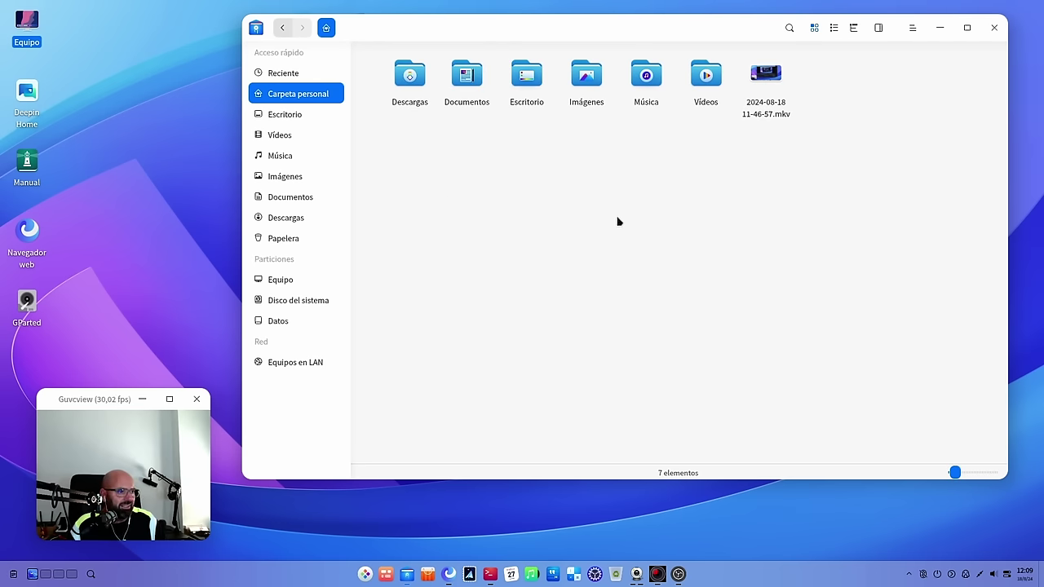
double_click(467, 75)
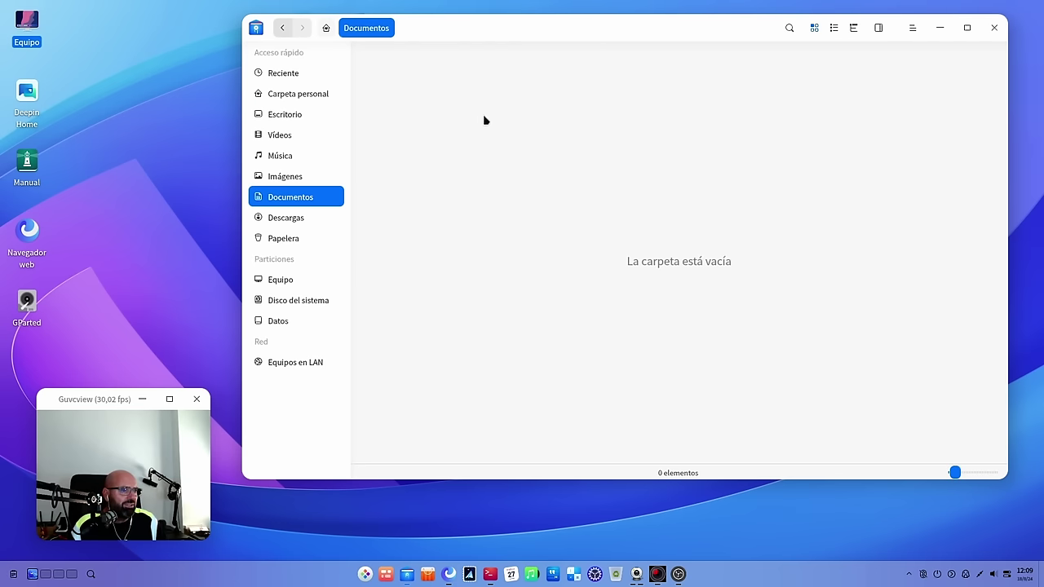
click(283, 28)
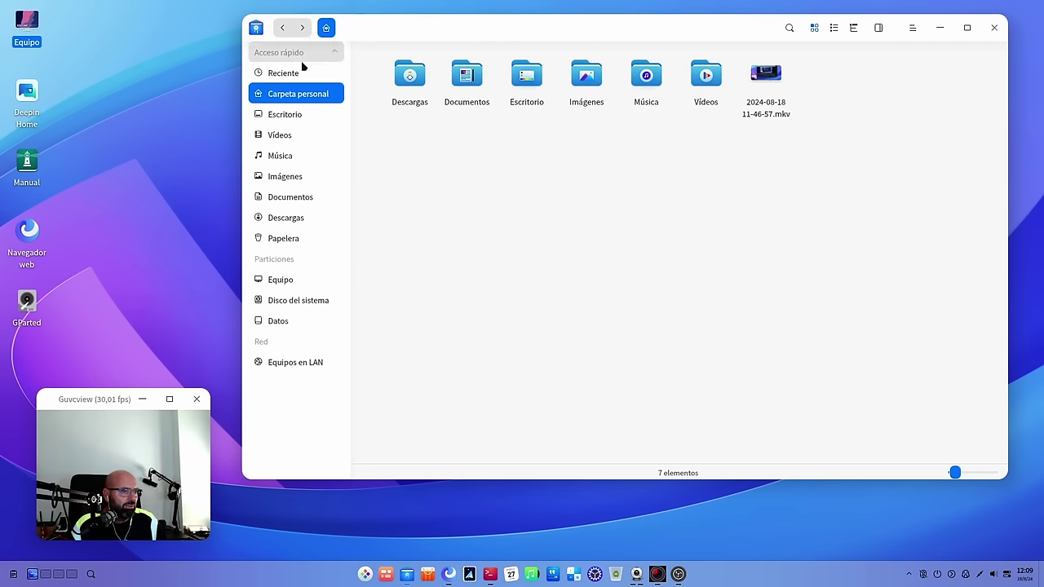
double_click(585, 96)
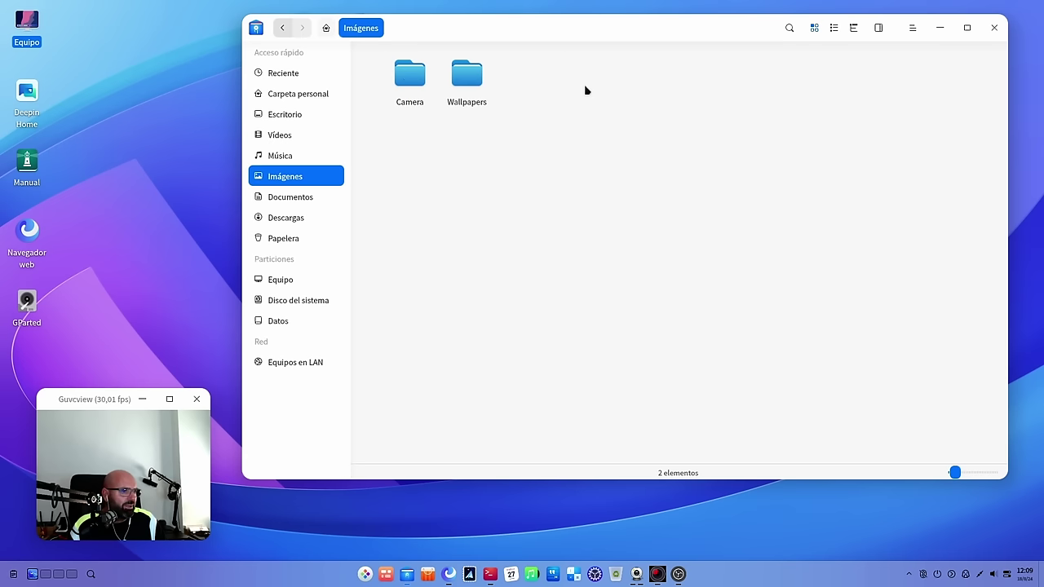
- Check the Escritorio and Vídeos folders for the screenshots, select dde-introduction.mp4, and close the file manager
click(282, 27)
double_click(539, 82)
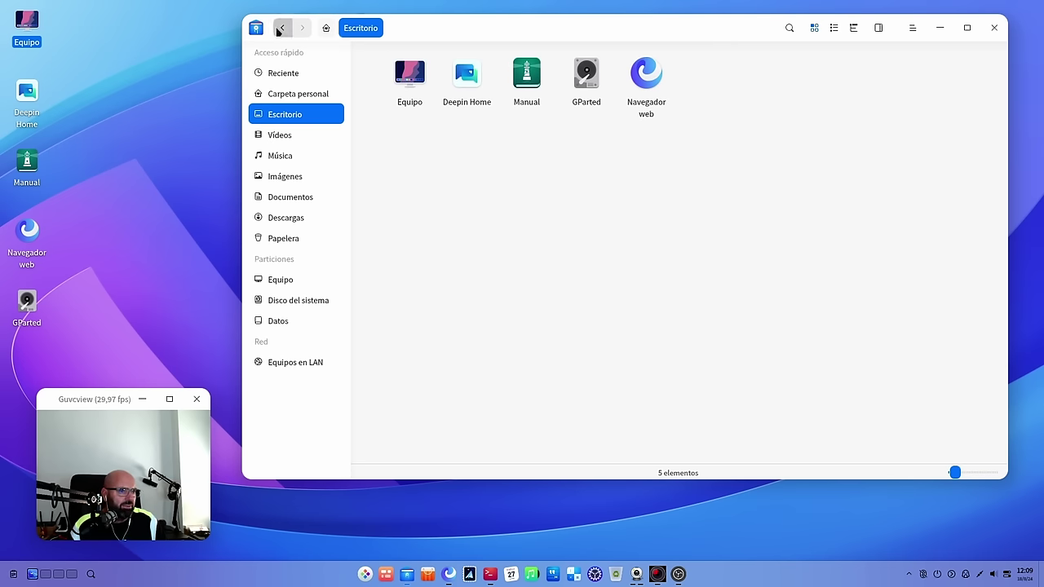
click(283, 27)
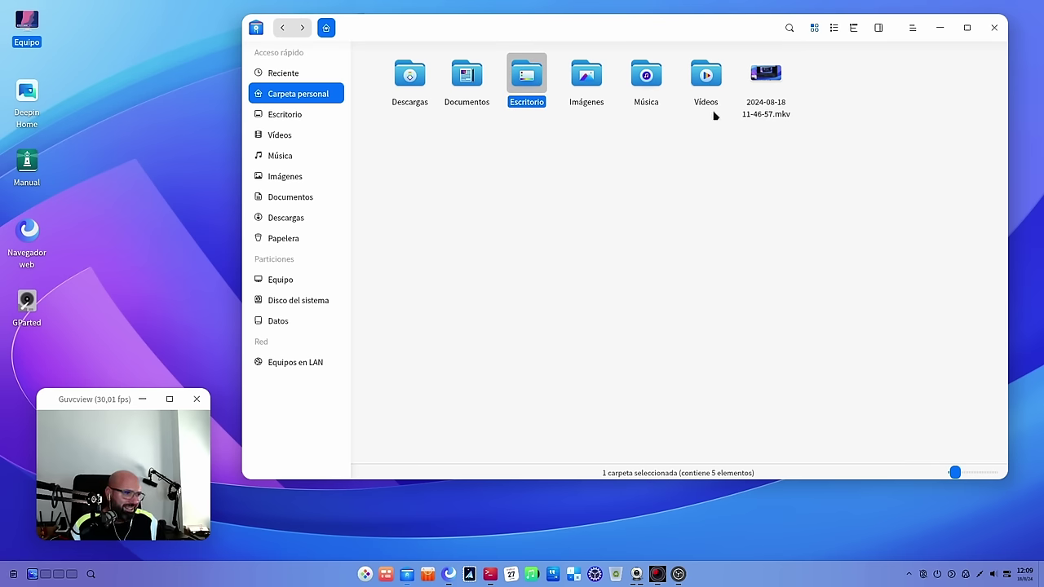
double_click(706, 75)
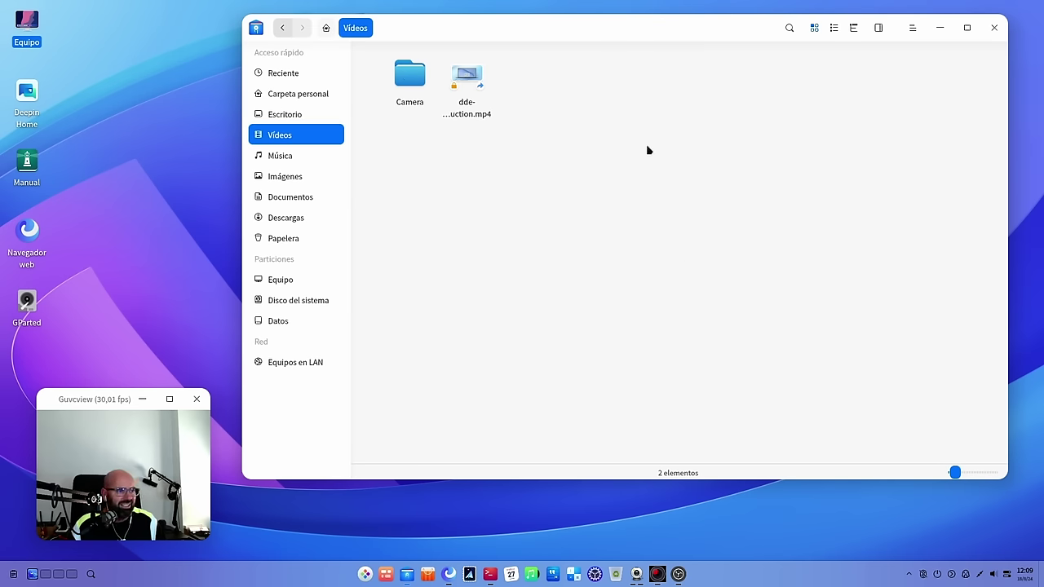
click(475, 119)
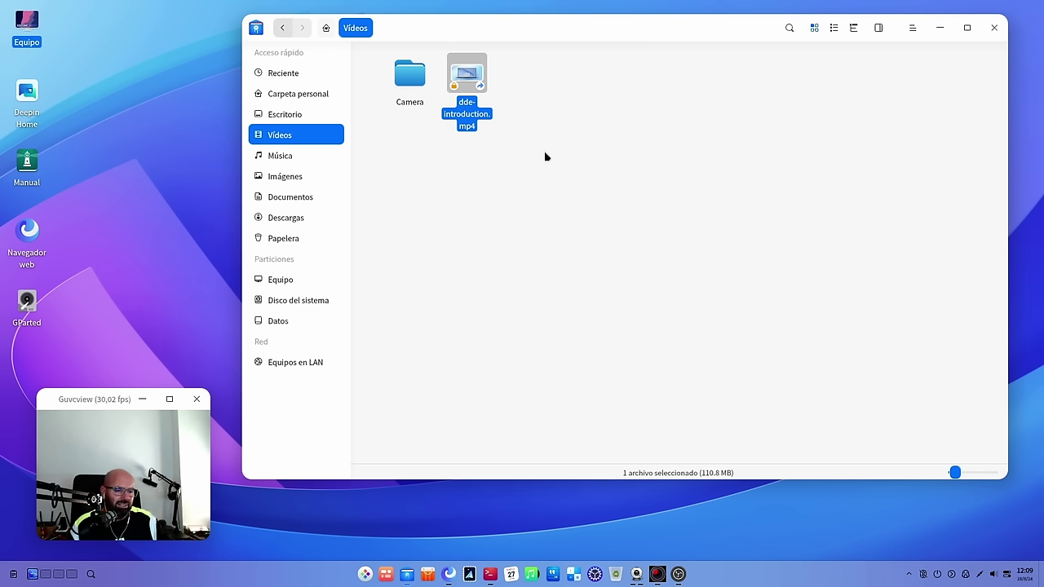
click(994, 27)
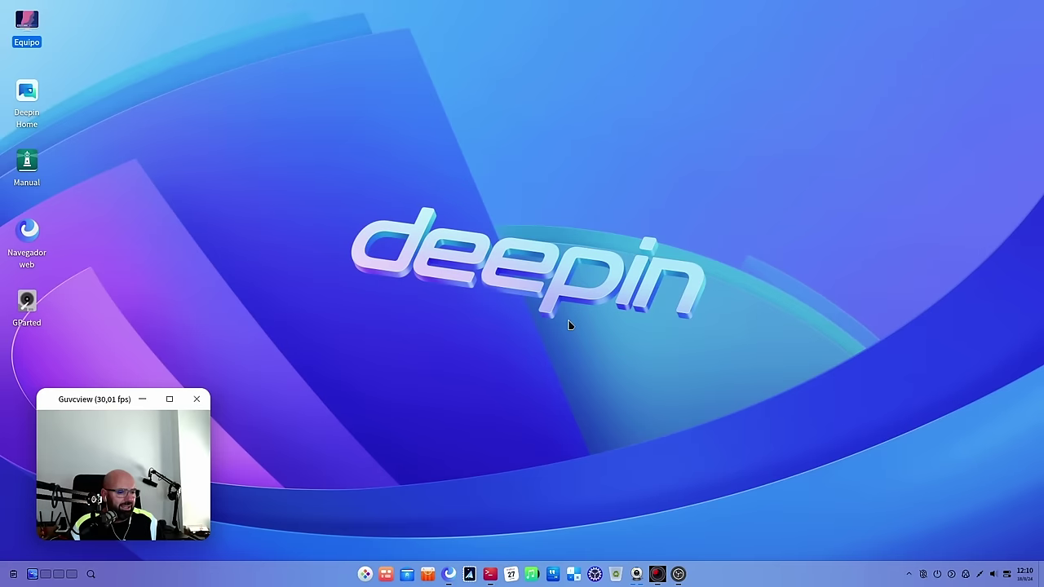
- Refresh the desktop and apply the Organizar escritorio option to it
right_click(450, 47)
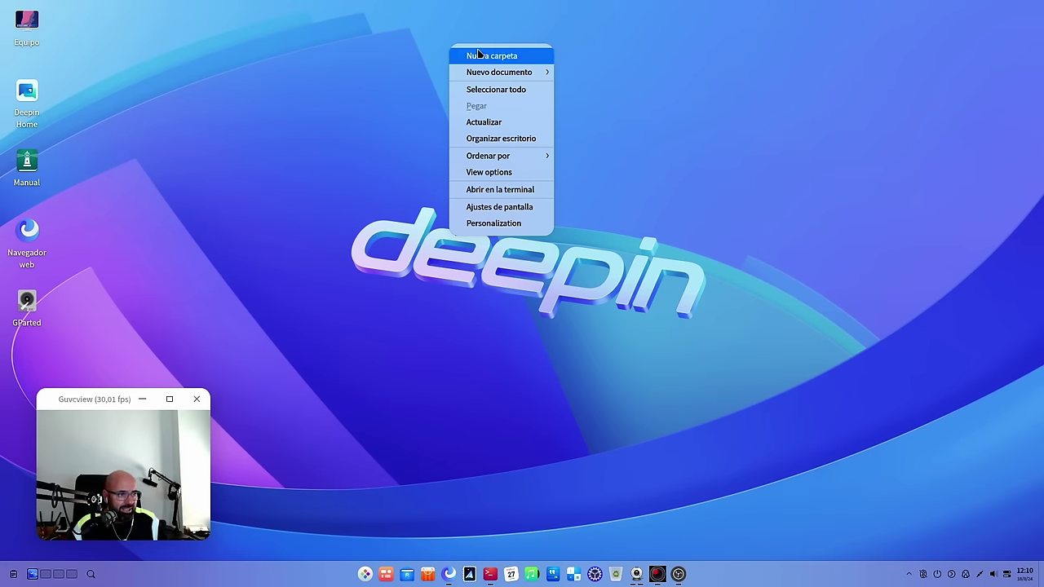
click(517, 124)
right_click(507, 99)
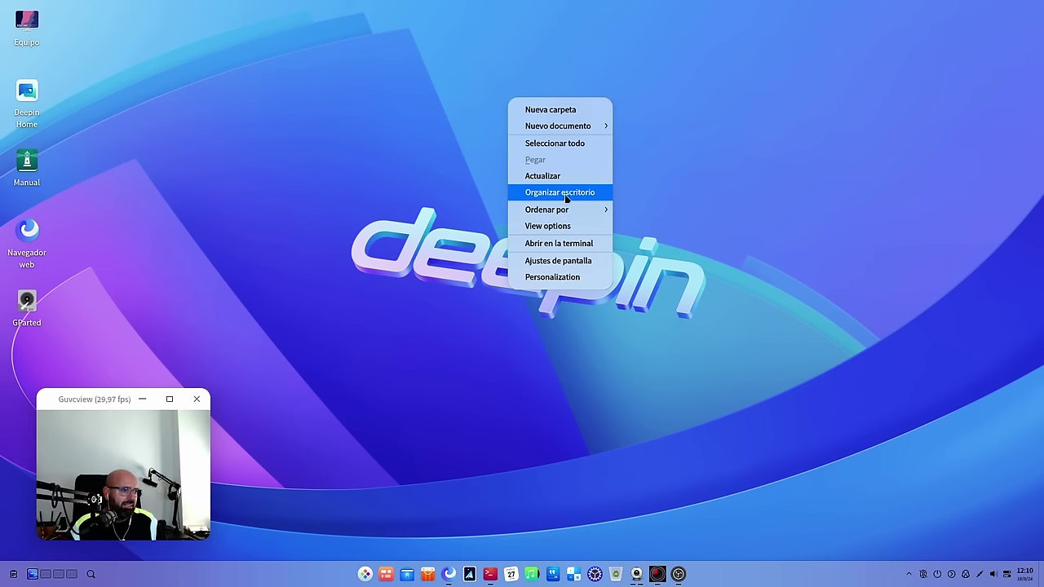
click(563, 194)
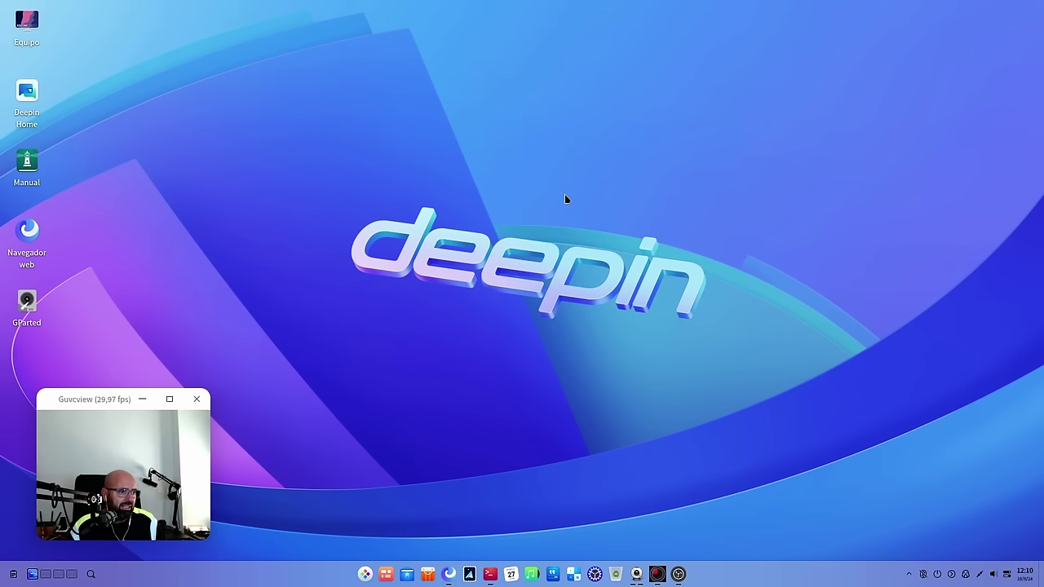
- Review the desktop view options for icon size, the desktop organizer and collections, and close them
right_click(534, 135)
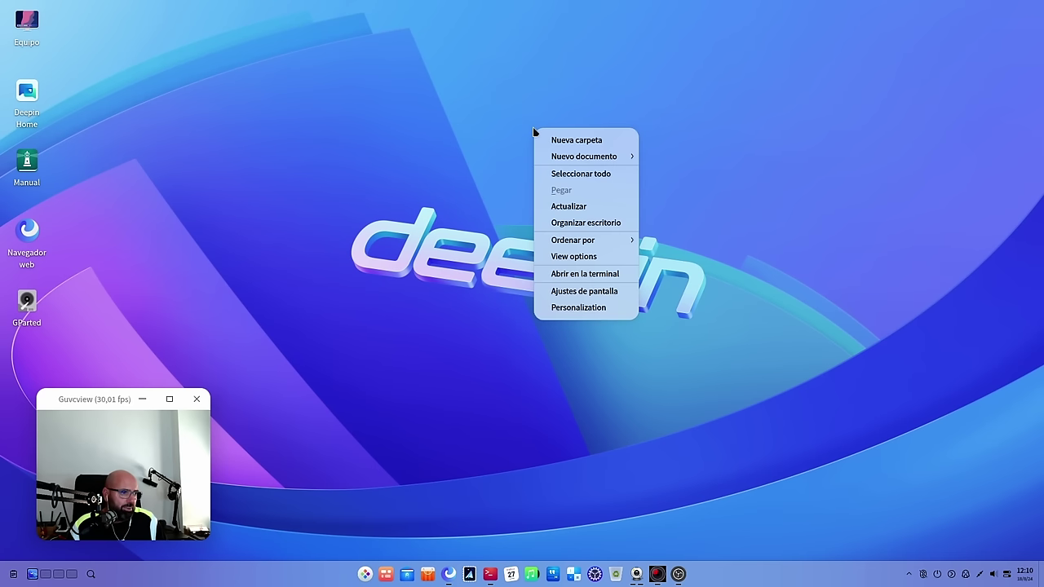
click(605, 257)
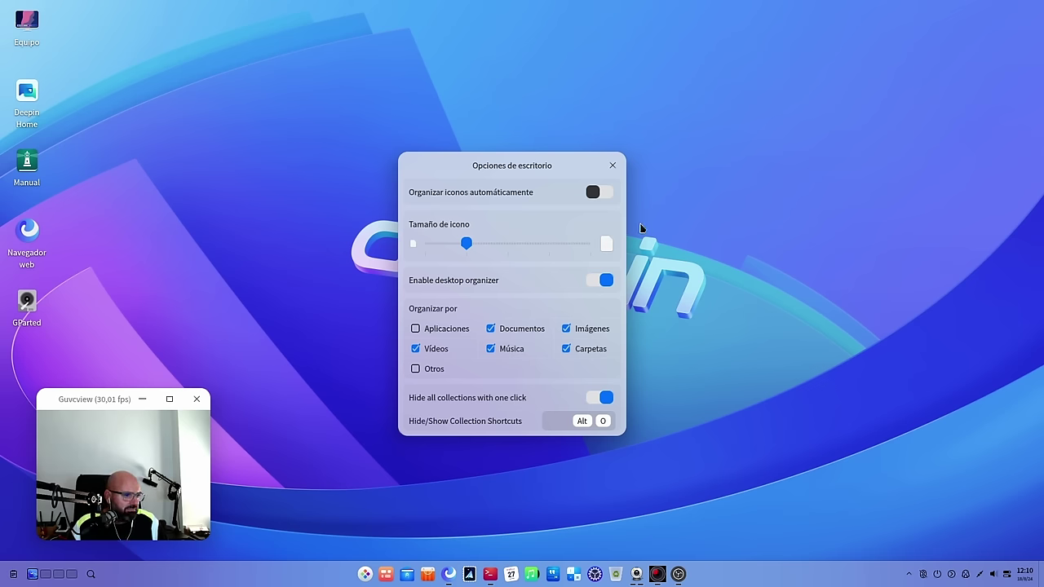
click(612, 167)
- Check the display settings for brightness, color temperature, scaling and resolution, and close the control center
right_click(547, 92)
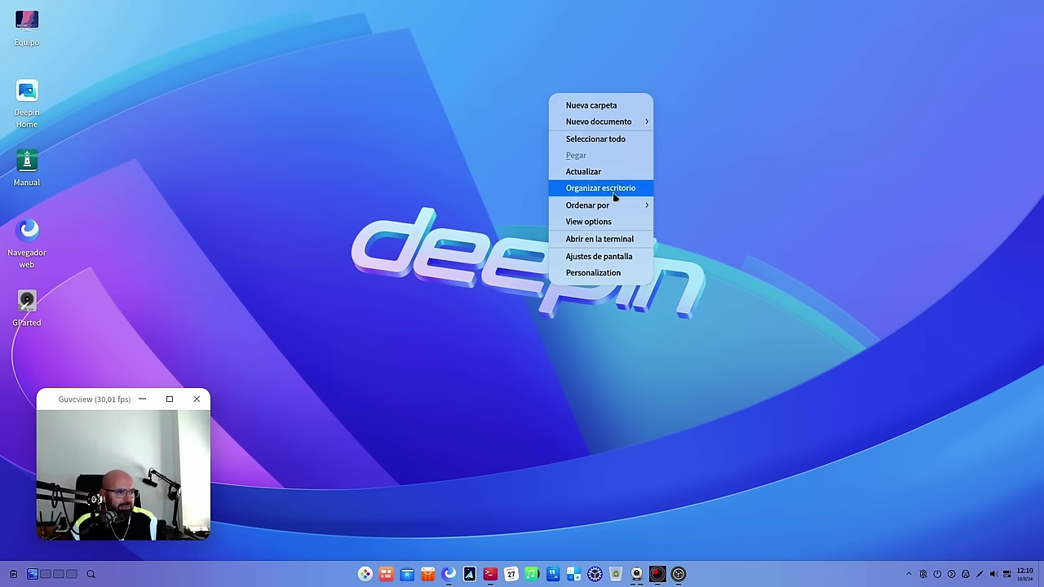
click(613, 259)
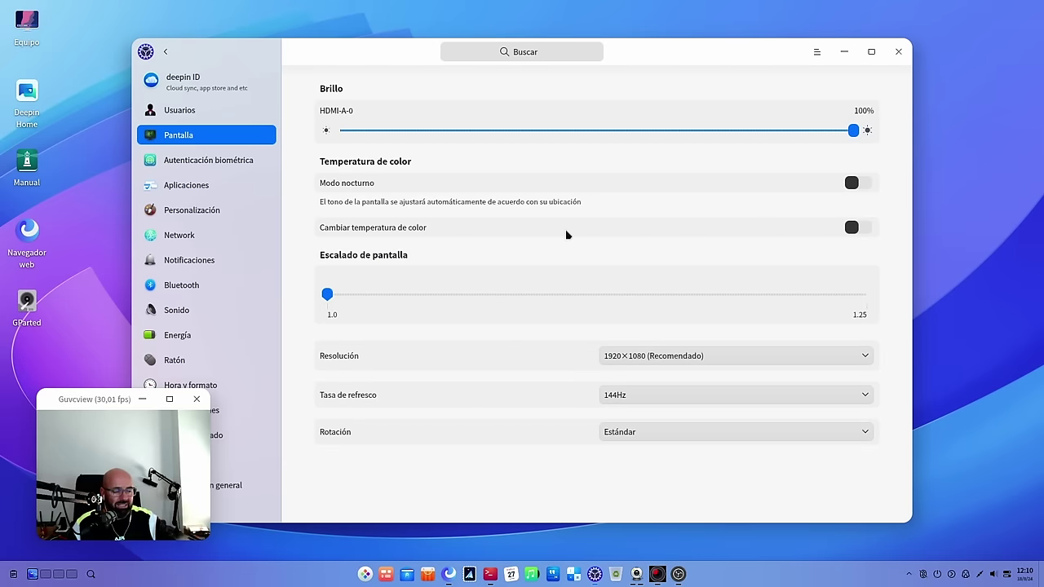
click(898, 51)
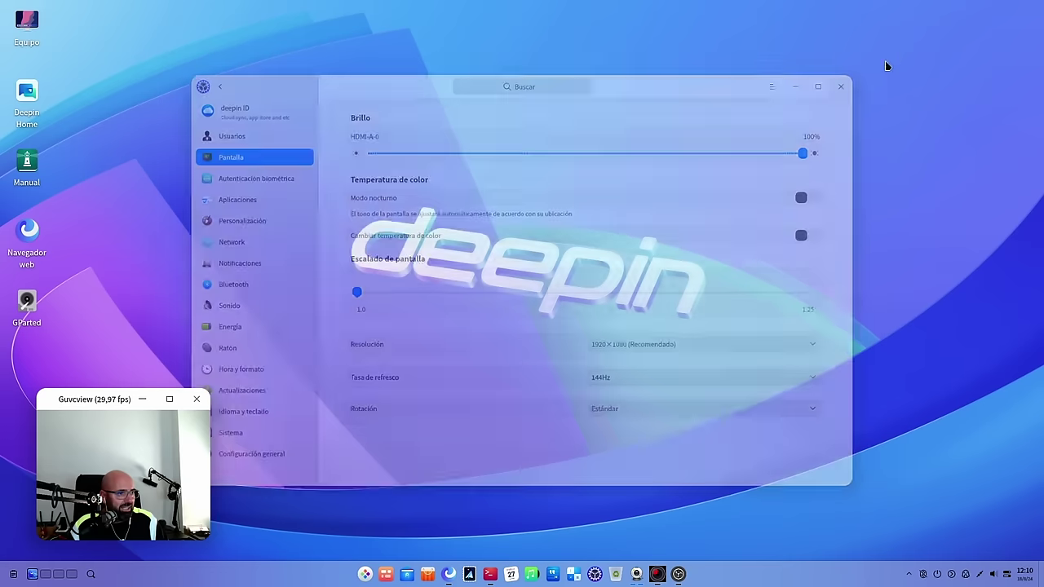
- Browse the available desktop wallpapers and view the screensaver options, leaving the chooser without applying anything
right_click(575, 81)
click(620, 261)
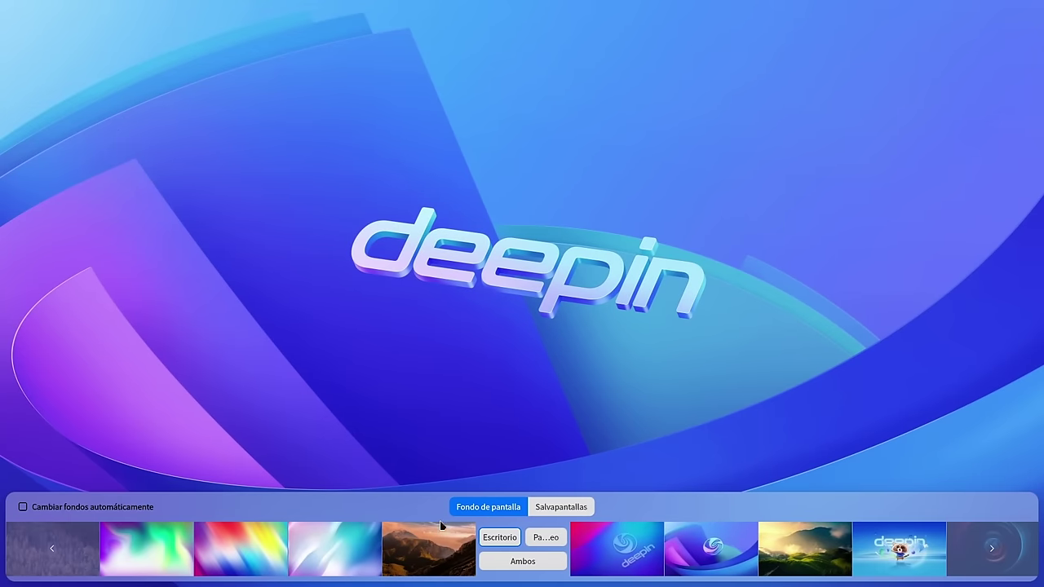
click(993, 552)
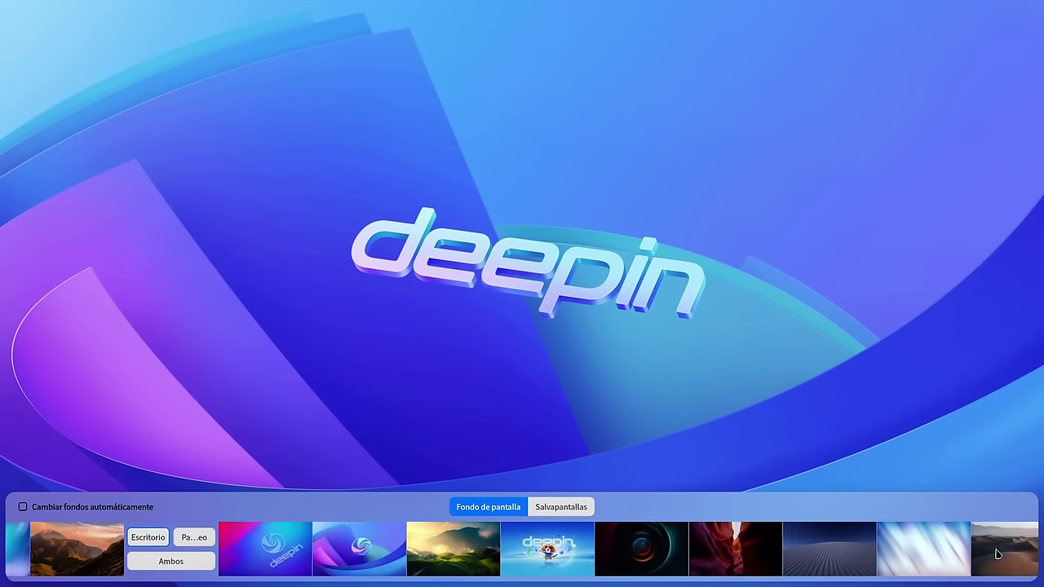
click(993, 551)
click(993, 551)
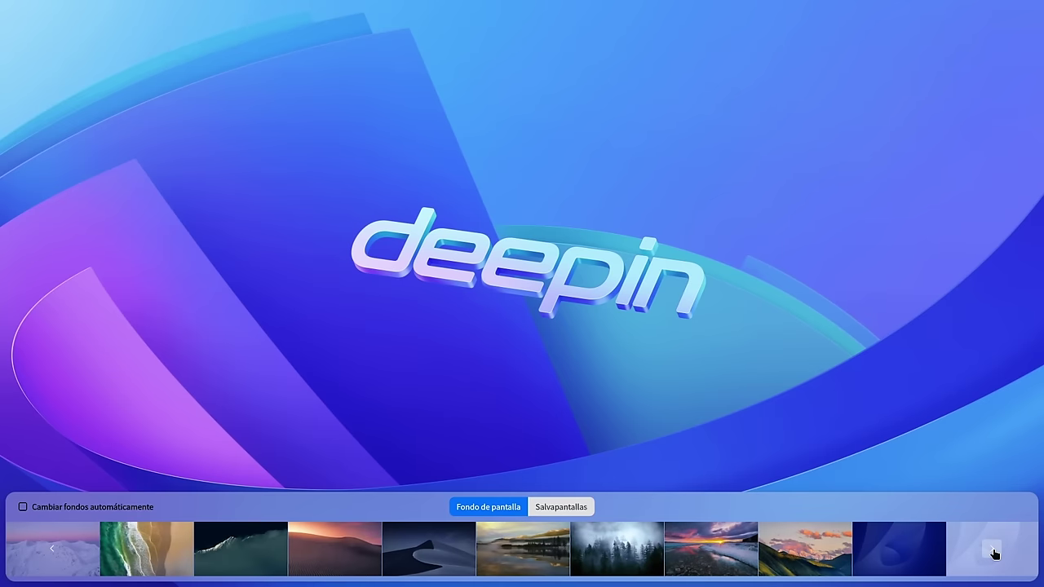
click(993, 552)
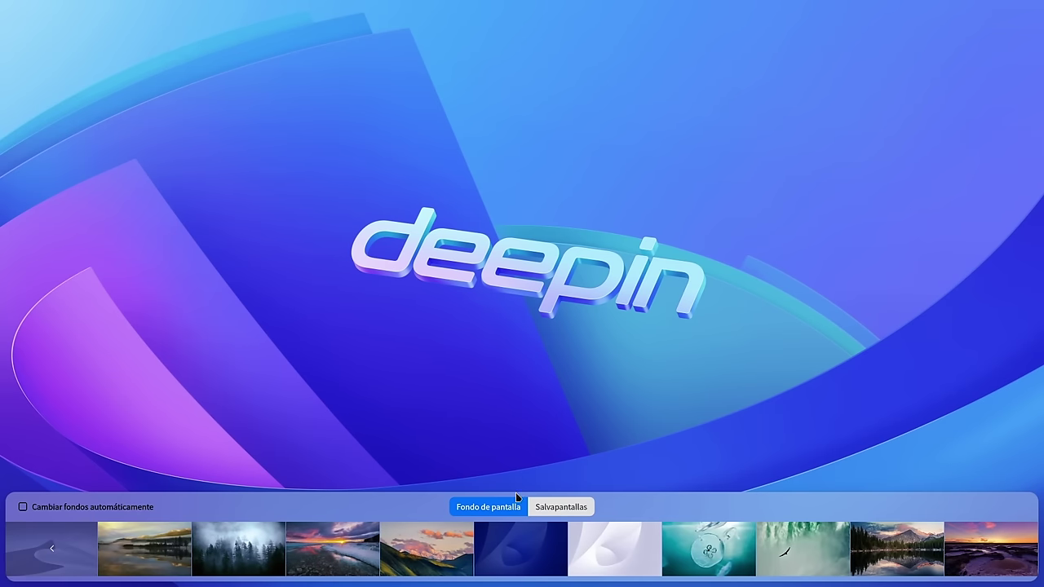
click(561, 507)
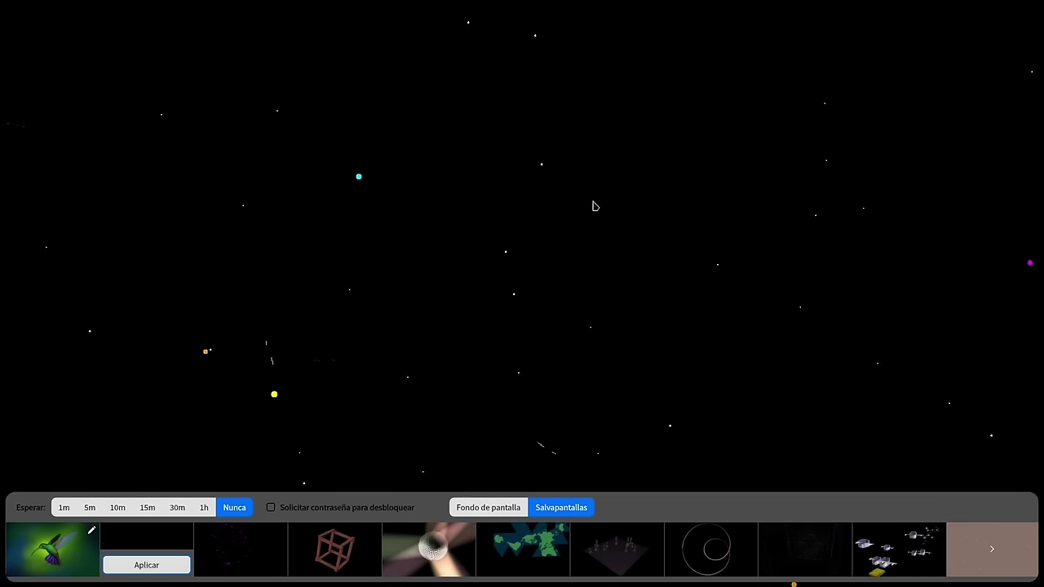
click(569, 237)
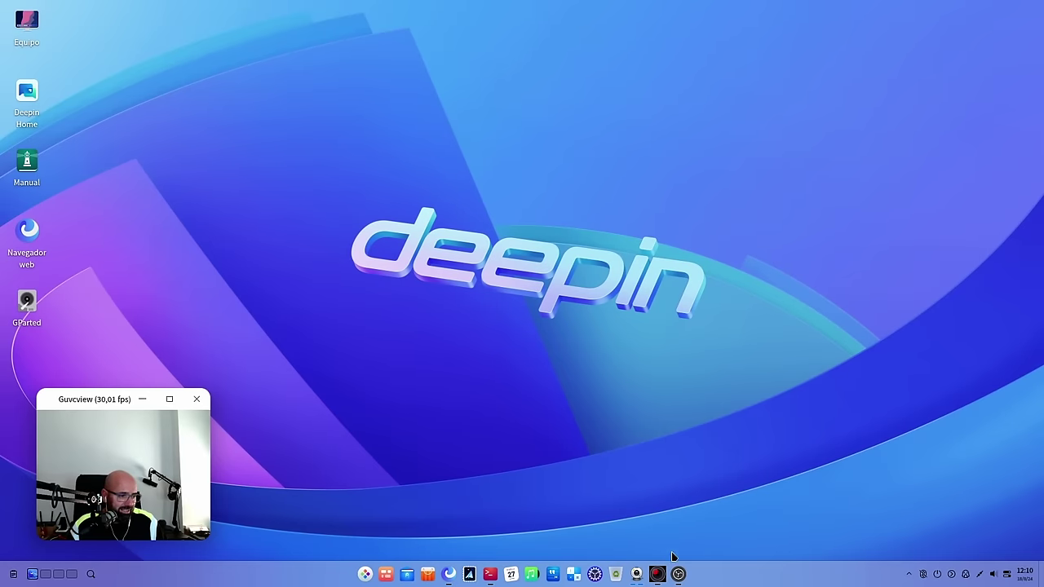
- Open Deepin Home, move its window clear of the webcam view, and view the Noticias de la Comunidad links
mouse_move(680, 574)
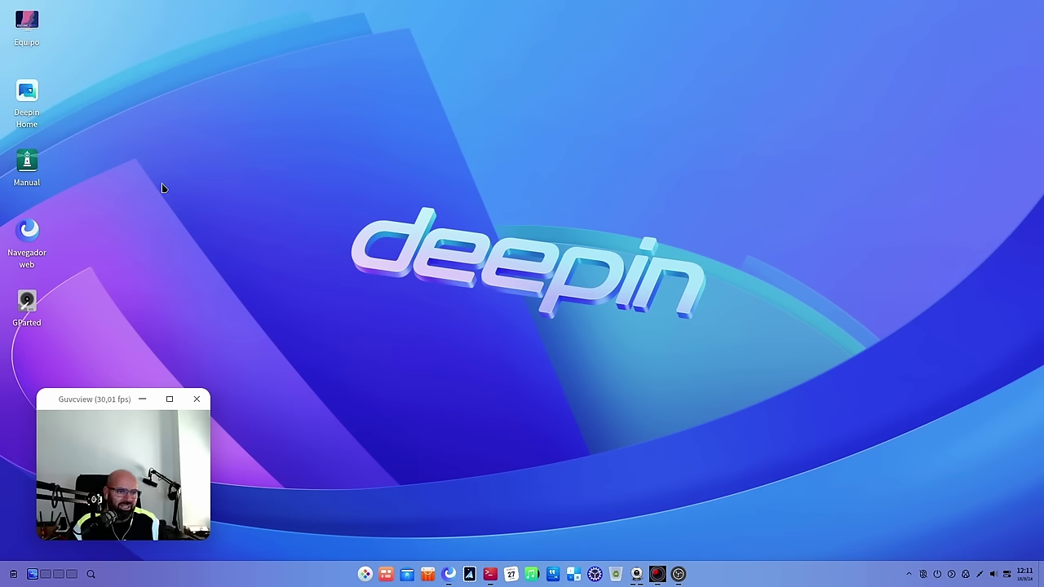
double_click(31, 96)
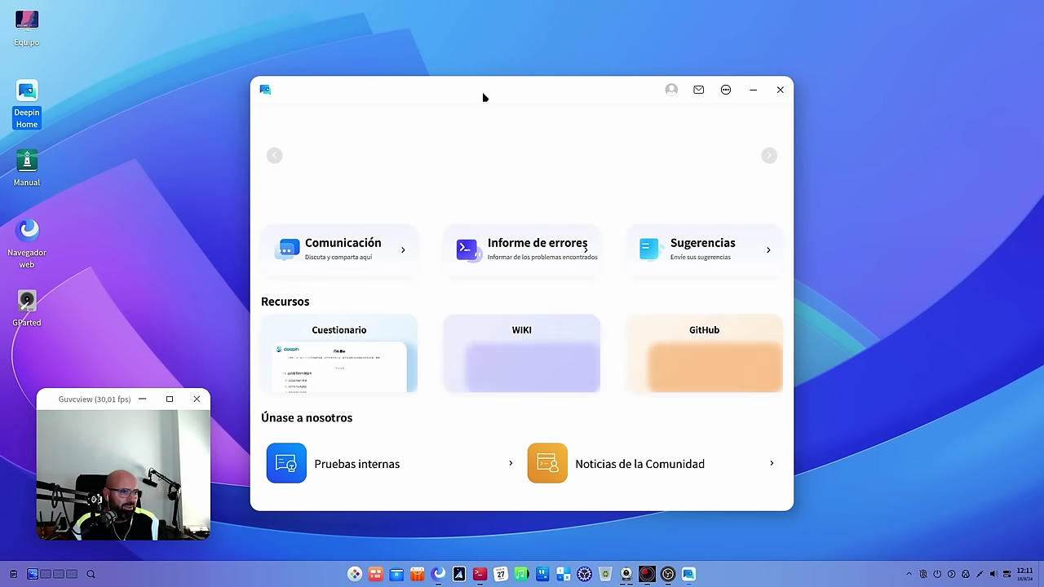
drag(482, 91, 647, 43)
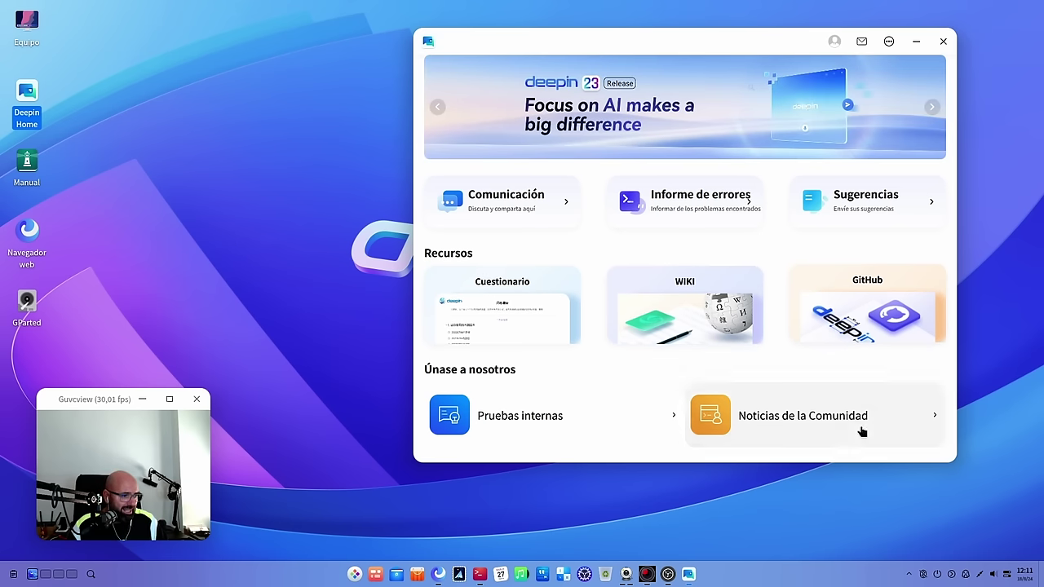
click(815, 425)
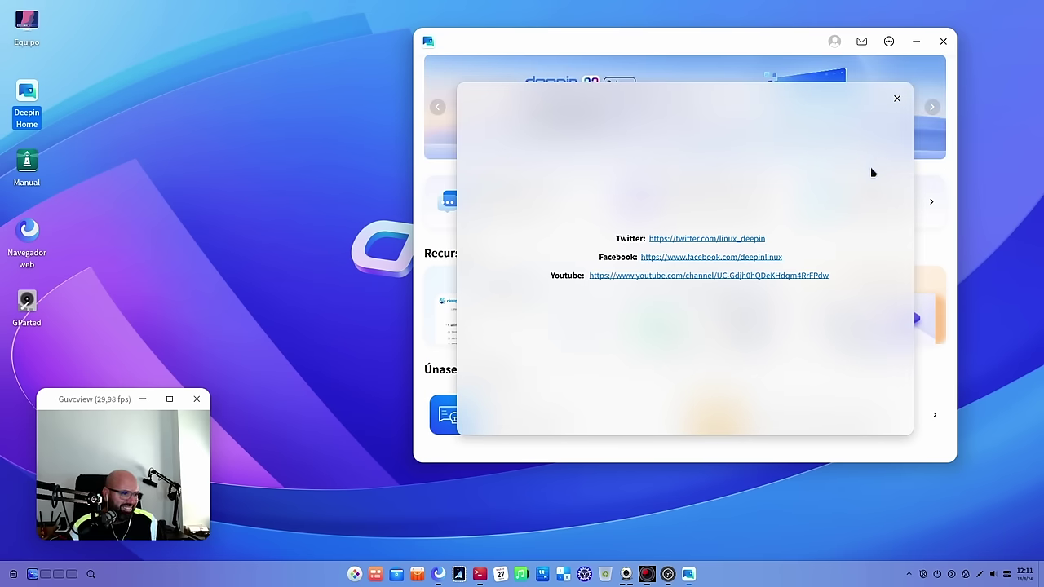
click(896, 98)
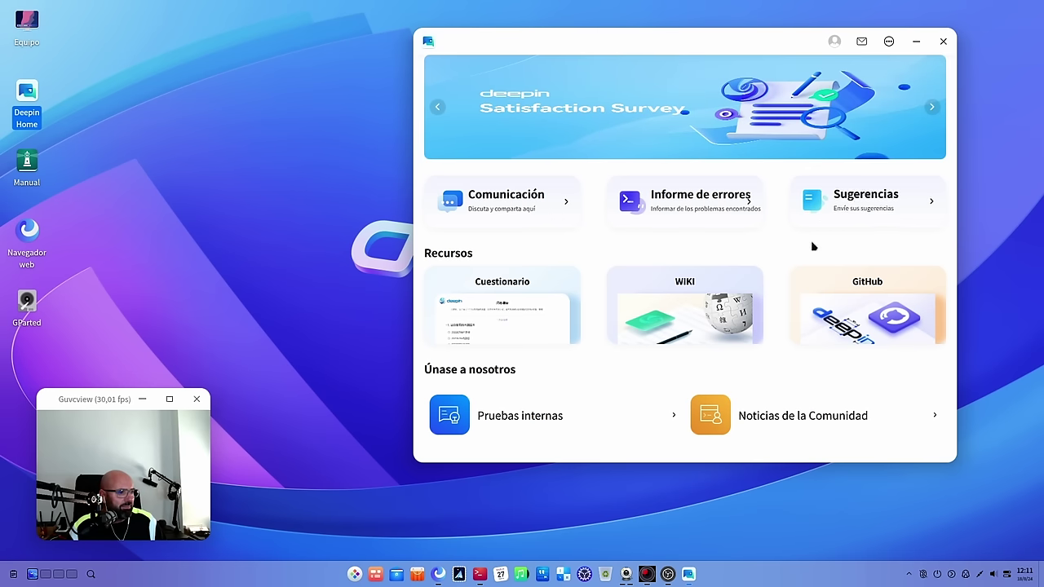
- View the social media links under Noticias de la Comunidad in Deepin Home and close the window
drag(677, 39, 636, 40)
click(766, 417)
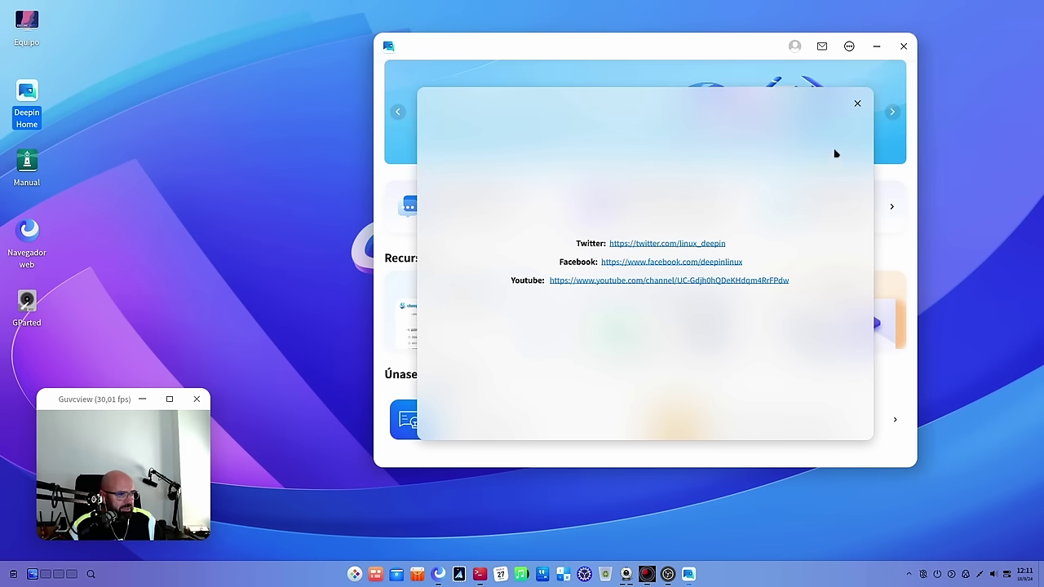
click(857, 103)
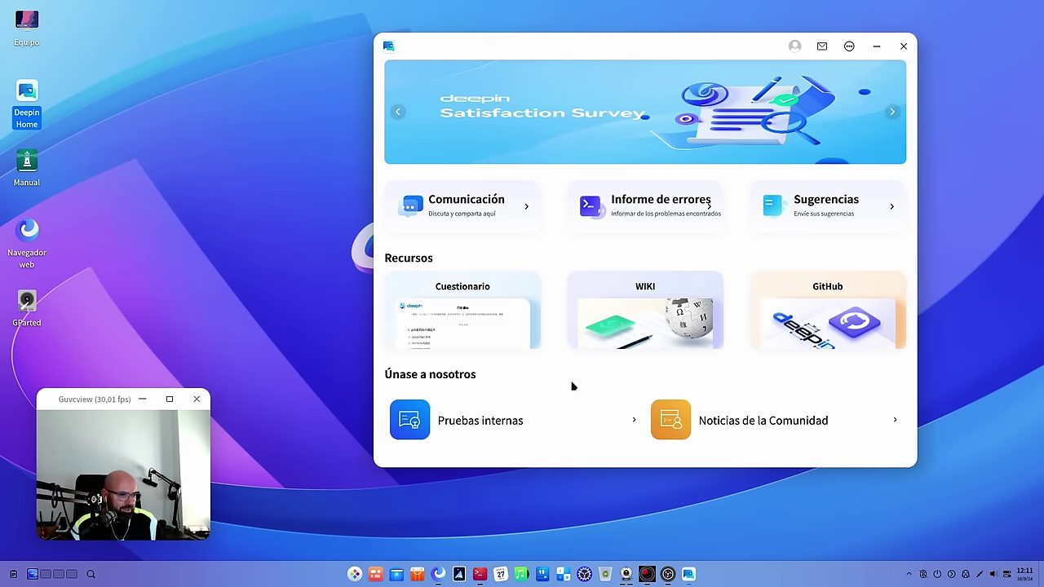
click(904, 46)
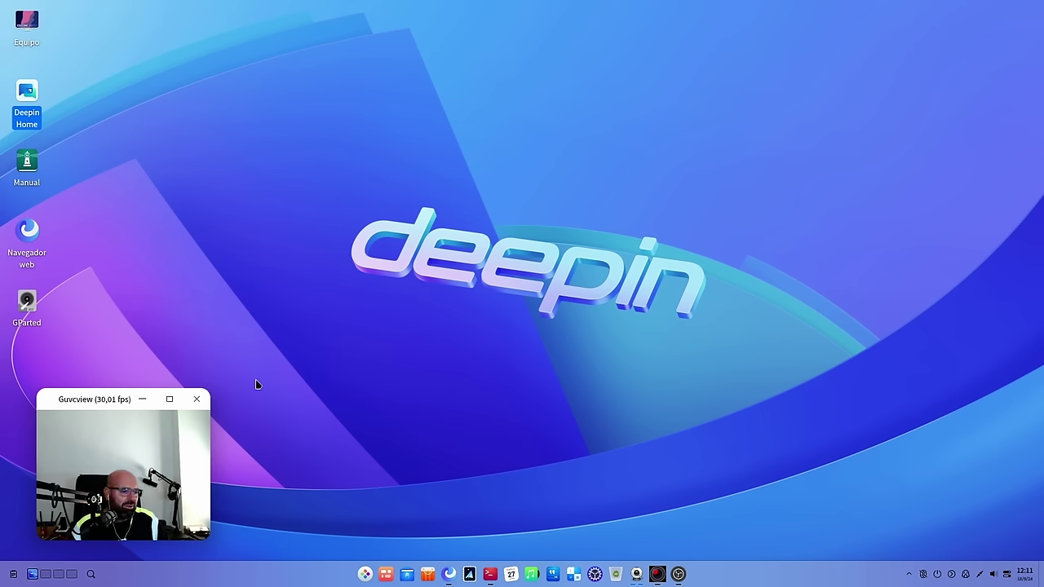
- Check the web browser's version information, close that page and minimize the browser
click(449, 575)
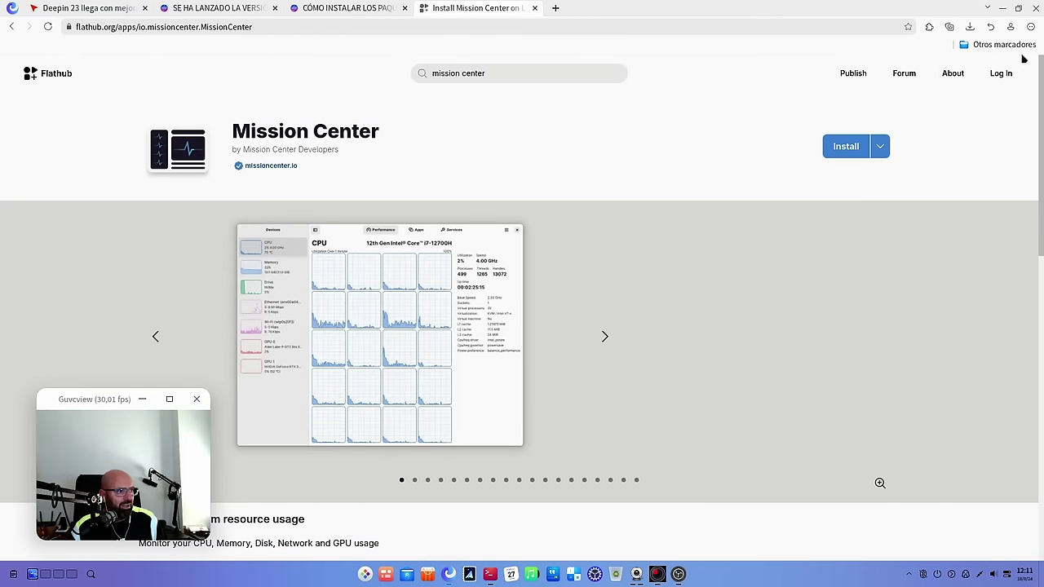
click(1031, 26)
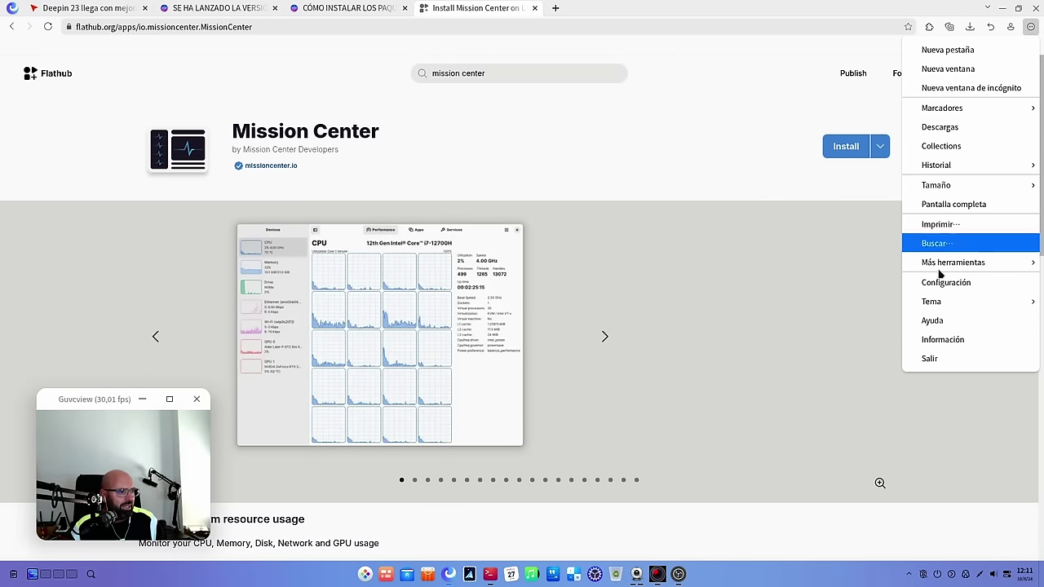
click(960, 340)
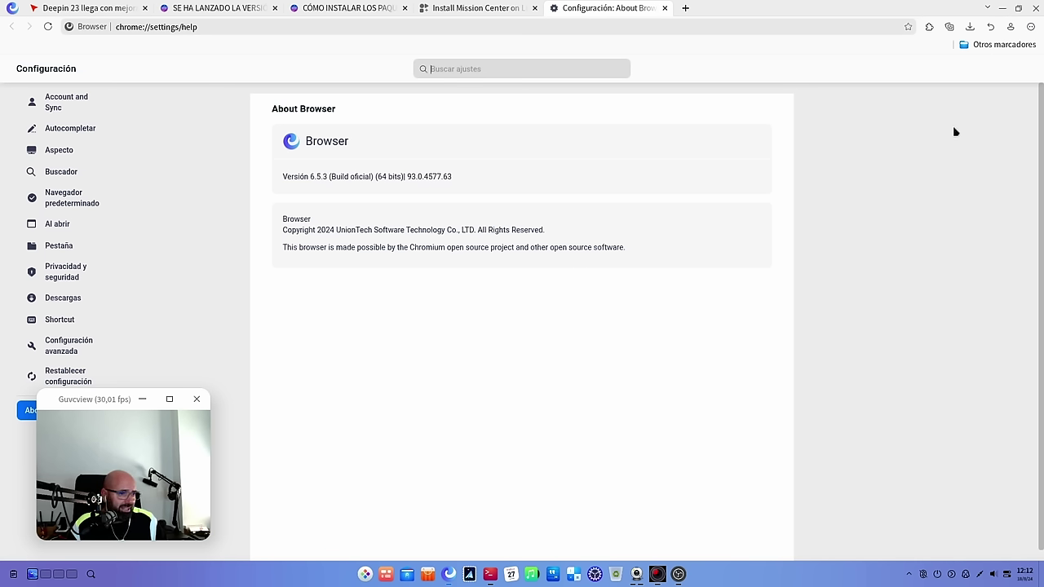
click(664, 8)
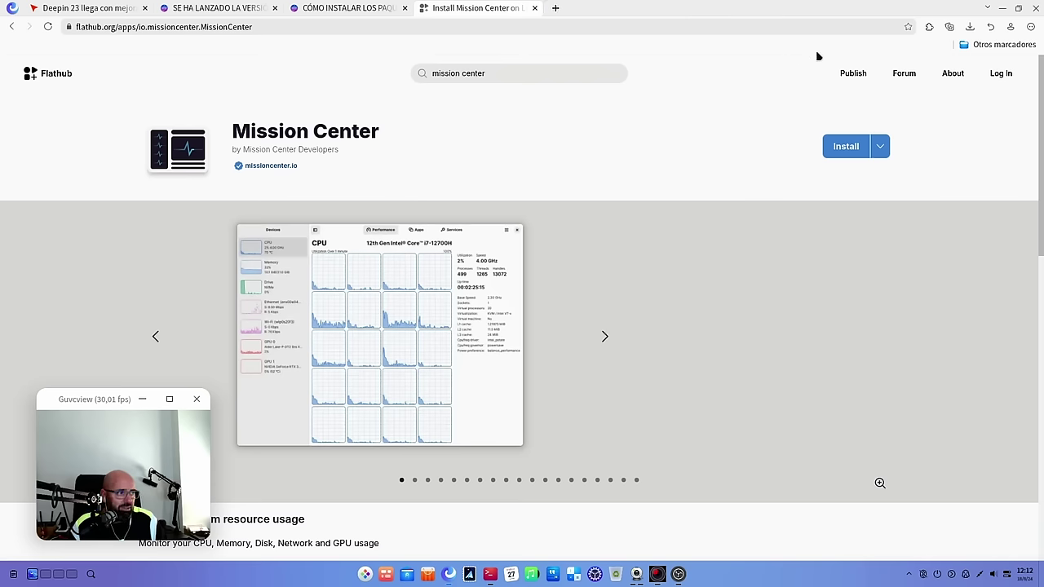
click(1002, 8)
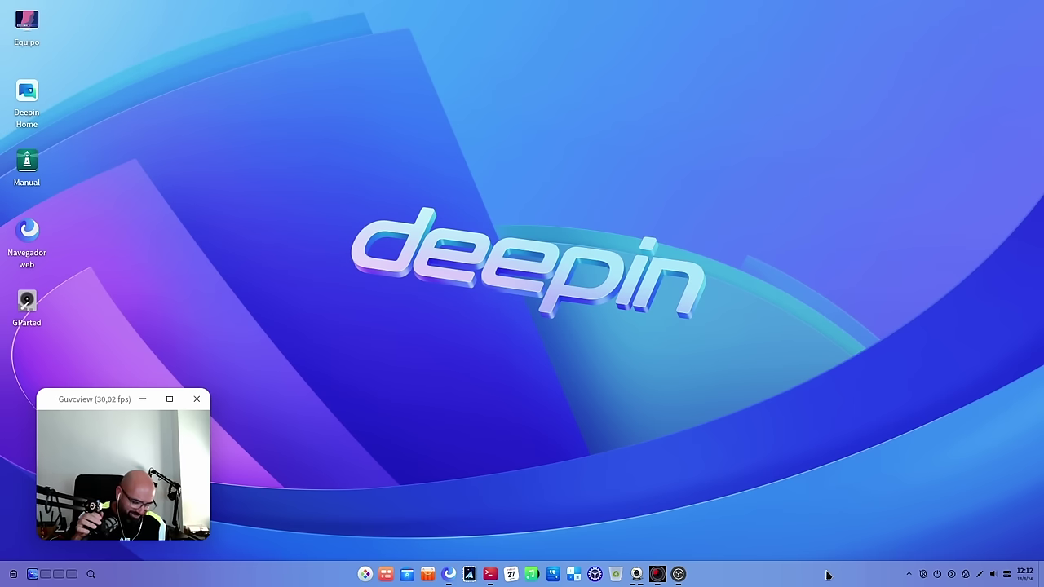
- Move the Guvcview window clear of the clipboard history and copy the newest image entry from it
click(8, 575)
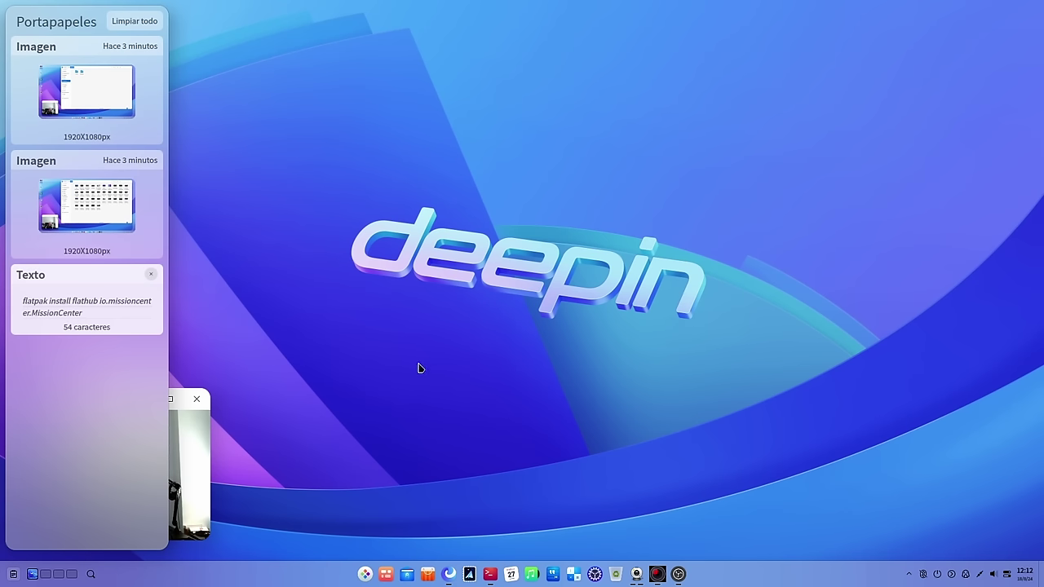
click(300, 385)
drag(141, 399, 327, 400)
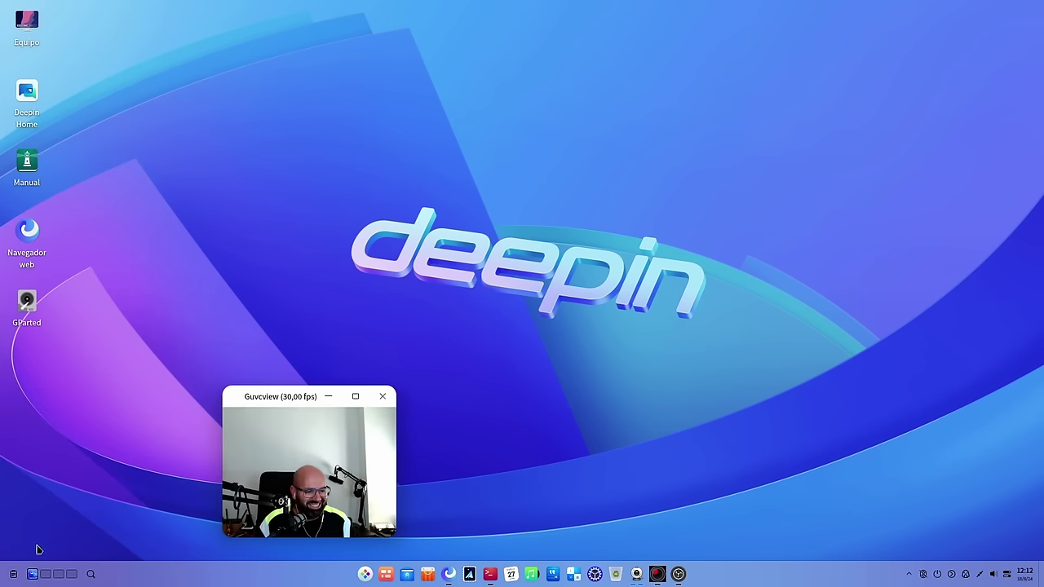
click(11, 575)
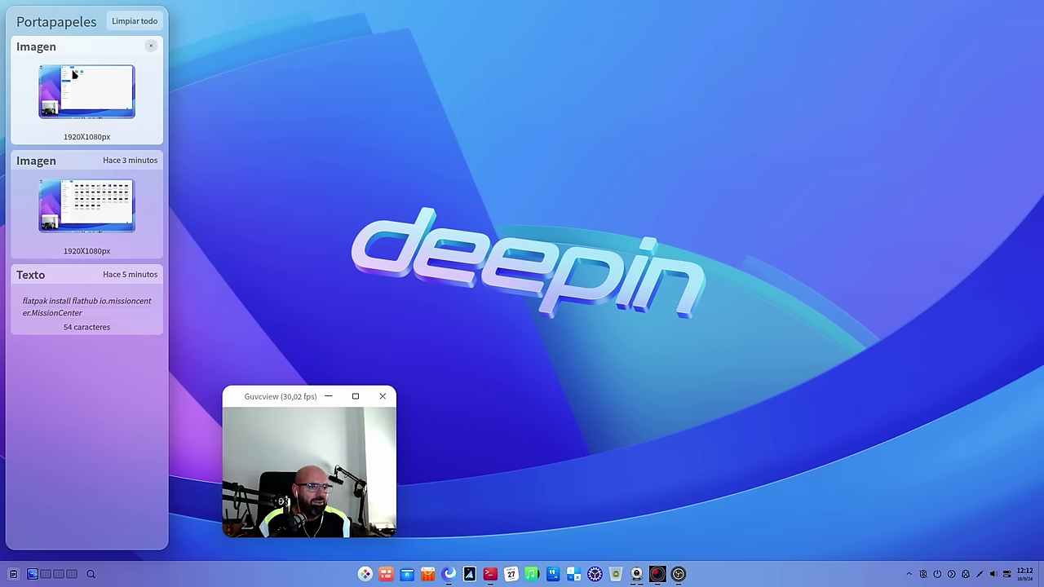
click(88, 98)
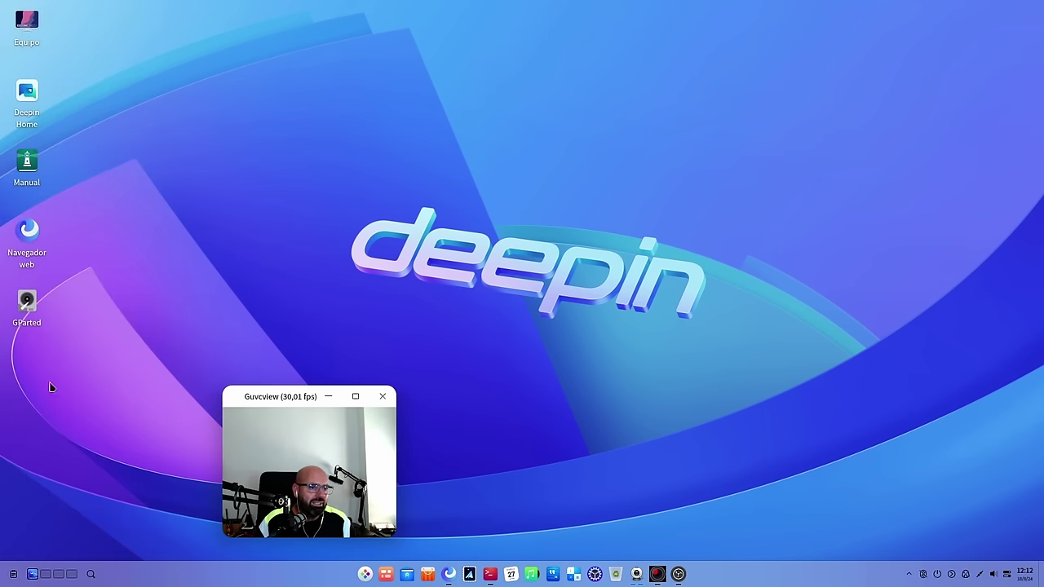
click(13, 574)
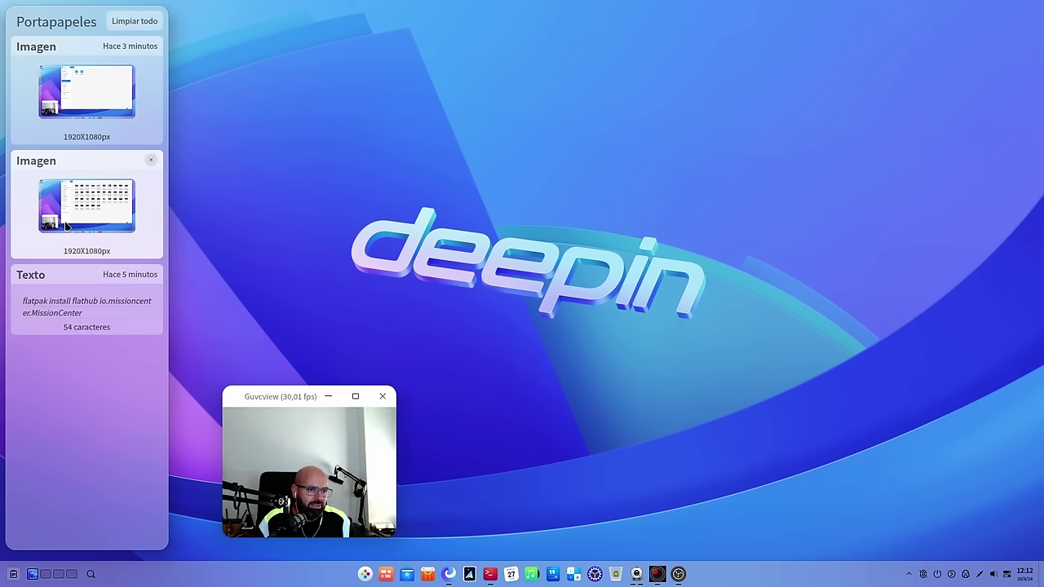
click(90, 100)
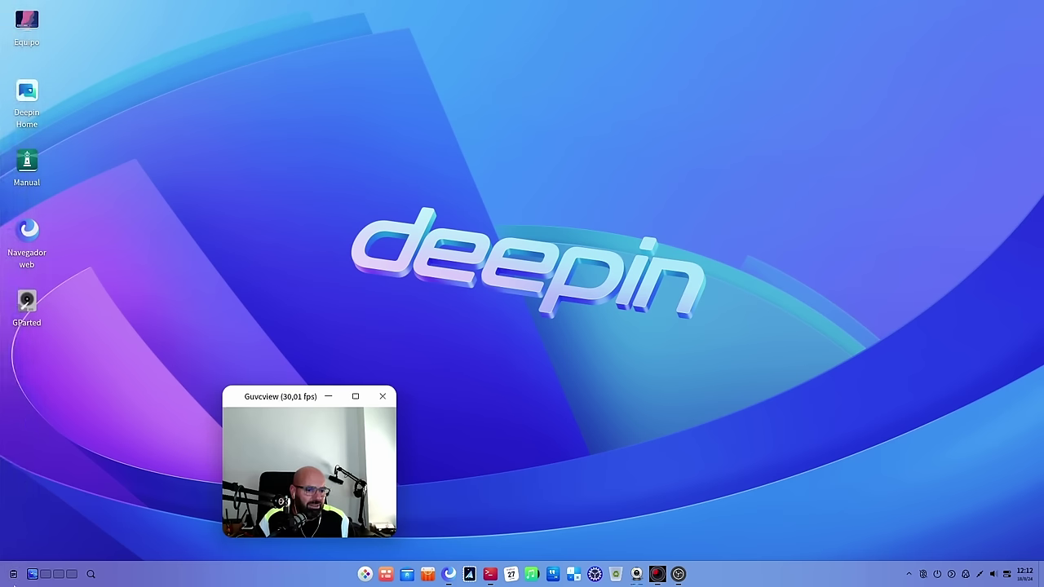
- Delete the newest image from the clipboard history and copy the remaining image entry
click(11, 574)
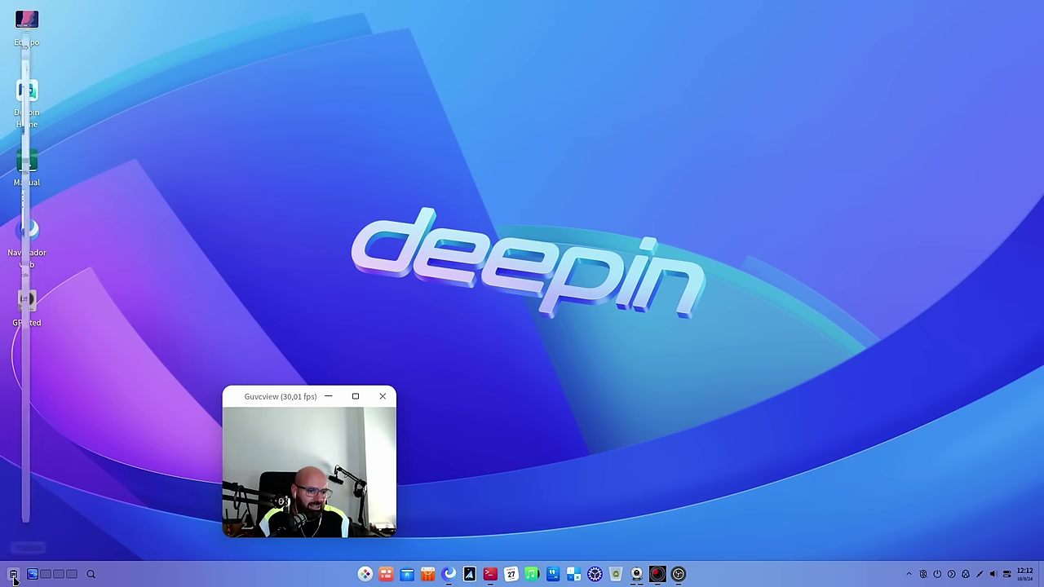
click(150, 46)
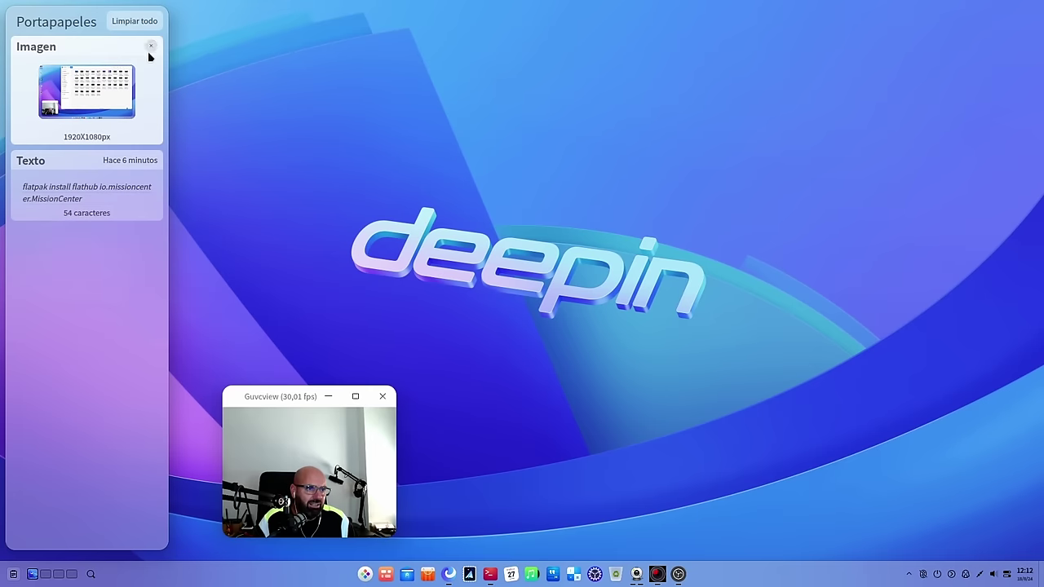
click(66, 99)
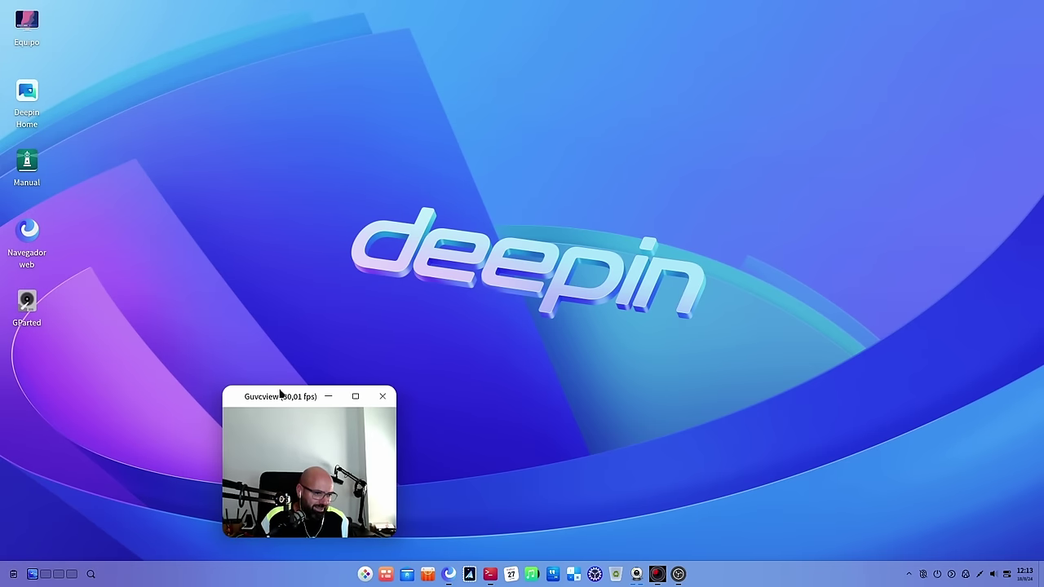
- Move the Guvcview window back aside and view the other workspaces before returning to the first one
drag(280, 394, 62, 392)
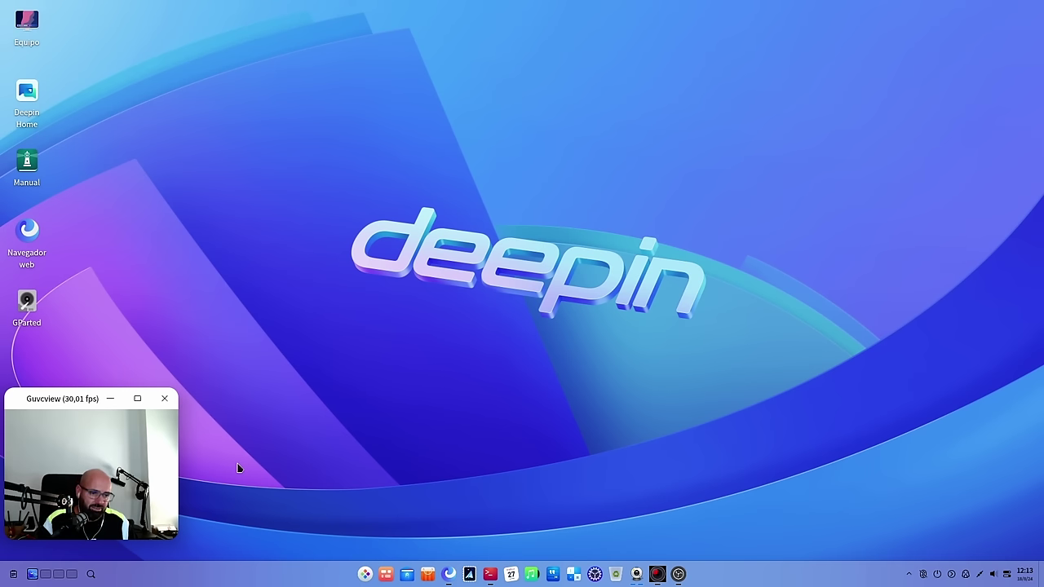
click(45, 578)
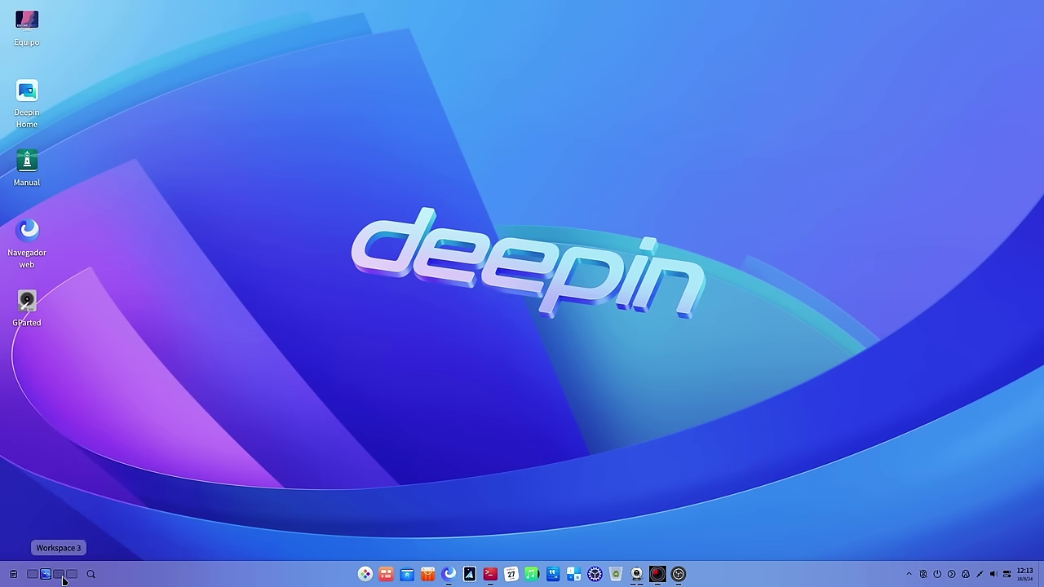
click(59, 575)
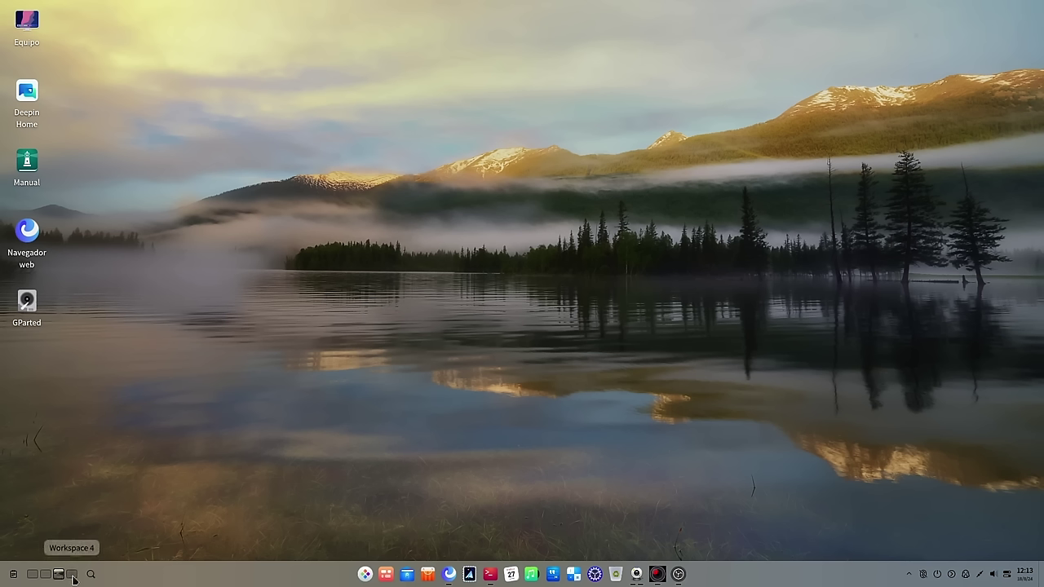
click(72, 575)
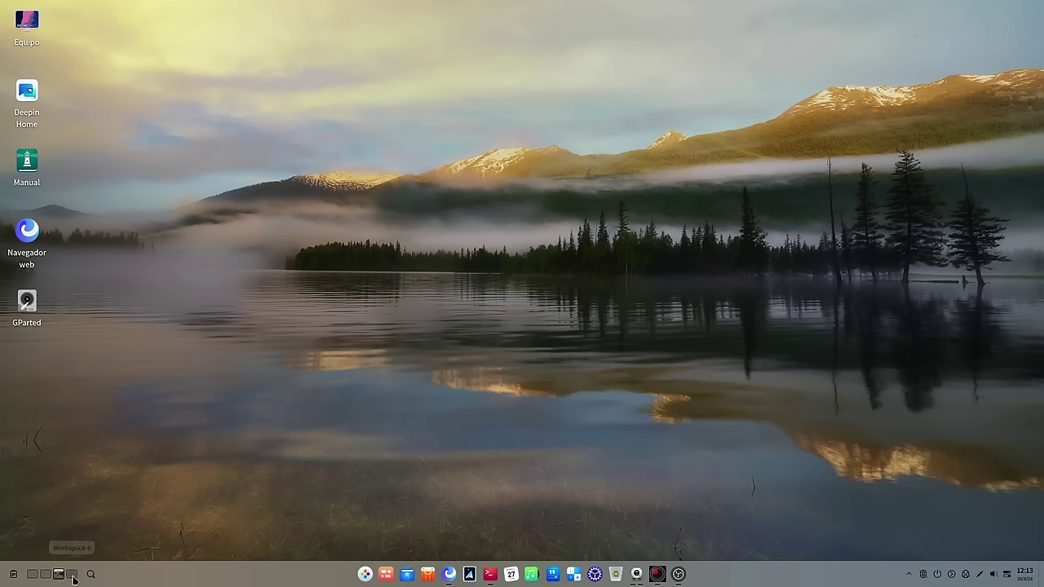
click(31, 574)
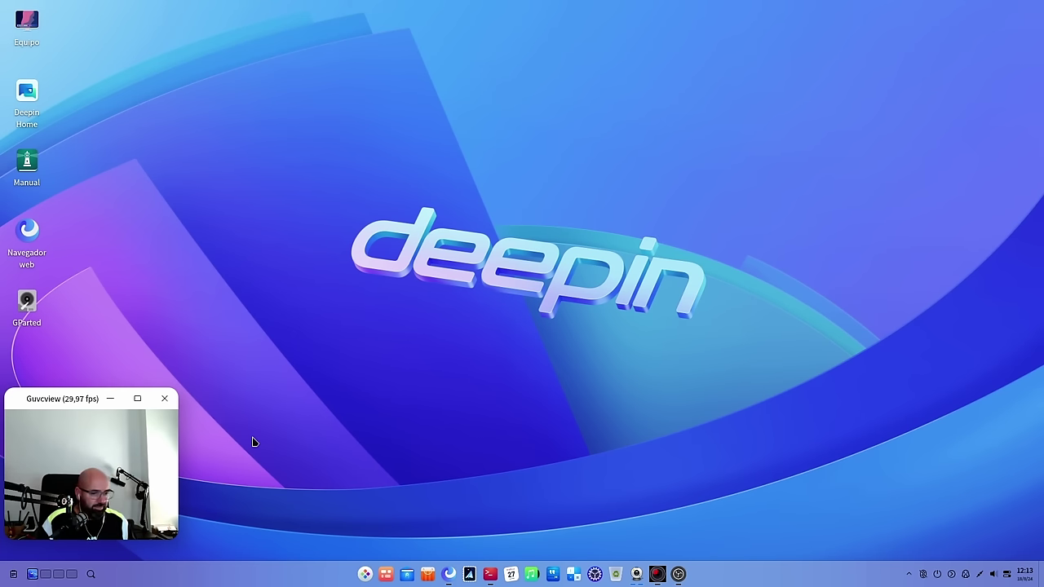
- Search the system for "firefox" with the global search
click(90, 574)
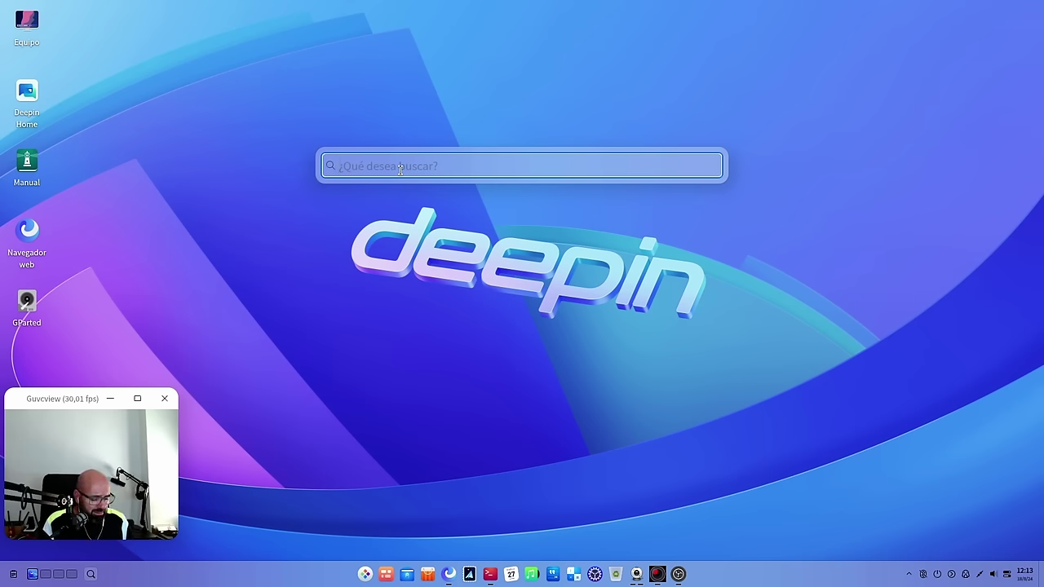
text(fir)
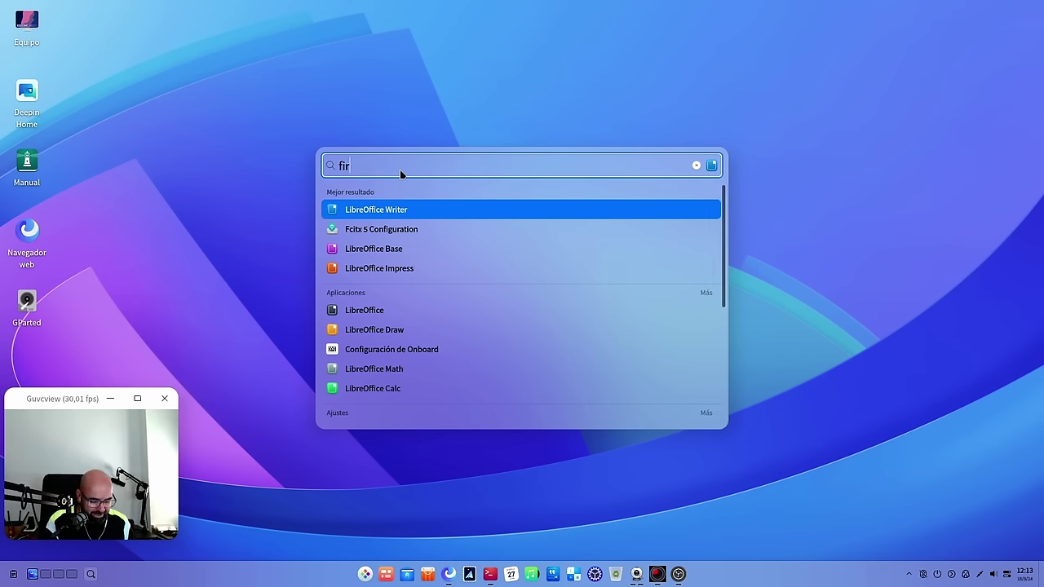
text(efox)
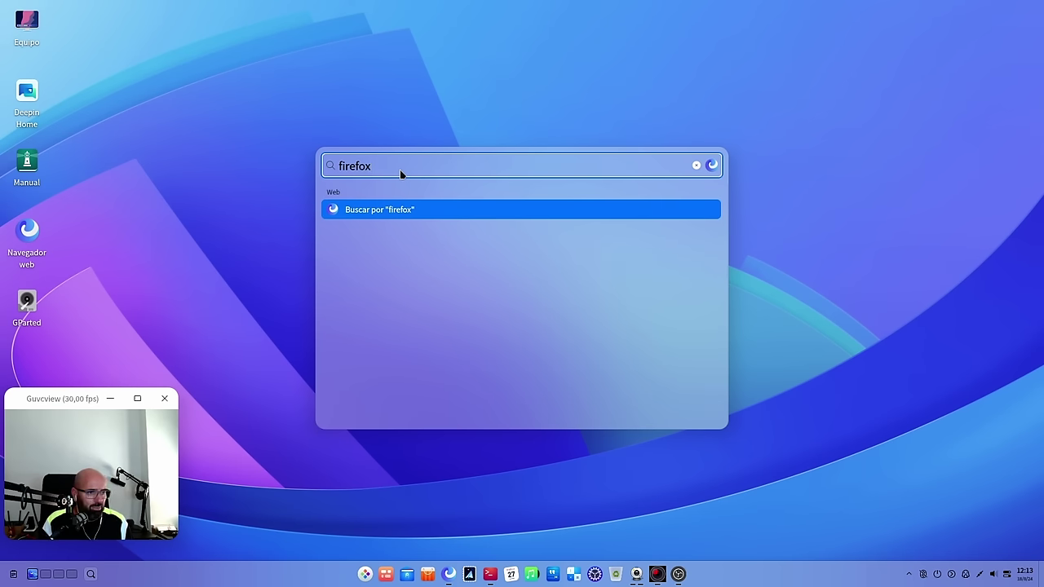
- Replace the global search term with "arc" and close the search after viewing the matches
key(BackSpace)
key(BackSpace)
key(BackSpace)
key(BackSpace)
key(BackSpace)
key(BackSpace)
key(BackSpace)
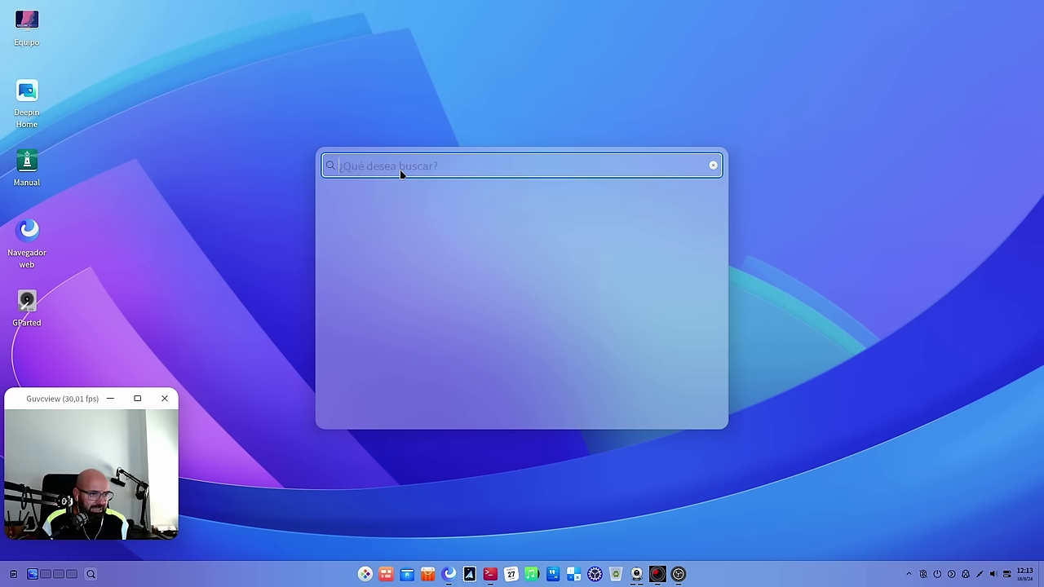
text(arc)
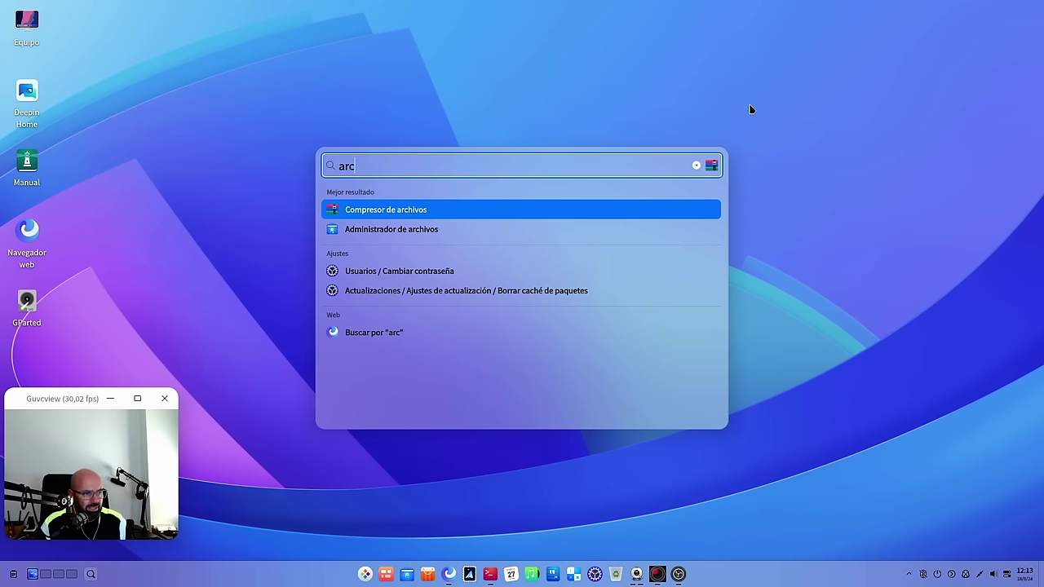
key(Escape)
click(308, 397)
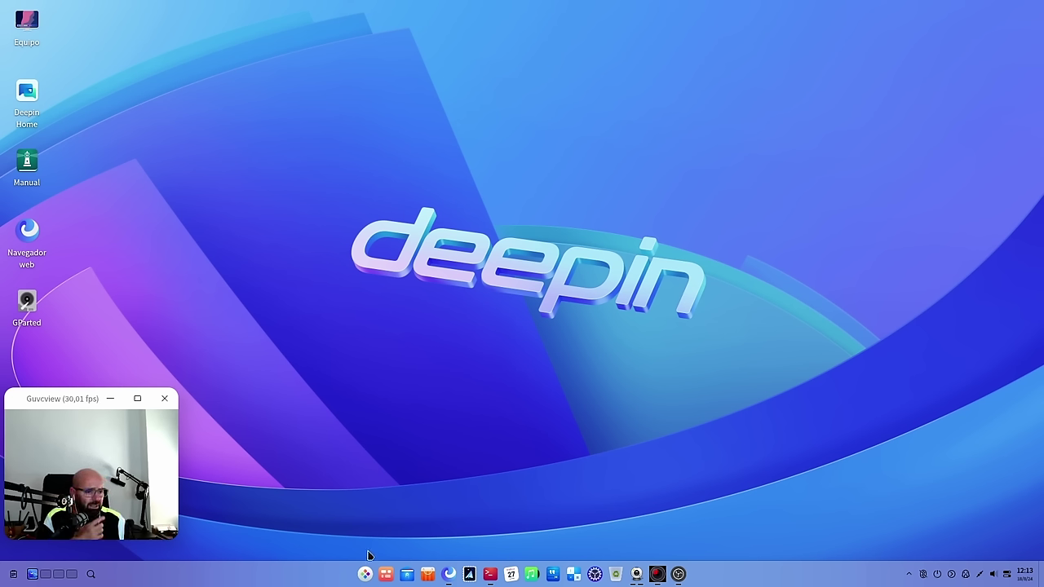
- View the hidden tray icons and the Bluetooth status, and close the Bluetooth view
click(909, 576)
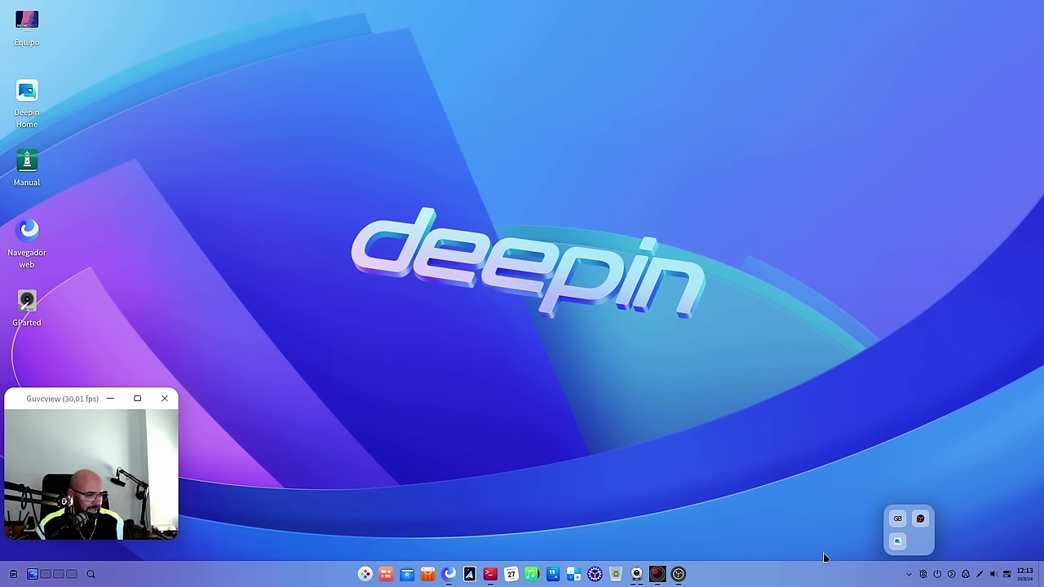
click(923, 575)
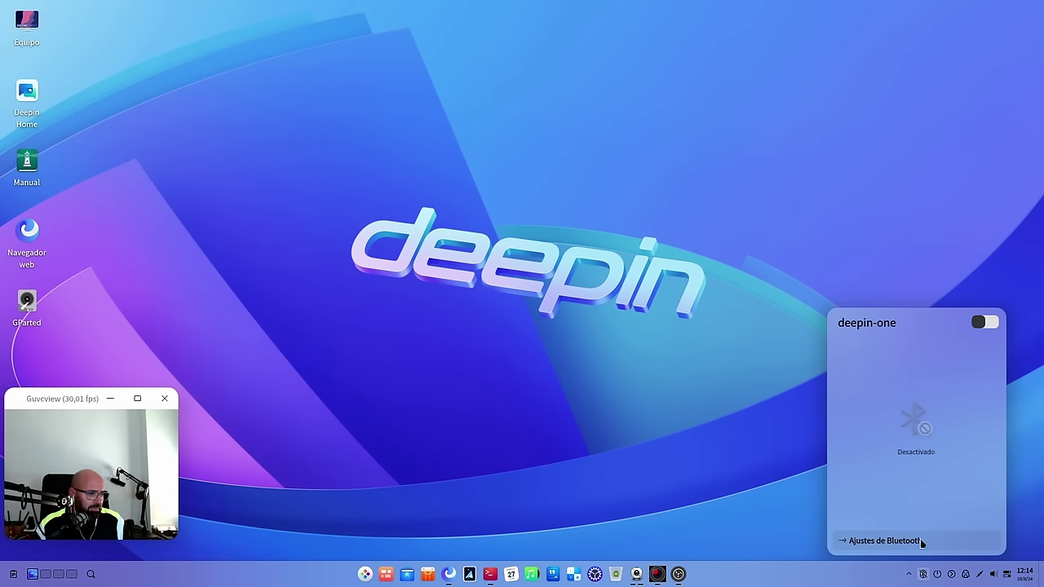
click(752, 417)
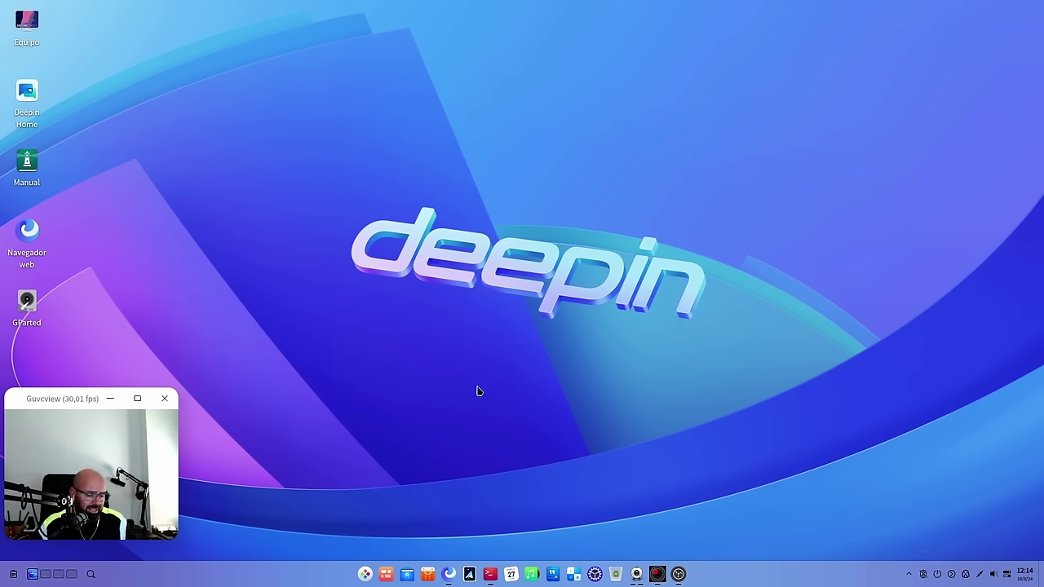
- Open the UOS AI assistant and send it the message "hoi"
click(966, 575)
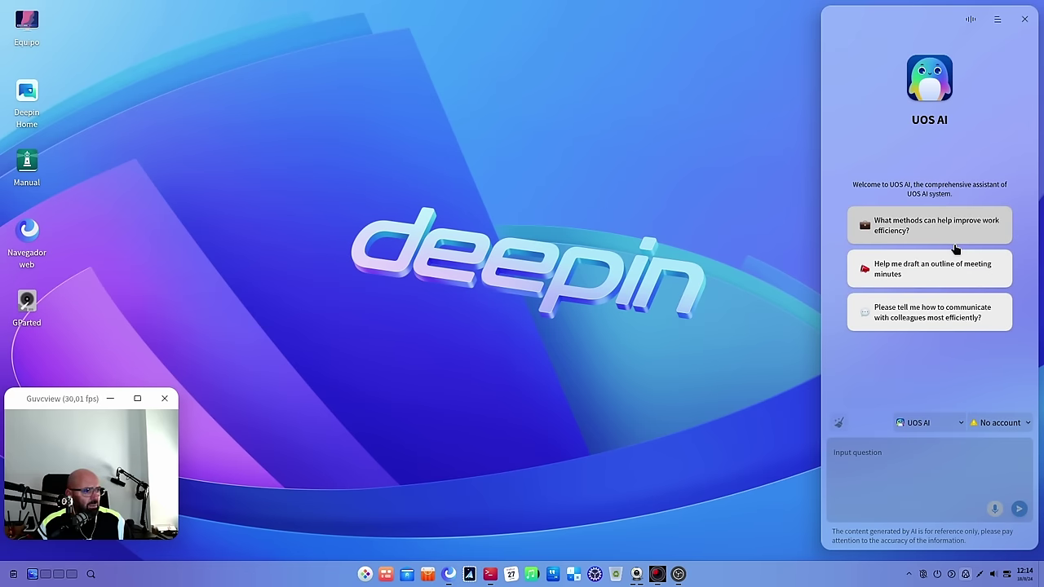
click(907, 465)
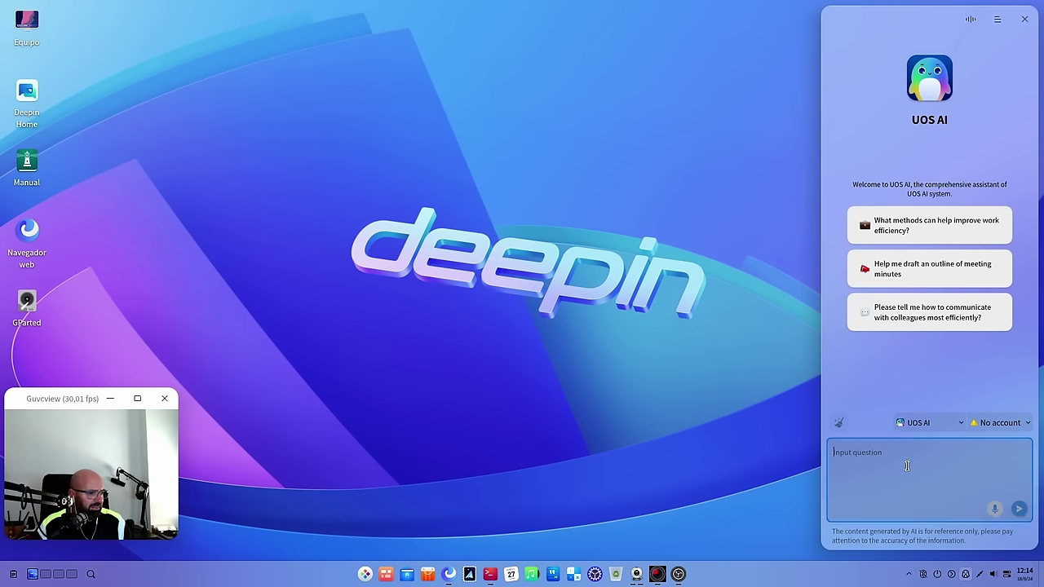
text(hoi)
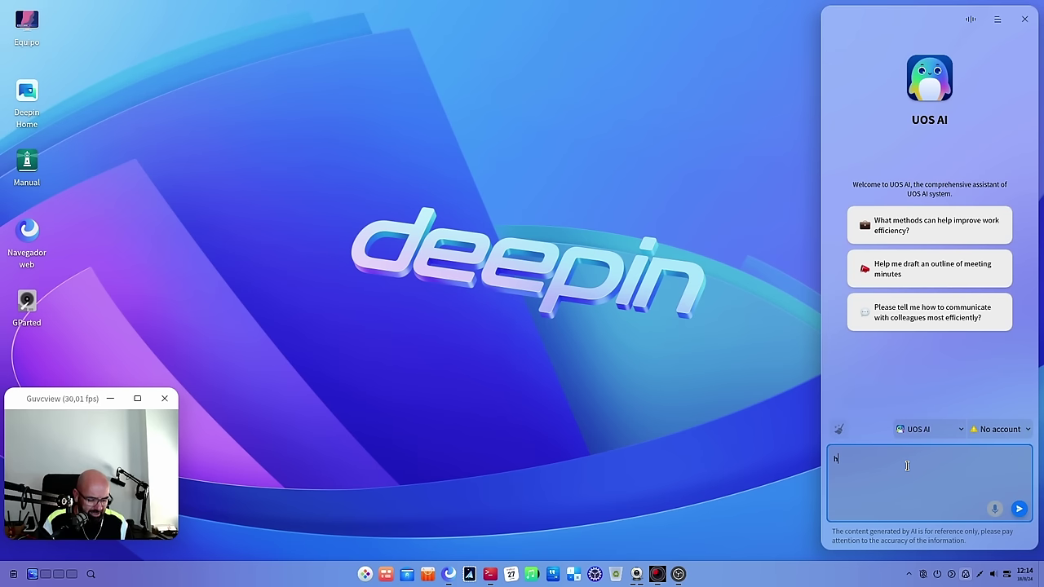
key(Return)
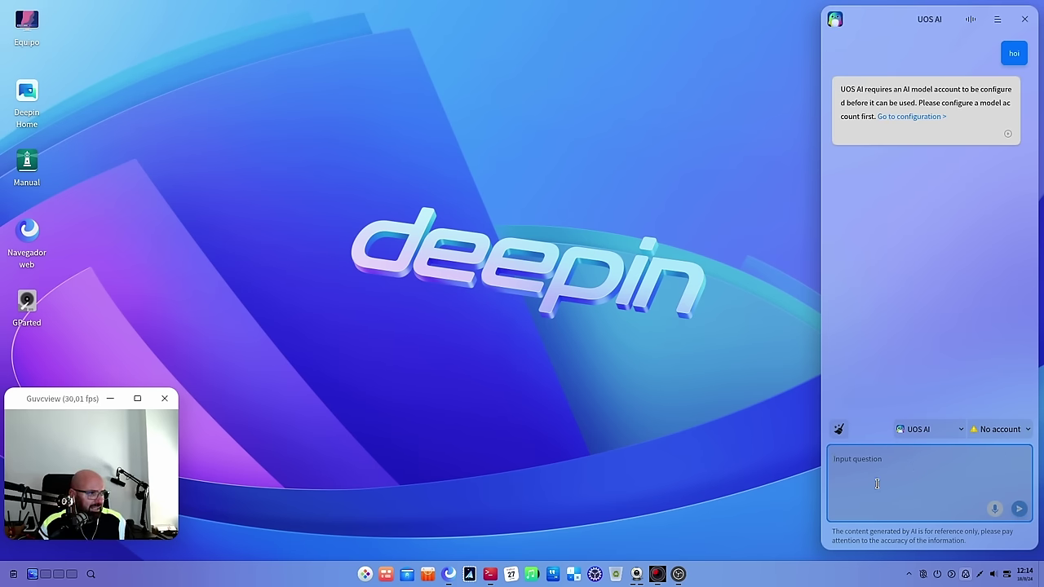
- Send the message "hi" to the UOS AI assistant and close the assistant
text(hi)
key(Return)
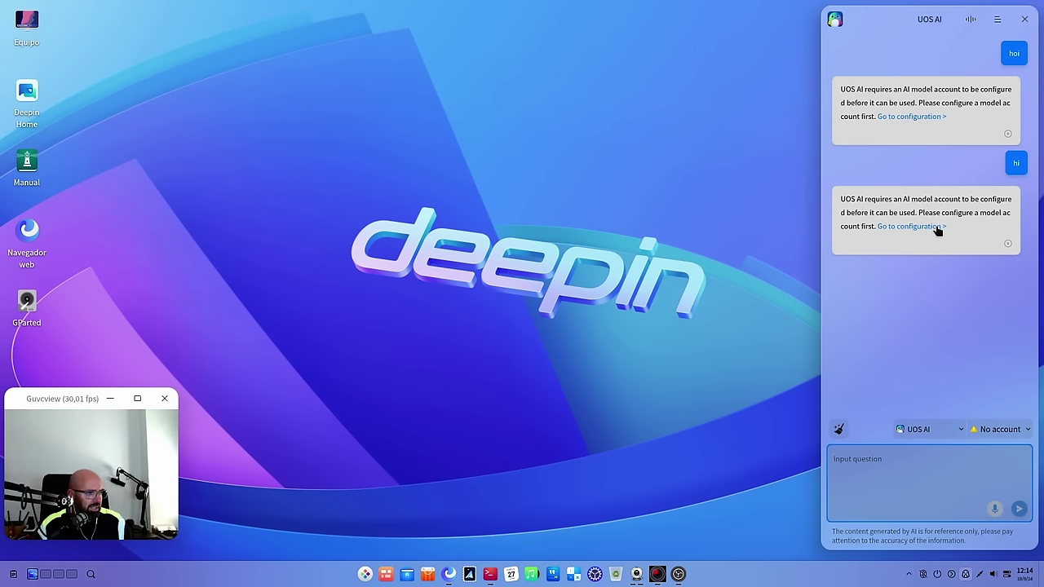
click(1024, 19)
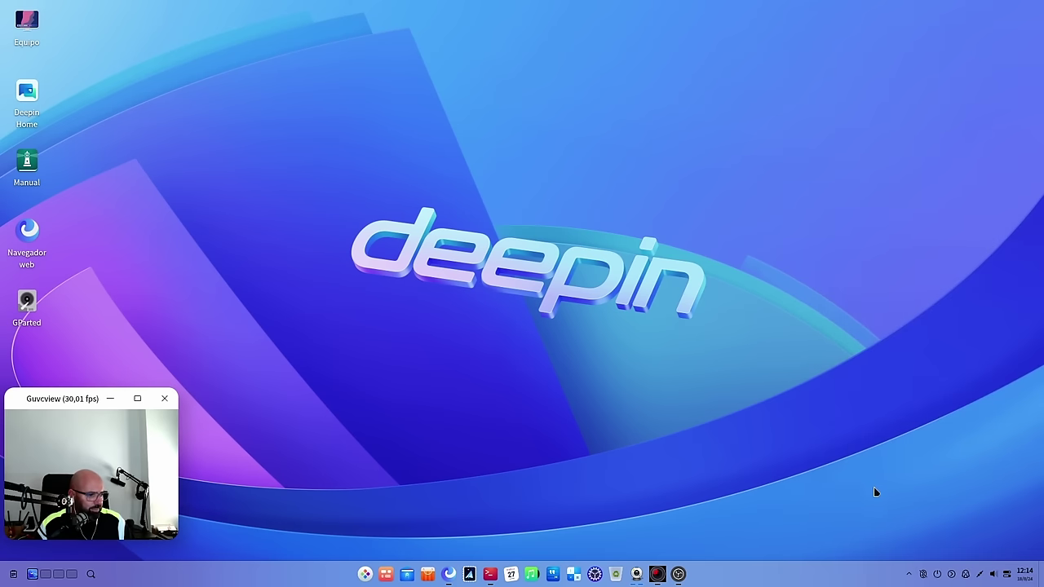
- View the quick settings, and open the system monitor to see the running processes before closing it
click(1006, 574)
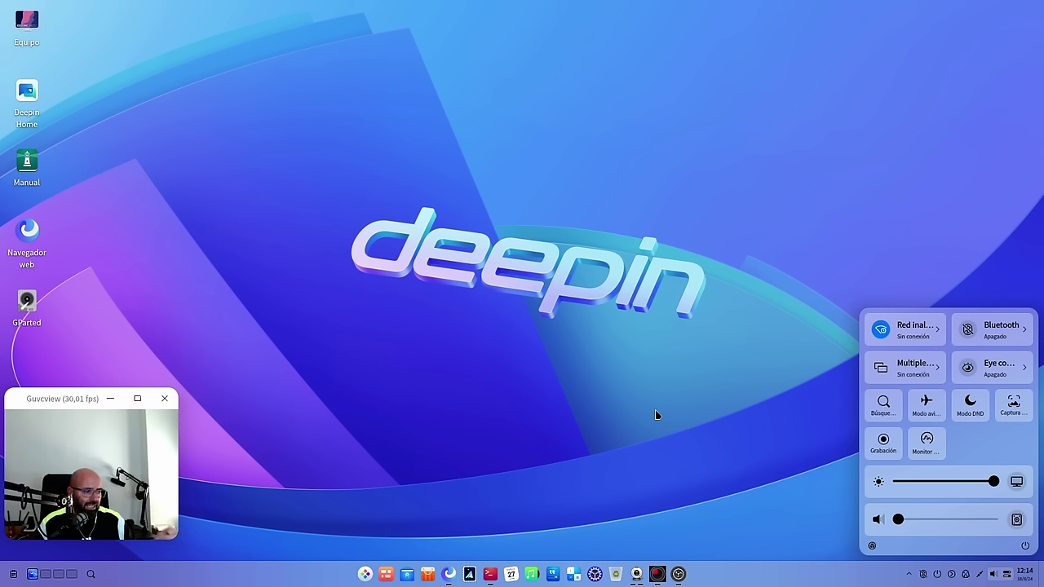
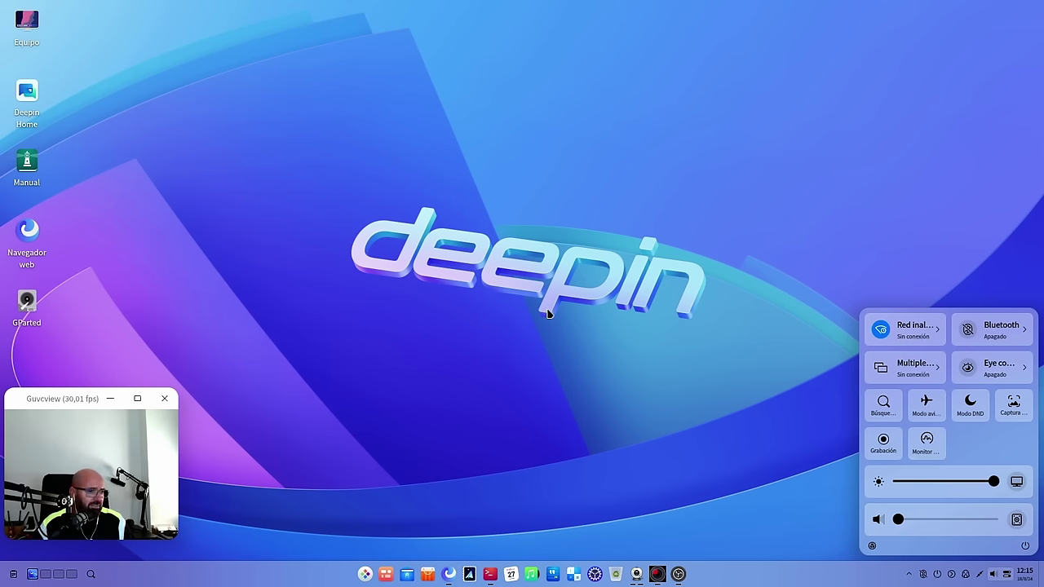
key(ctrl+shift+Escape)
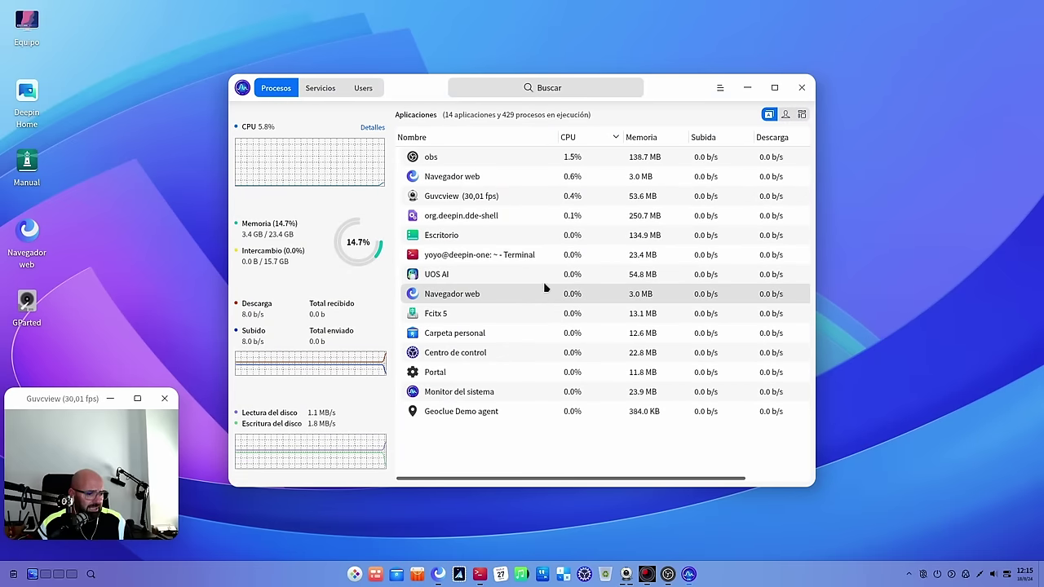
click(802, 87)
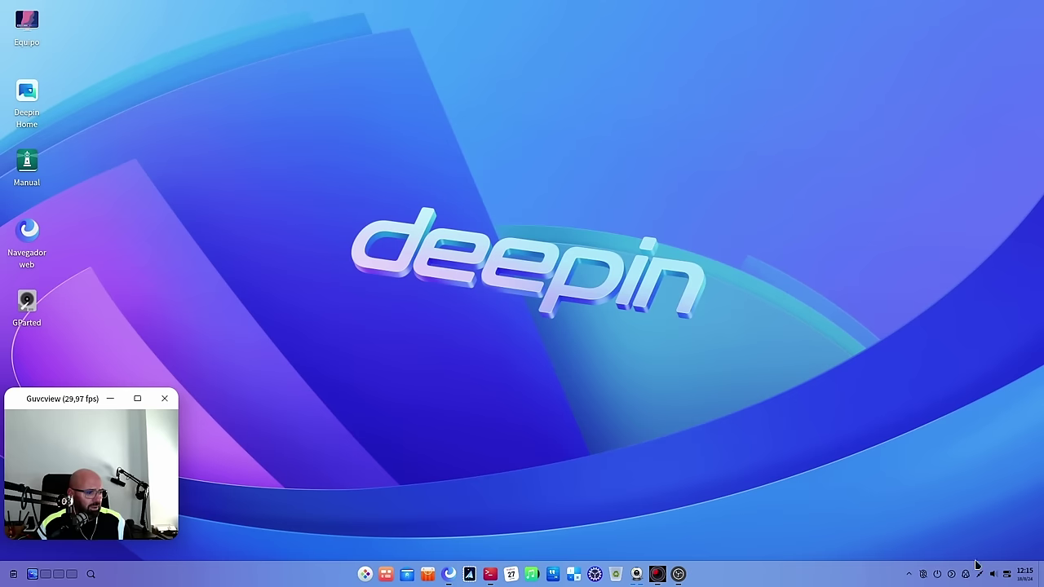
- View the month calendar belonging to the desktop clock and dismiss it
click(1024, 574)
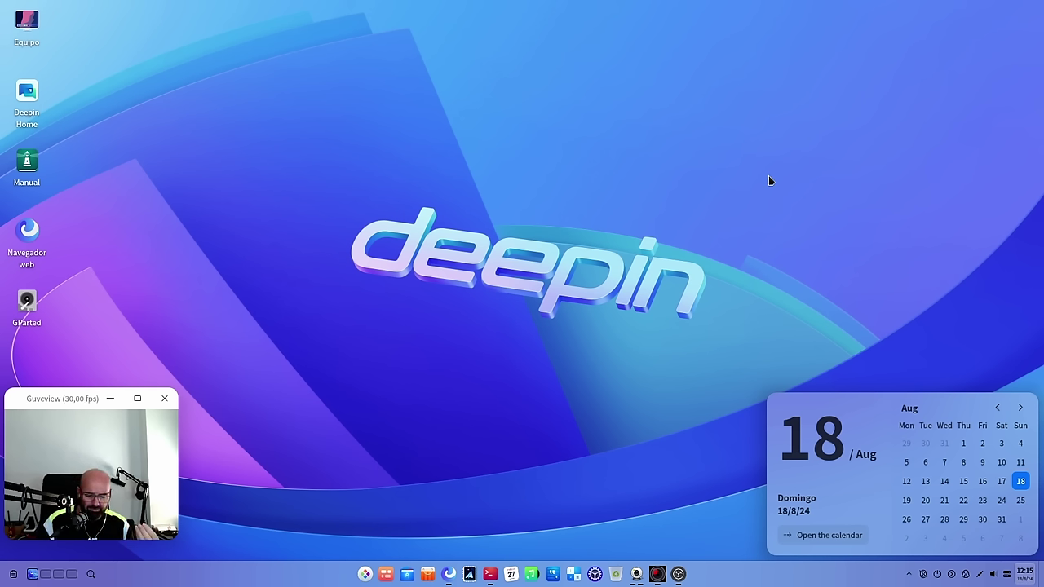
click(769, 123)
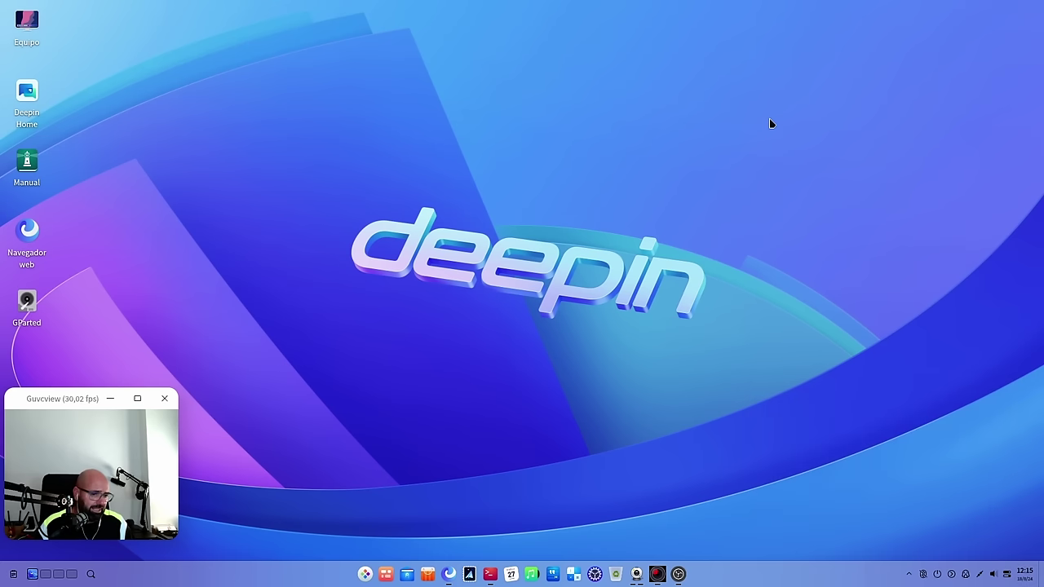
- Open the Imágenes folder from the application launcher and close its file manager window after viewing it
click(365, 575)
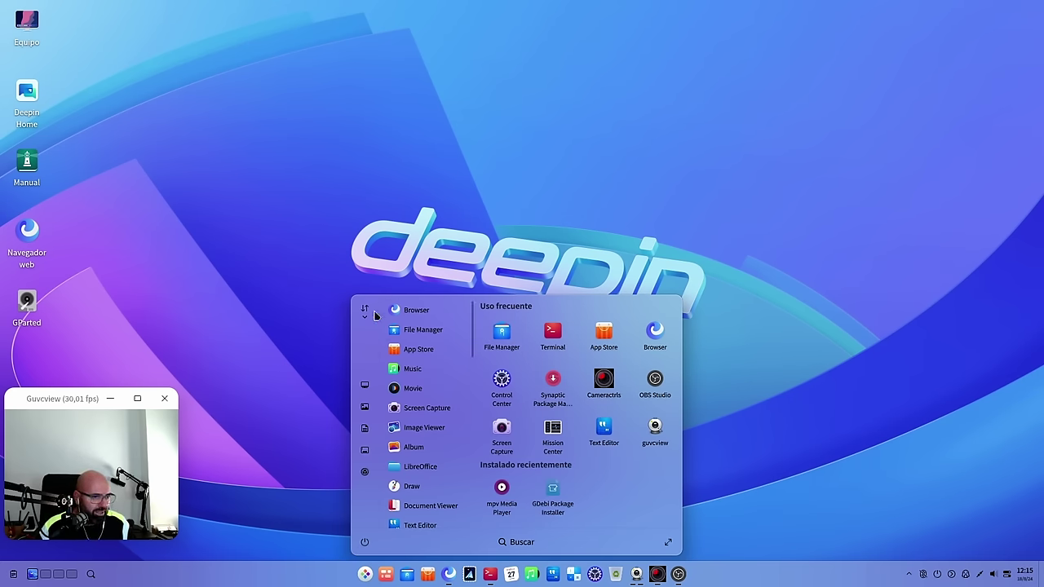
click(365, 410)
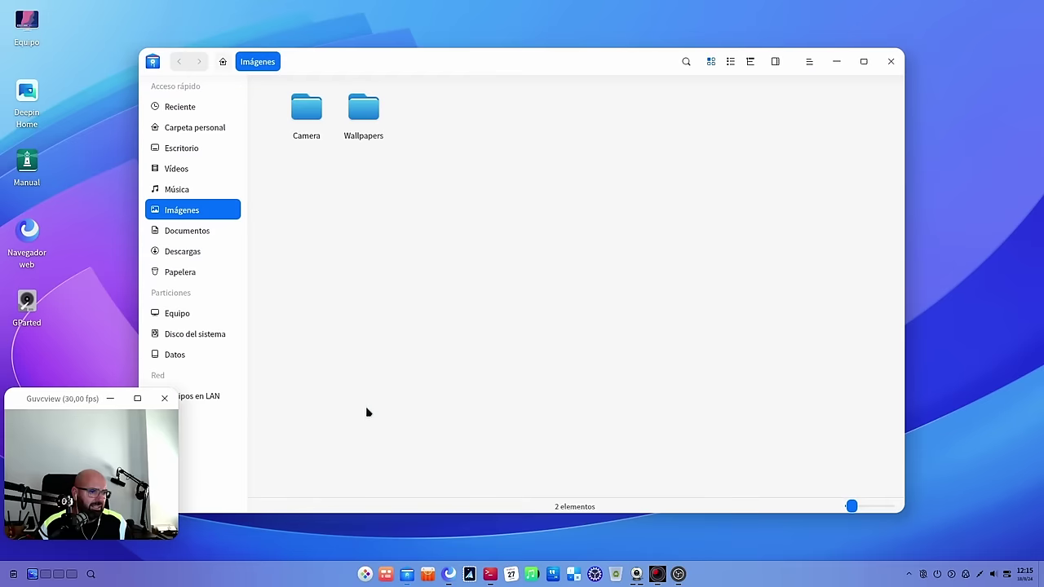
click(889, 64)
- Browse the application list in the launcher and open Device Manager
click(365, 573)
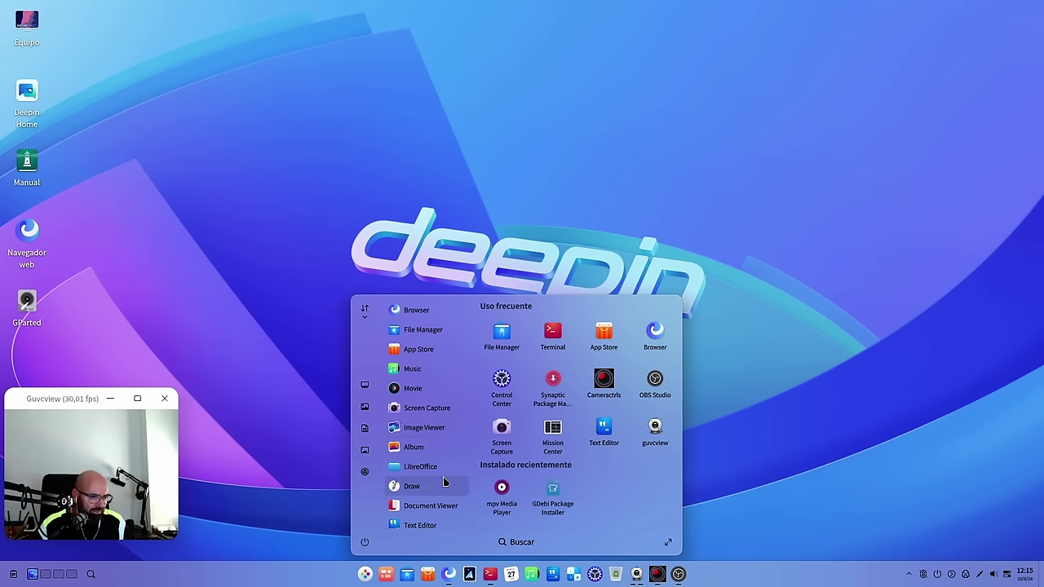
scroll(443, 477, down, 5)
scroll(445, 431, up, 4)
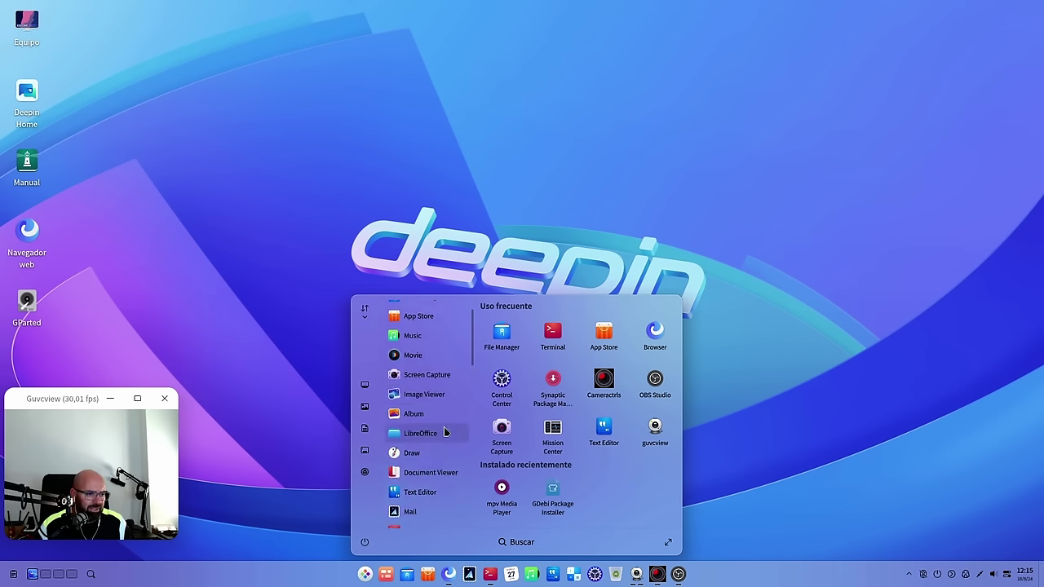
scroll(445, 432, down, 3)
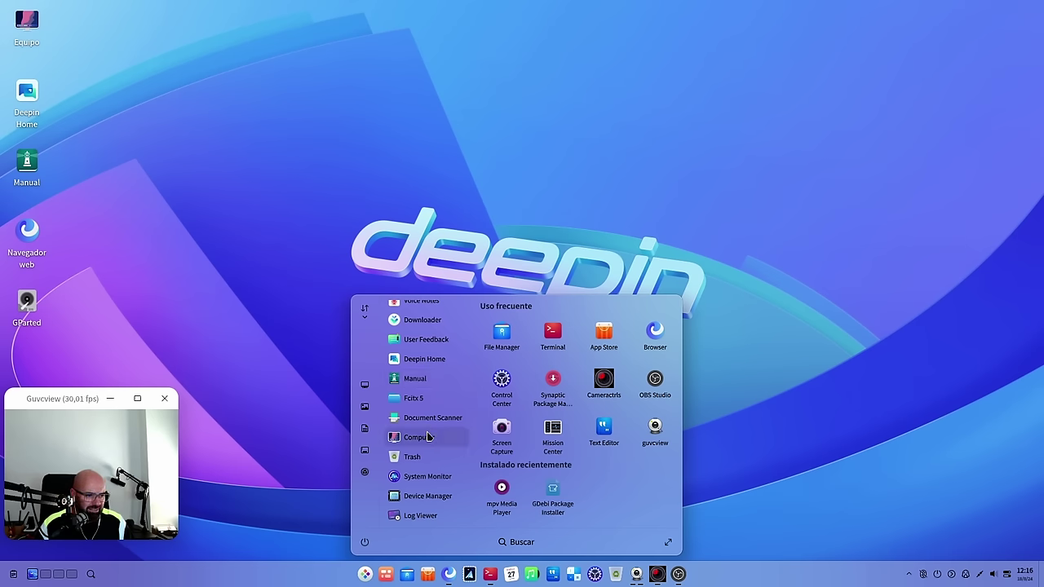
scroll(426, 437, up, 3)
scroll(432, 440, down, 3)
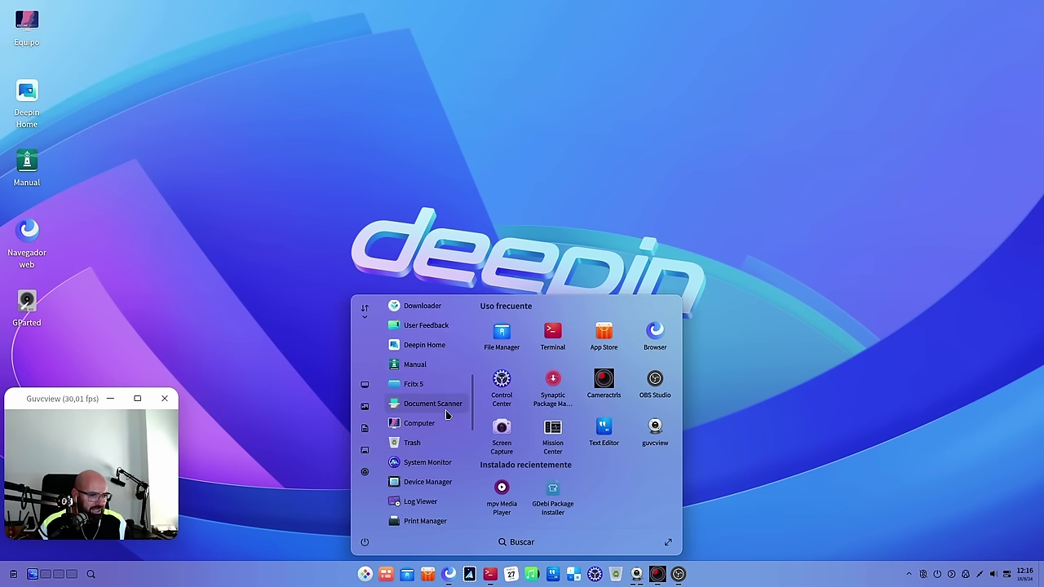
key(Escape)
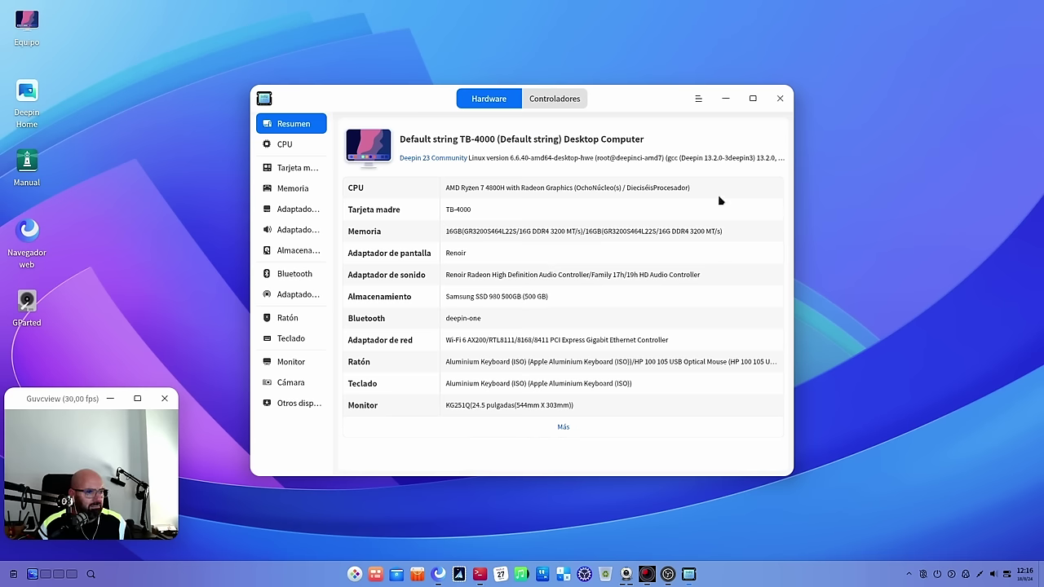
- Examine the driver status in Device Manager, and return to the hardware information to view the motherboard and display adapter details
click(568, 106)
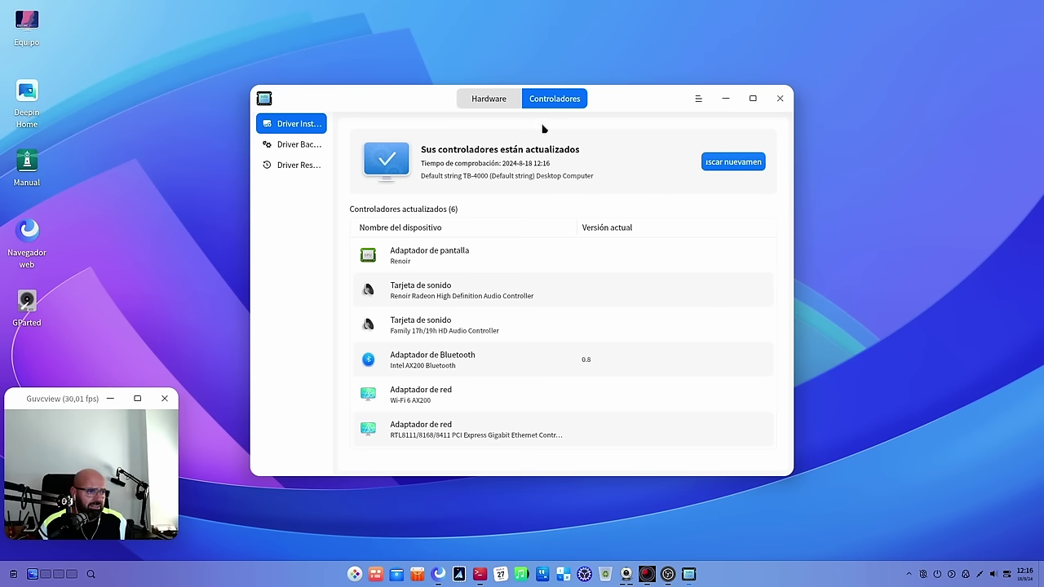
click(492, 101)
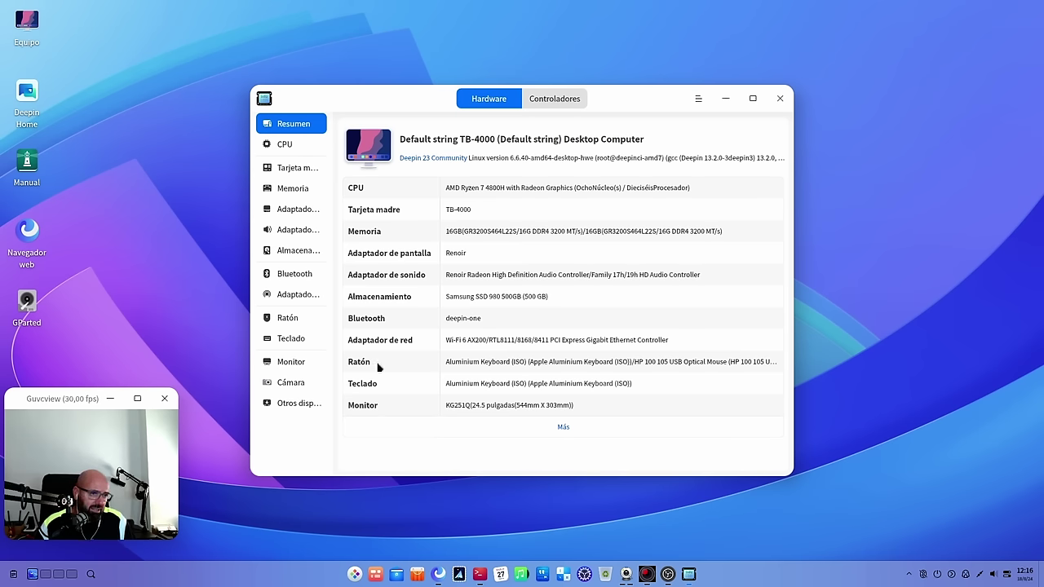
click(293, 167)
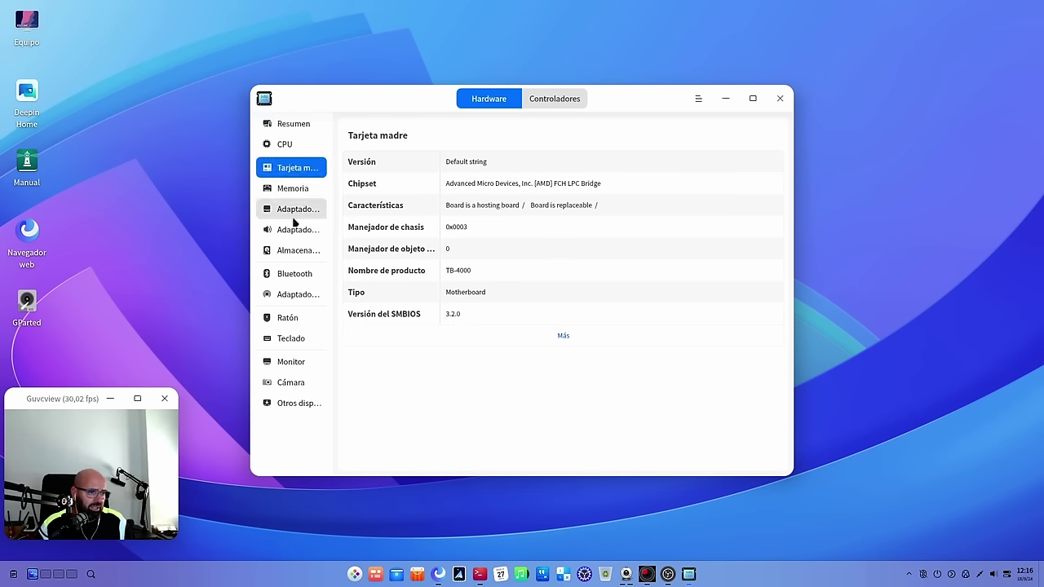
click(286, 252)
click(294, 210)
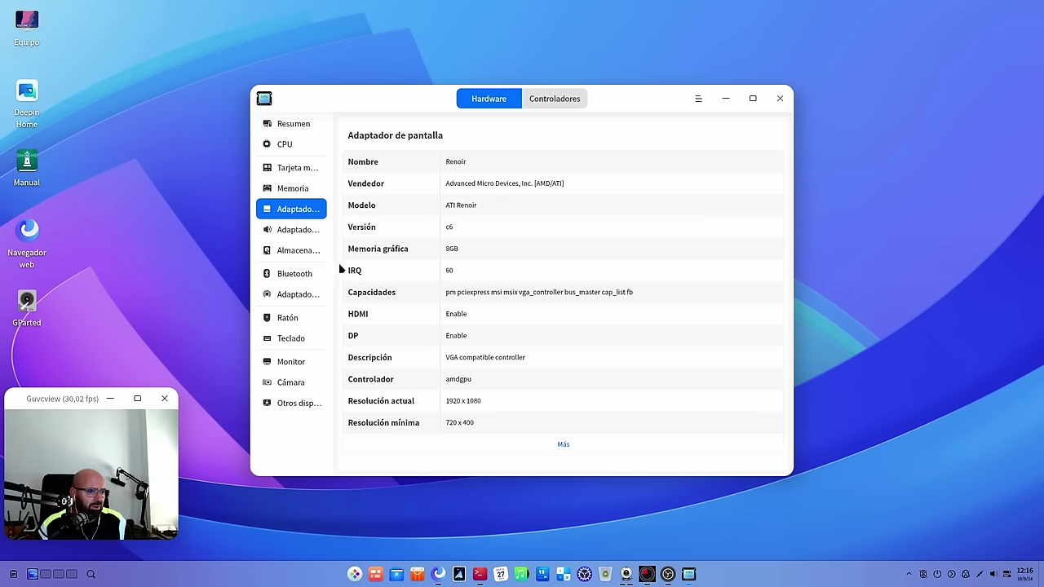
- Maximize Device Manager to view the keyboard, sound adapter and motherboard details, and close it
click(752, 98)
click(62, 253)
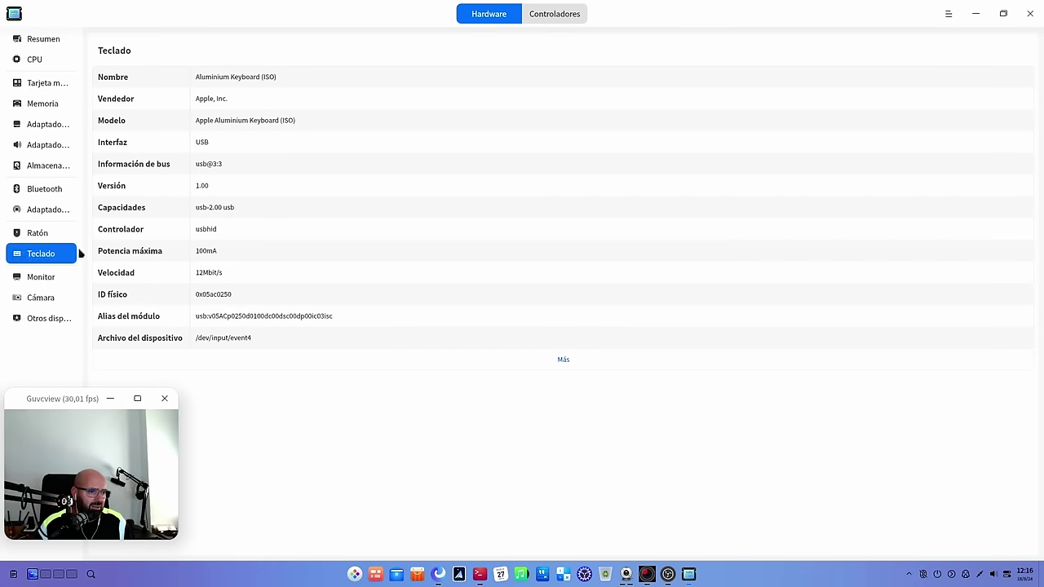
click(48, 142)
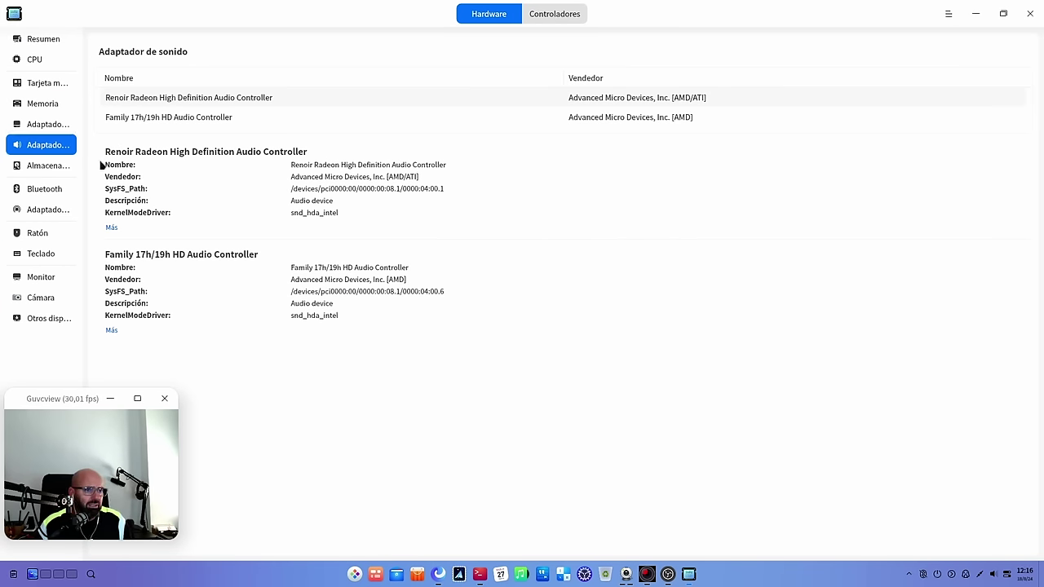
click(42, 84)
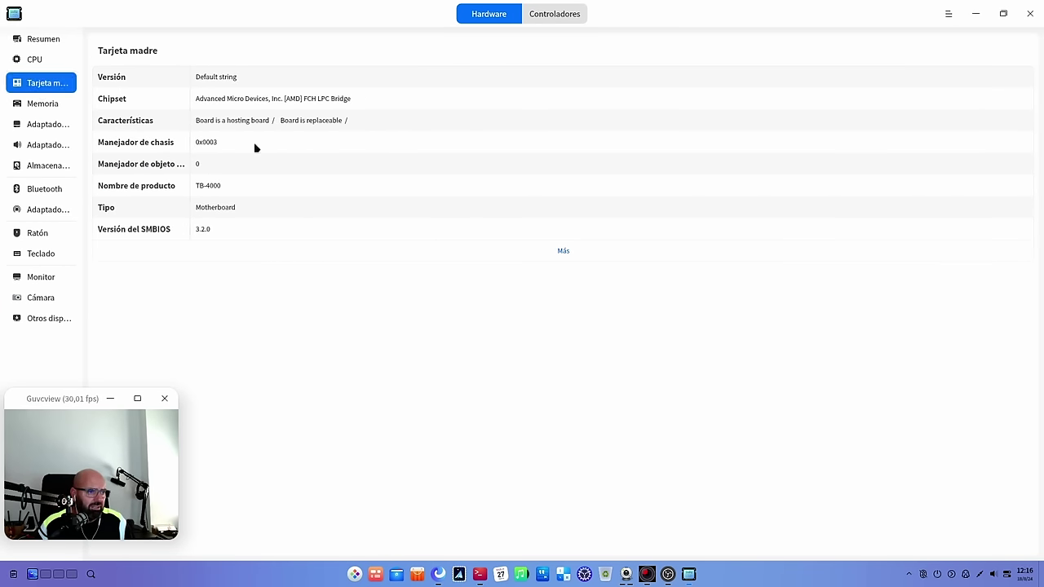
click(1029, 14)
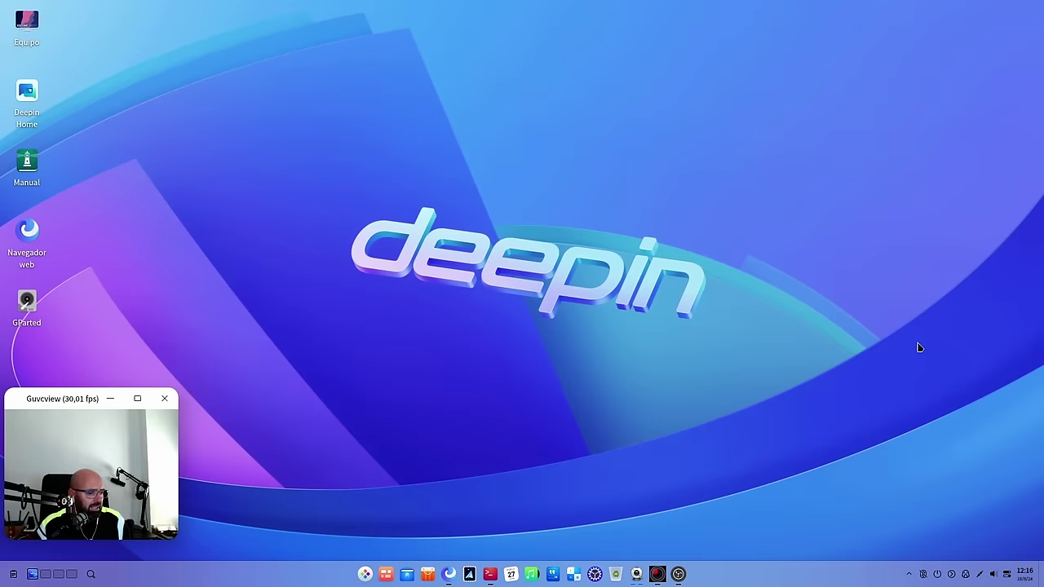
- Browse the rest of the installed applications in the launcher and dismiss the launcher
click(364, 574)
scroll(412, 432, down, 10)
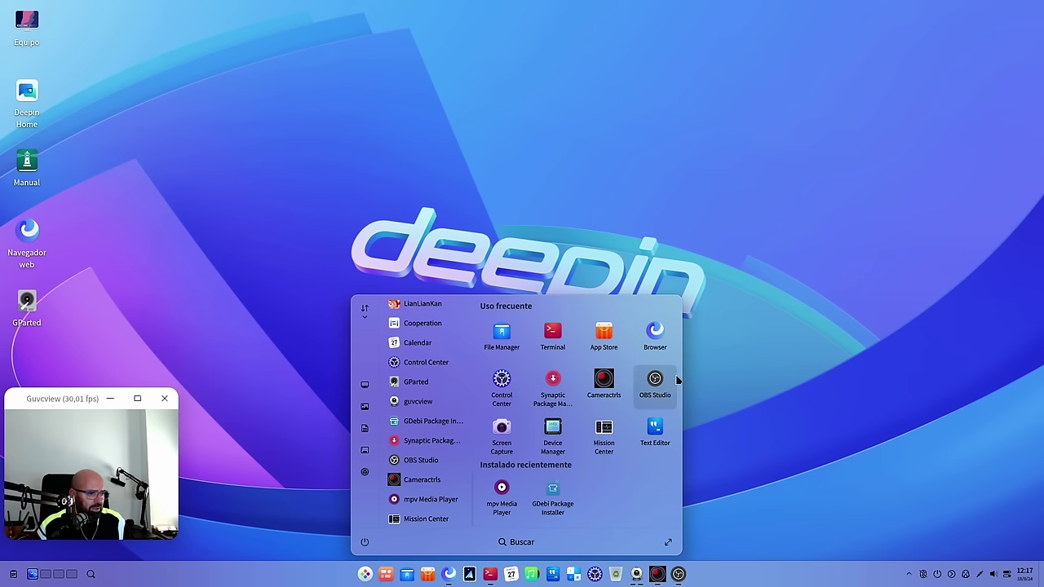
click(820, 398)
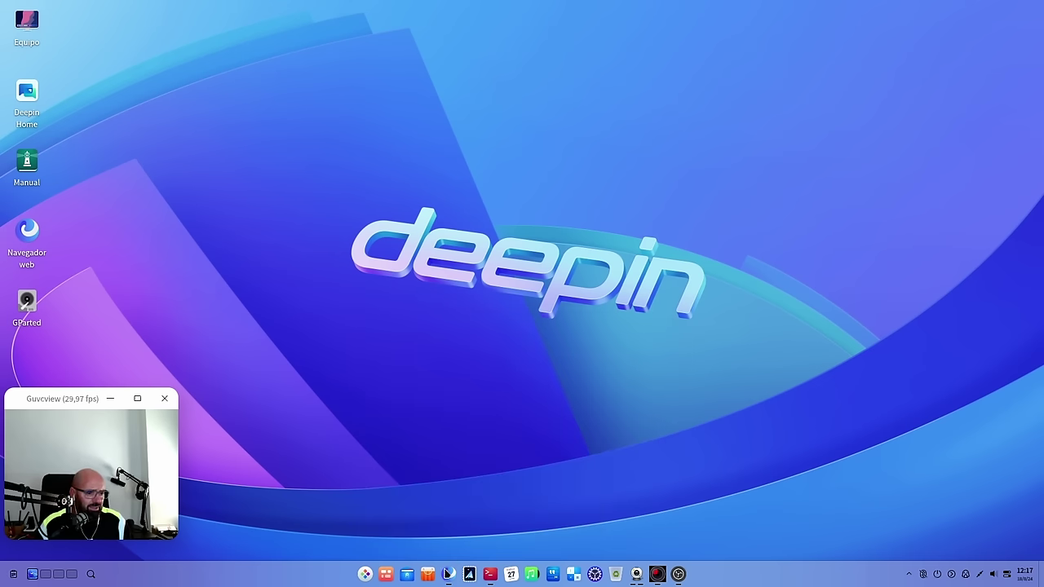
click(366, 574)
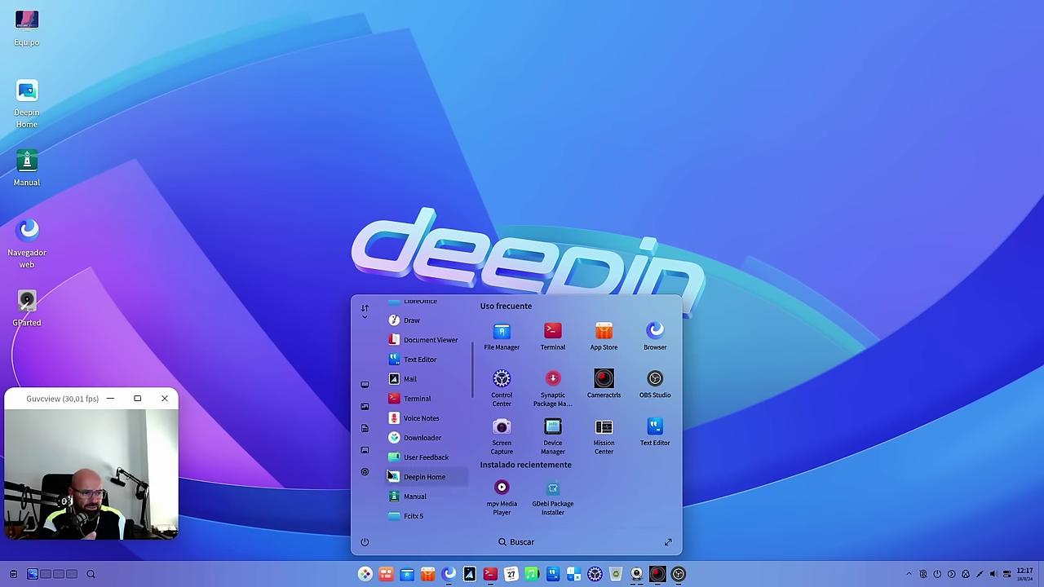
click(300, 373)
- Show the multitasking view with all workspaces and open windows, and return to the desktop
click(386, 574)
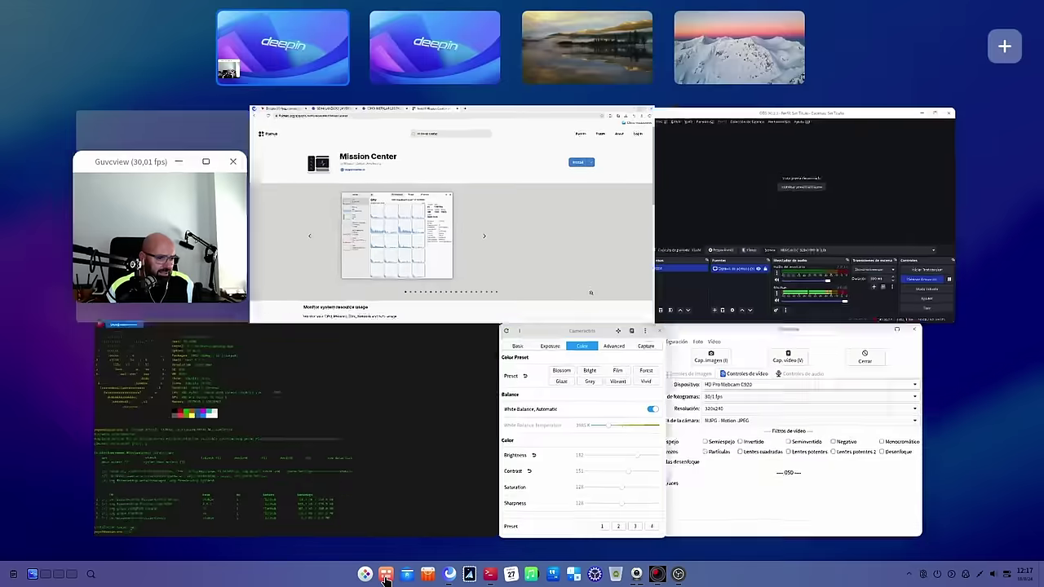
click(387, 579)
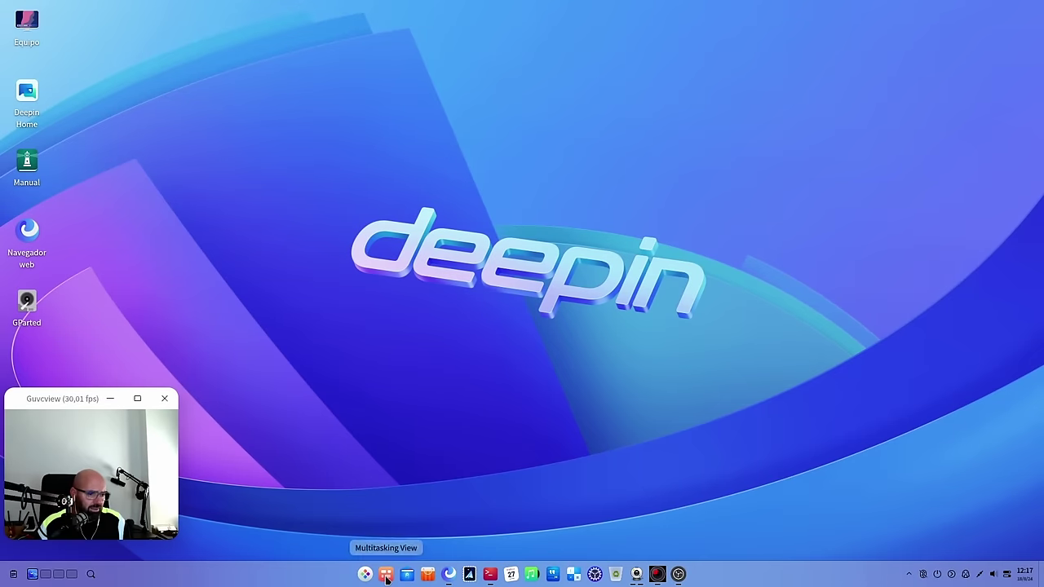
- Open the file manager, shrink its window and reposition it near the middle of the desktop
click(406, 578)
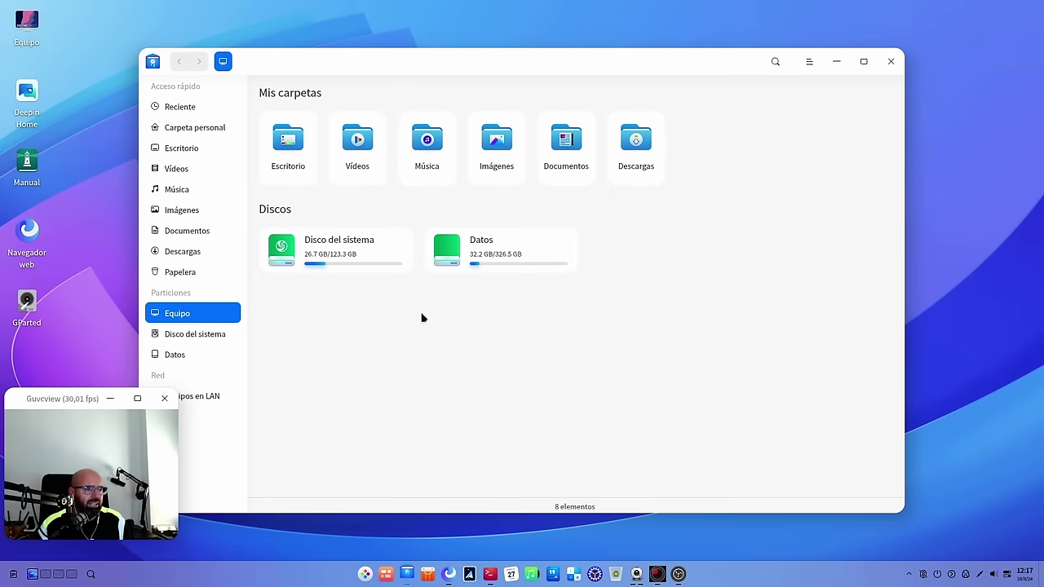
drag(401, 62, 441, 47)
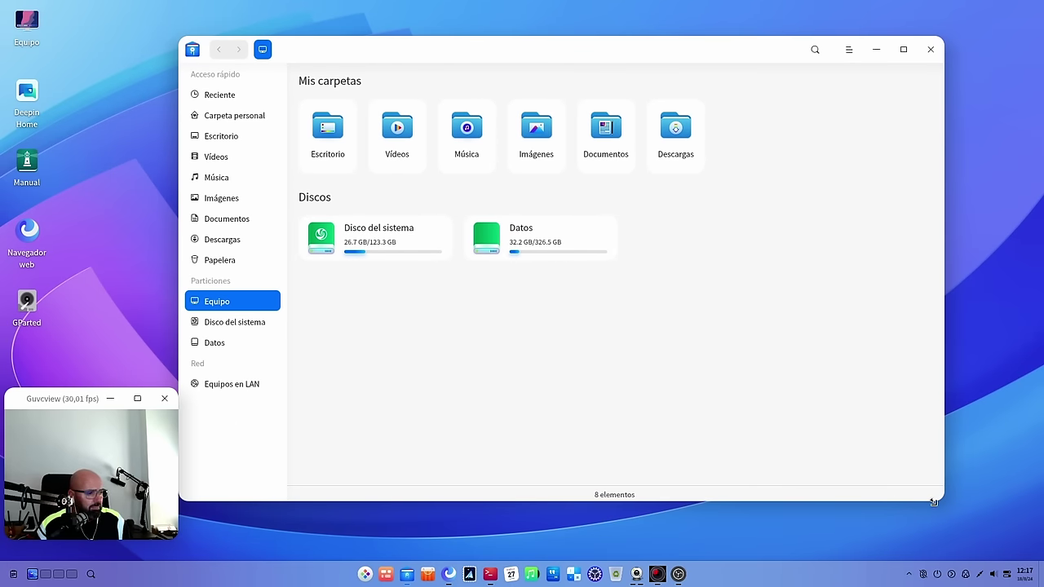
drag(941, 499, 774, 440)
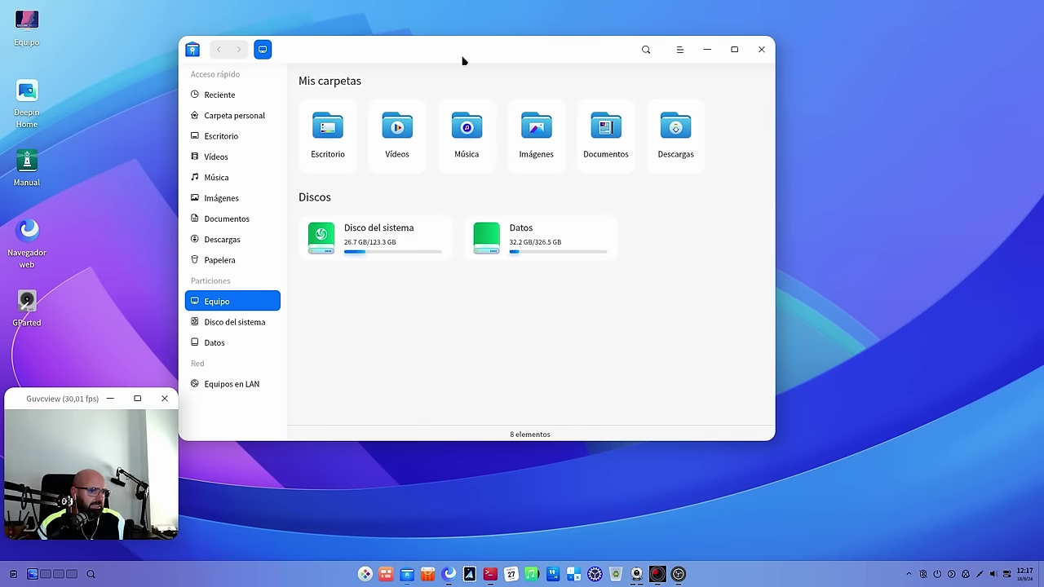
drag(463, 61, 557, 70)
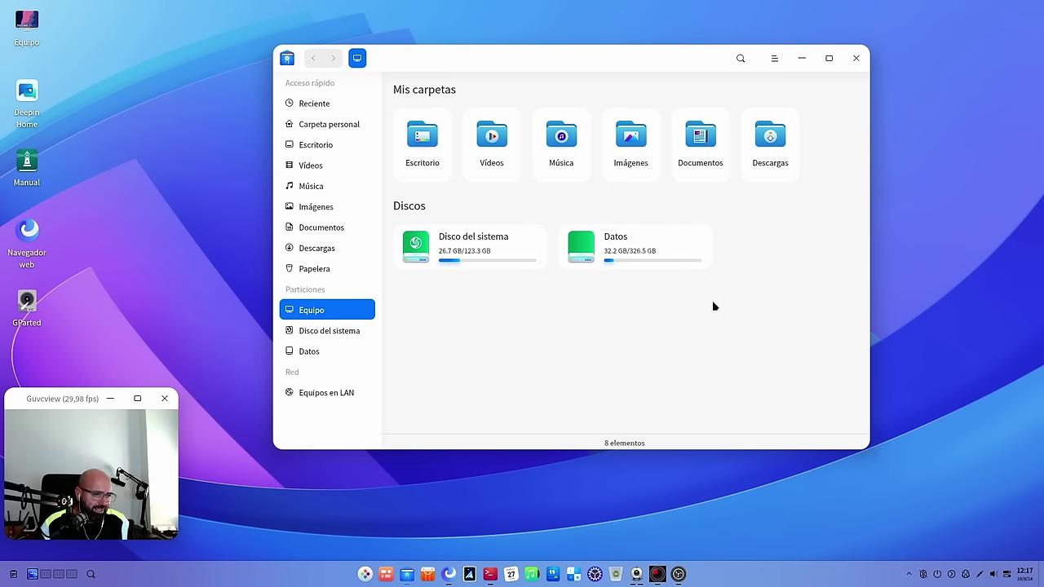
- View the contents of Disco del sistema and go back to the Equipo overview
double_click(502, 258)
click(314, 58)
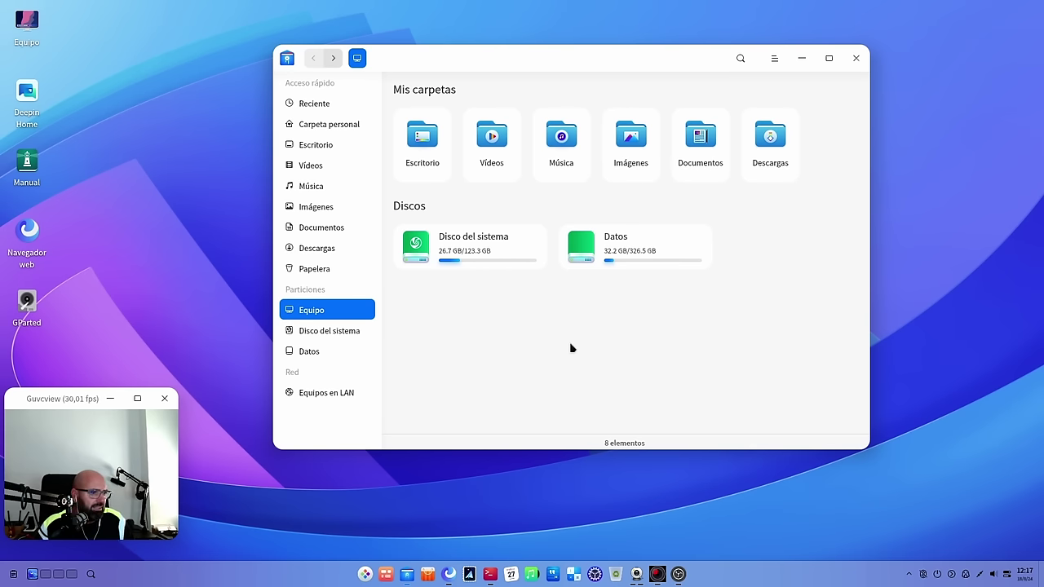
- Open the Vídeos folder and view the context menu of its empty area, dismissing it without choosing anything
click(482, 143)
double_click(482, 143)
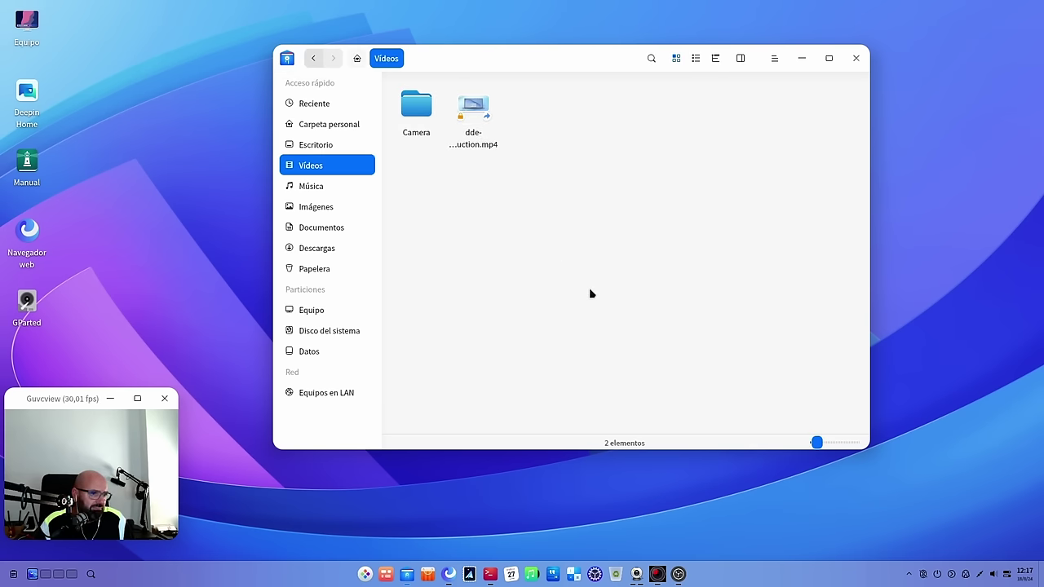
right_click(590, 291)
click(664, 459)
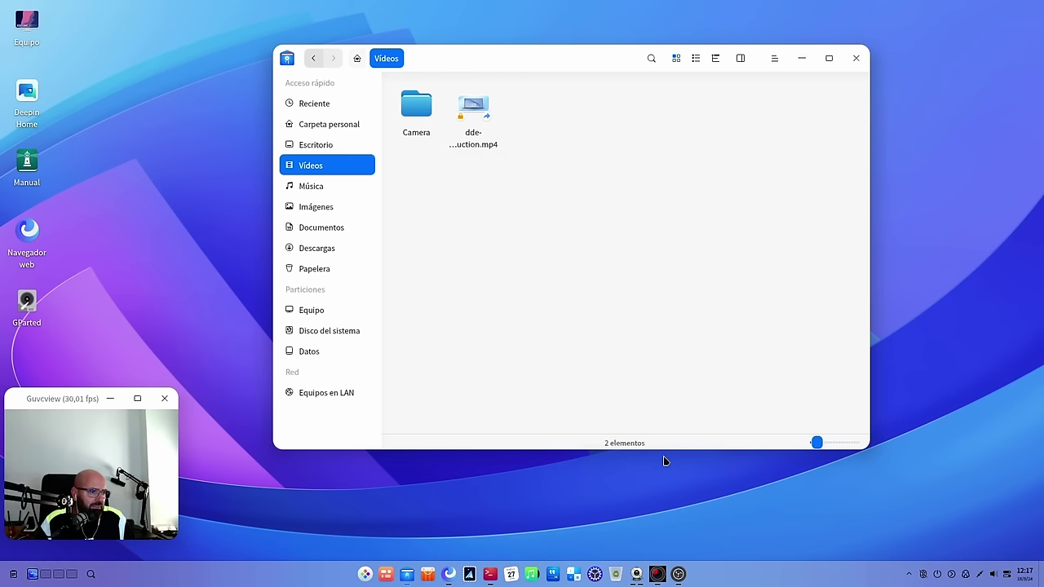
- View the properties of the Vídeos folder and close the properties window
click(609, 126)
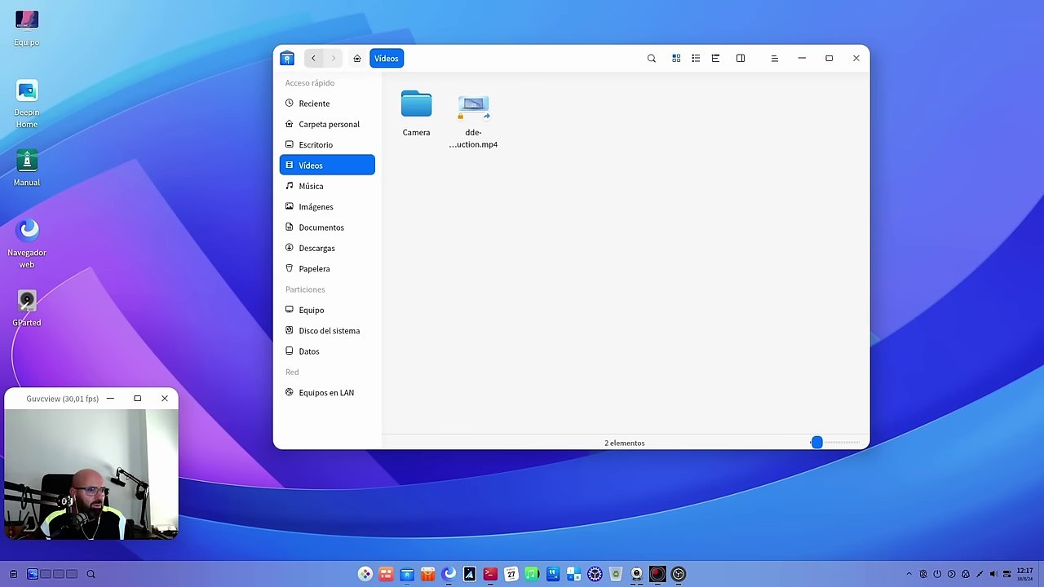
right_click(607, 126)
click(661, 287)
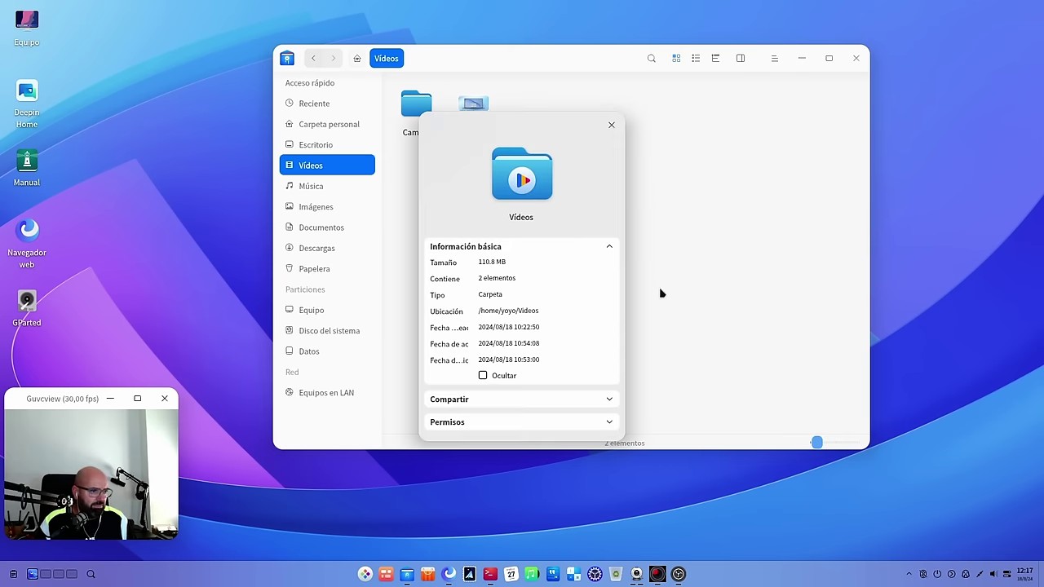
click(612, 124)
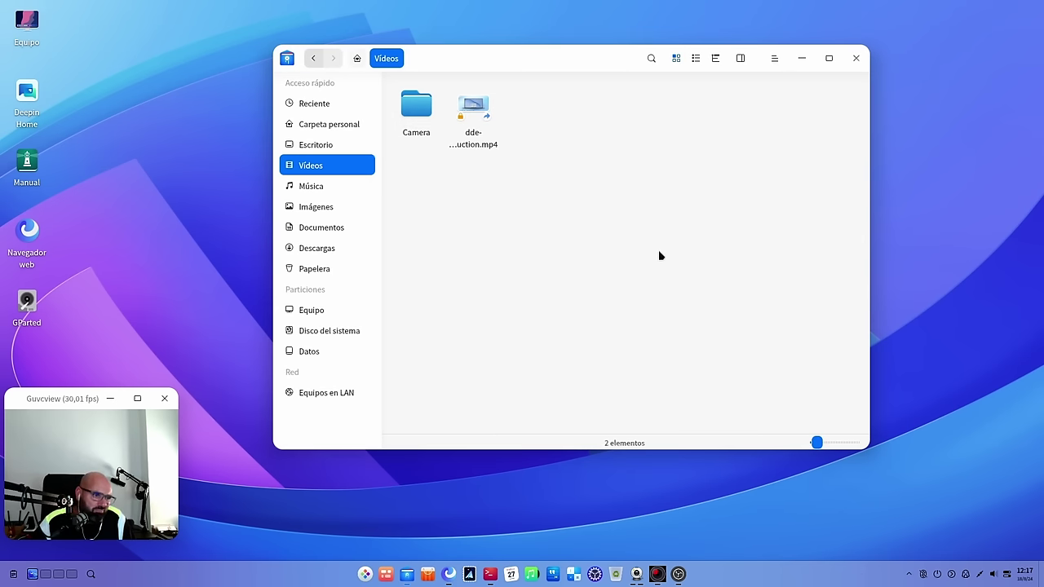
- Open Carpeta personal and compare its contents in list, tree and icon views, ending in icon view
click(696, 58)
click(676, 58)
click(345, 126)
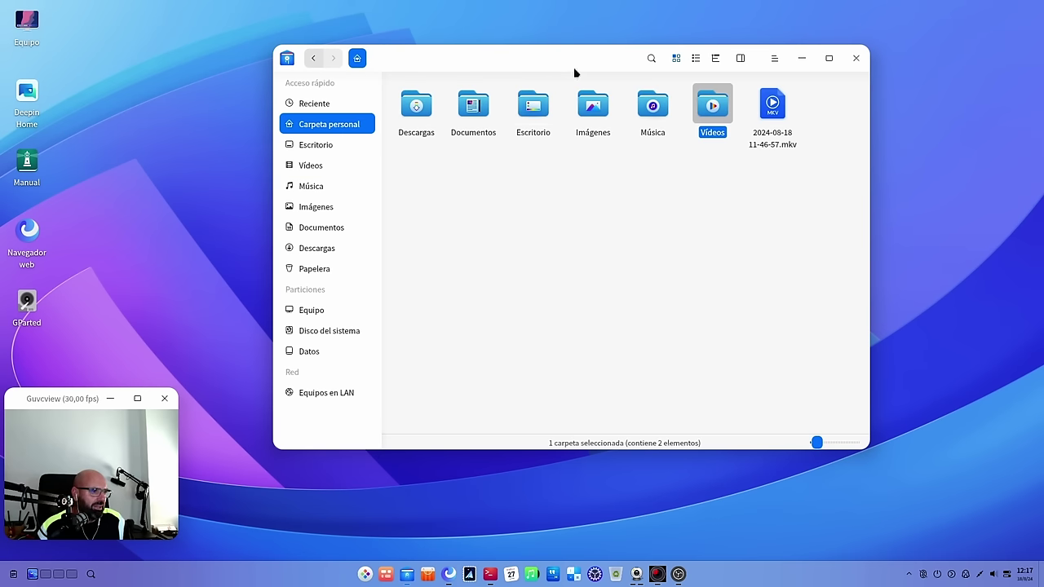
click(696, 58)
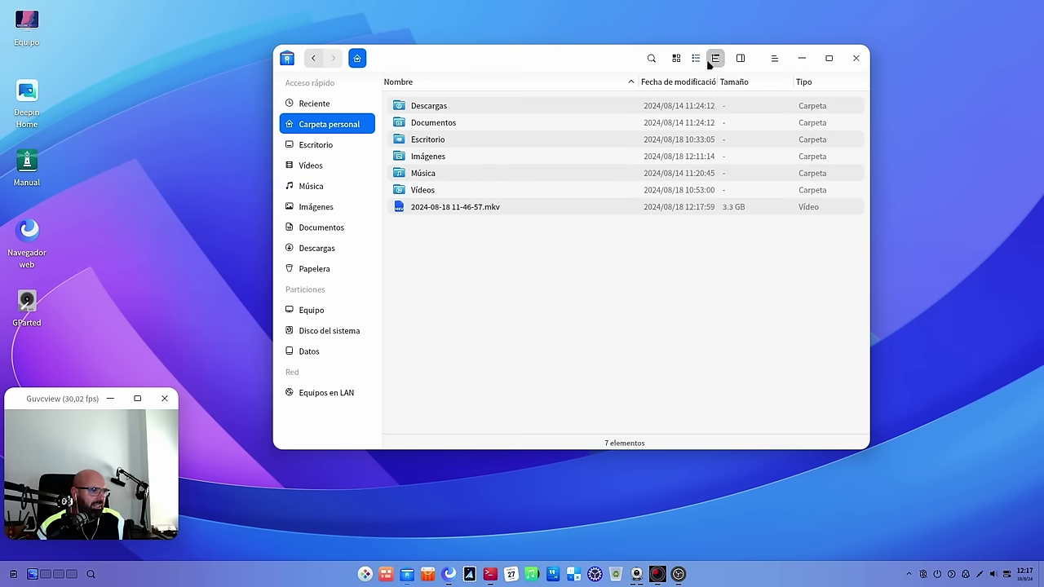
click(715, 58)
click(676, 57)
- Show the details pane for Carpeta personal and hide it again
click(740, 59)
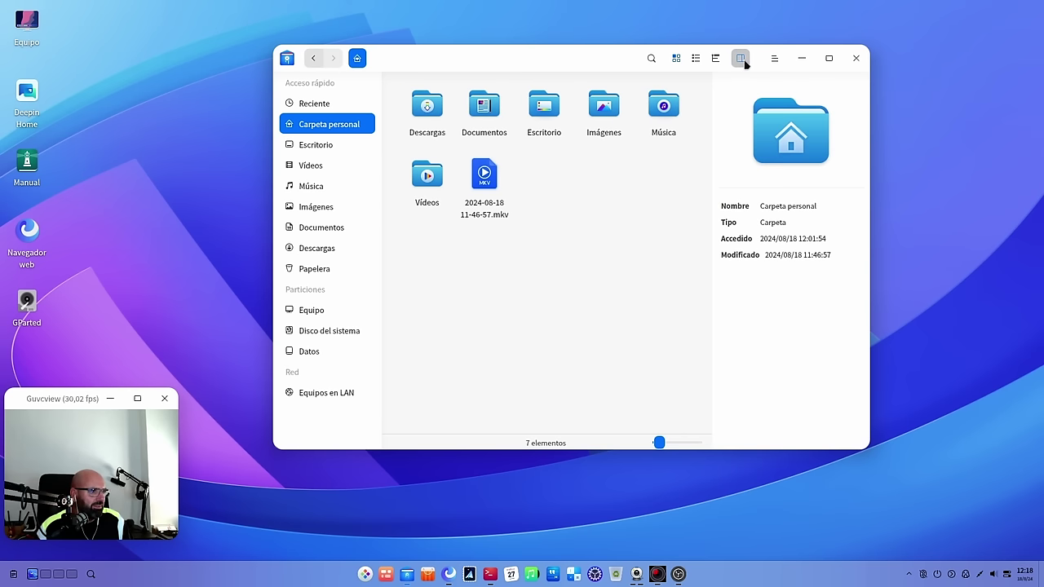
click(741, 59)
click(740, 59)
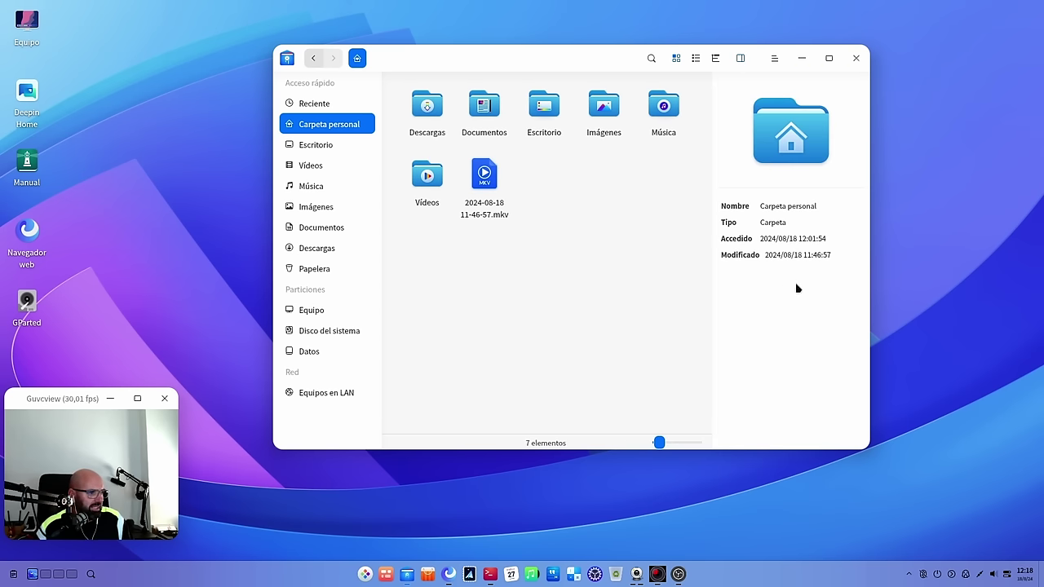
click(741, 58)
- Review the file manager's settings for opening actions, files and folders, view, thumbnails and computer items, and close them unchanged
click(773, 57)
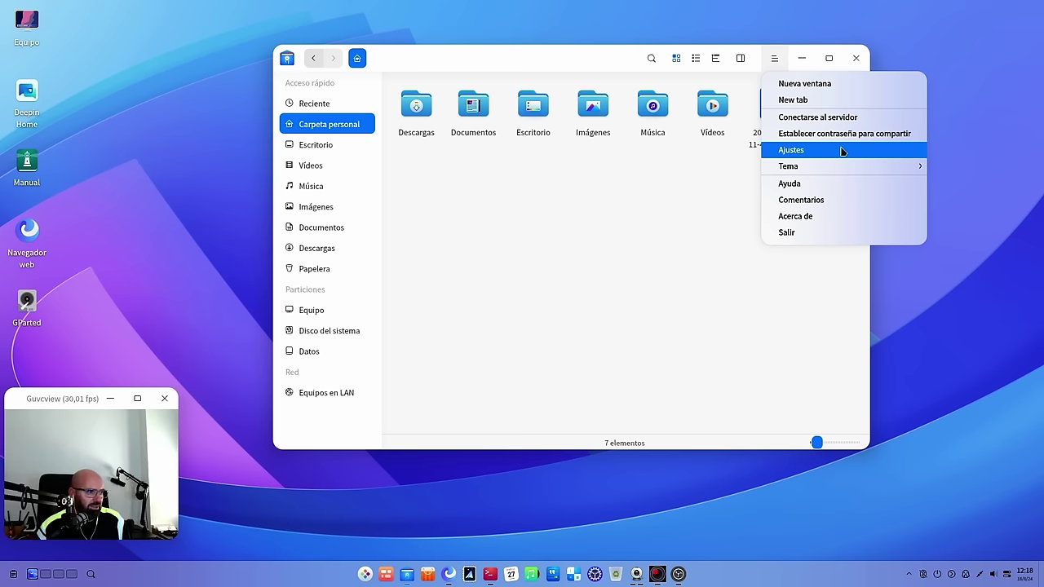
click(814, 152)
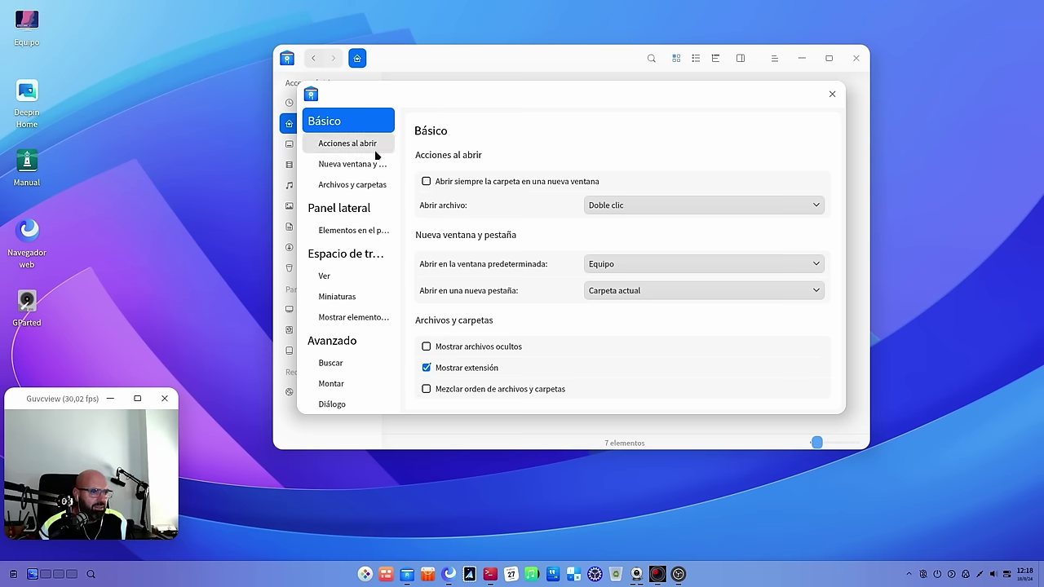
click(376, 149)
click(373, 167)
click(371, 184)
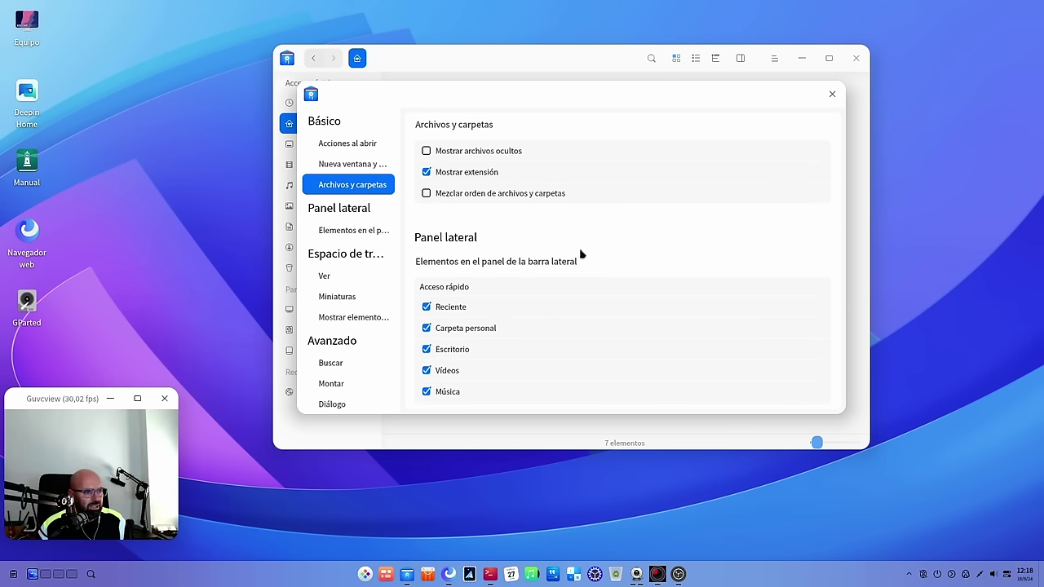
click(350, 279)
click(356, 297)
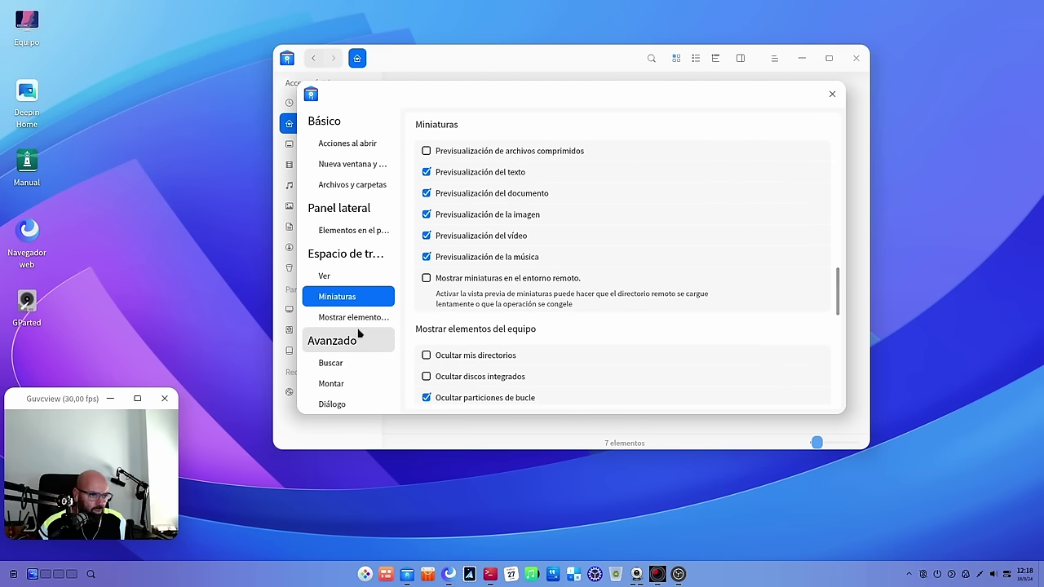
click(348, 318)
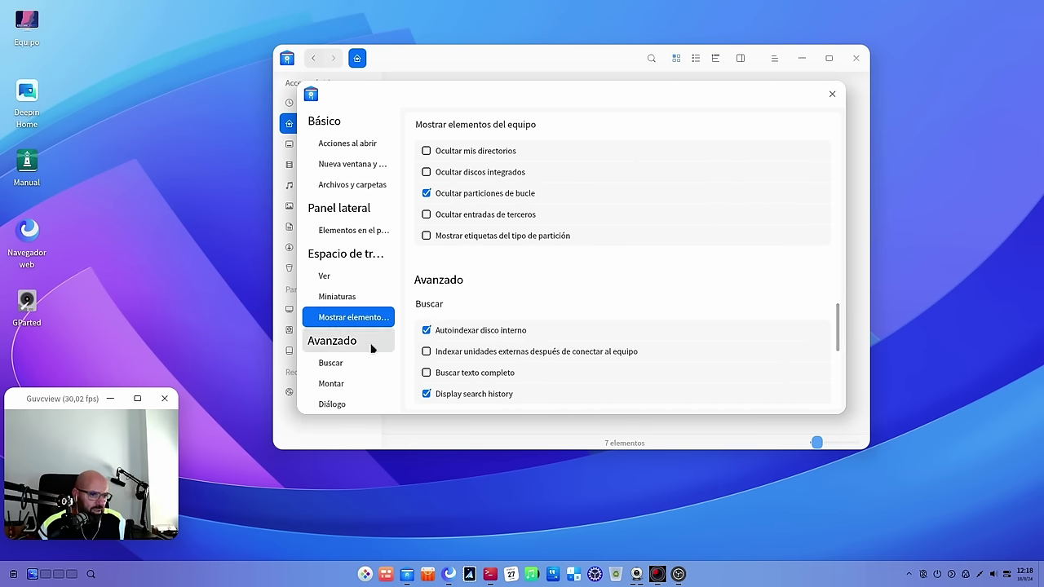
click(337, 297)
click(832, 97)
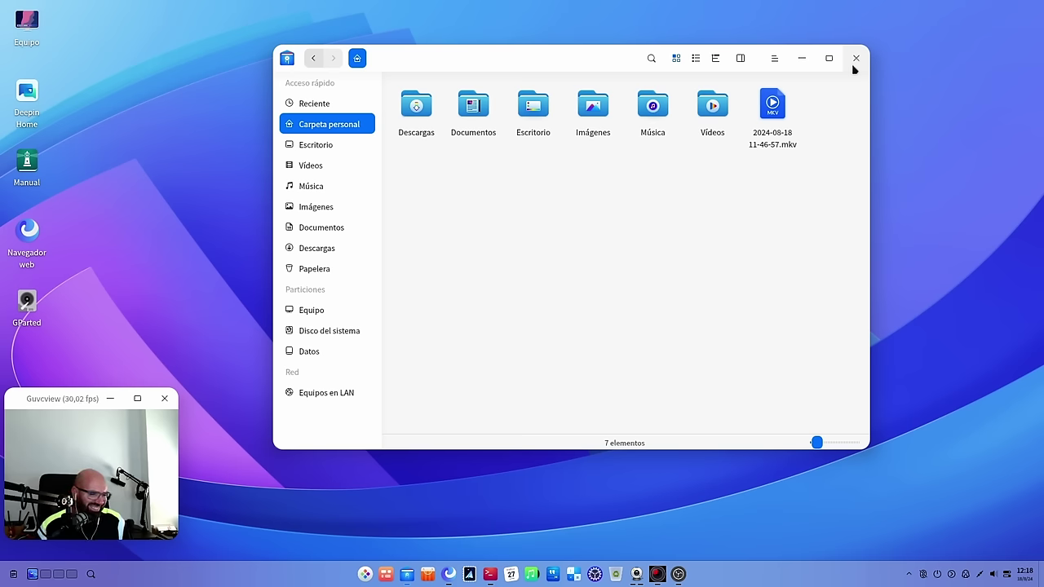
- Enlarge the icons in Carpeta personal by one level and close the file manager
click(824, 442)
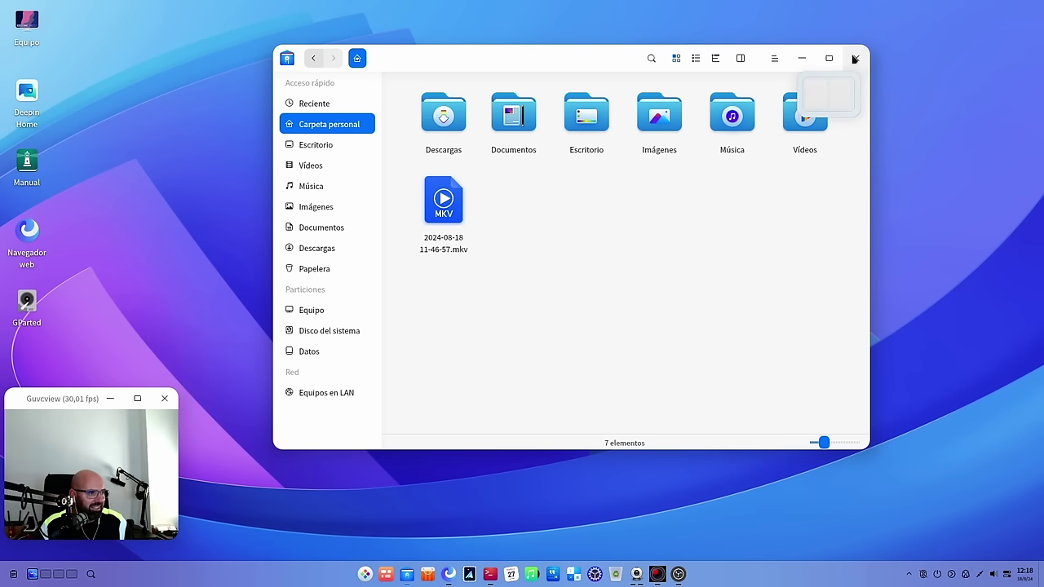
click(855, 57)
- Open the app store, return from its open-source section to the Aplicaciones page, and close the blank window that pops up
click(428, 574)
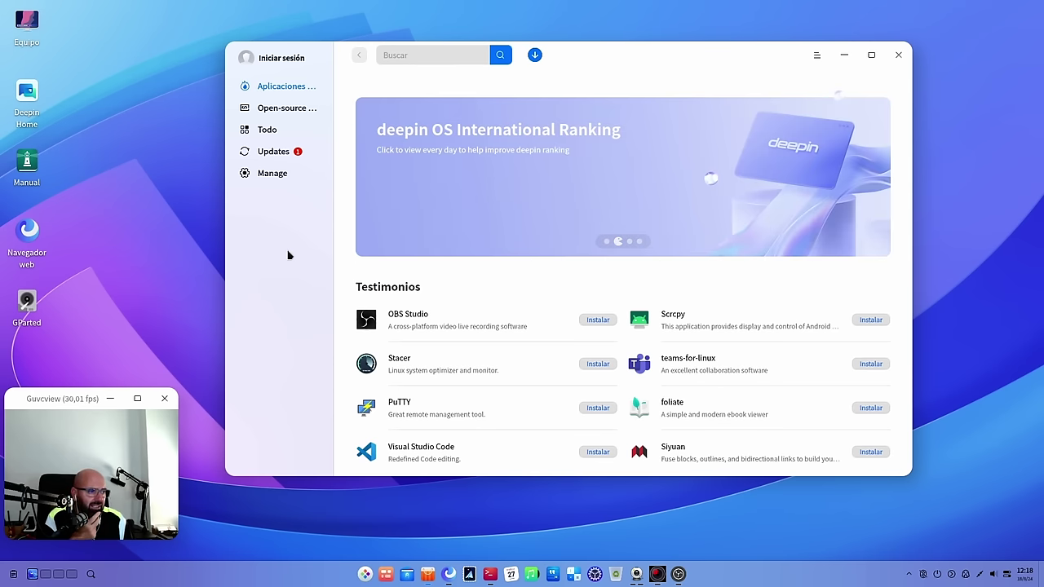
click(293, 112)
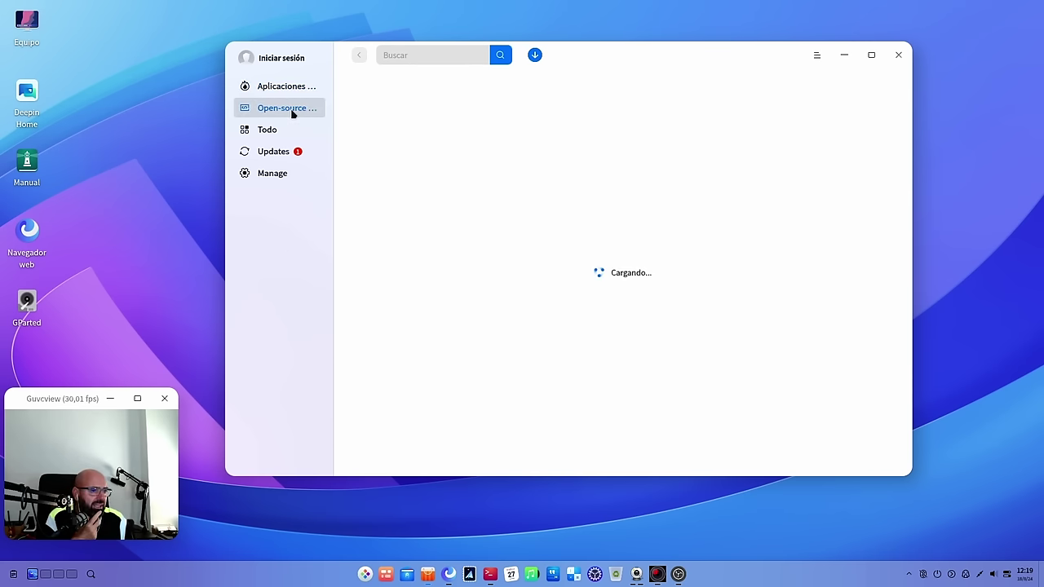
click(292, 91)
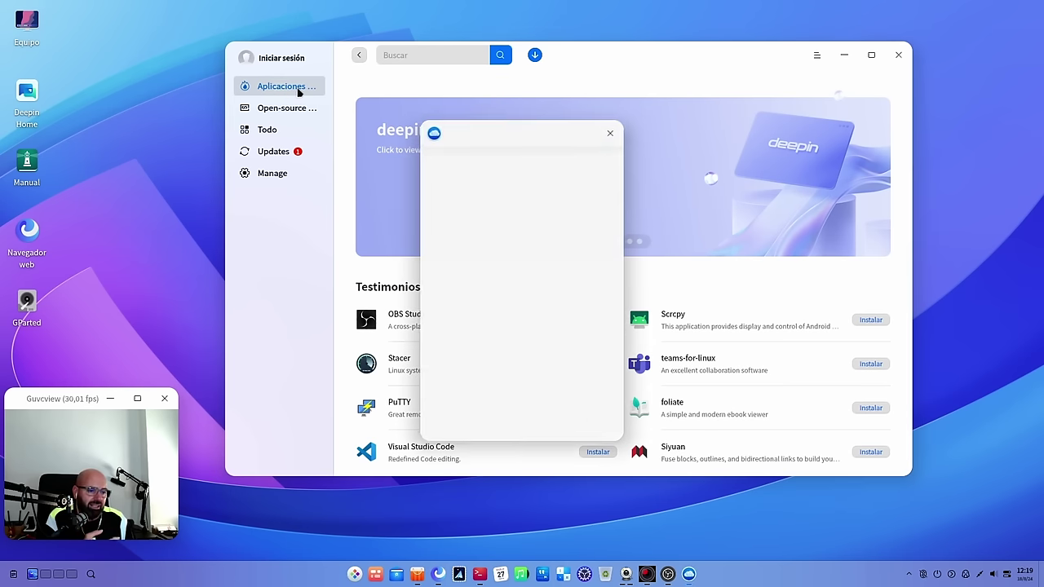
click(611, 130)
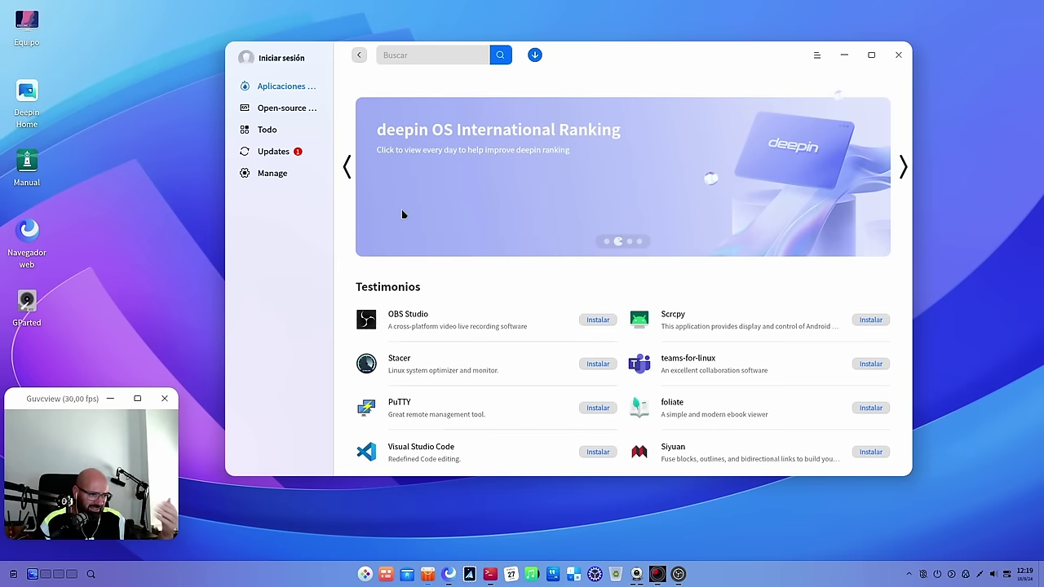
- Browse the app store's open-source section and its full catalogue under Todo
scroll(577, 212, down, 1)
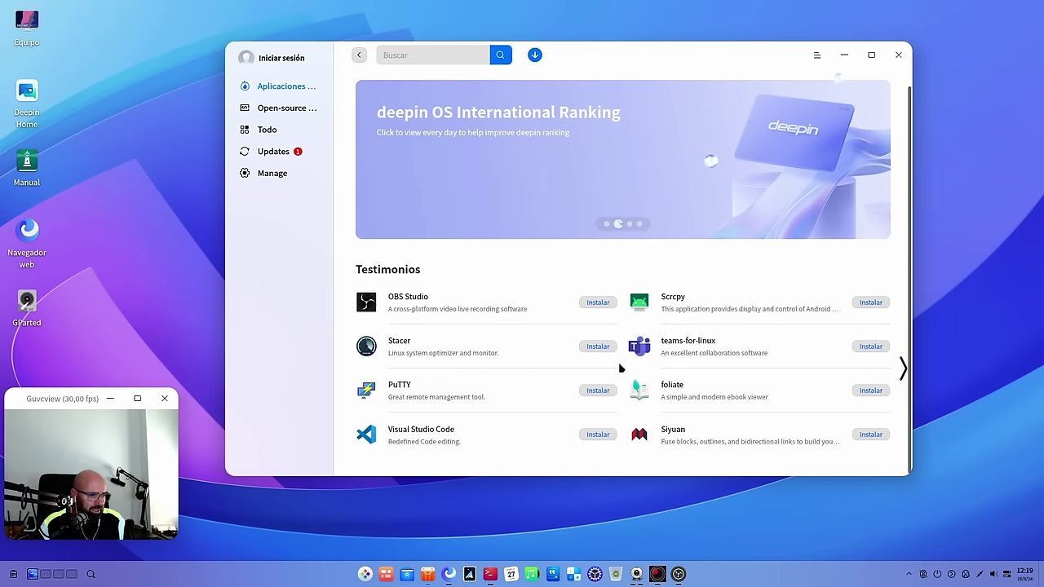
scroll(490, 245, up, 1)
click(291, 106)
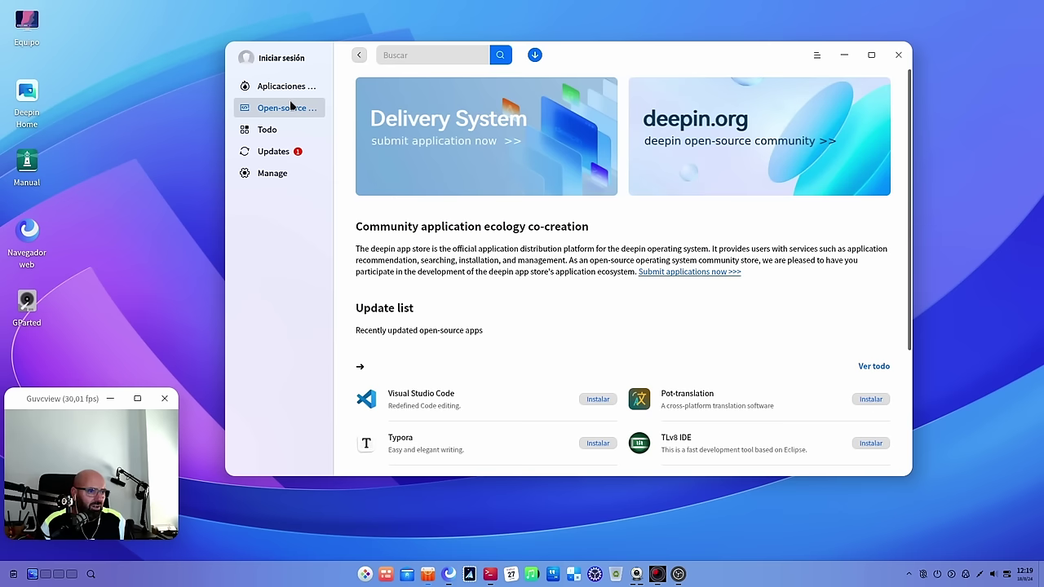
scroll(601, 252, down, 5)
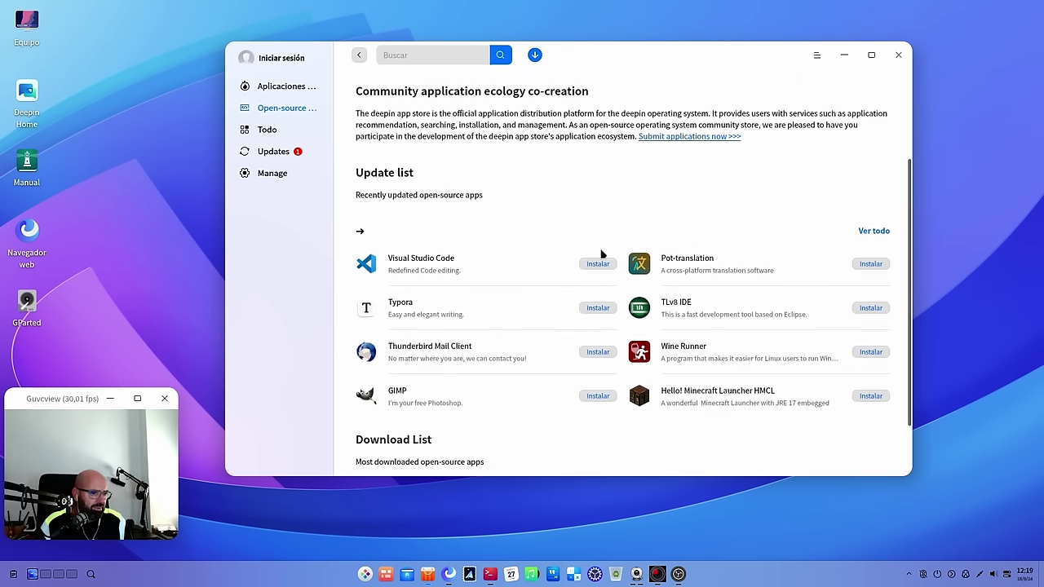
click(277, 130)
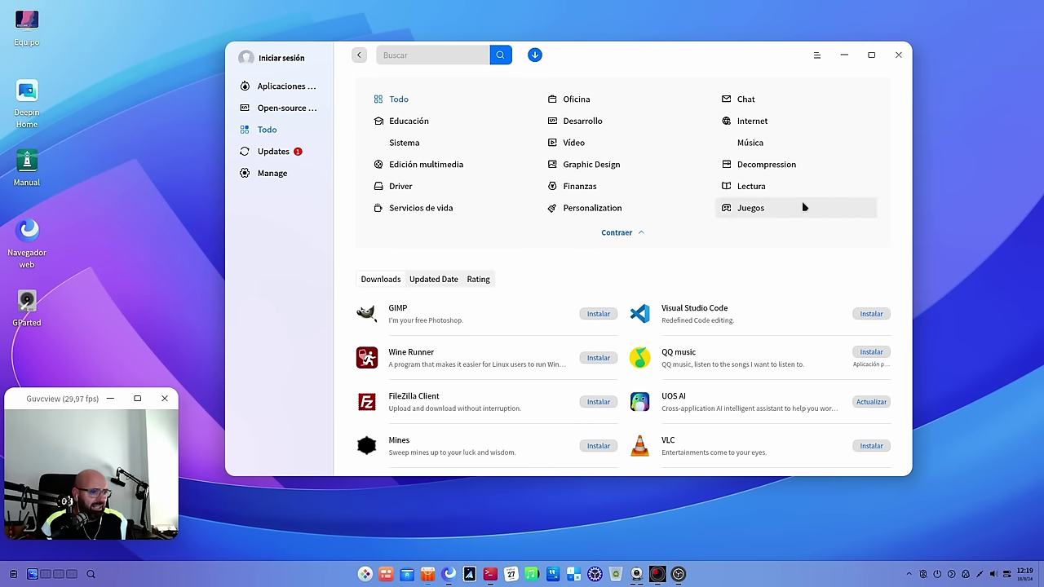
scroll(820, 380, down, 15)
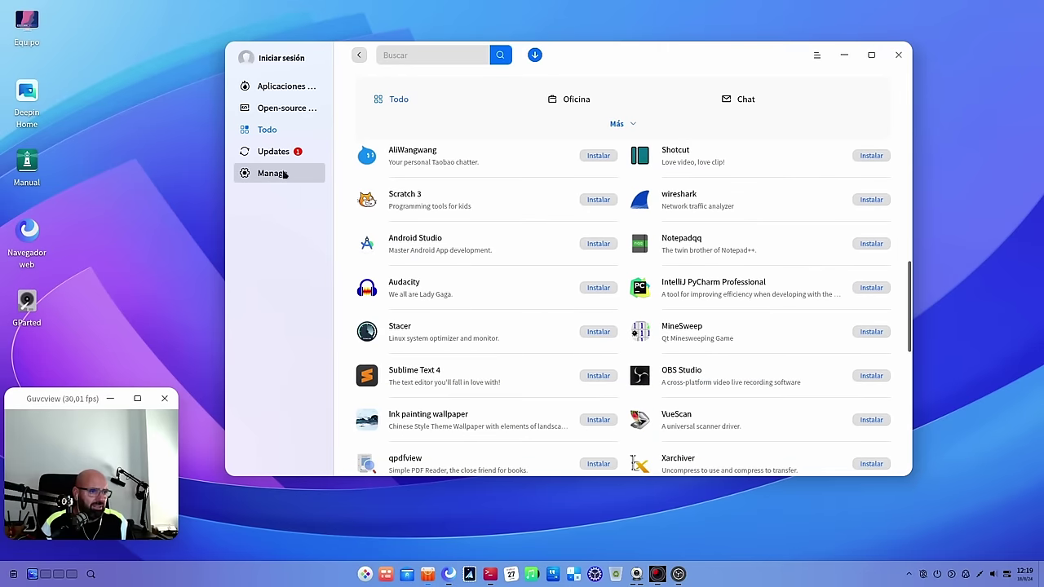
- Review the app store's available updates and the list of installed applications, and close the store
click(274, 160)
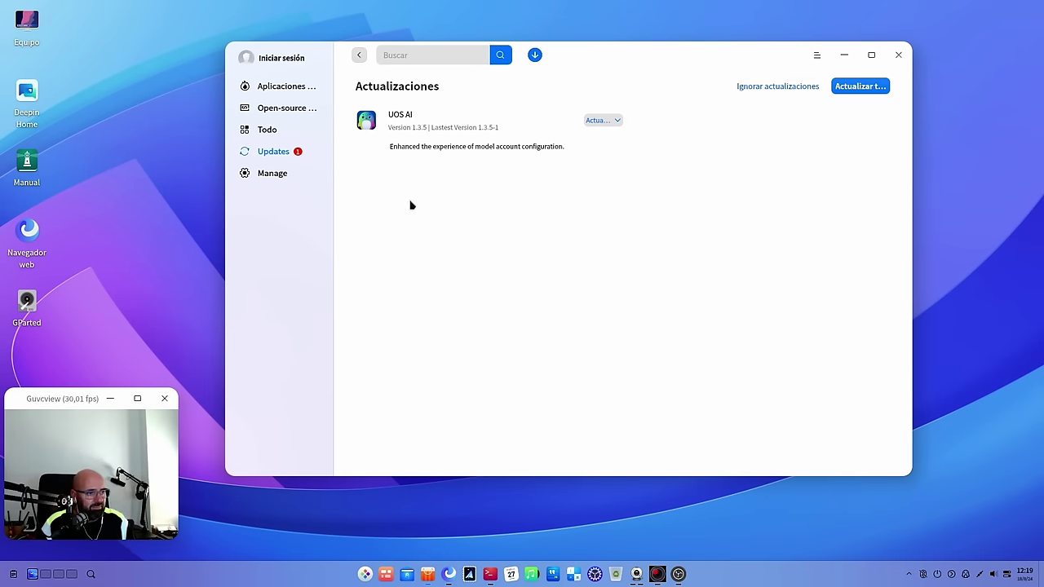
click(258, 181)
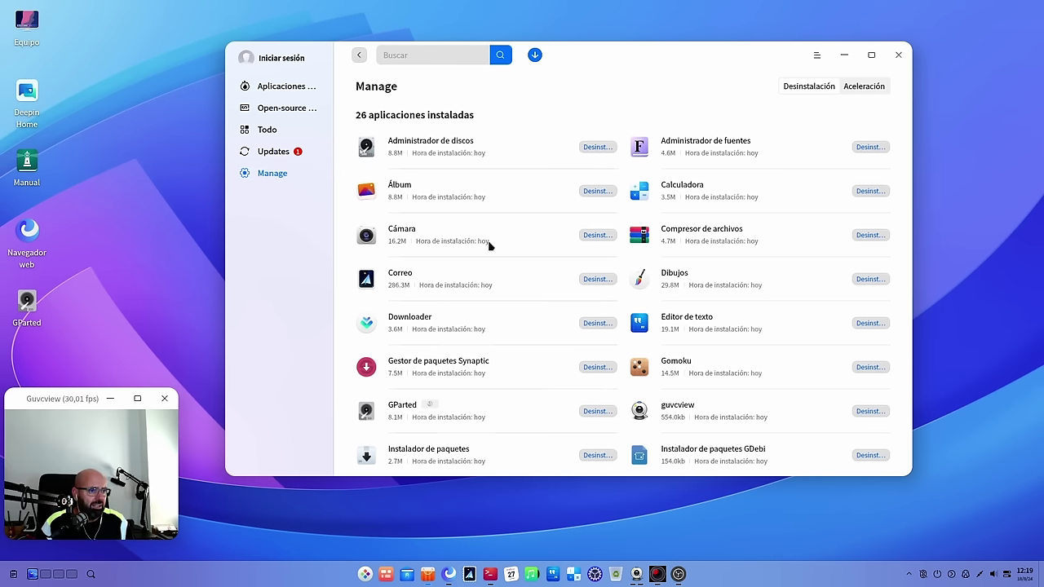
scroll(448, 300, down, 5)
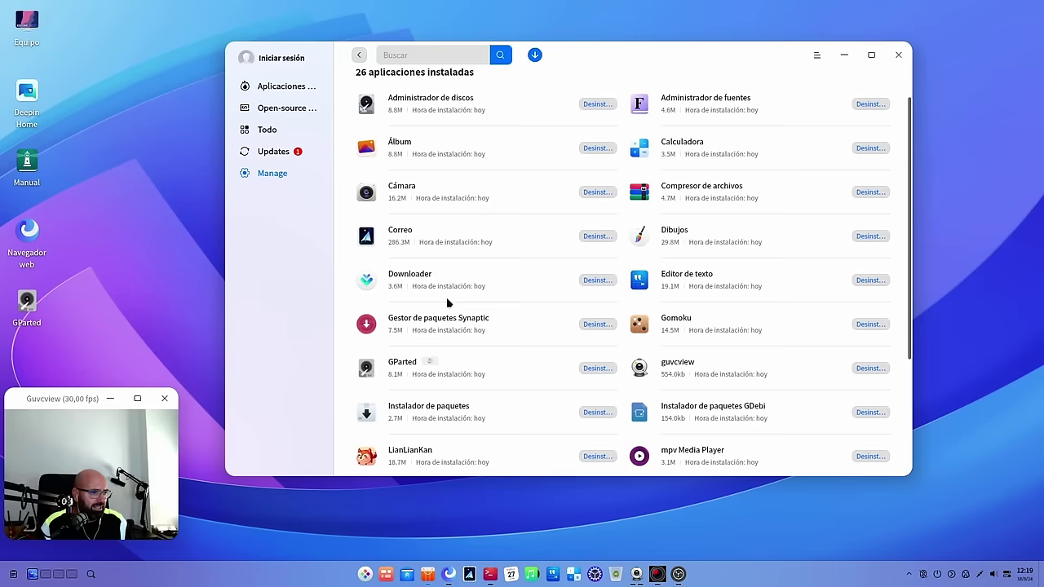
scroll(446, 299, up, 5)
scroll(537, 176, up, 1)
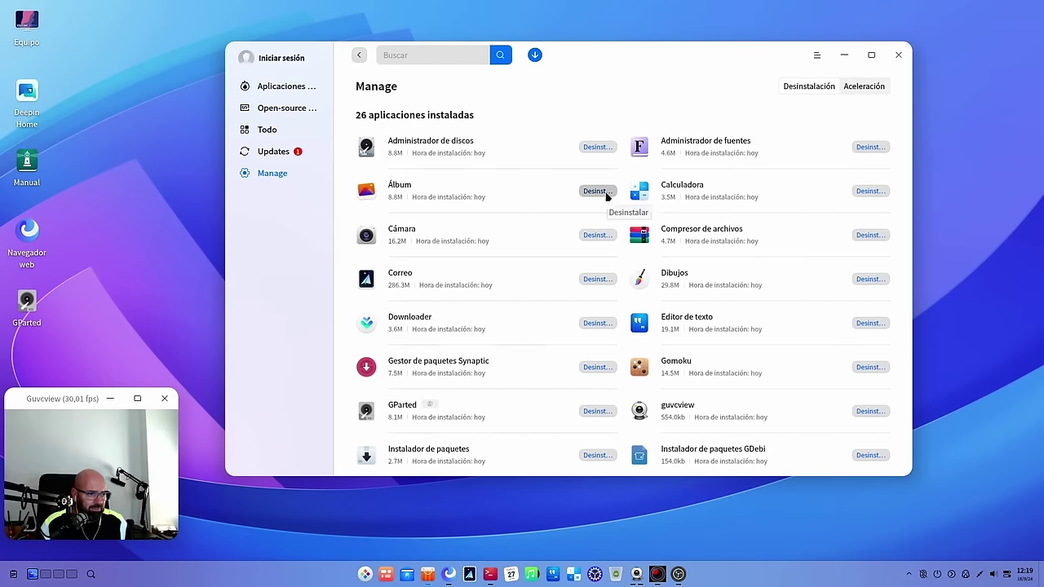
scroll(541, 331, down, 5)
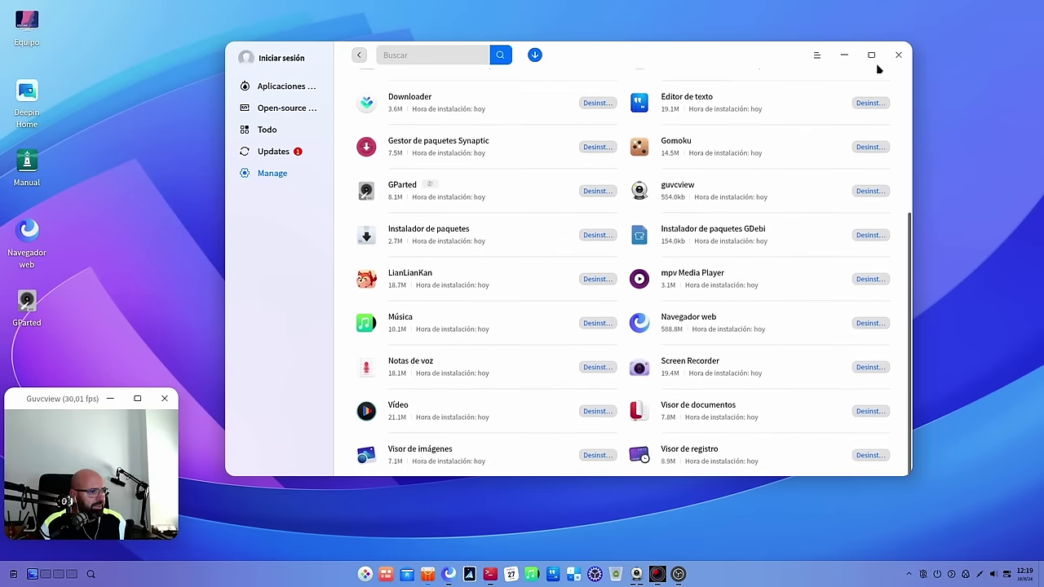
click(897, 56)
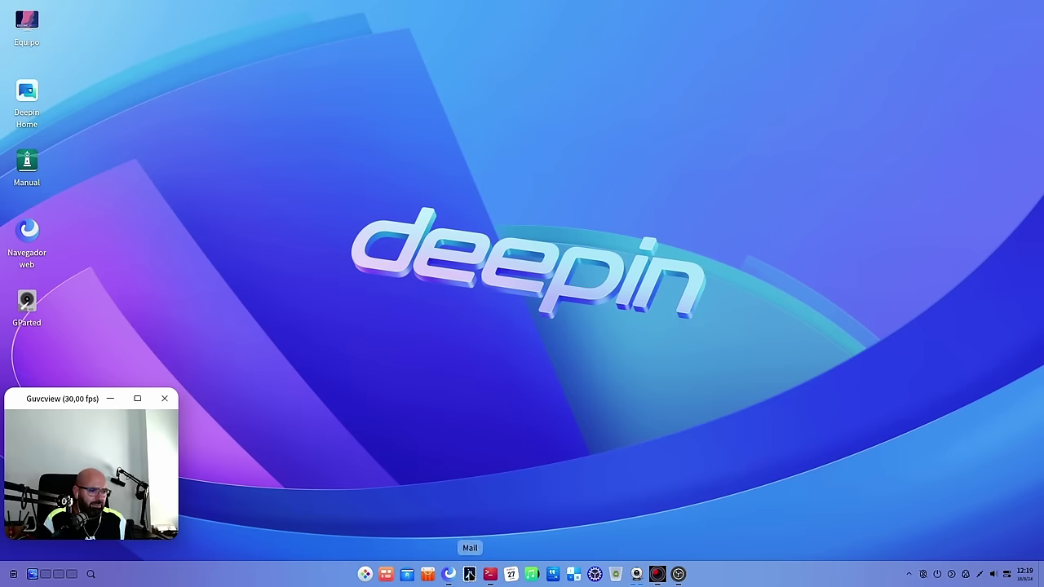
- Open the Mail app and dismiss its dialog for adding an account
click(471, 575)
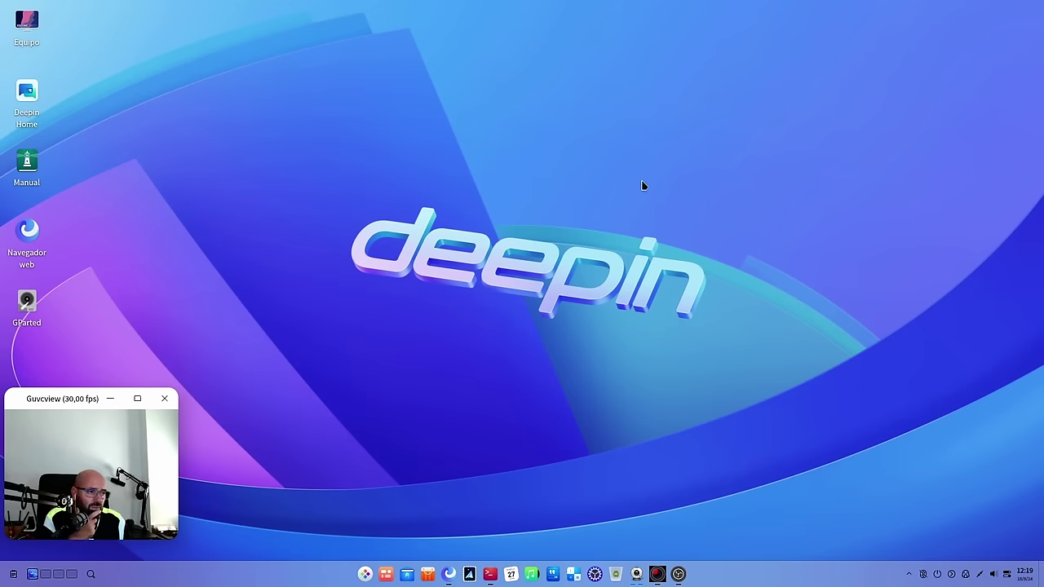
click(686, 198)
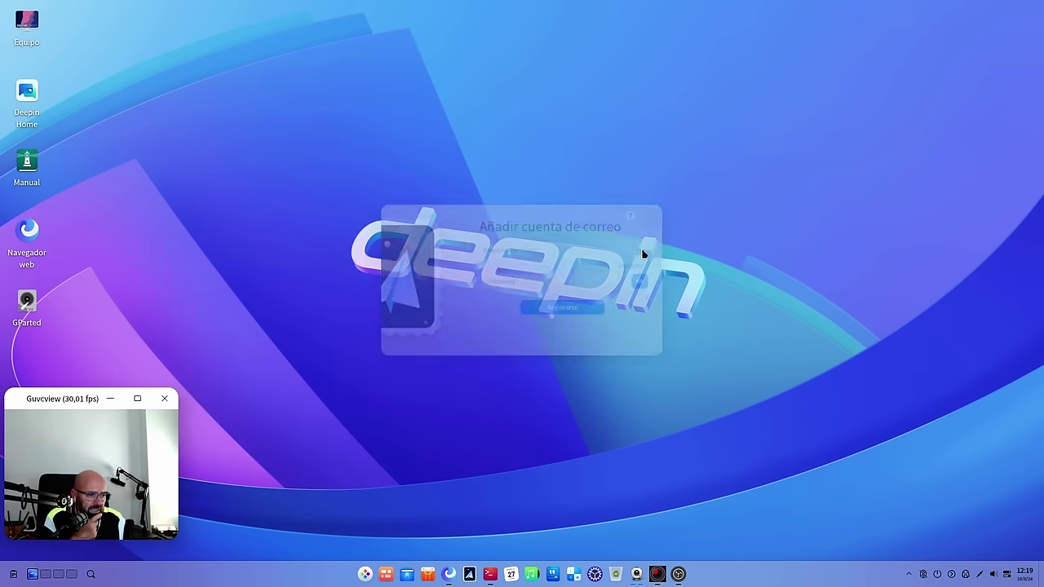
- Return to the terminal and install btop with sudo apt install btop, authorising it with the account password
click(497, 576)
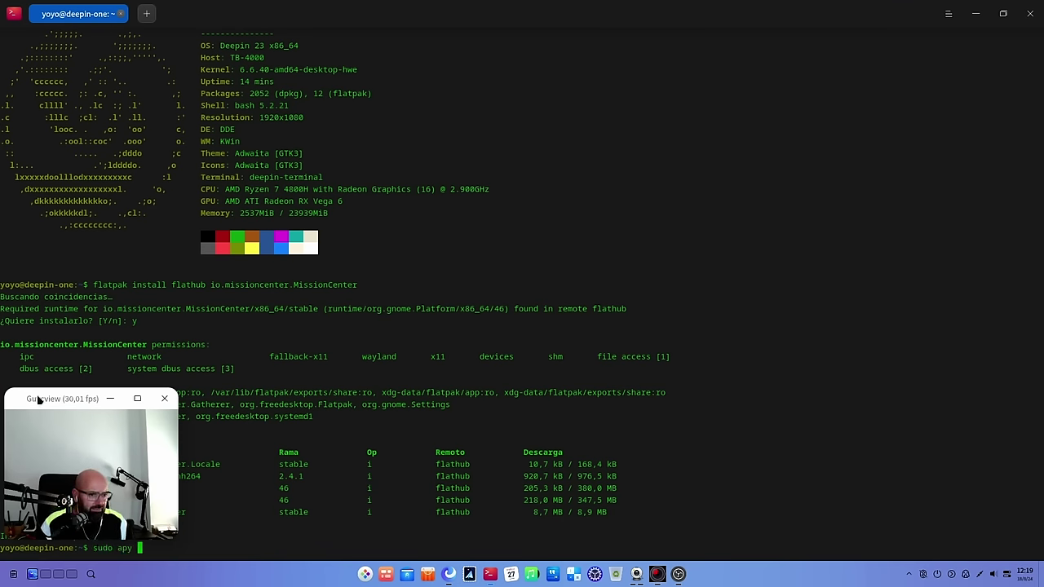
drag(52, 402, 51, 301)
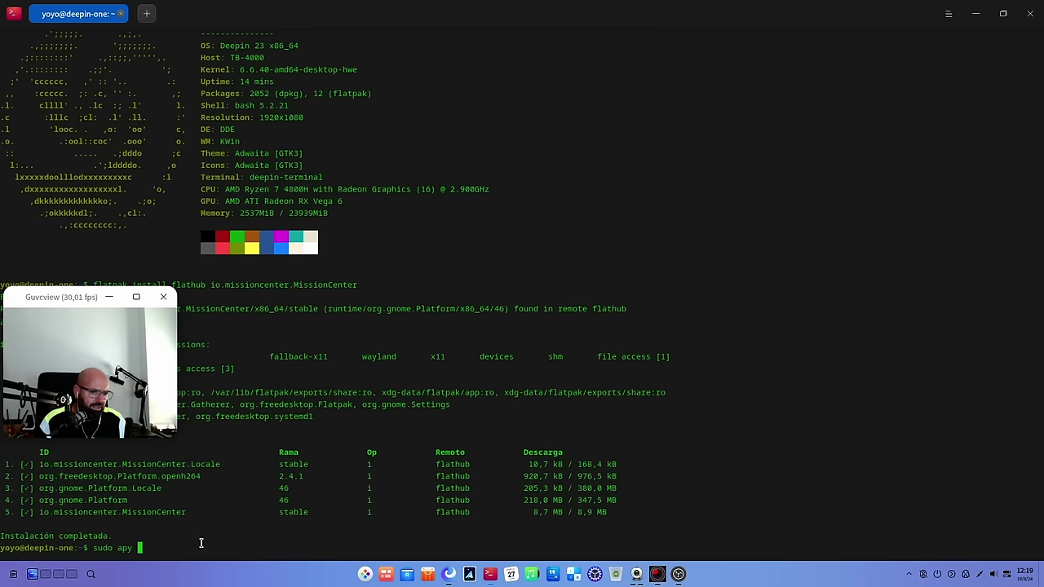
text(t i)
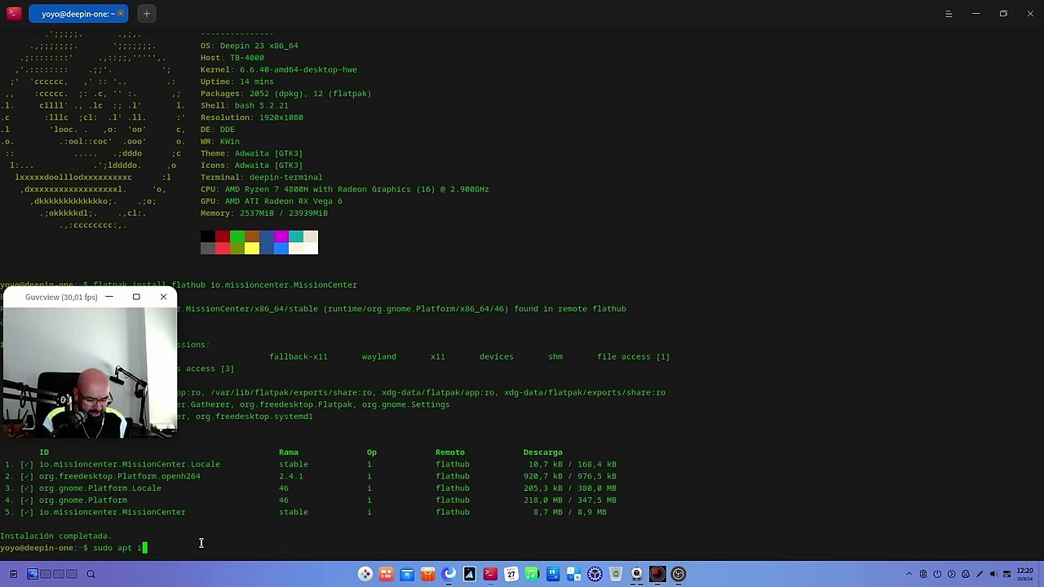
text(nstall btop)
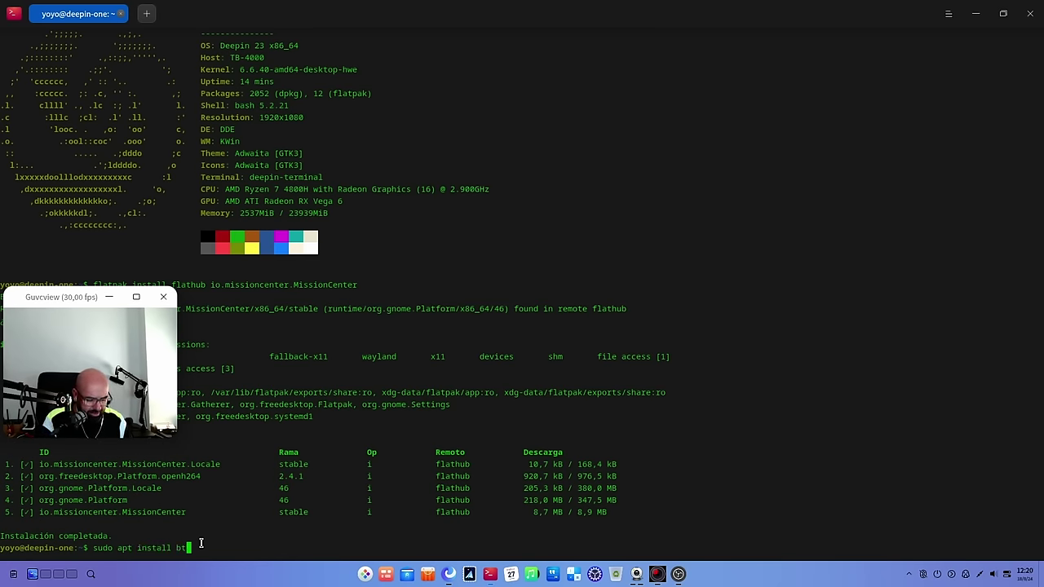
key(Return)
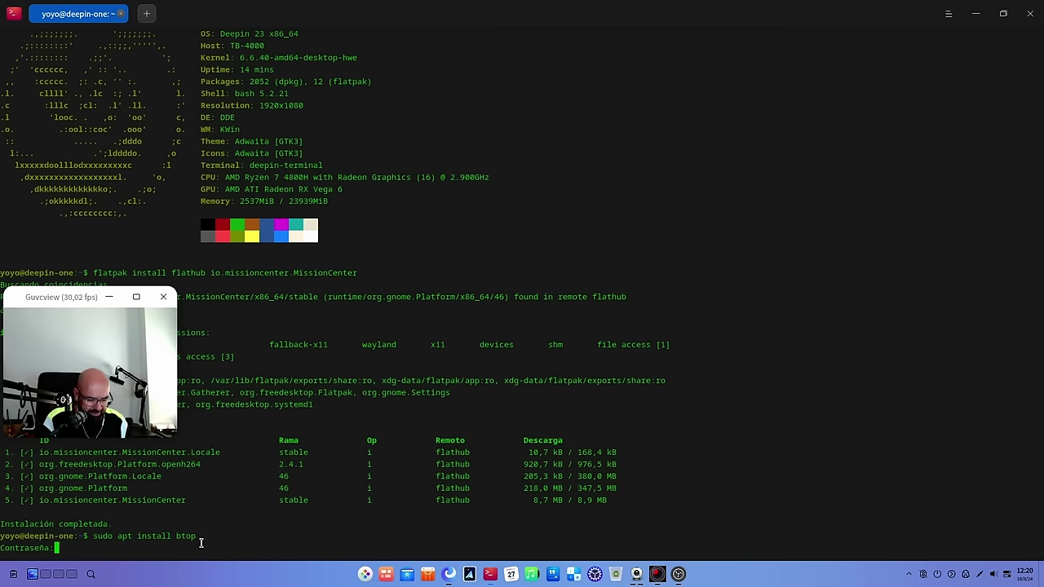
key(Return)
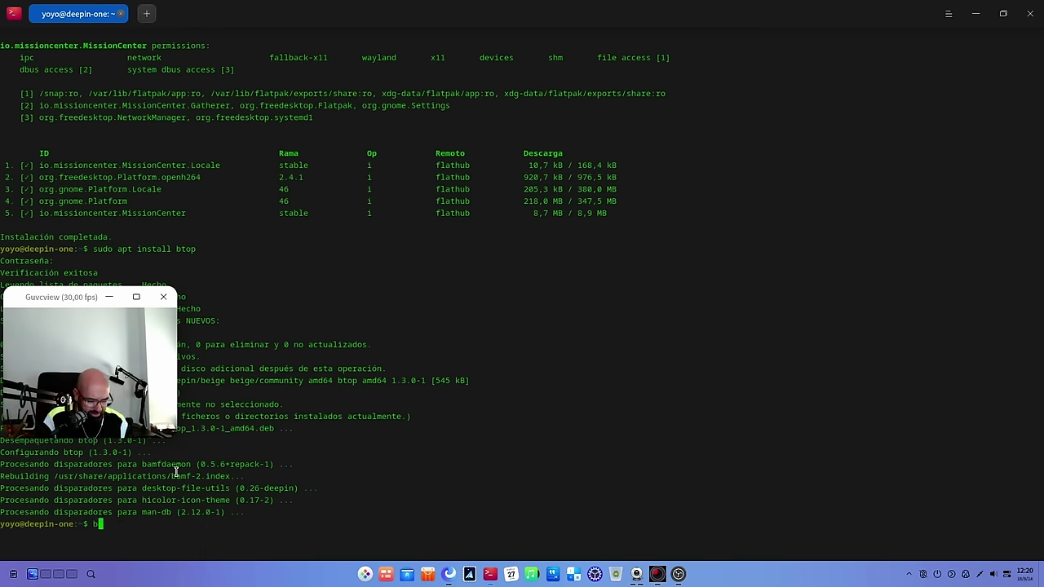
- Run btop to view the system's resource usage, quit it, and minimise the terminal
text(top)
key(Return)
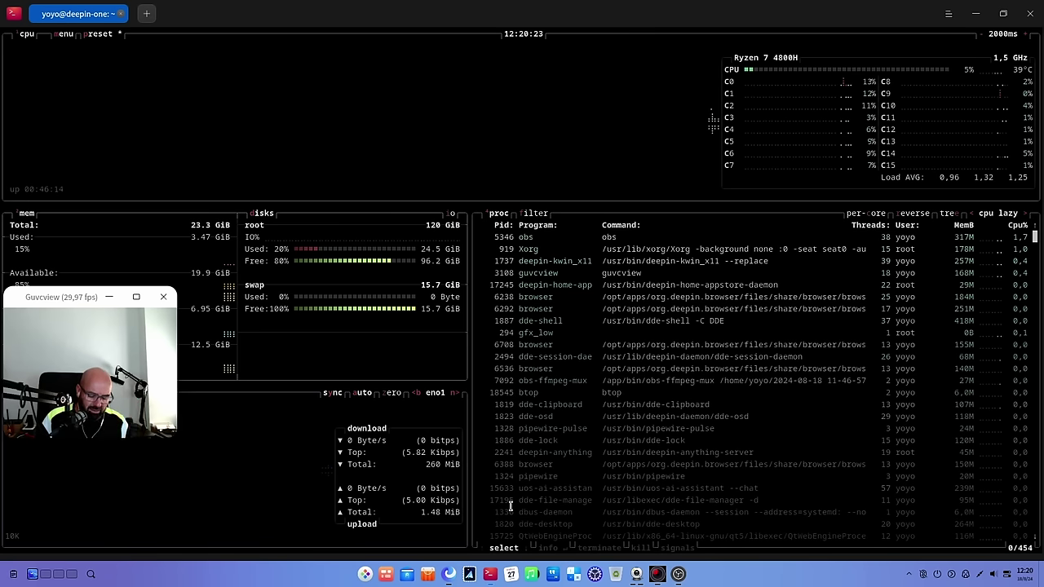
key(q)
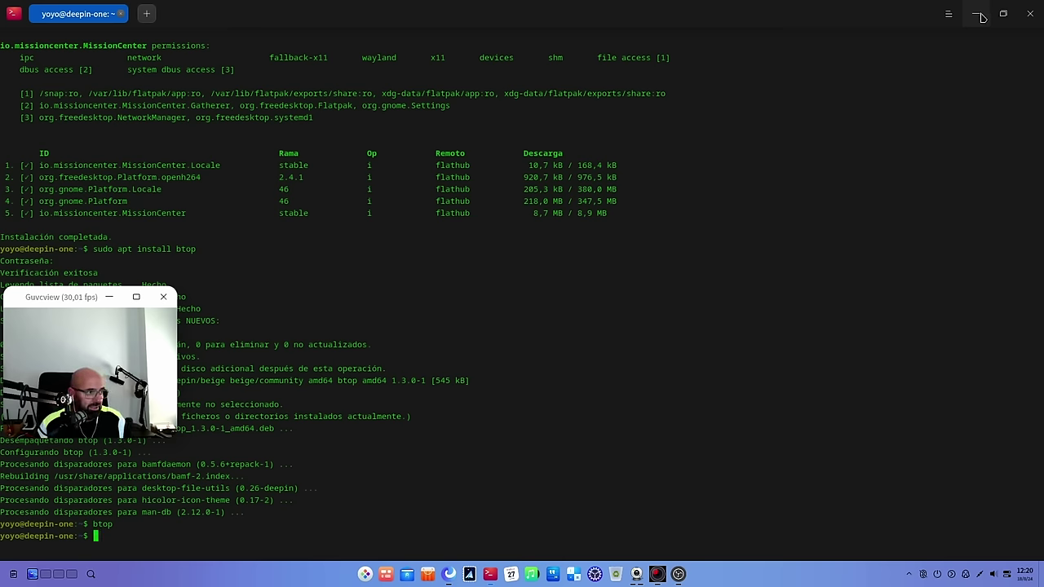
click(978, 13)
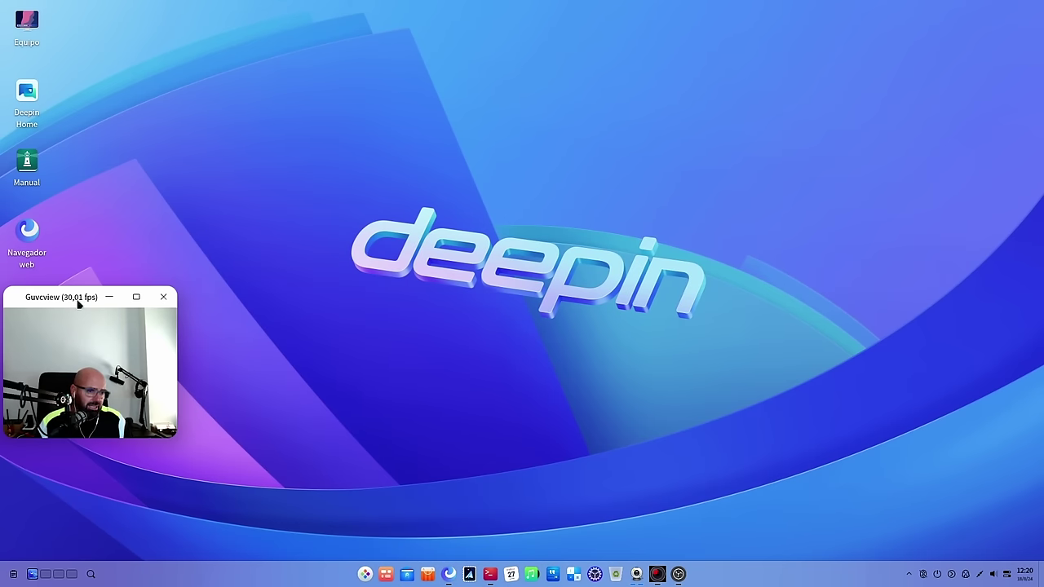
drag(78, 302, 81, 386)
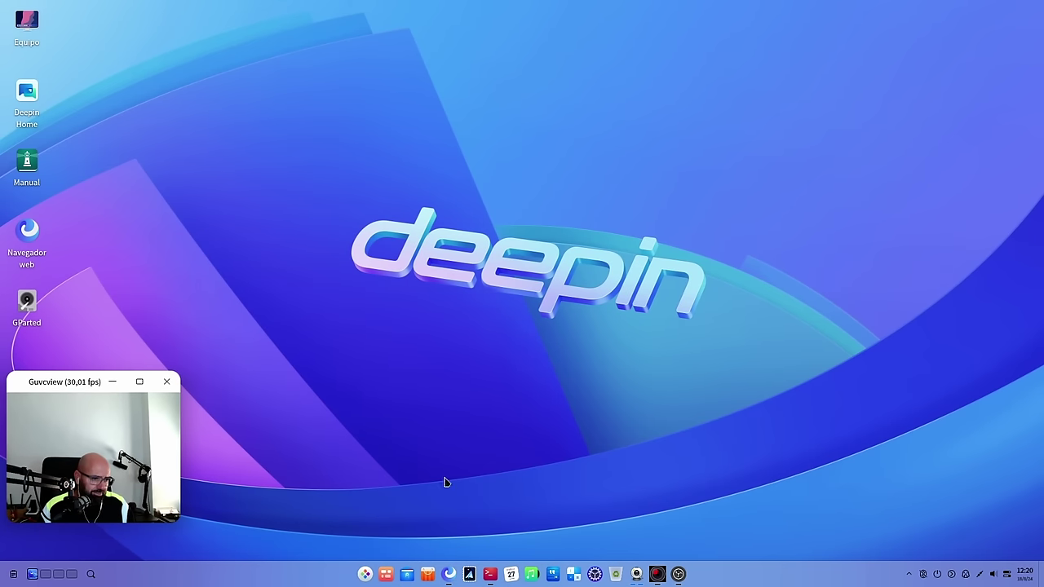
- View the Calendar and close it, then show the Music player and quit it with the Salir option
click(512, 574)
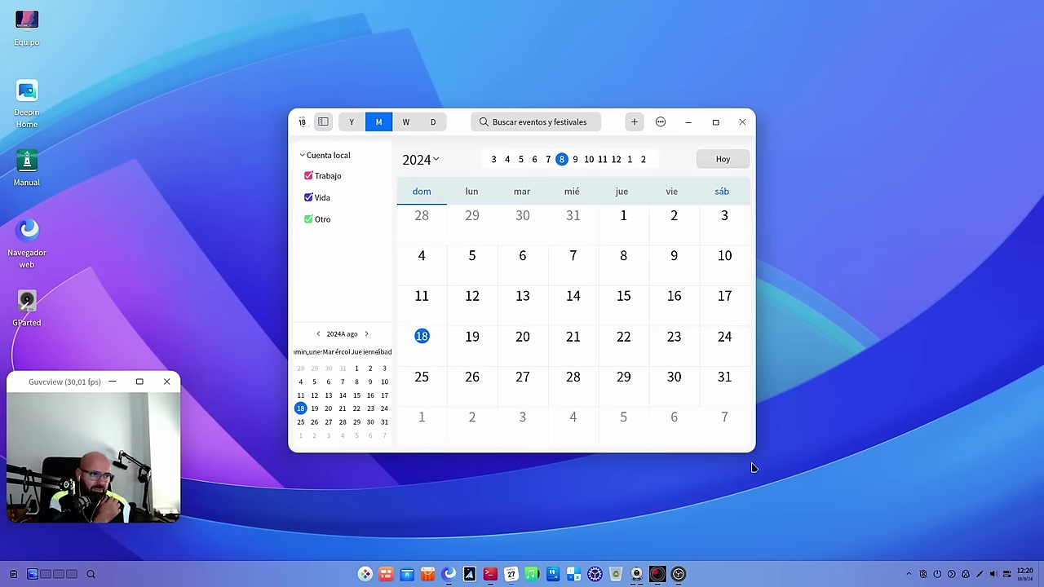
click(741, 122)
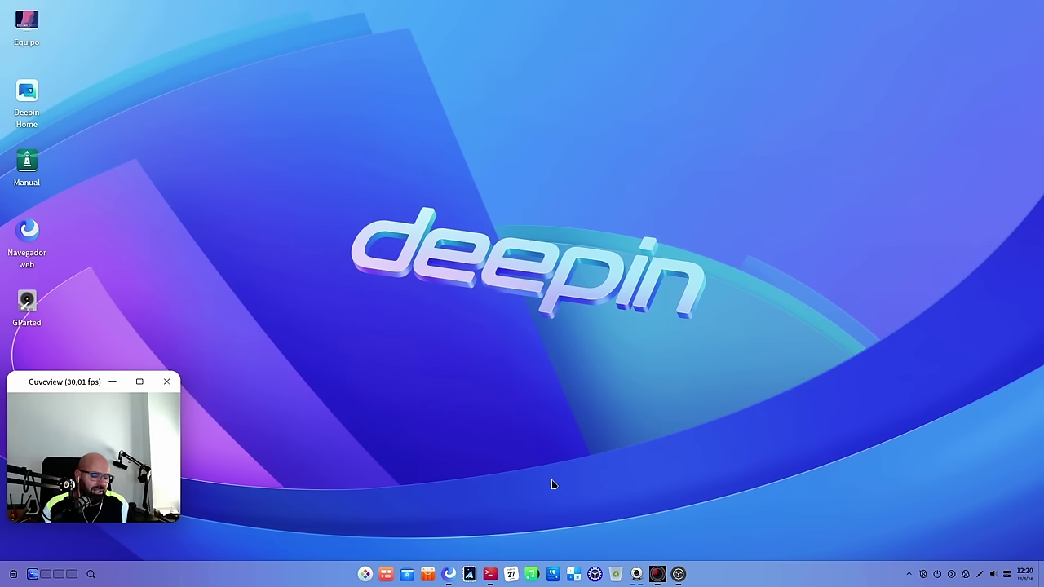
click(531, 573)
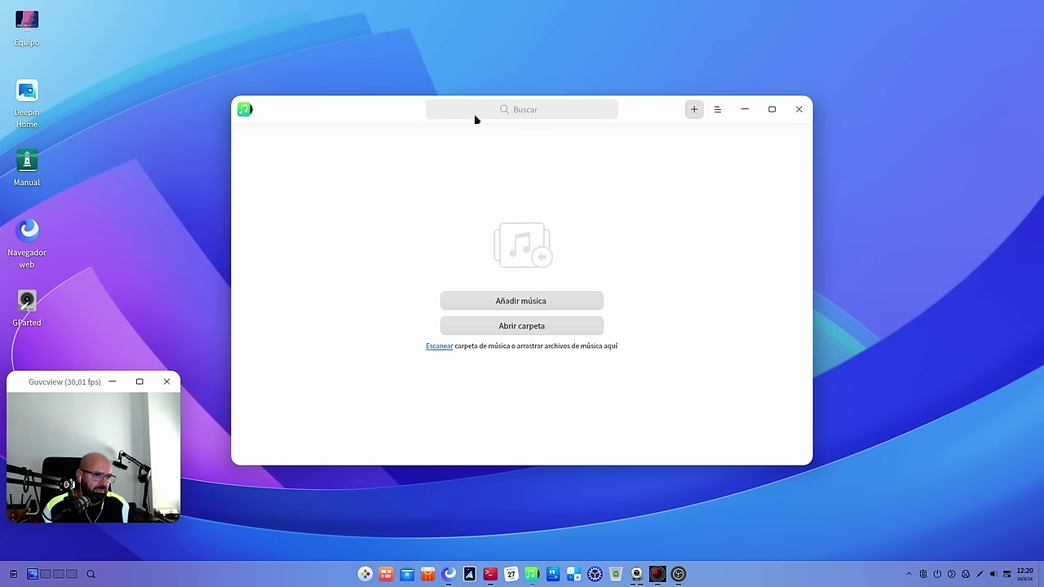
click(799, 109)
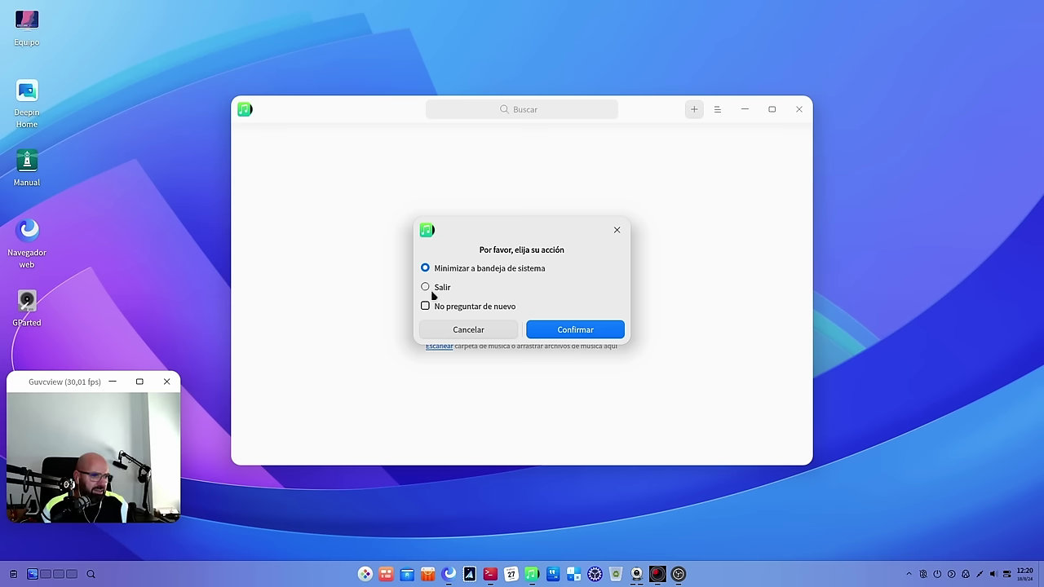
click(441, 289)
click(532, 326)
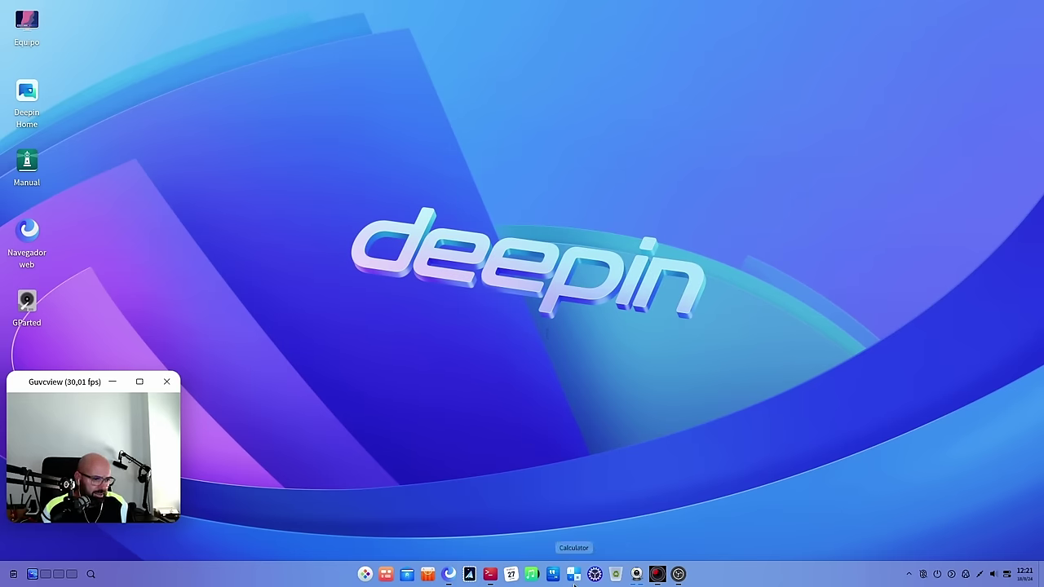
- Open the text editor, view its About information, and try out the blank document with the text "ggogogo" before closing it
click(551, 573)
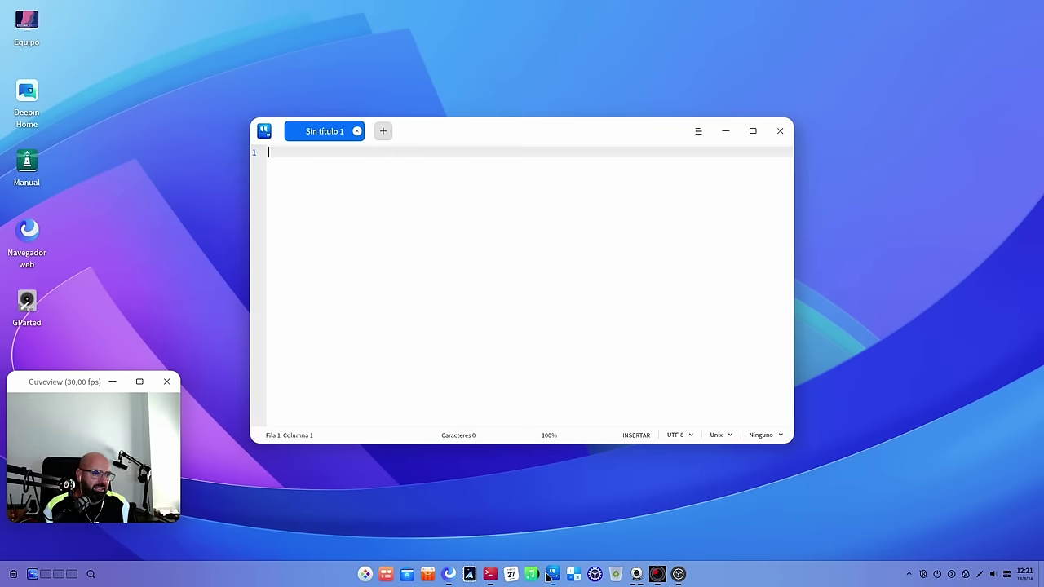
click(700, 132)
click(737, 362)
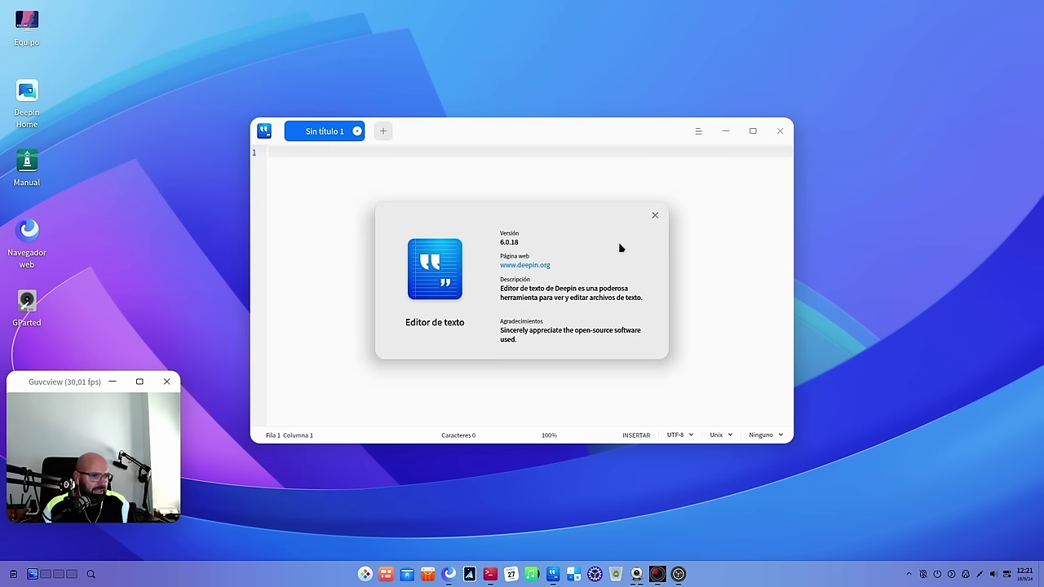
click(654, 215)
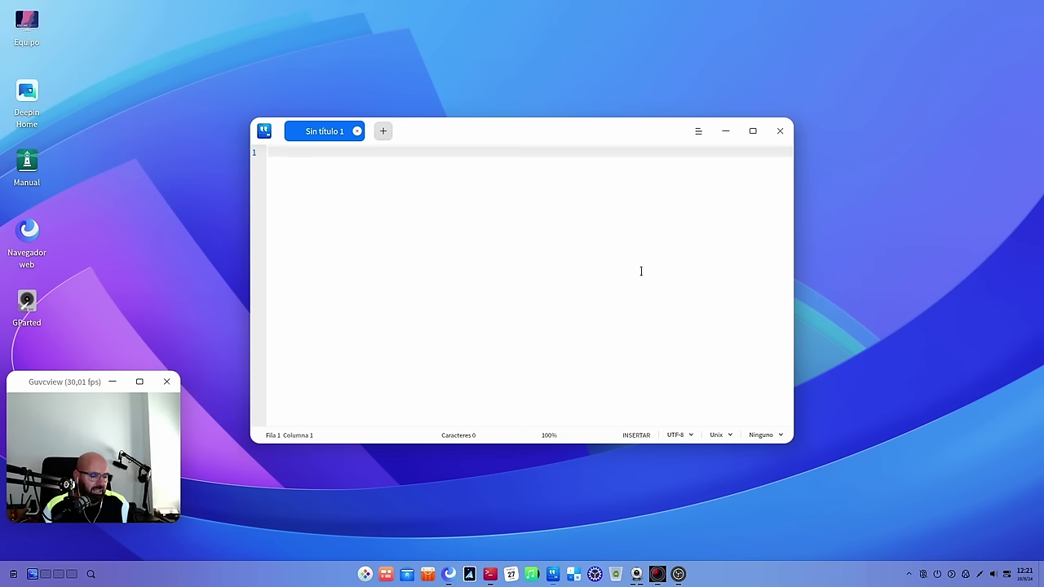
text(ggogogo)
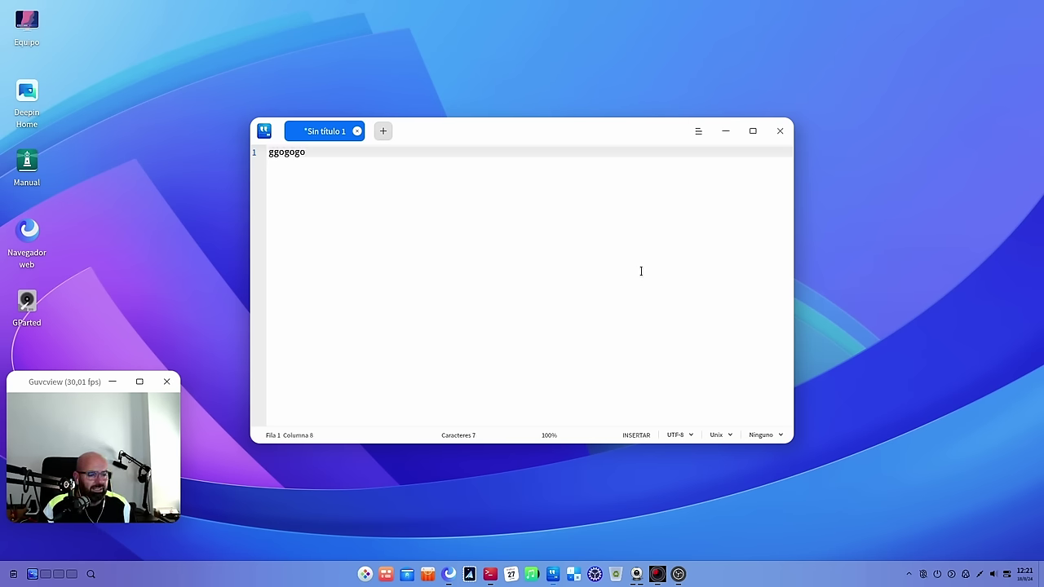
click(779, 130)
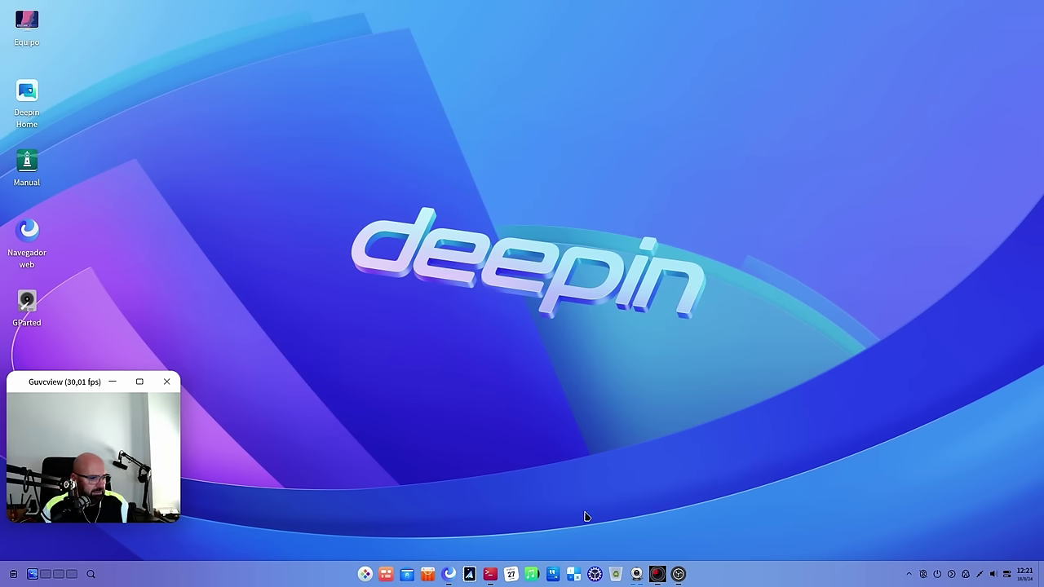
- Calculate 25 × 9 in the Calculator and close it
click(576, 579)
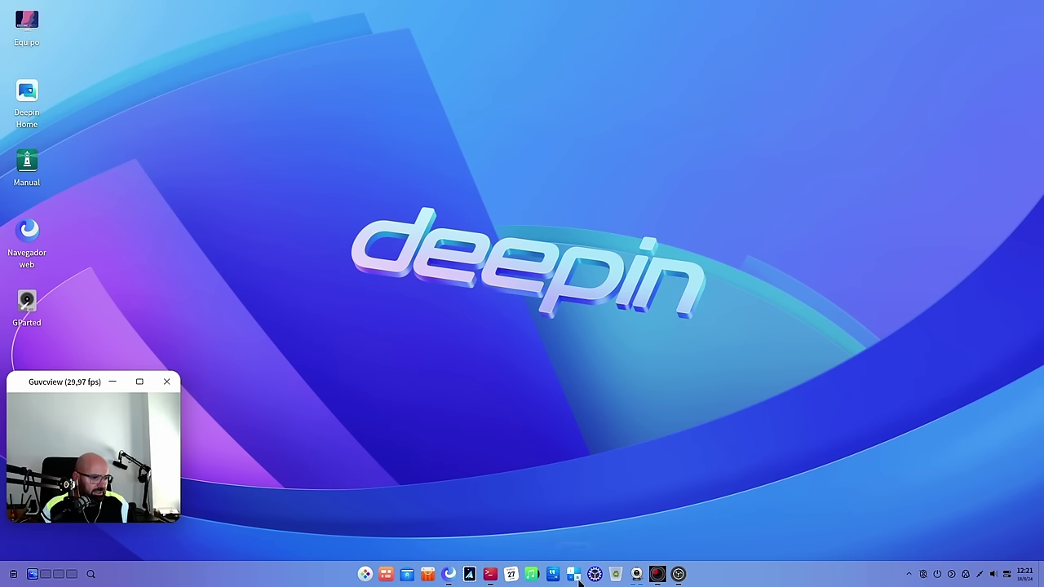
click(500, 371)
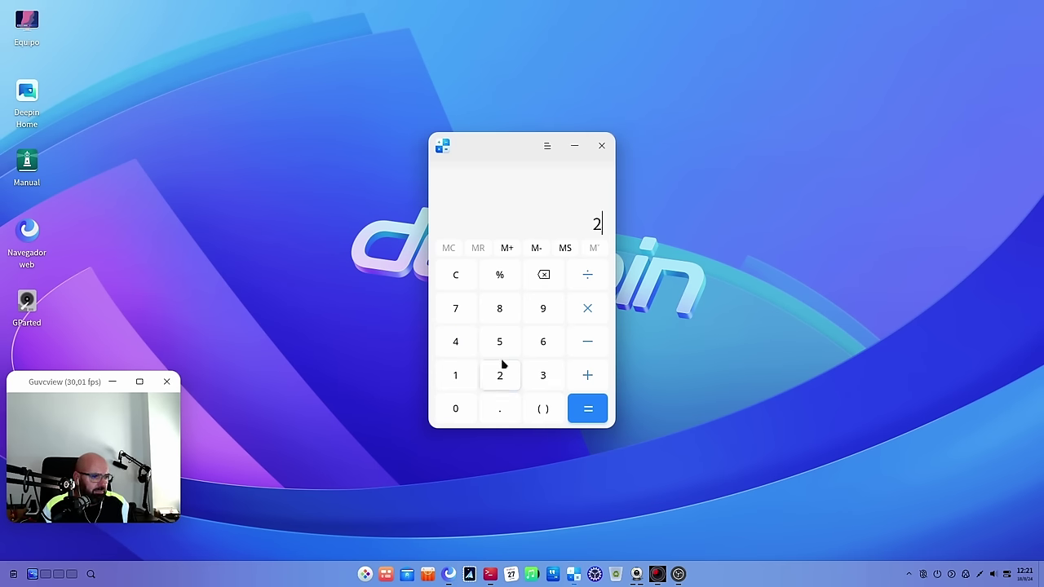
click(502, 344)
click(590, 314)
click(543, 314)
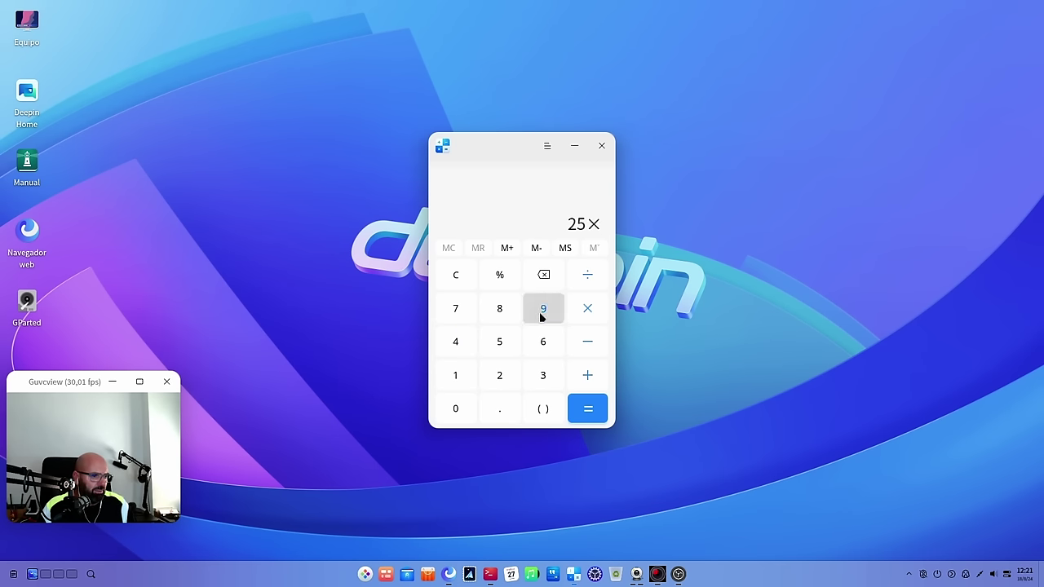
click(589, 408)
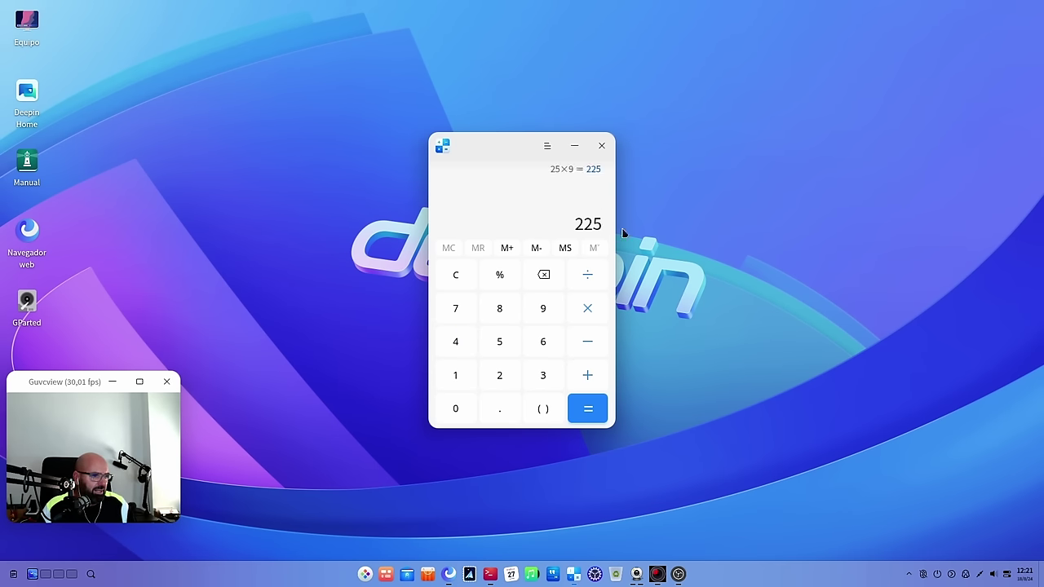
click(602, 148)
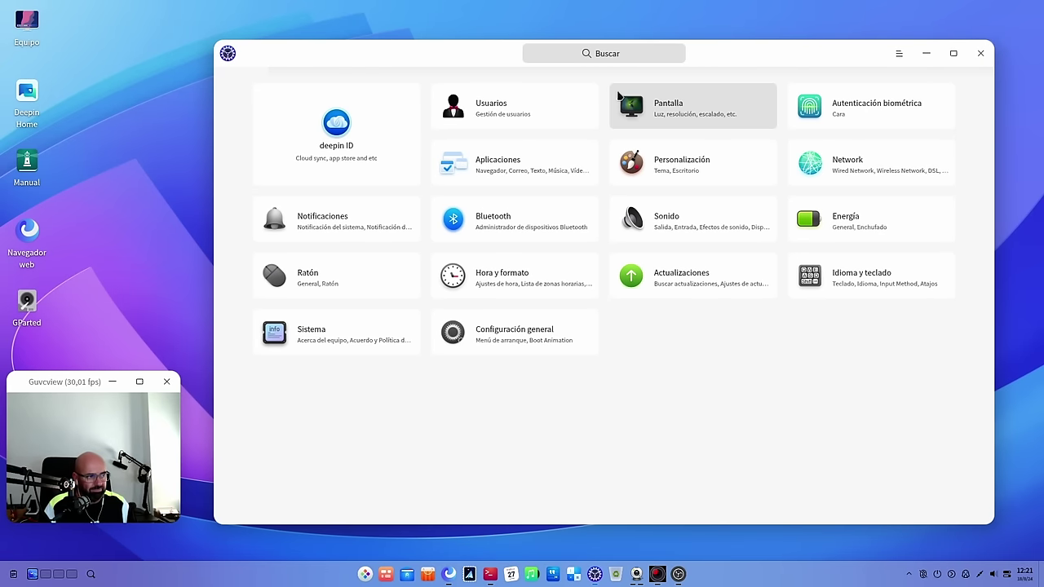
- Review the Usuarios and Pantalla settings in the control center
click(607, 55)
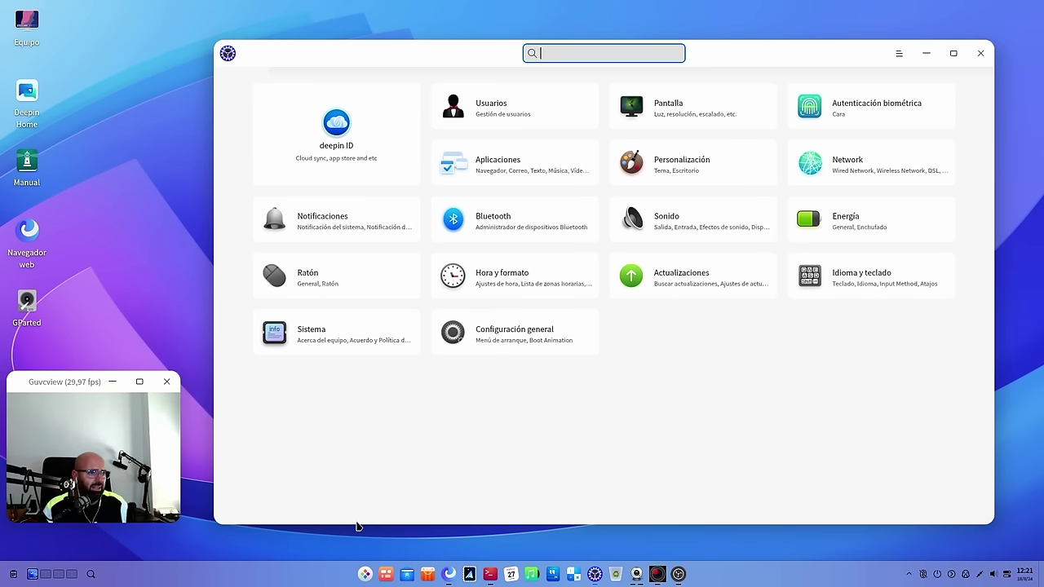
click(537, 124)
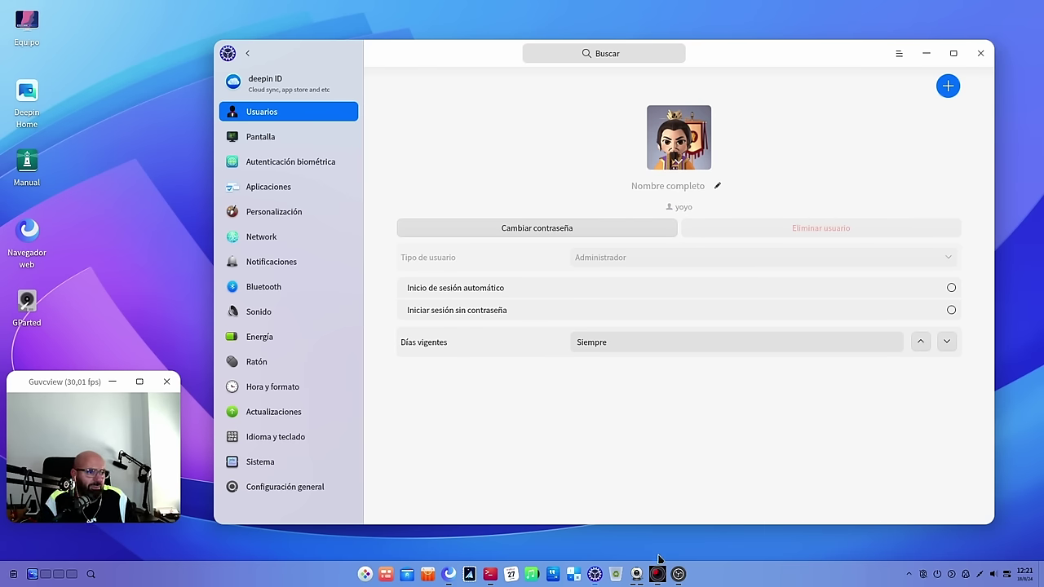
click(672, 349)
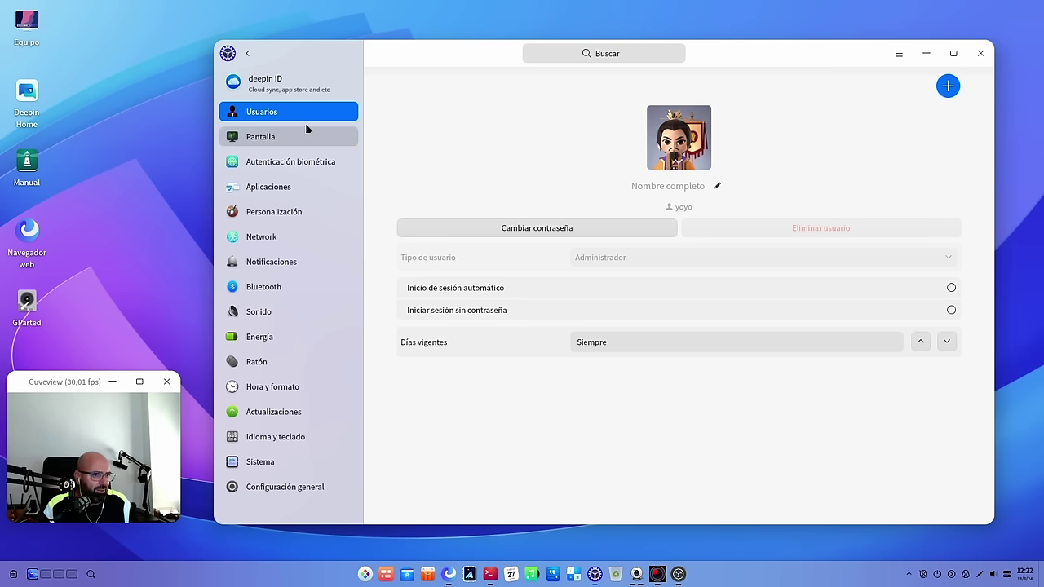
click(277, 138)
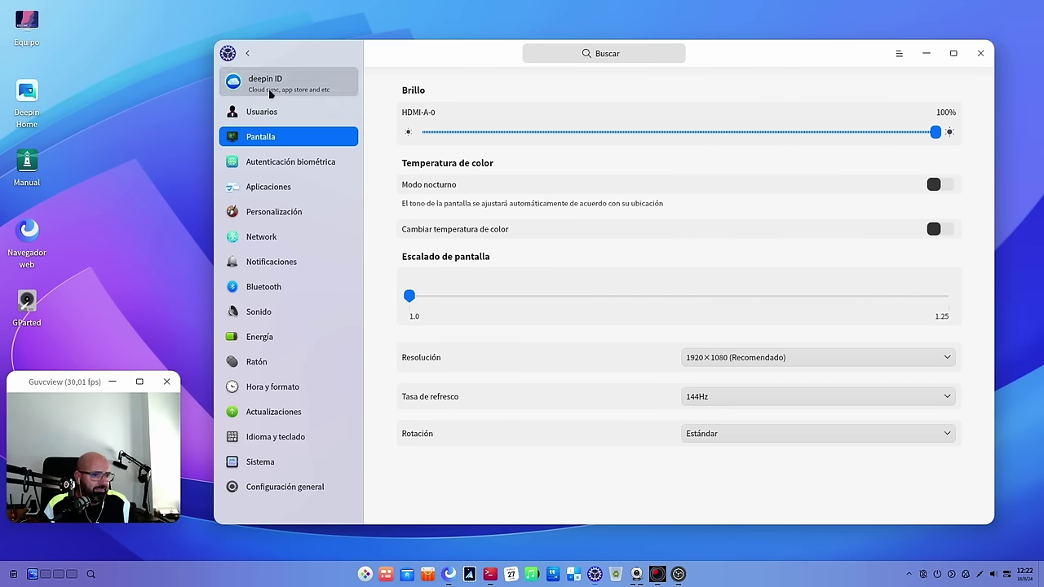
click(248, 53)
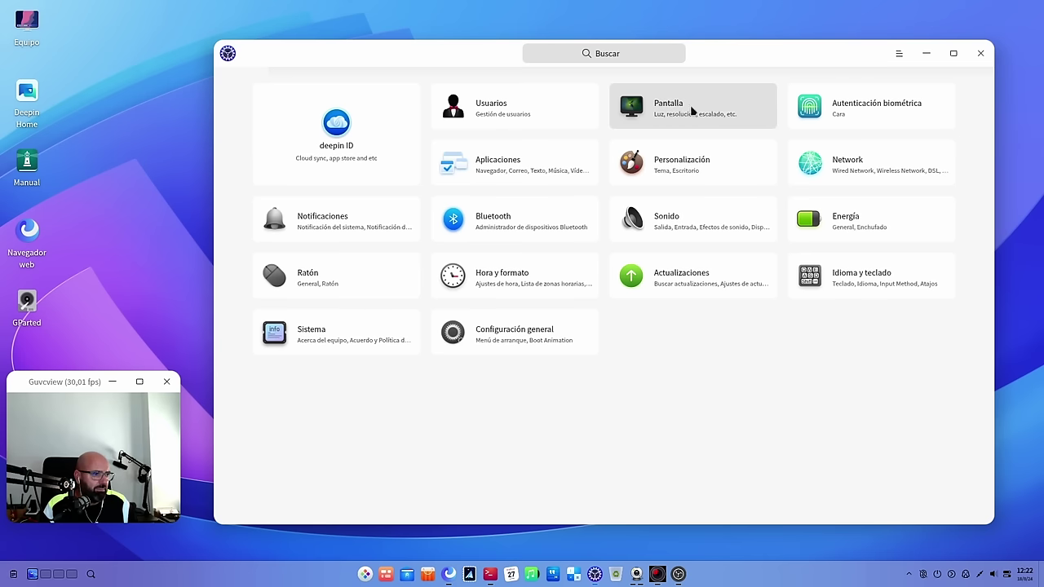
click(538, 122)
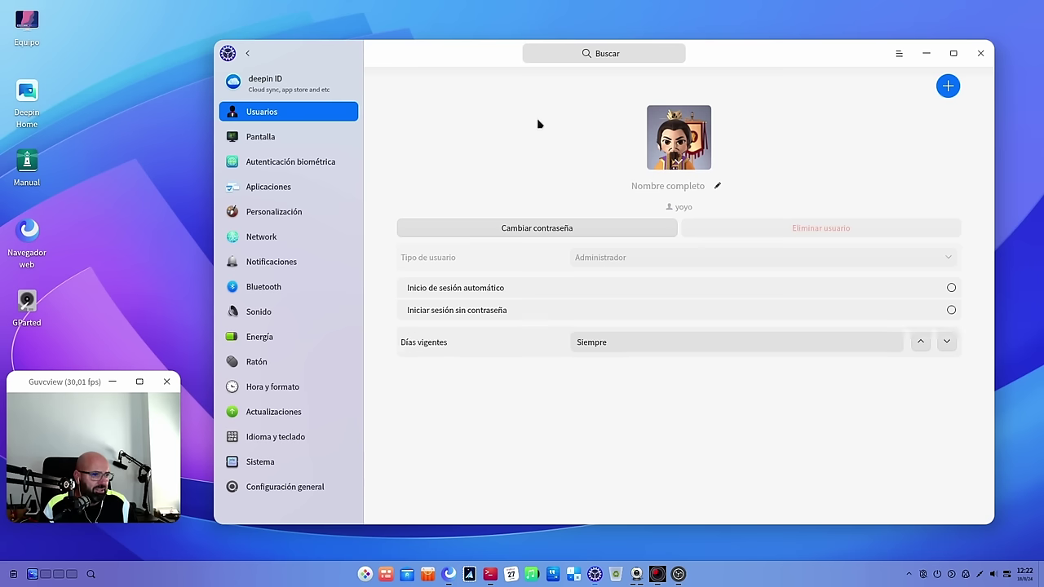
click(307, 138)
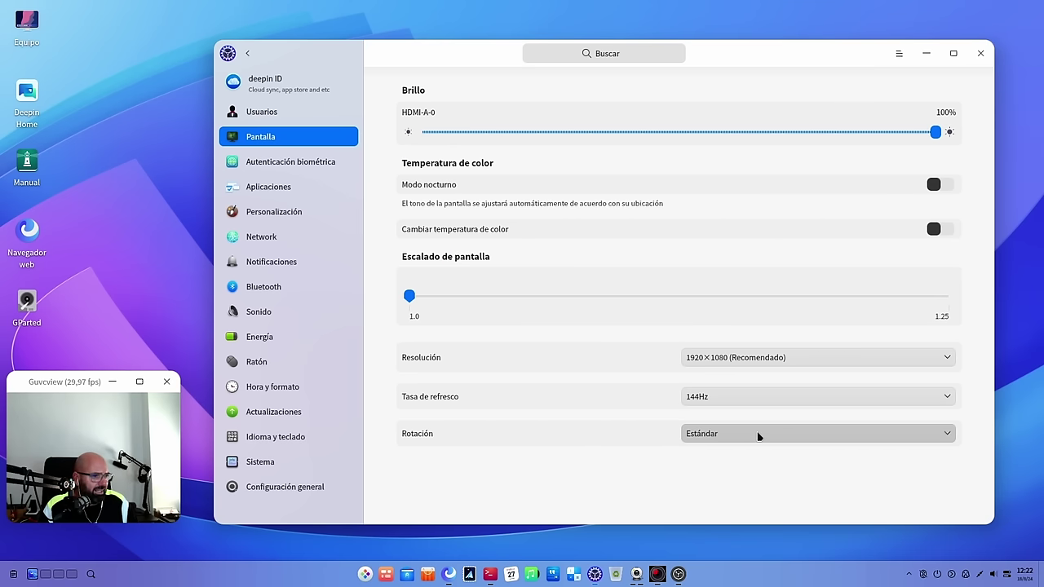
- Review the Autenticación biométrica page and the default apps under Aplicaciones for mail, text, music, video, image and terminal
click(294, 166)
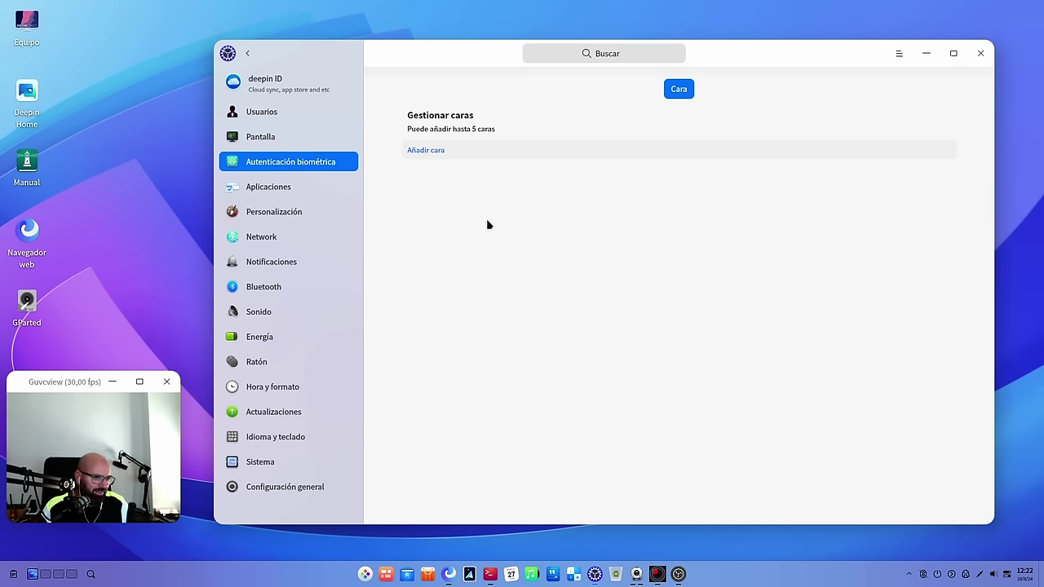
click(321, 188)
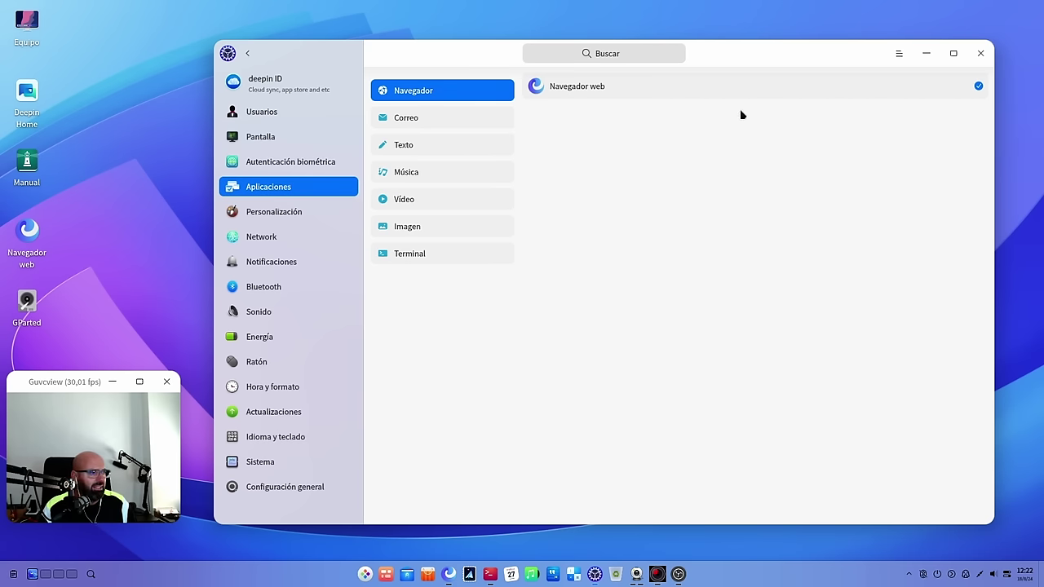
click(416, 120)
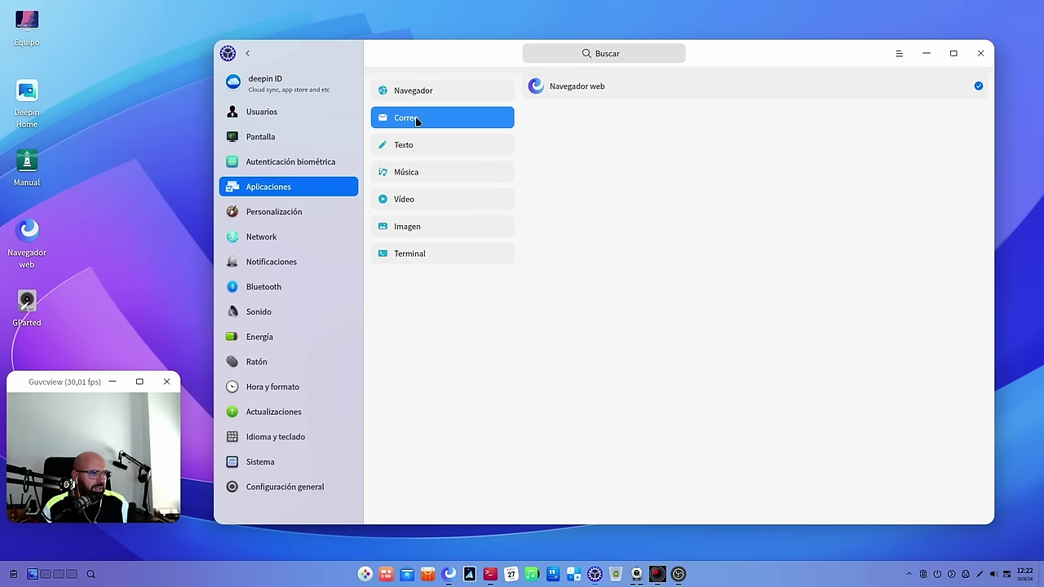
click(410, 147)
click(409, 180)
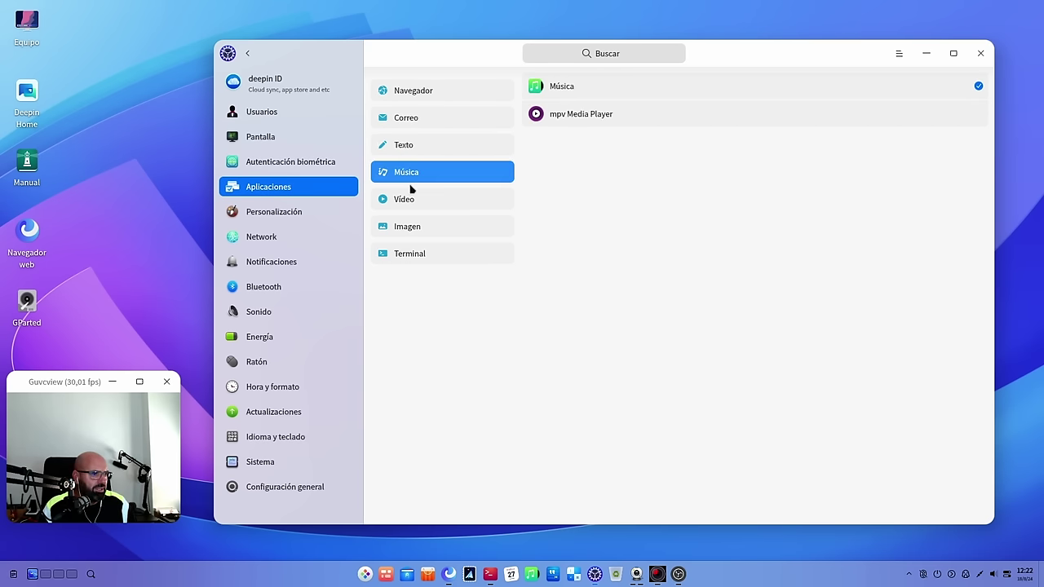
click(441, 122)
click(424, 144)
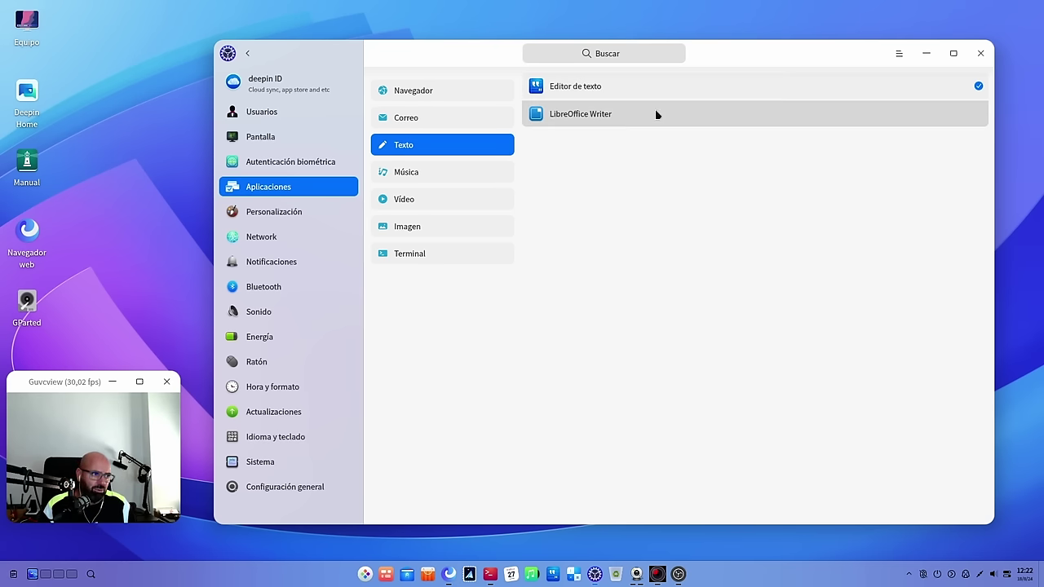
click(459, 173)
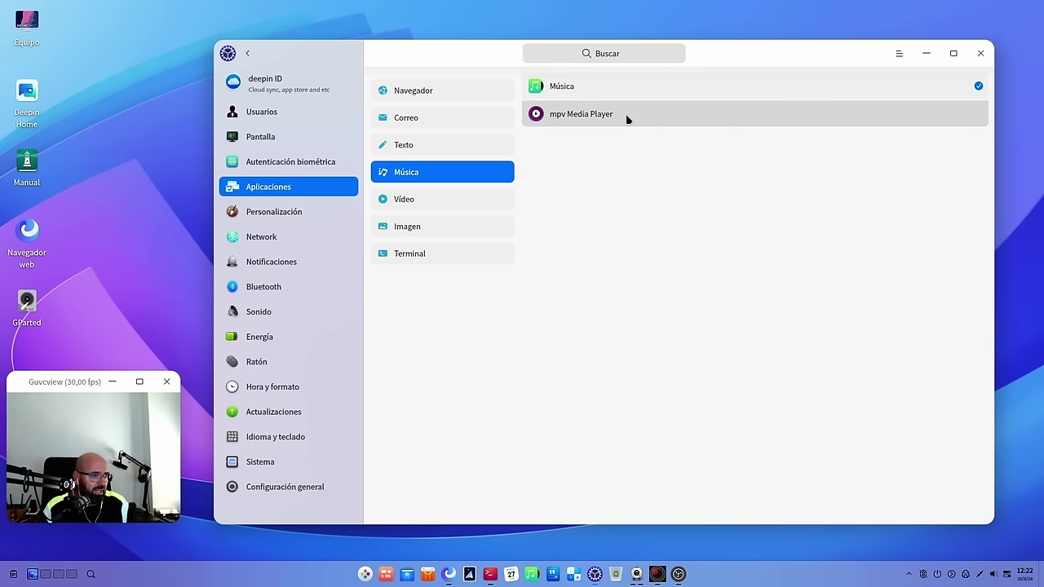
click(433, 202)
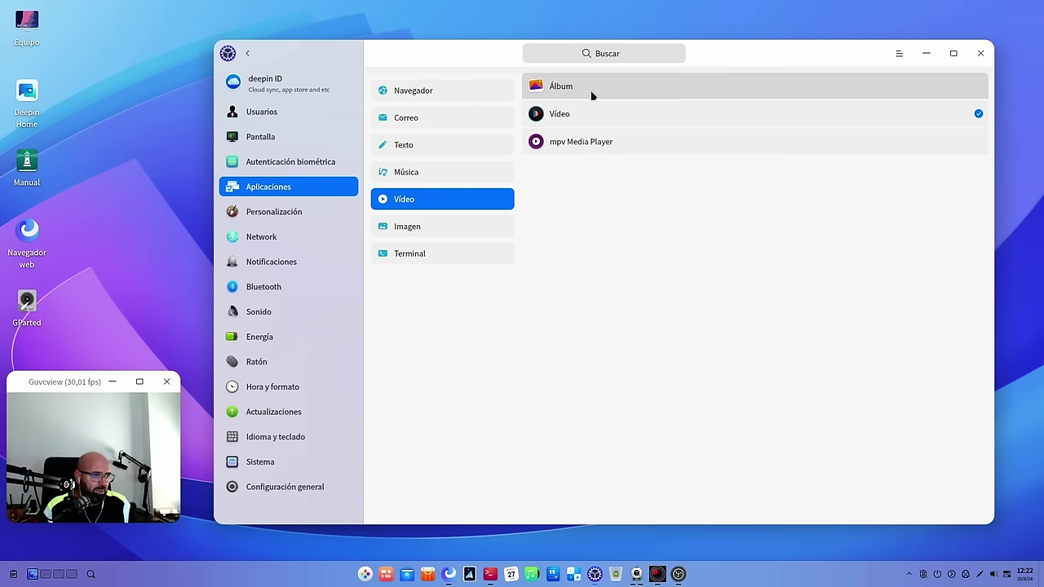
click(425, 229)
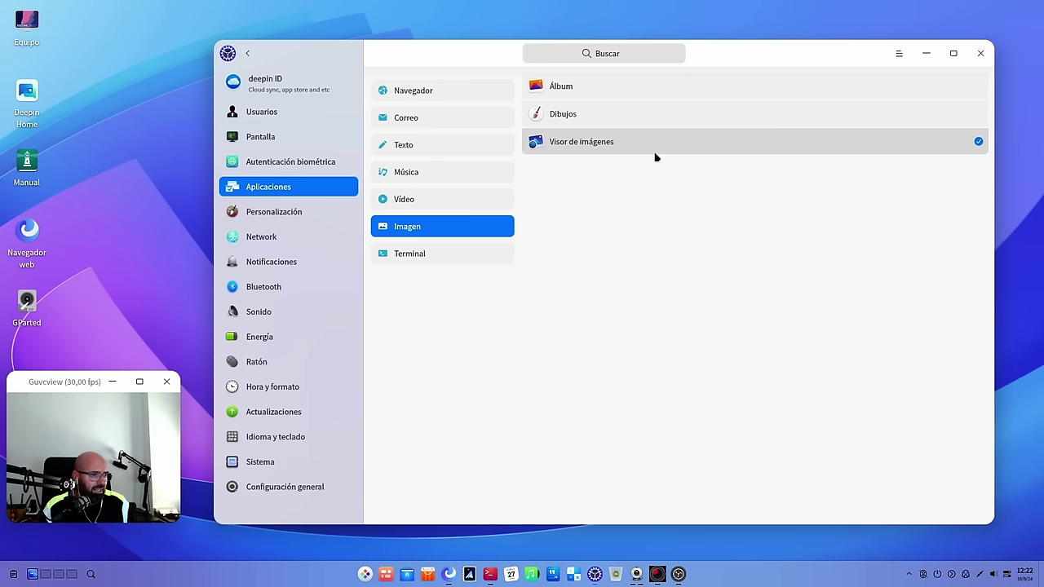
click(424, 253)
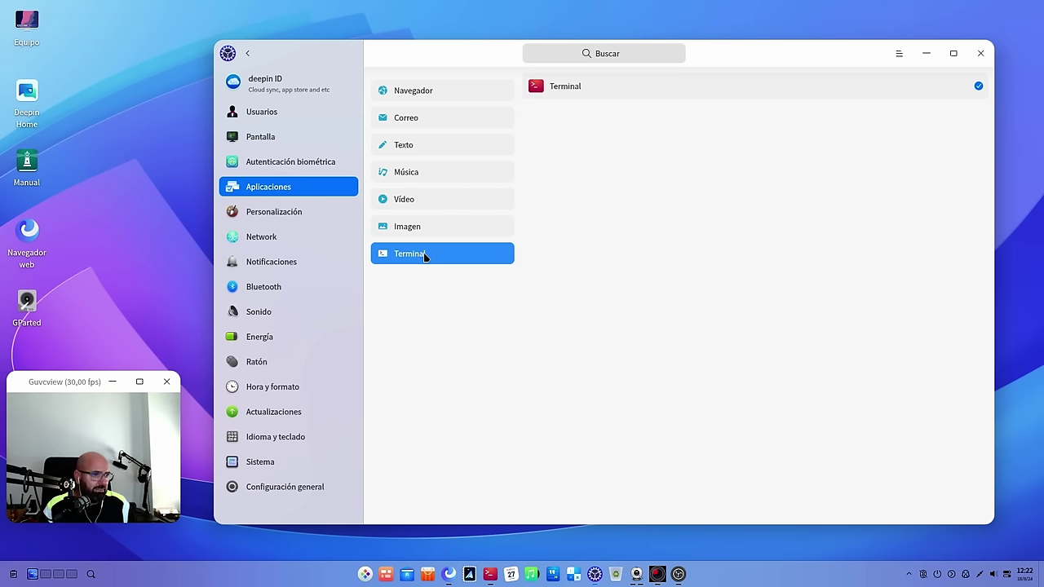
- Browse both pages of desktop themes in the Personalización settings
click(303, 211)
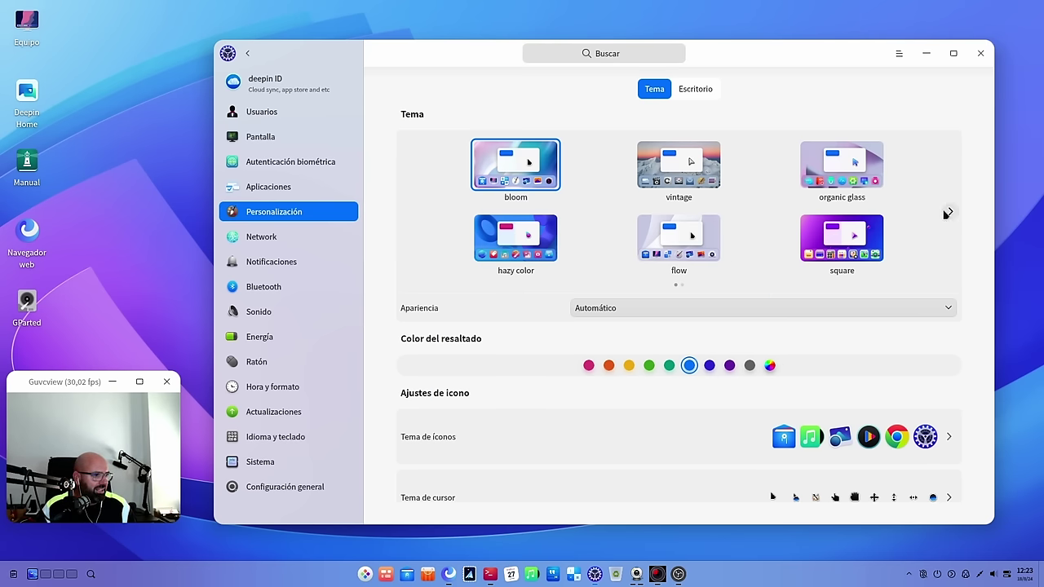
click(947, 212)
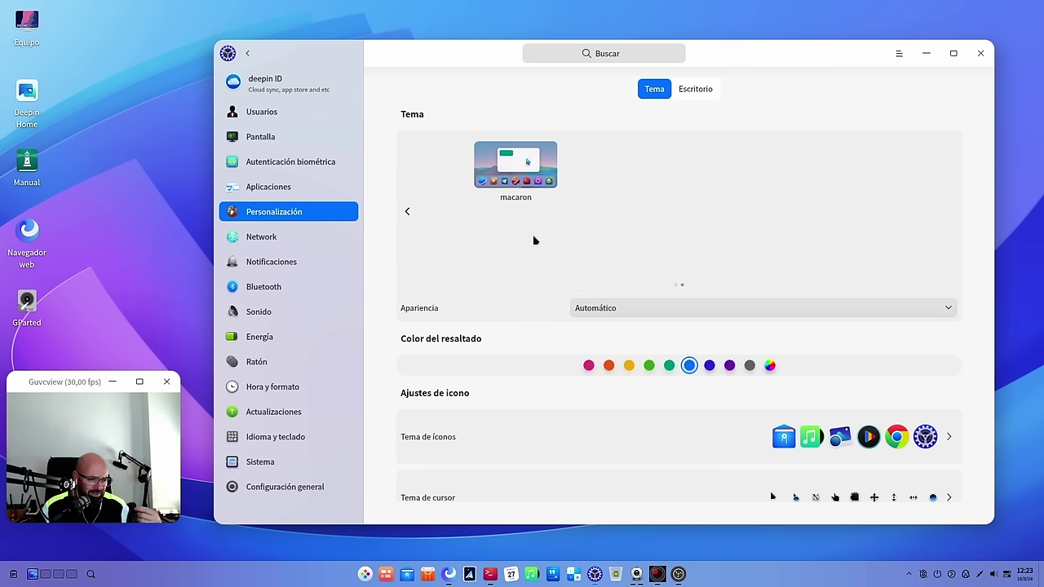
click(414, 210)
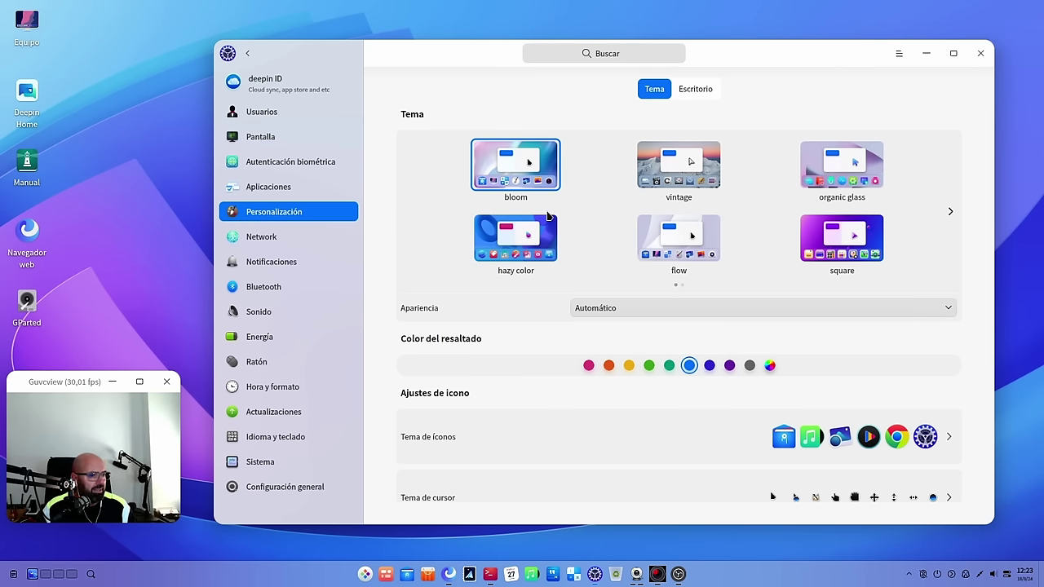
- Look through the available icon themes and cursor themes, closing each chooser without saving, and view the text settings
scroll(526, 337, down, 3)
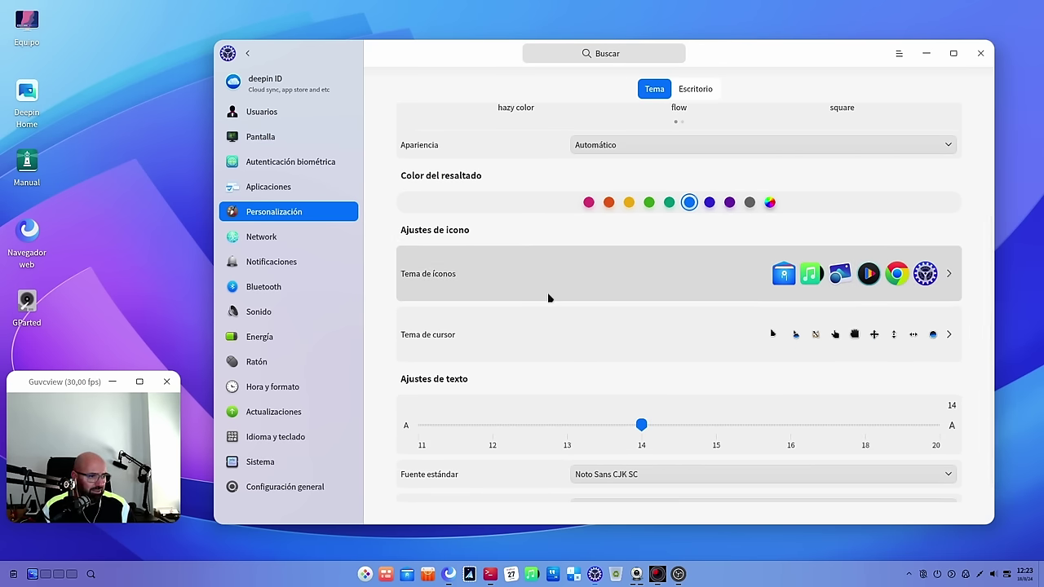
click(946, 277)
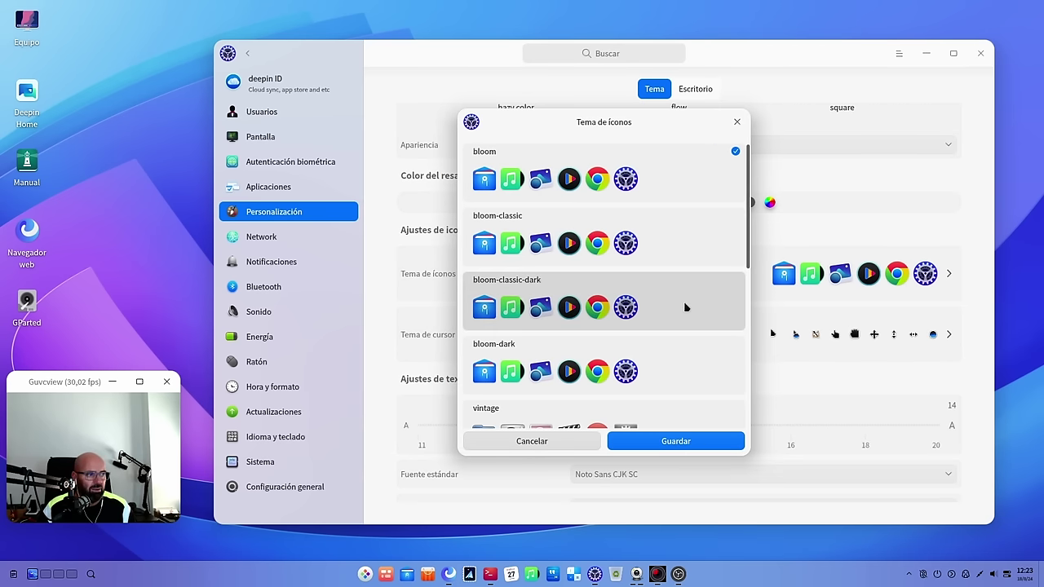
scroll(683, 297, down, 5)
scroll(684, 298, up, 5)
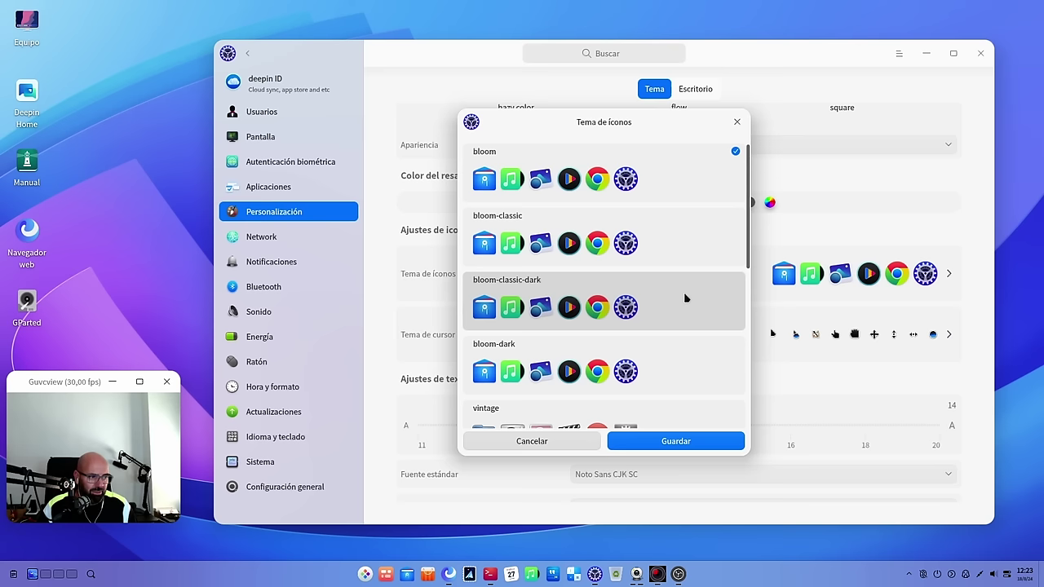
click(738, 124)
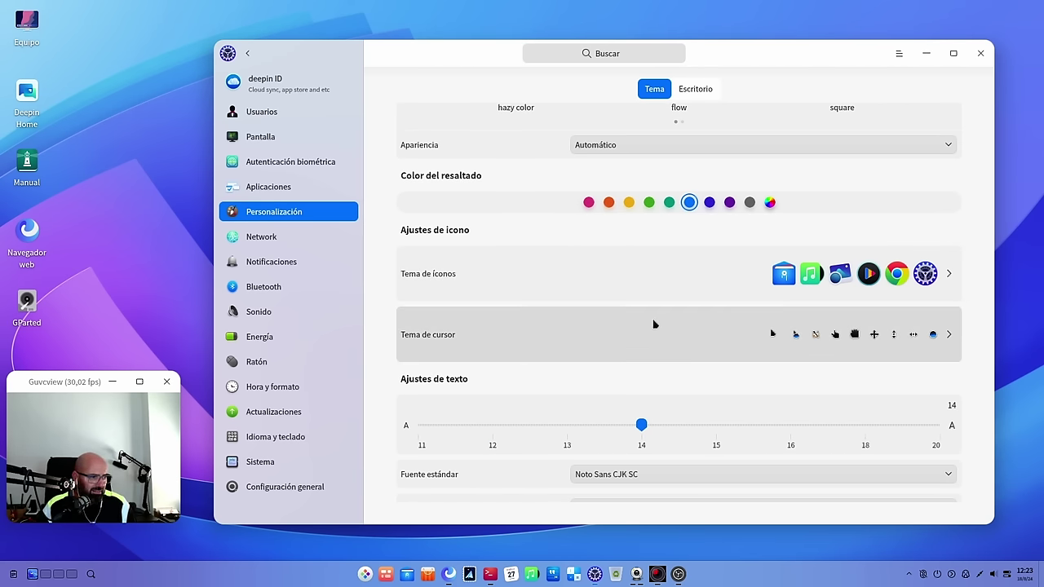
click(934, 342)
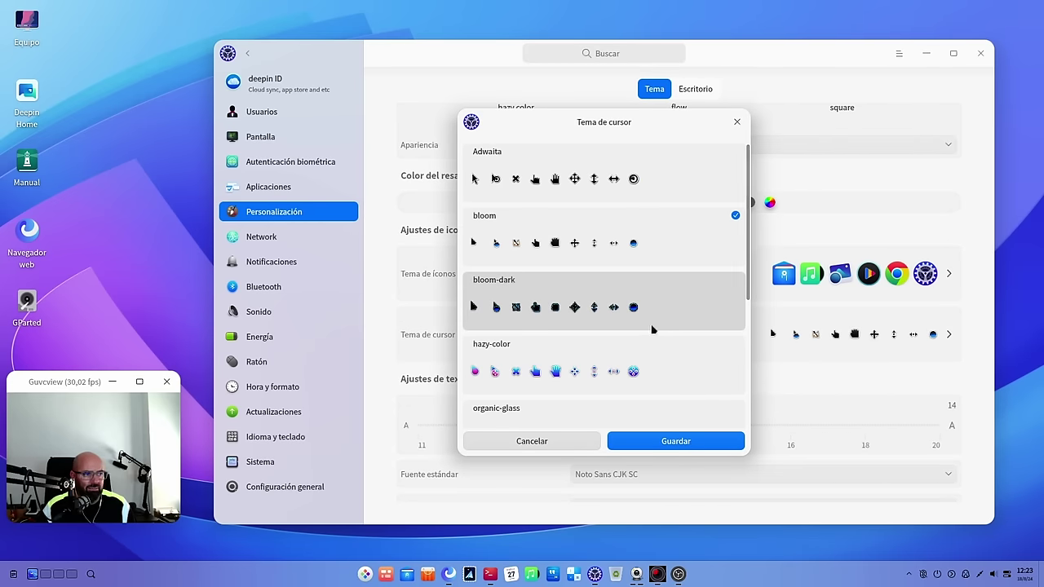
click(737, 122)
scroll(748, 432, down, 1)
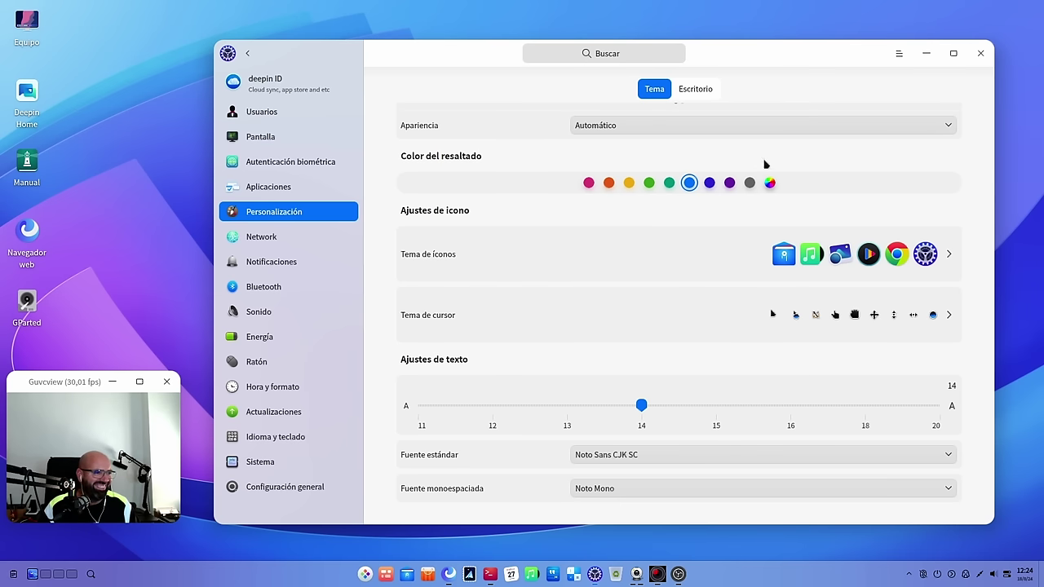
scroll(640, 265, up, 4)
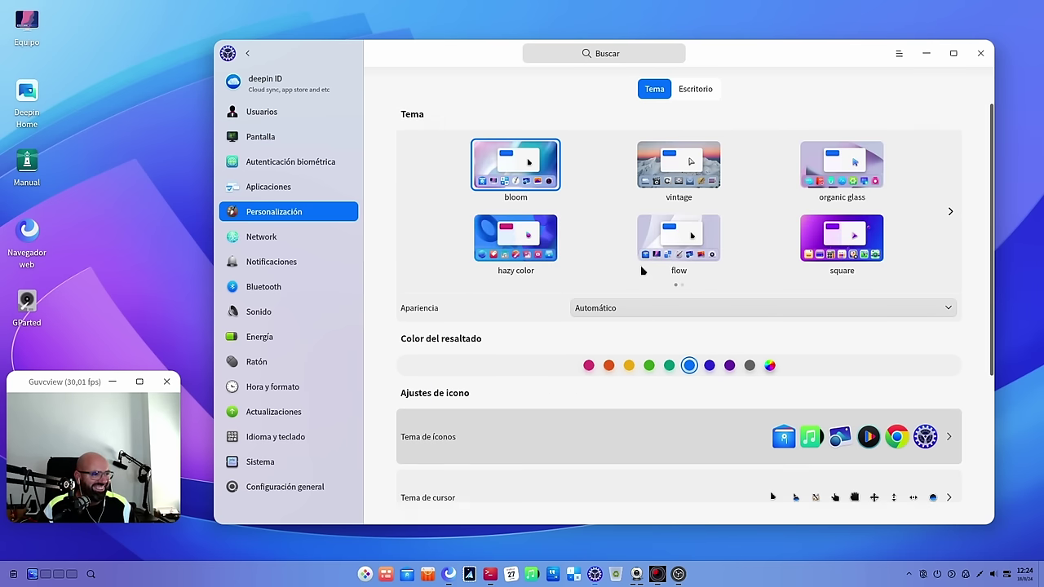
- Review the Escritorio dock and plugin area settings, and check the quick settings panel before dismissing it
click(694, 90)
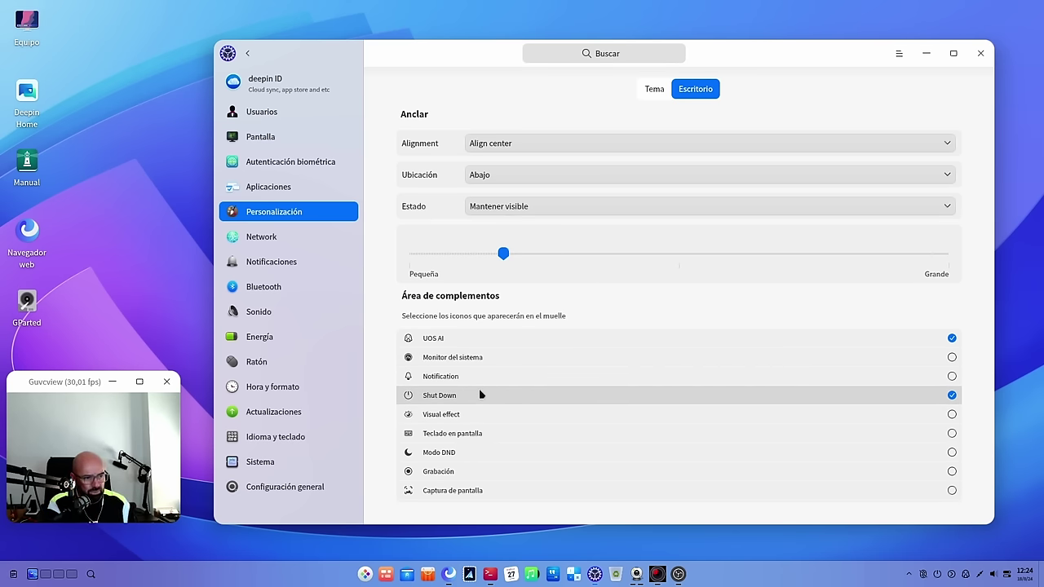
click(1007, 574)
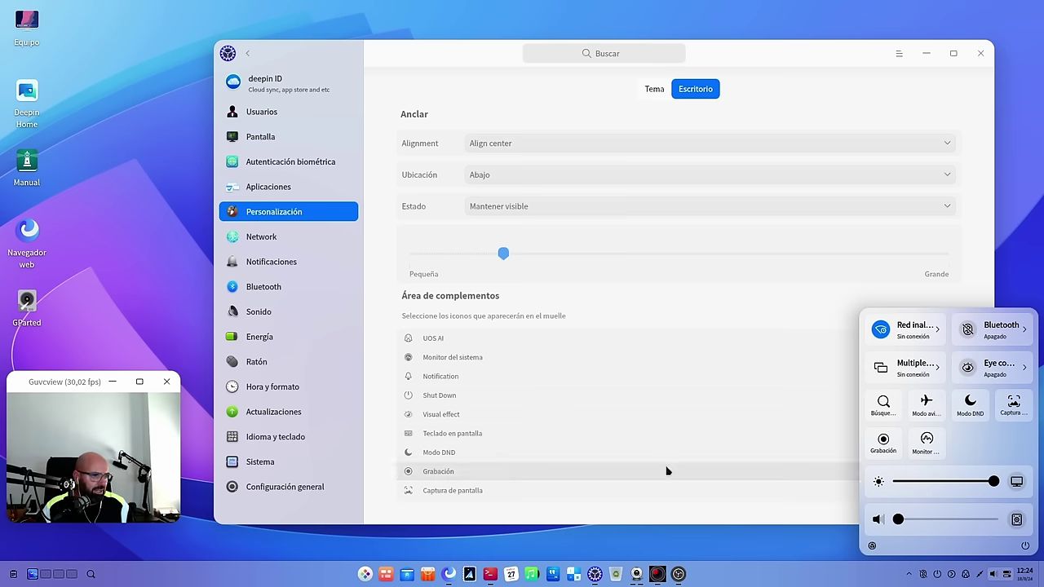
click(398, 72)
- Review the Network, Notificaciones and Bluetooth settings in the control center
click(275, 243)
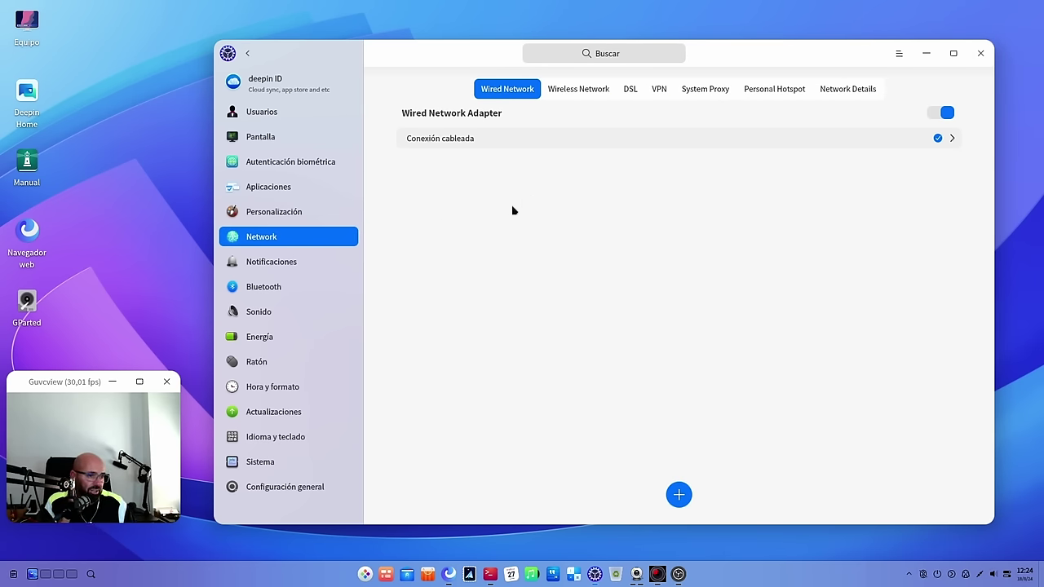
click(318, 261)
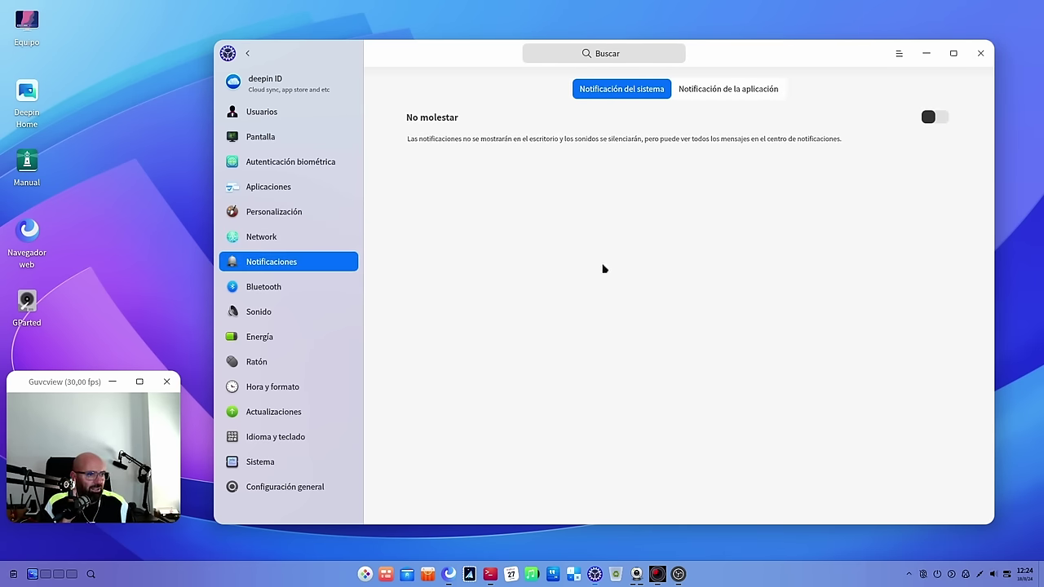
click(292, 285)
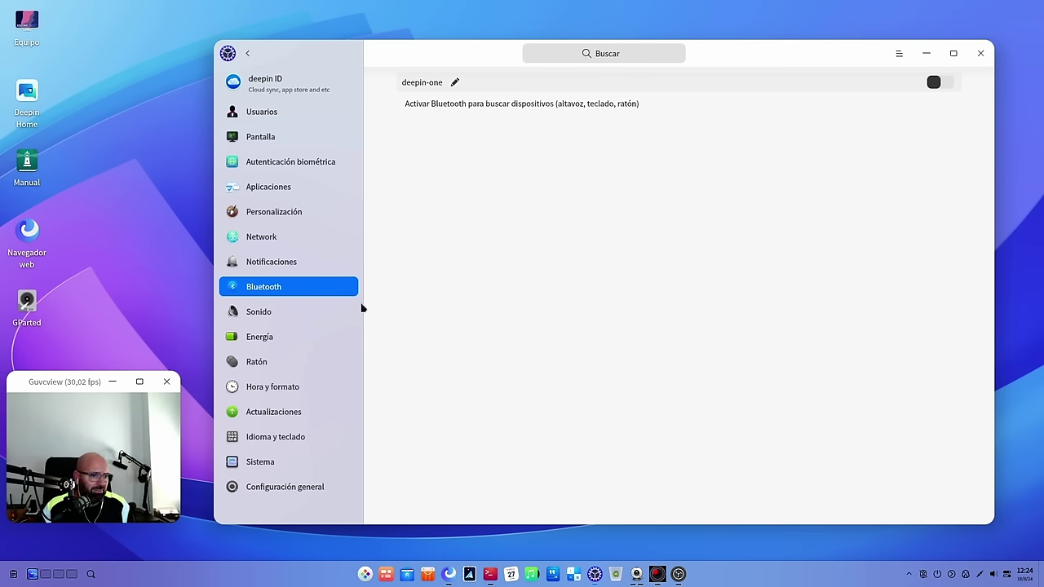
- Review the Sonido settings for output, input, sound effects, devices and the audio framework
click(309, 318)
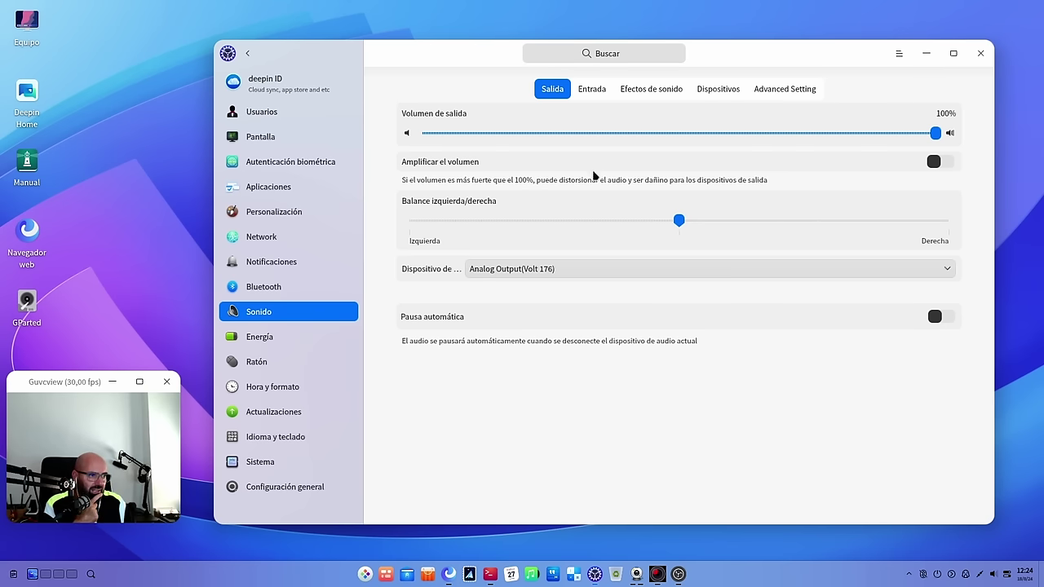
click(601, 91)
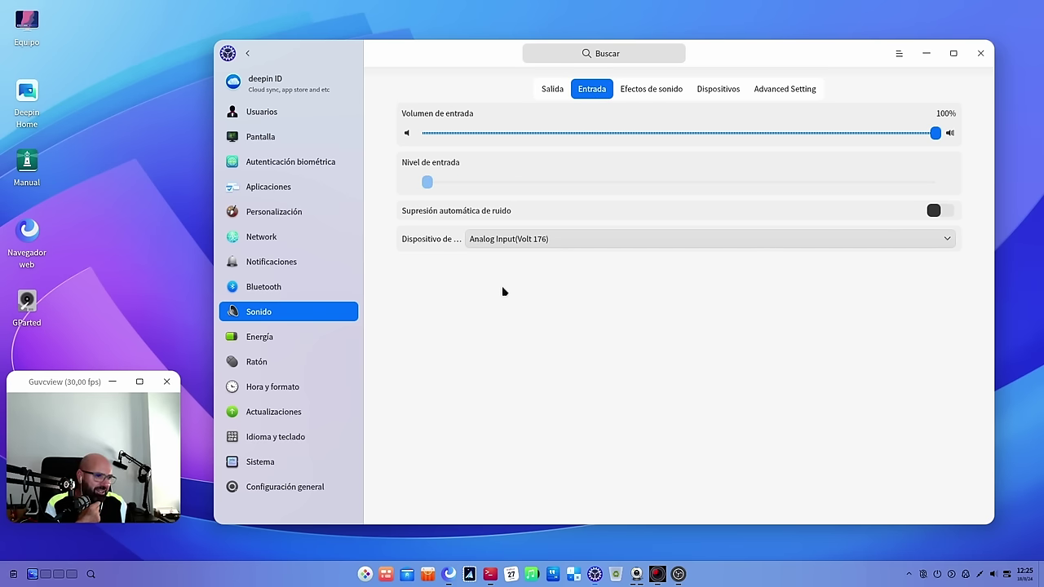
click(661, 92)
click(723, 92)
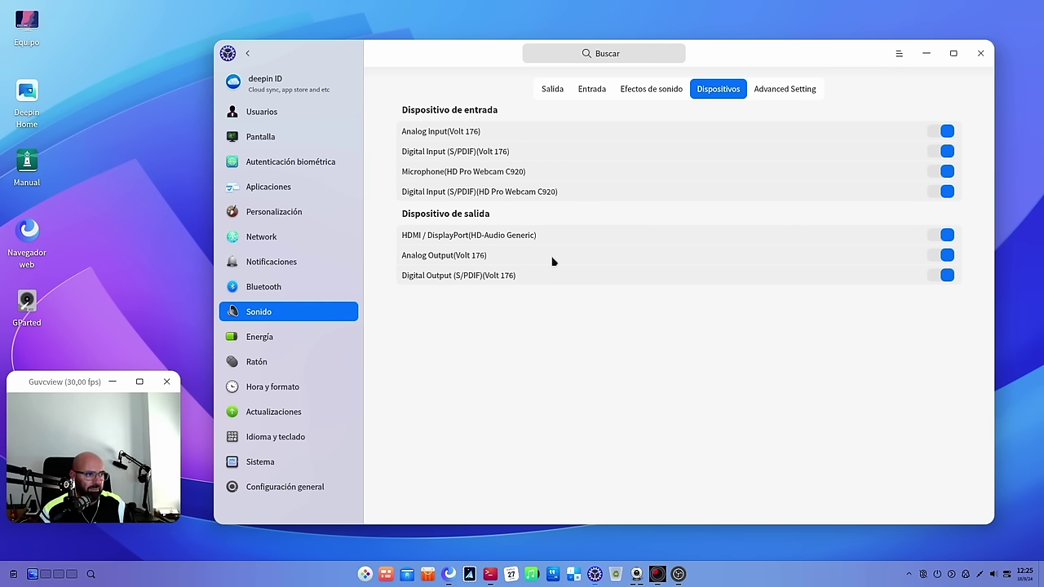
click(781, 91)
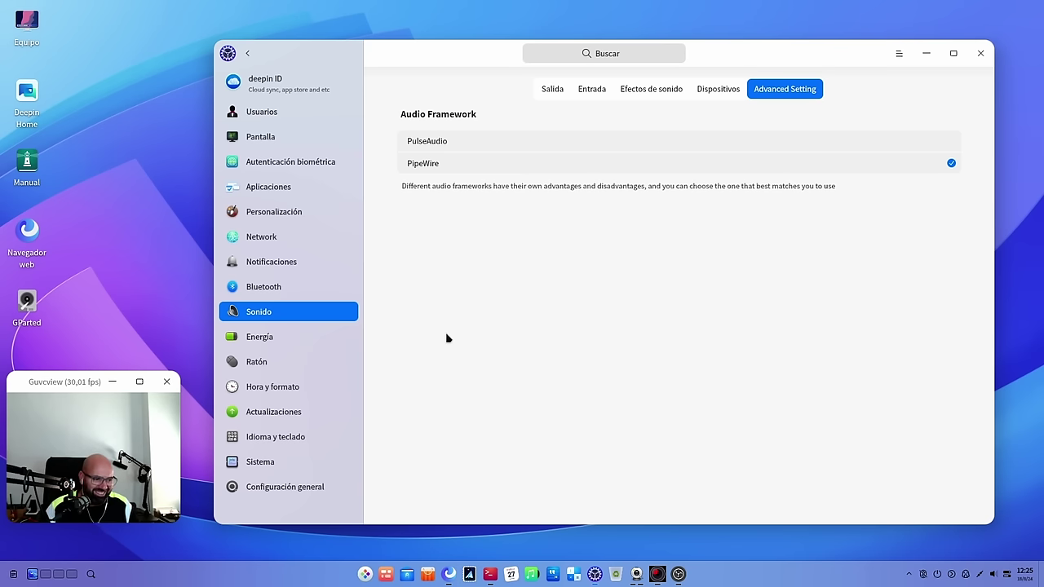
- Switch to the terminal, run inxi -Aa to inspect the audio devices and servers with the webcam window moved aside, and minimize it
click(490, 574)
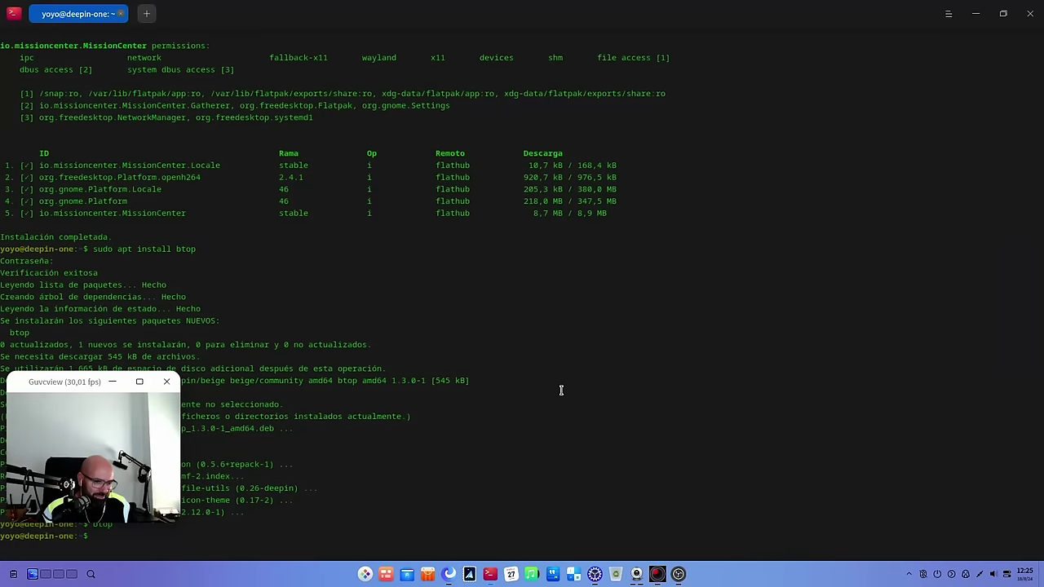
drag(67, 391, 68, 266)
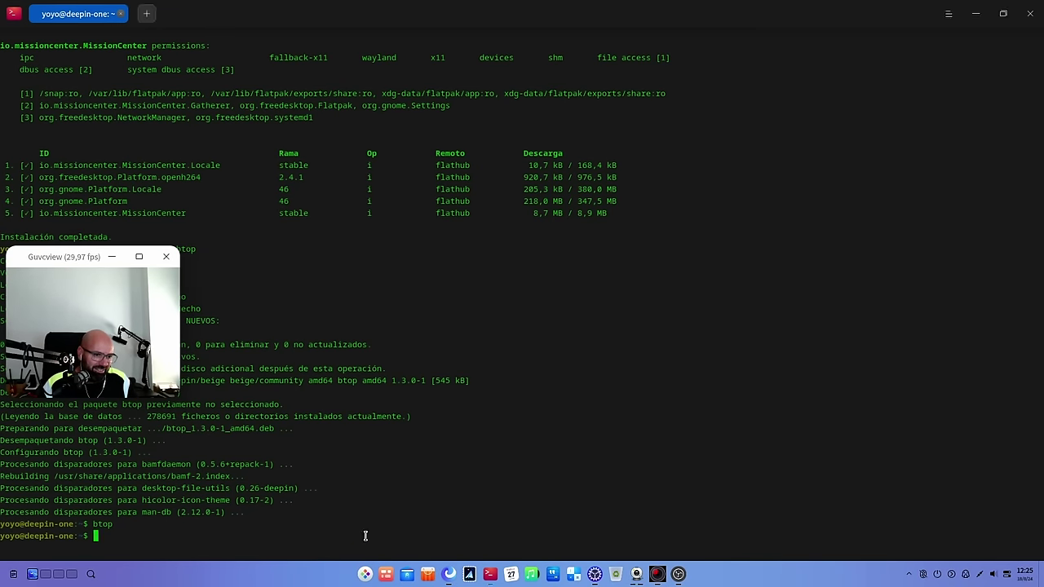
text(inxi )
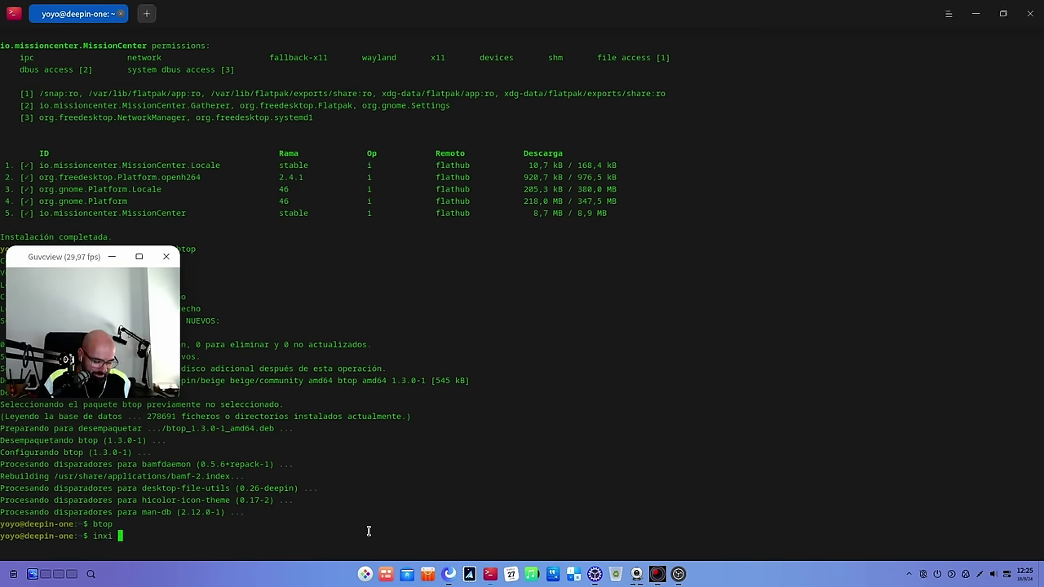
text(-Aa)
key(Return)
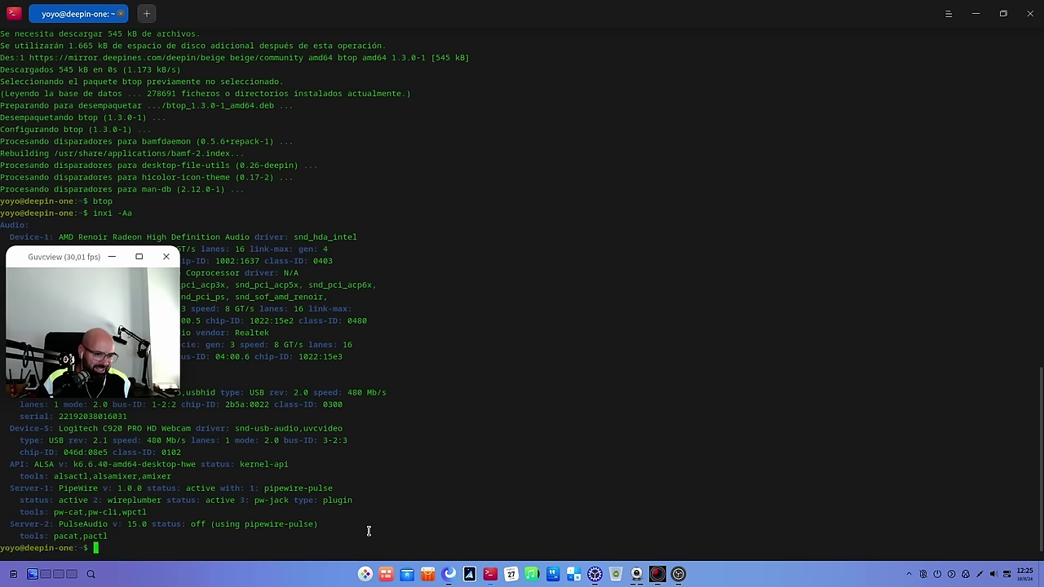
drag(83, 259, 376, 129)
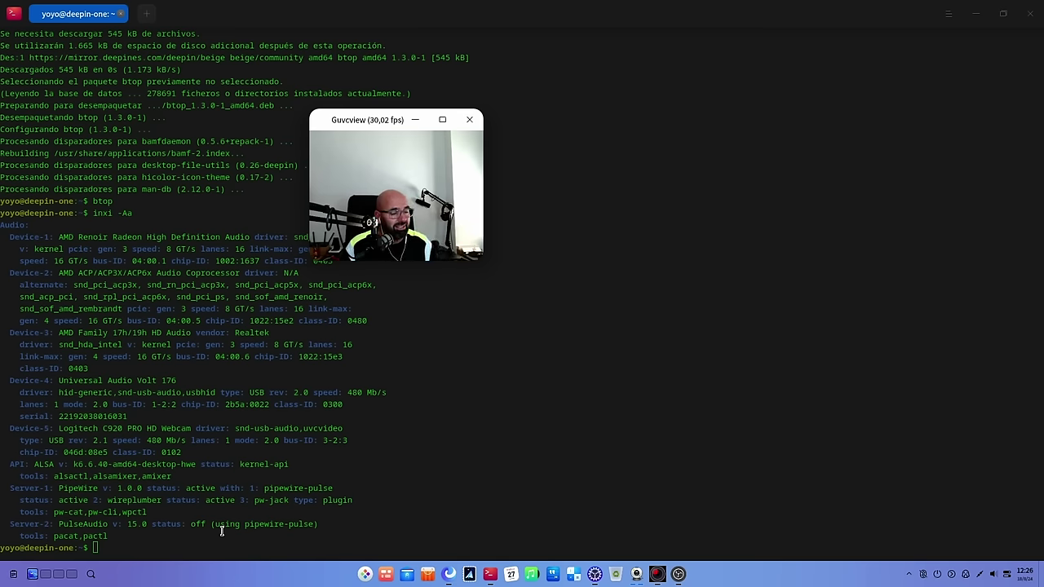
drag(392, 126, 165, 257)
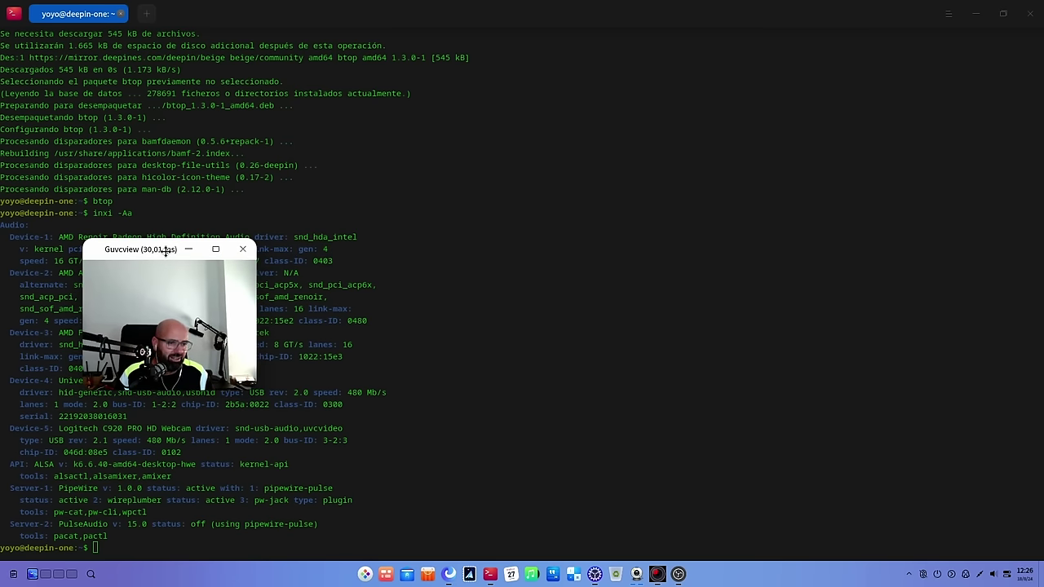
click(975, 14)
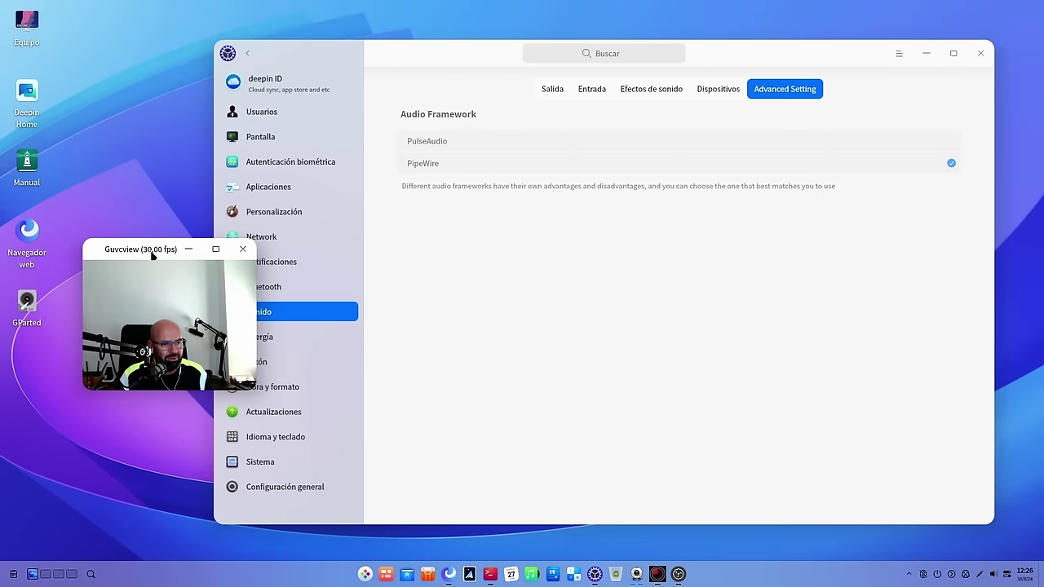
- Move the webcam window clear of the control center, review the Energía and Ratón settings, and try the double-click test
drag(152, 252, 116, 348)
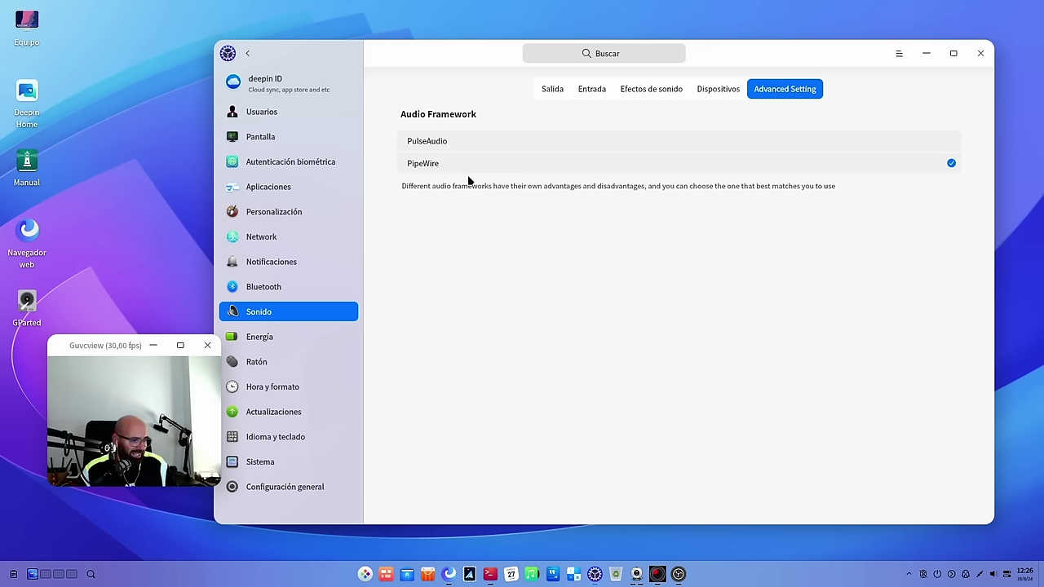
click(280, 346)
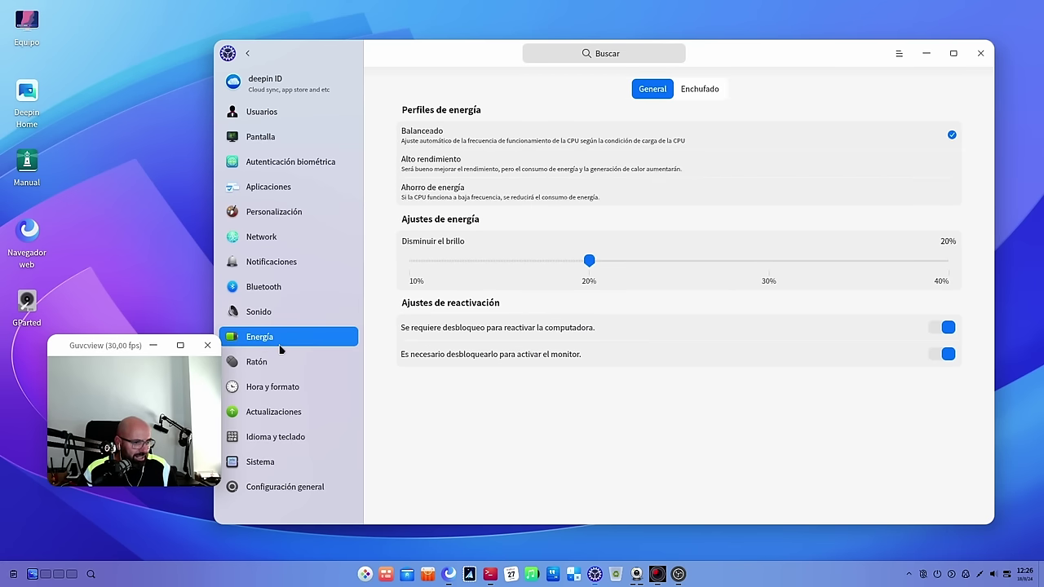
drag(102, 346, 62, 396)
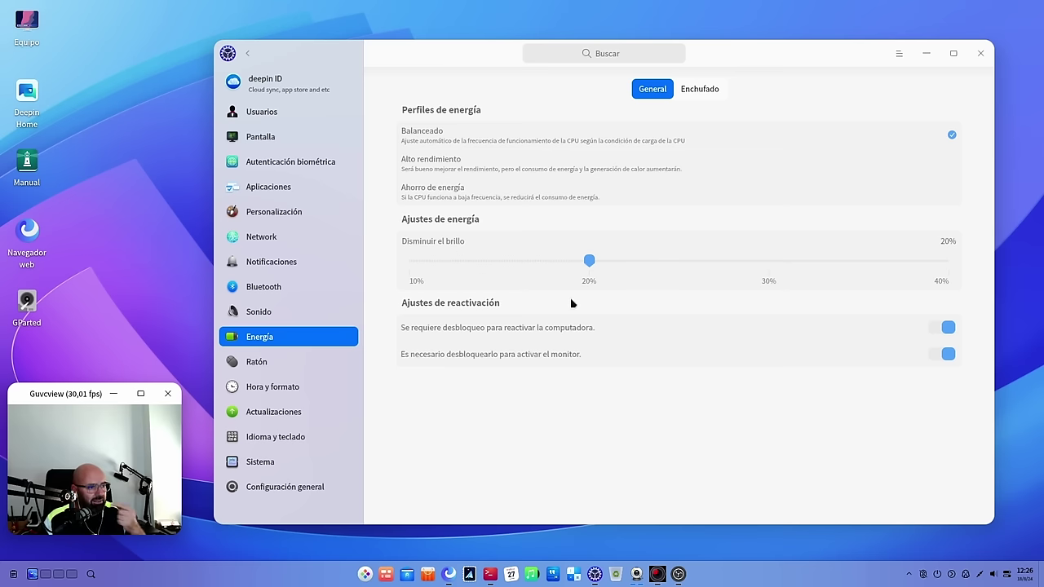
click(311, 365)
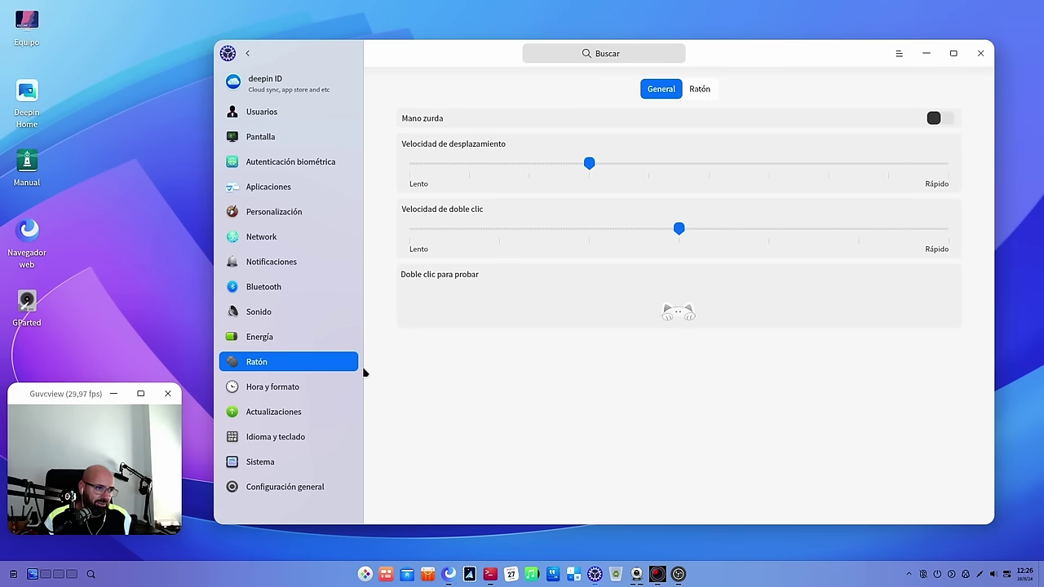
double_click(681, 318)
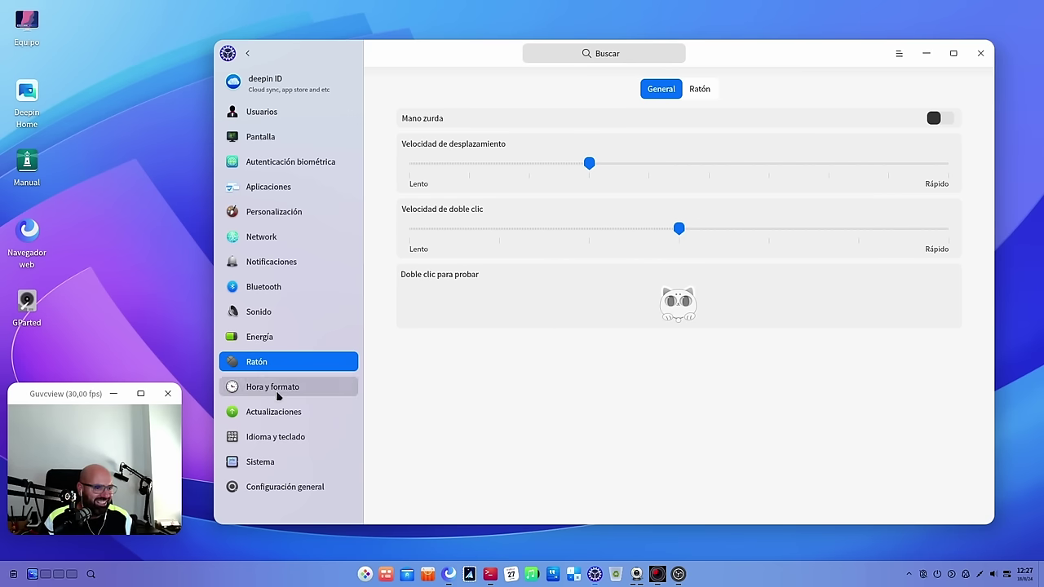
- Review the Hora y formato settings and the Actualizaciones pages for checking updates and update settings
click(316, 388)
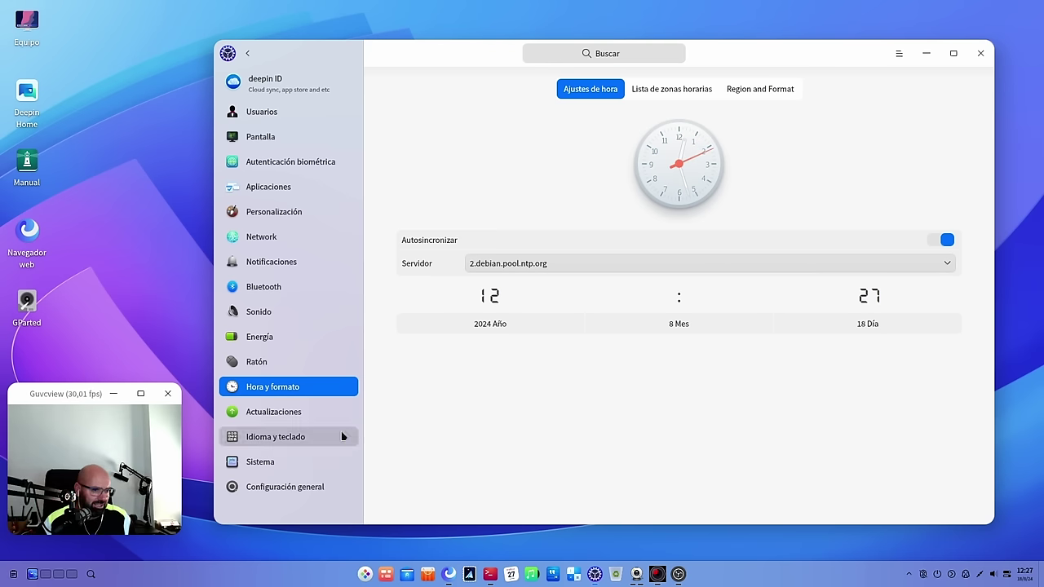
click(267, 415)
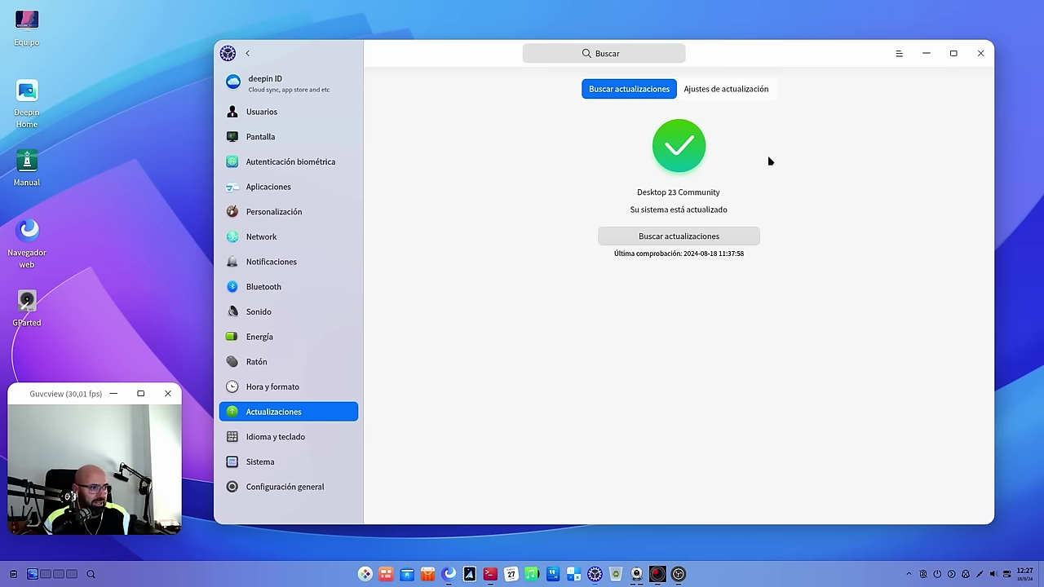
click(752, 88)
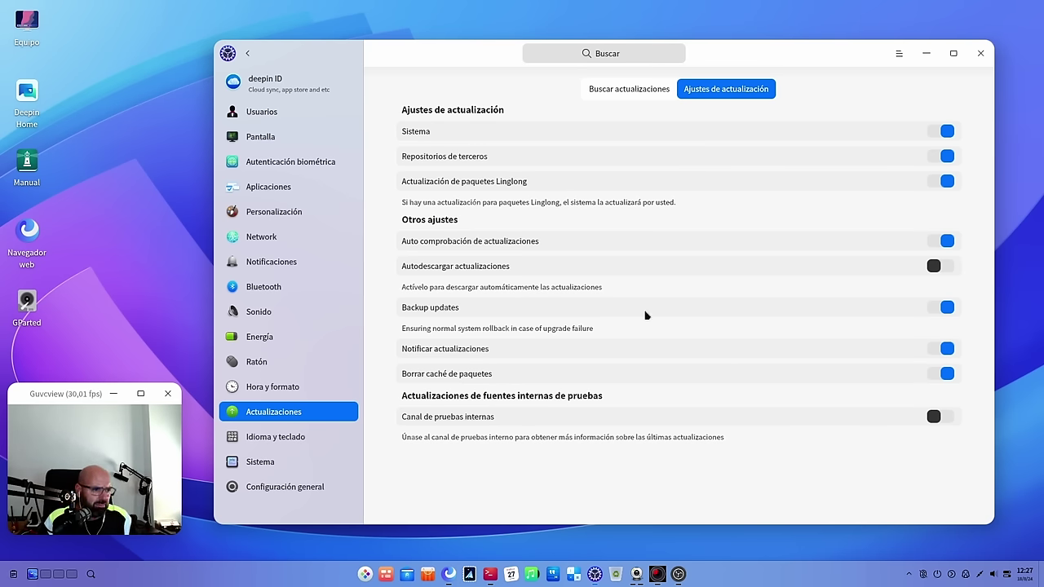
click(621, 91)
- Review the Idioma y teclado settings for Teclado, Idioma, Input Method and Atajos
click(326, 436)
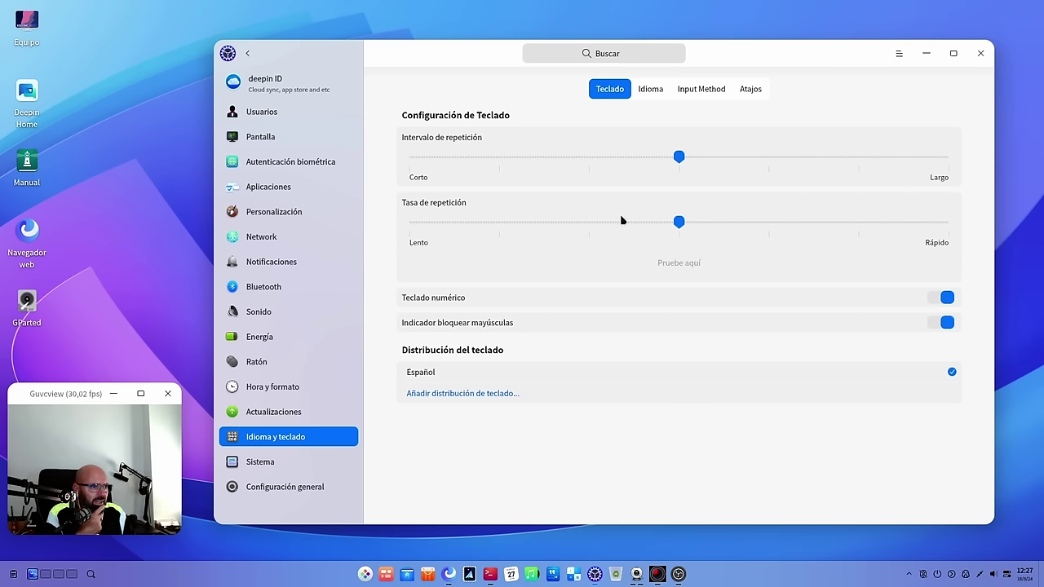
click(656, 91)
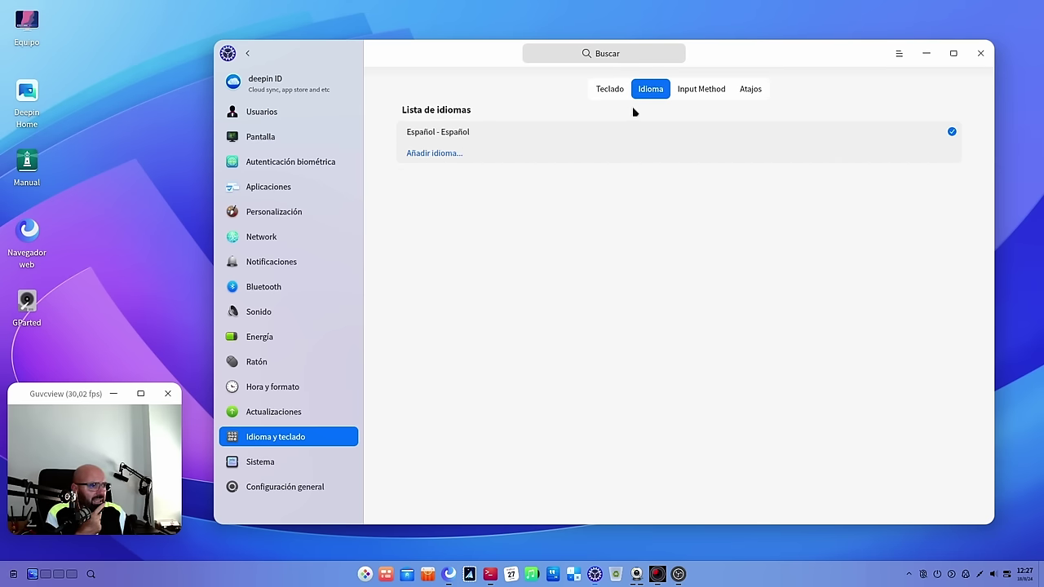
click(697, 91)
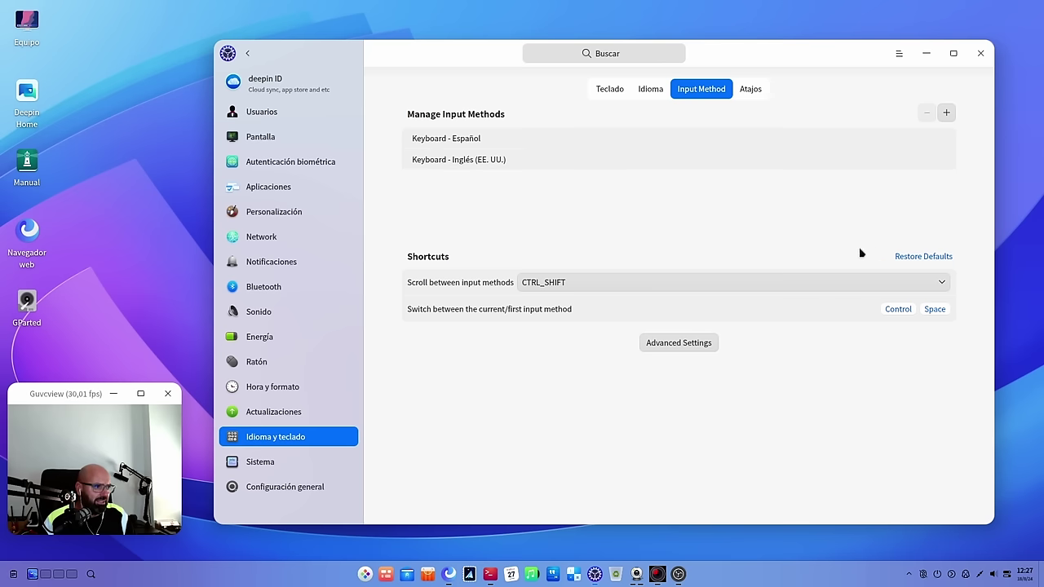
click(751, 88)
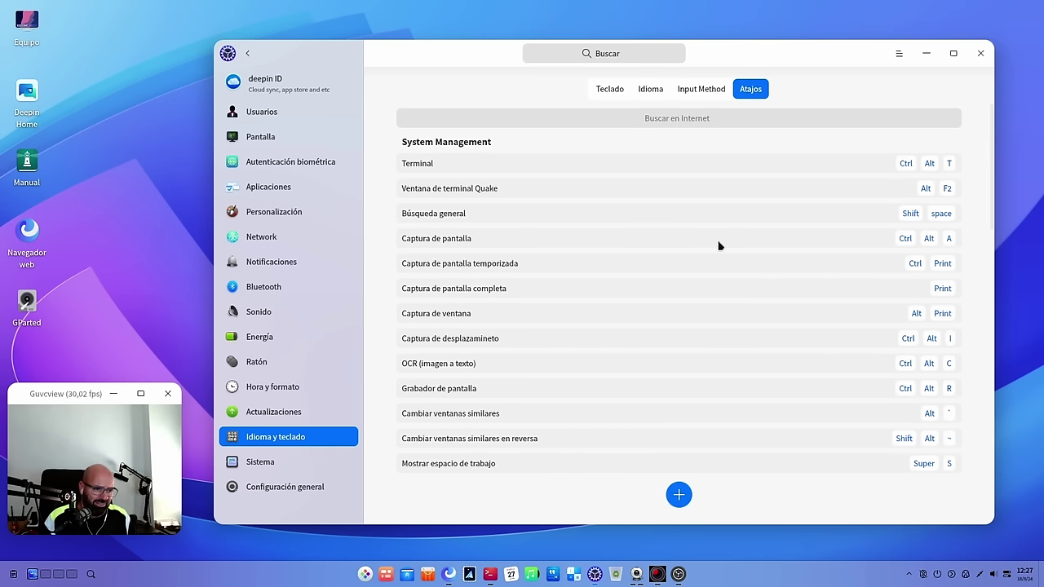
- Review the Sistema information, including the license, end-user agreement and privacy policy, and return to Acerca del equipo
click(264, 465)
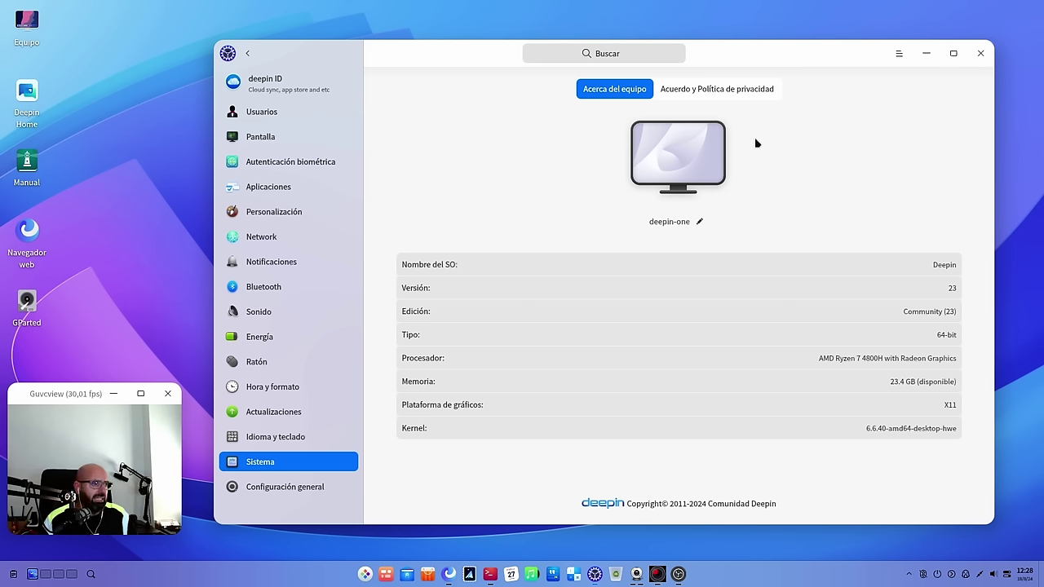
click(738, 94)
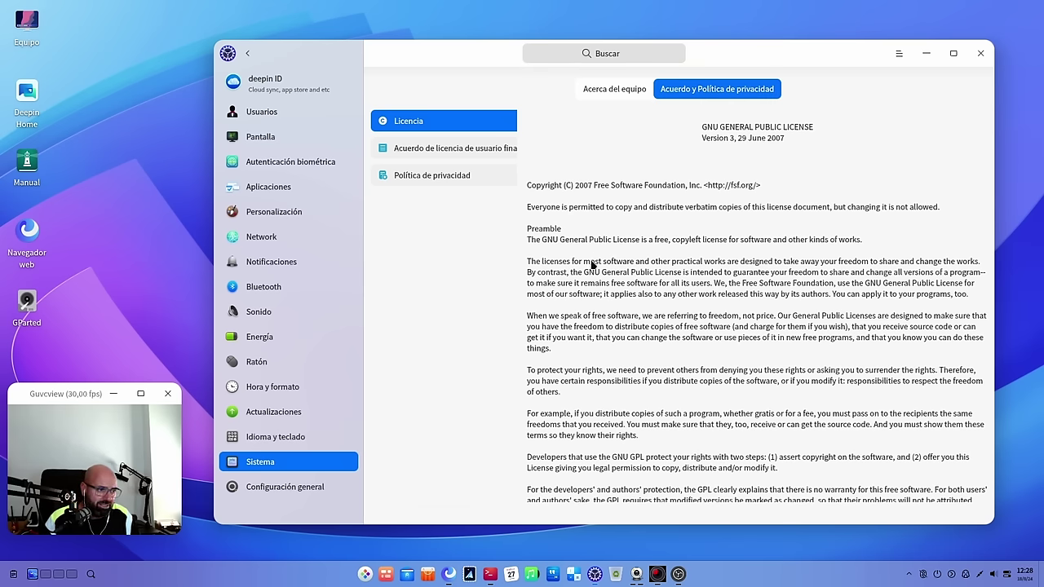
click(471, 149)
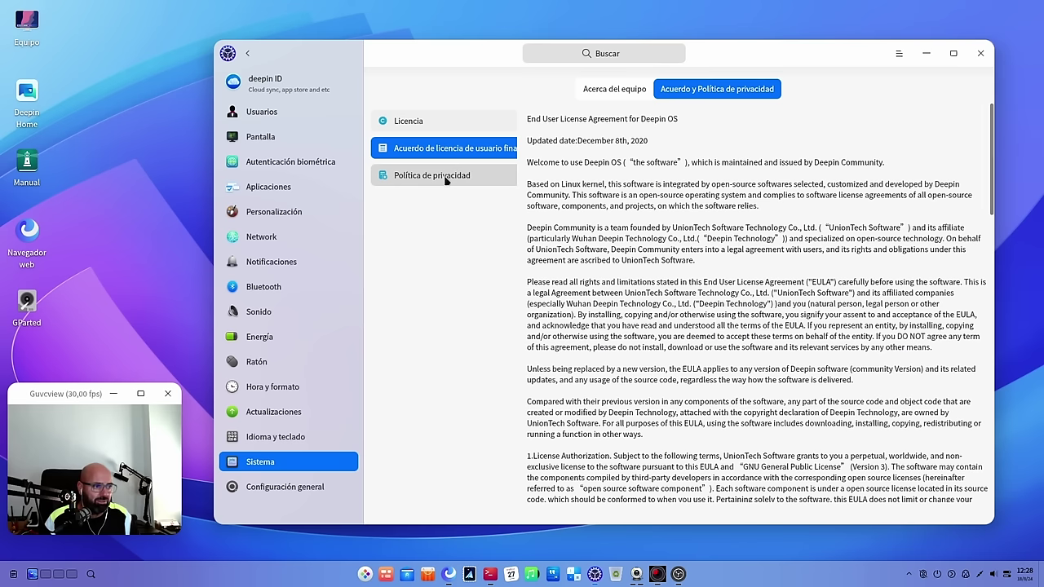
click(443, 173)
click(428, 124)
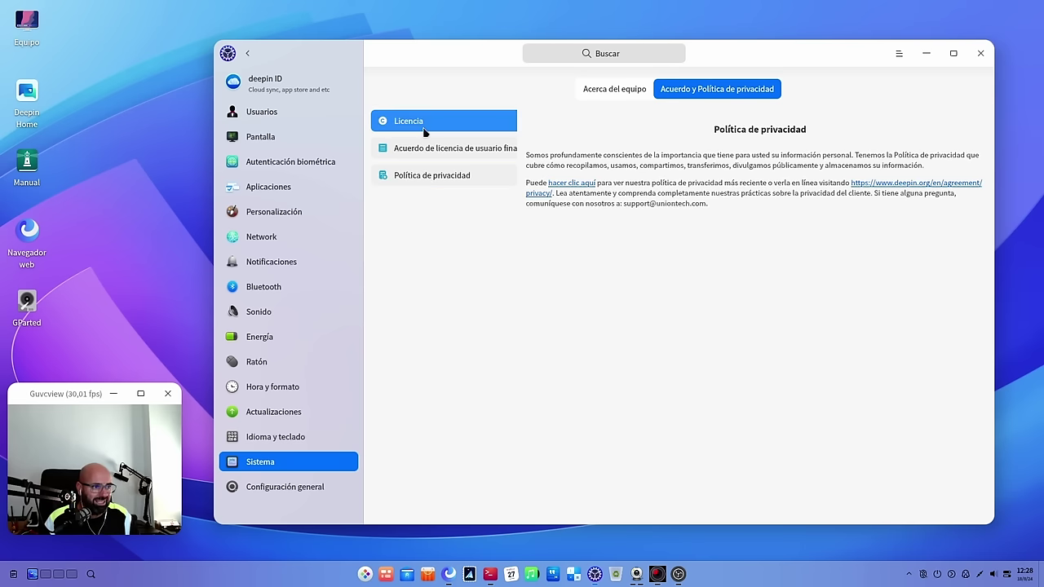
click(612, 92)
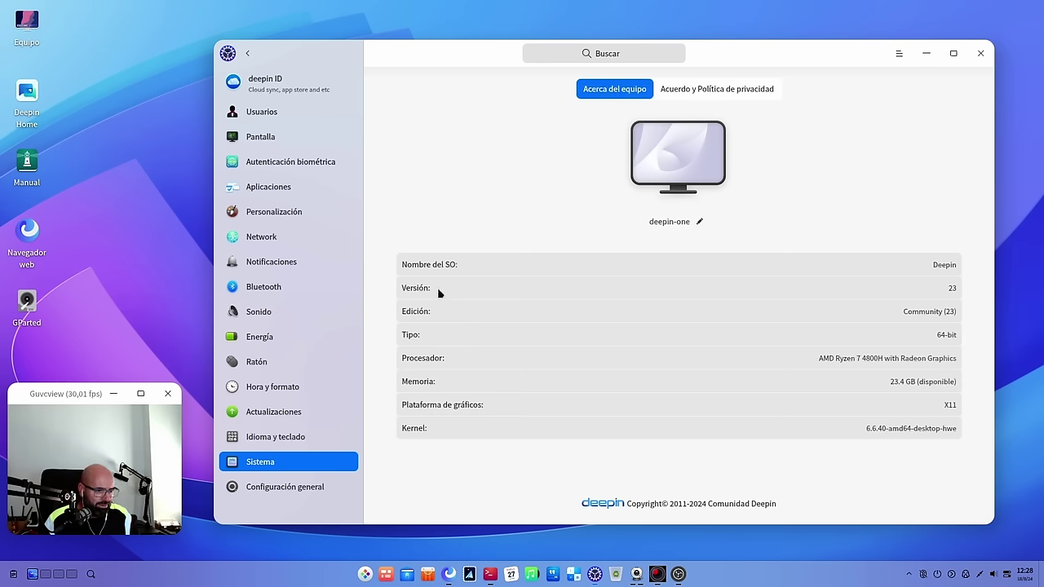
- Review the Configuración general boot menu settings and the Usuarios page, and close the control center
click(307, 488)
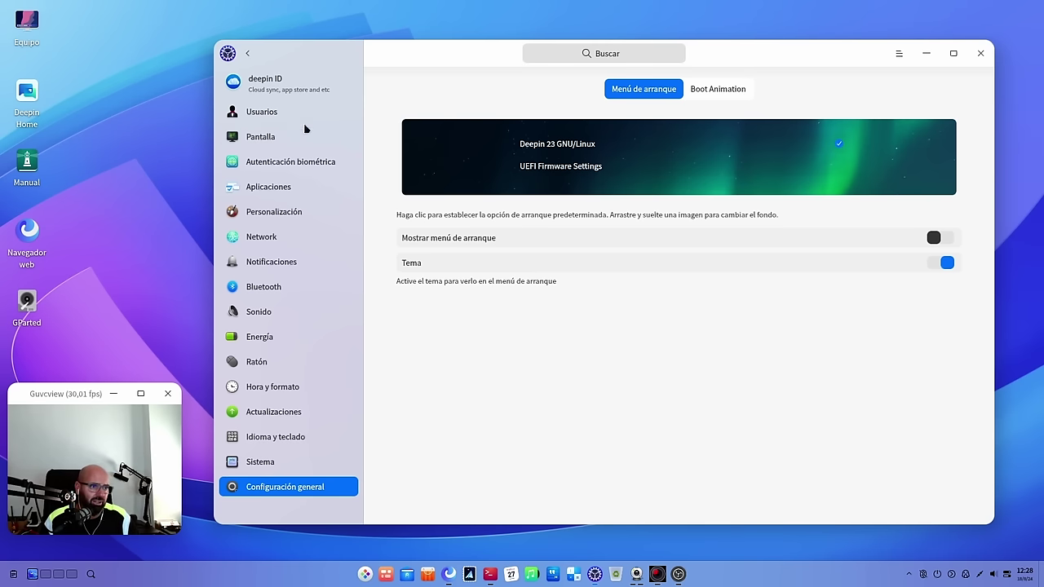
click(280, 114)
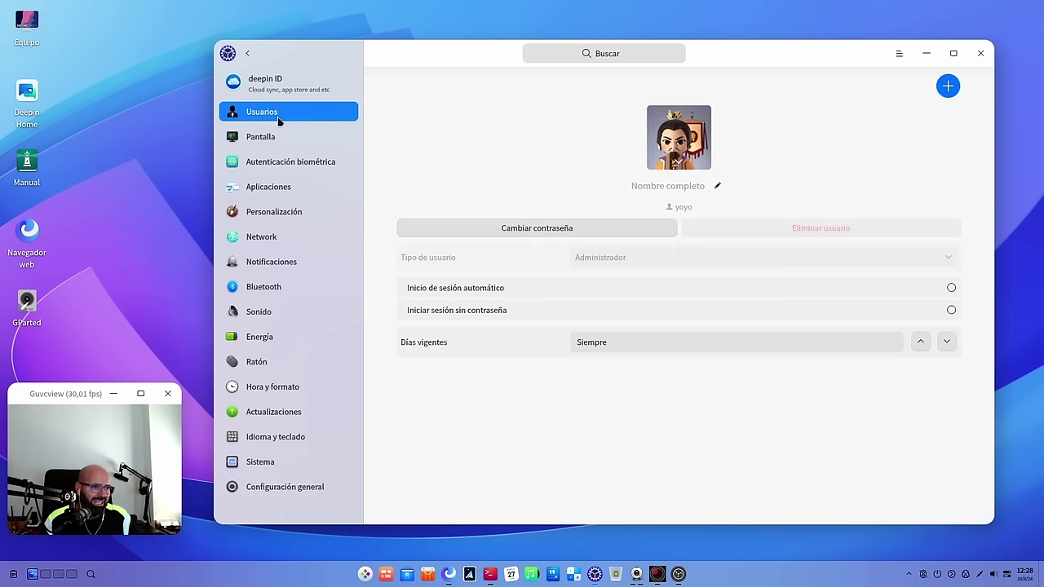
click(981, 54)
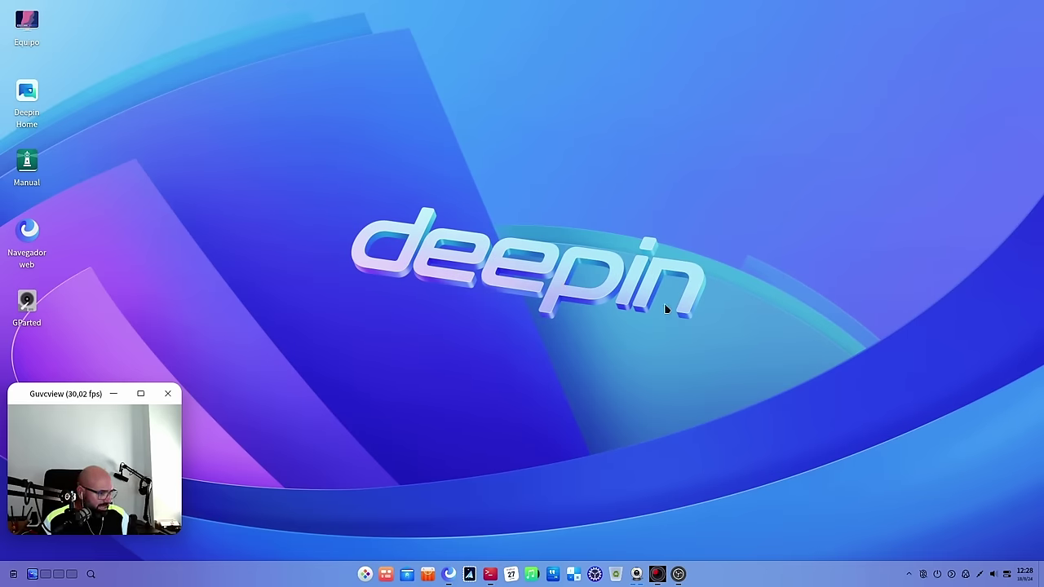
- Check the desktop context menu, look through the launcher's application list, and dismiss it
right_click(491, 121)
click(218, 177)
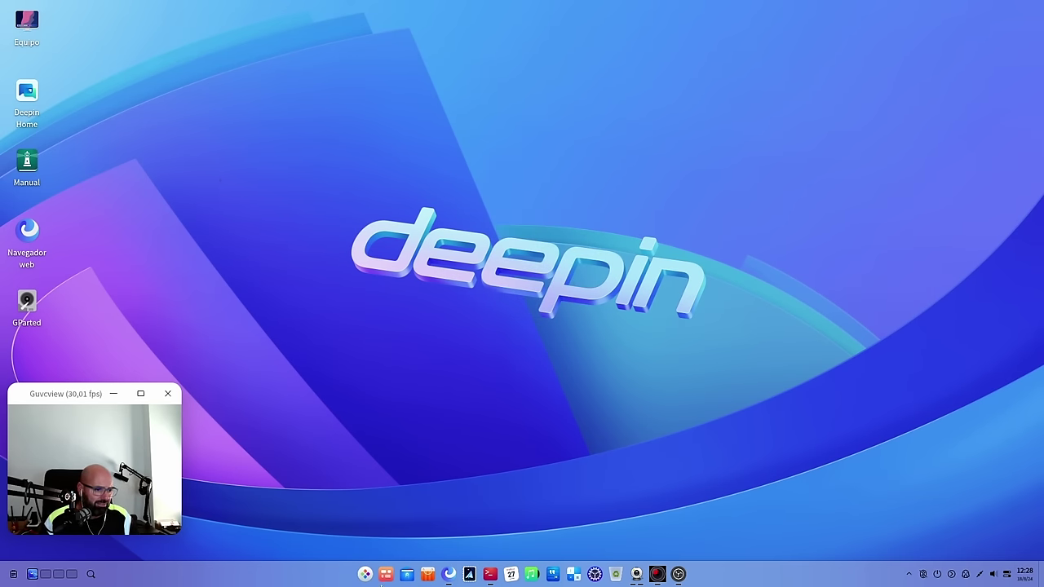
click(364, 574)
scroll(433, 447, down, 5)
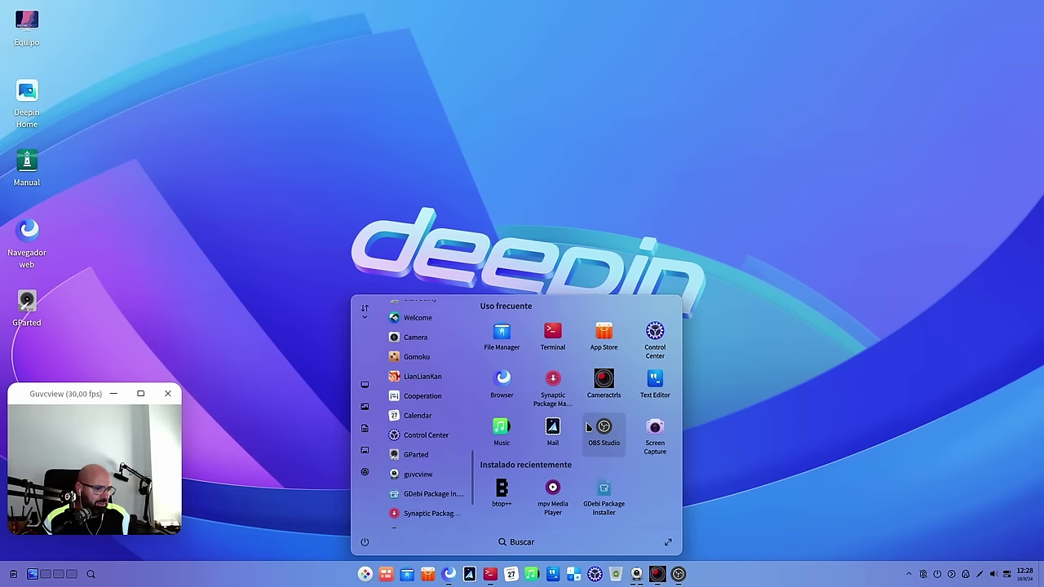
click(889, 356)
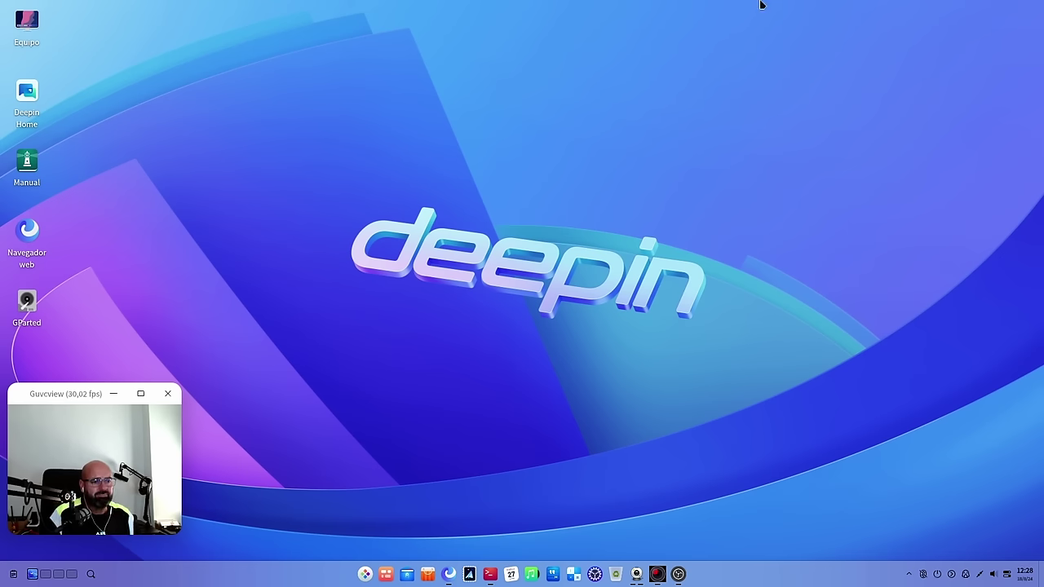
- Show the Sistema information in the control center and arrange its window beside the webcam window
drag(72, 402, 98, 409)
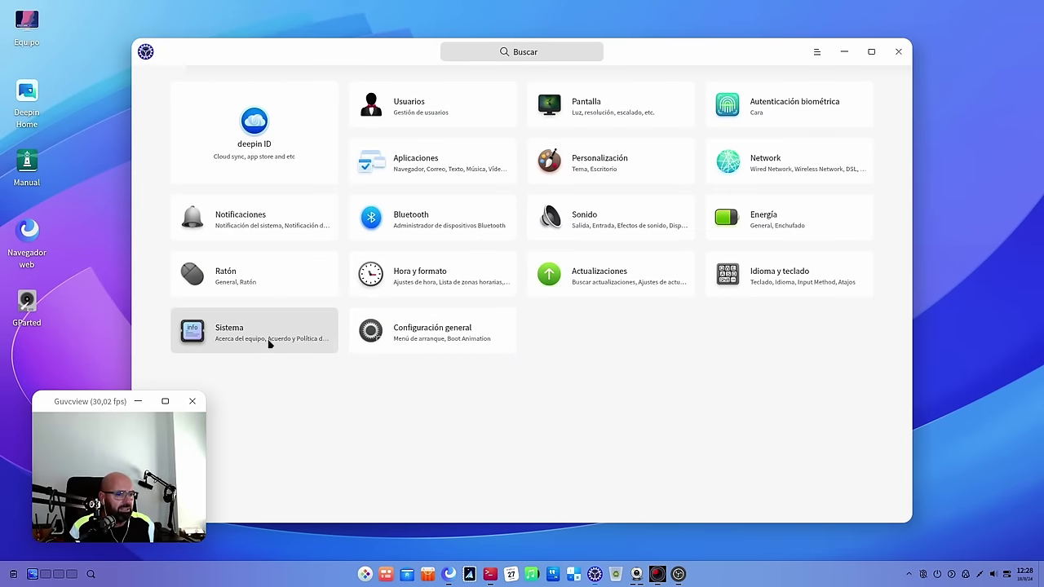
click(267, 334)
drag(389, 47, 475, 32)
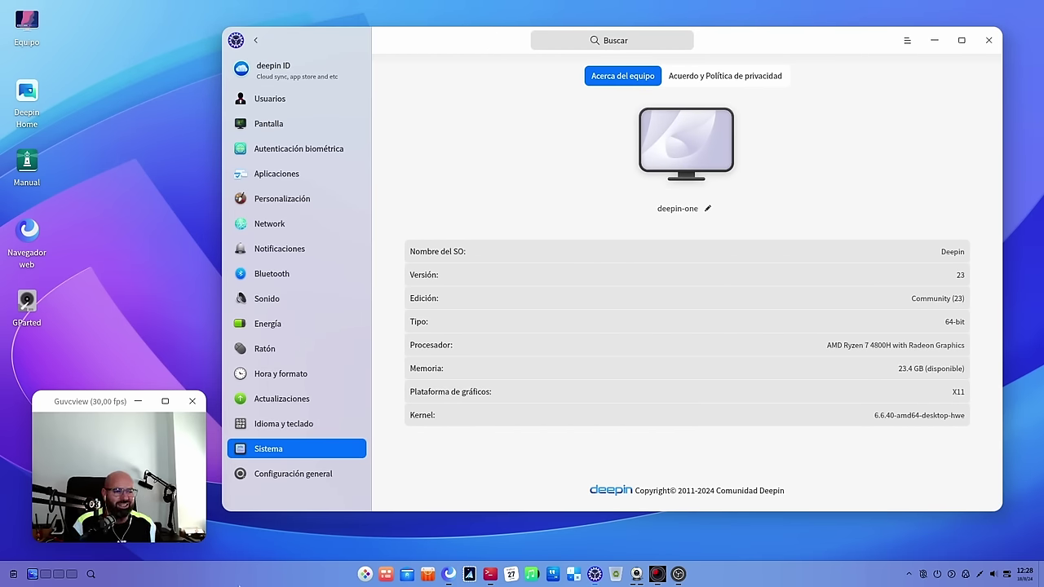
drag(107, 406, 88, 408)
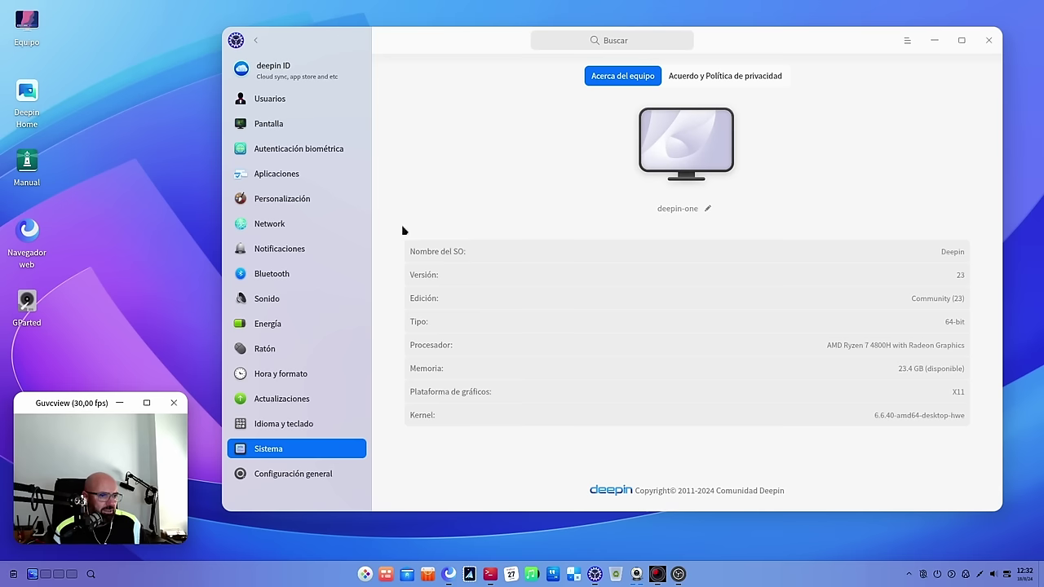
- Review the Tema settings in Personalización, from themes and highlight color to icons, cursor and fonts
click(322, 201)
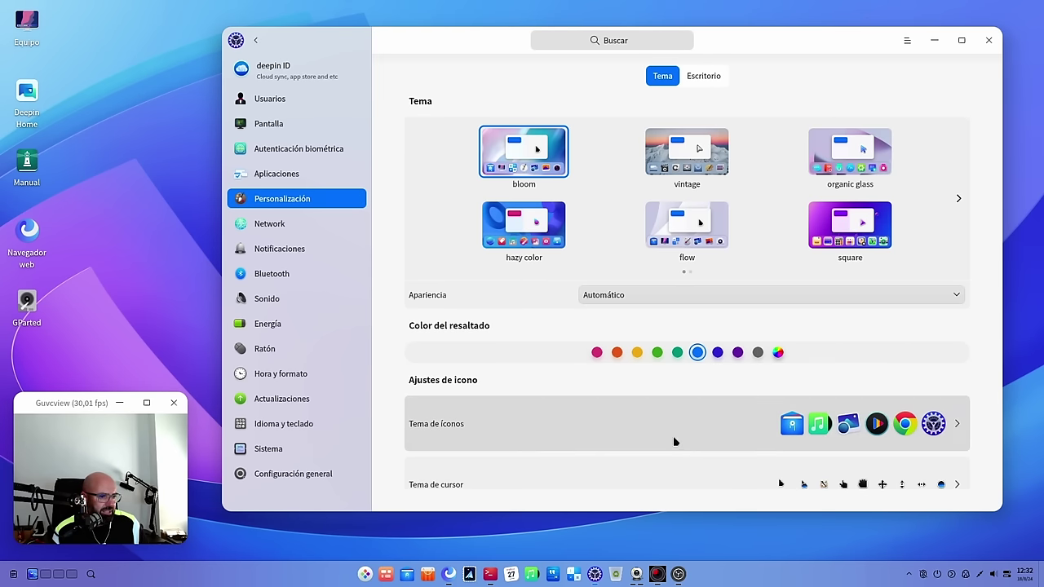
scroll(676, 438, down, 3)
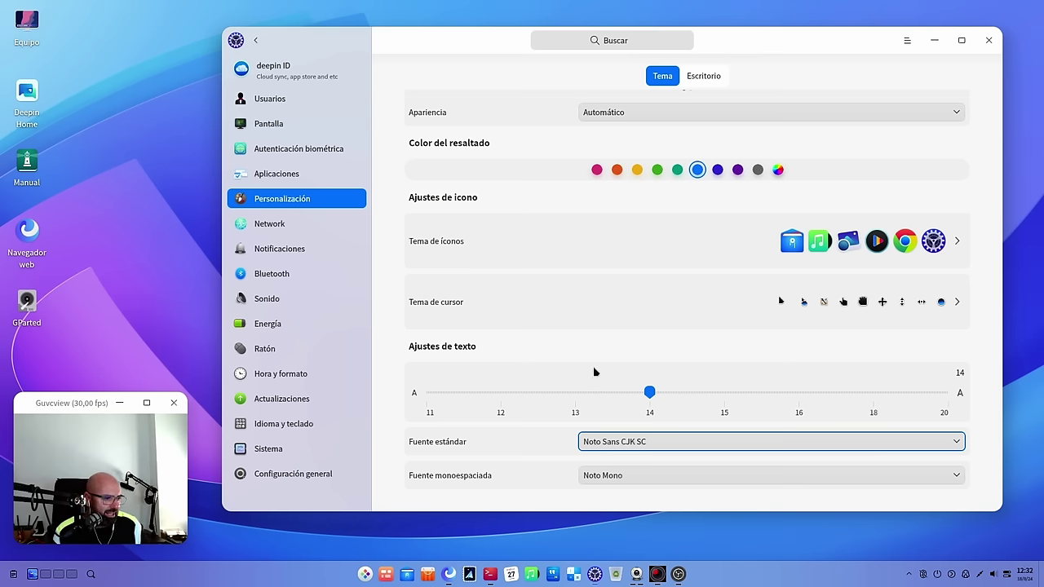
scroll(593, 369, up, 3)
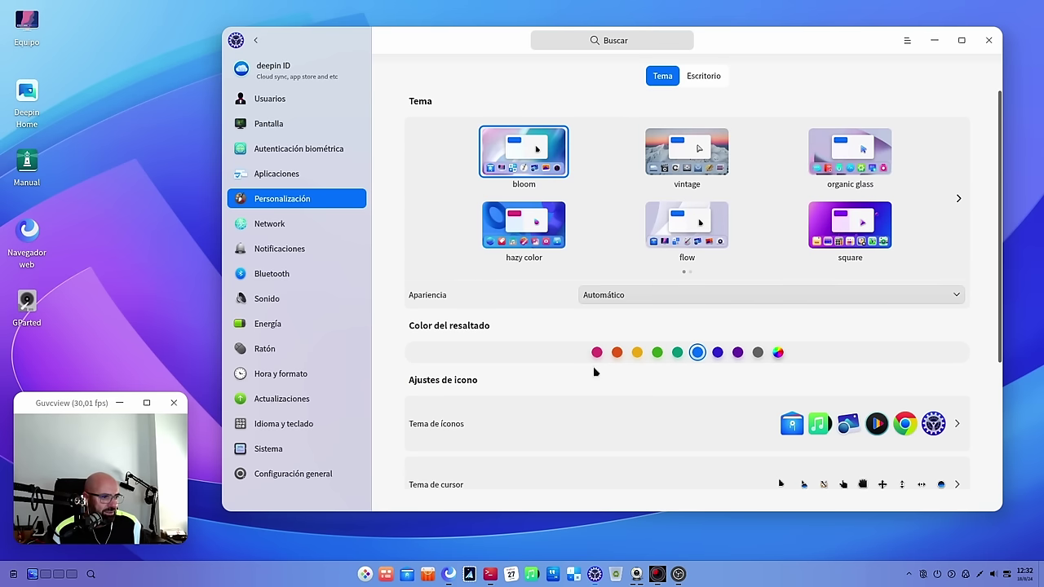
- Try the dock's Align left option in the Escritorio settings and restore it to Align center
click(707, 80)
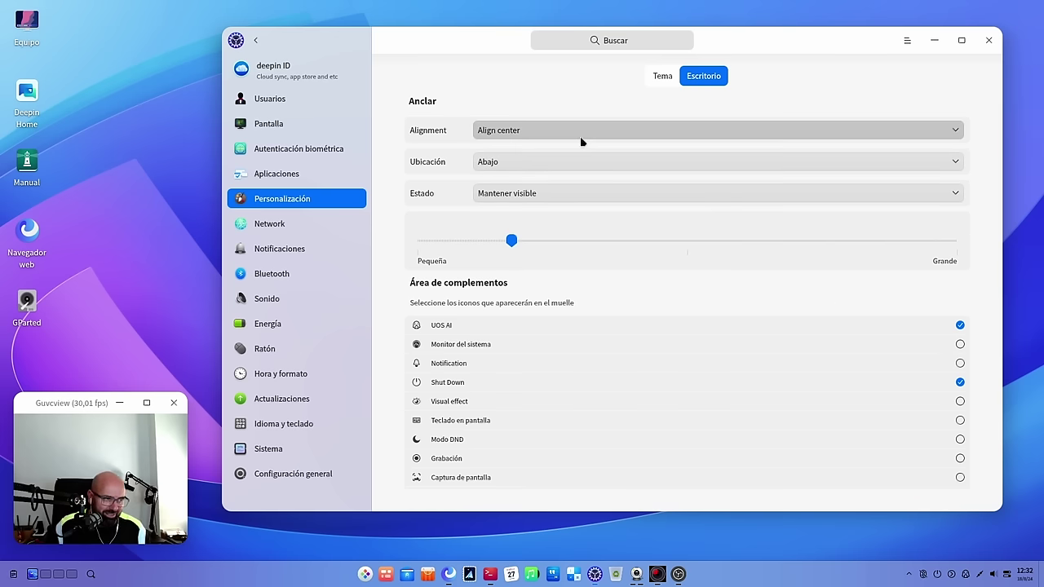
click(531, 131)
click(538, 150)
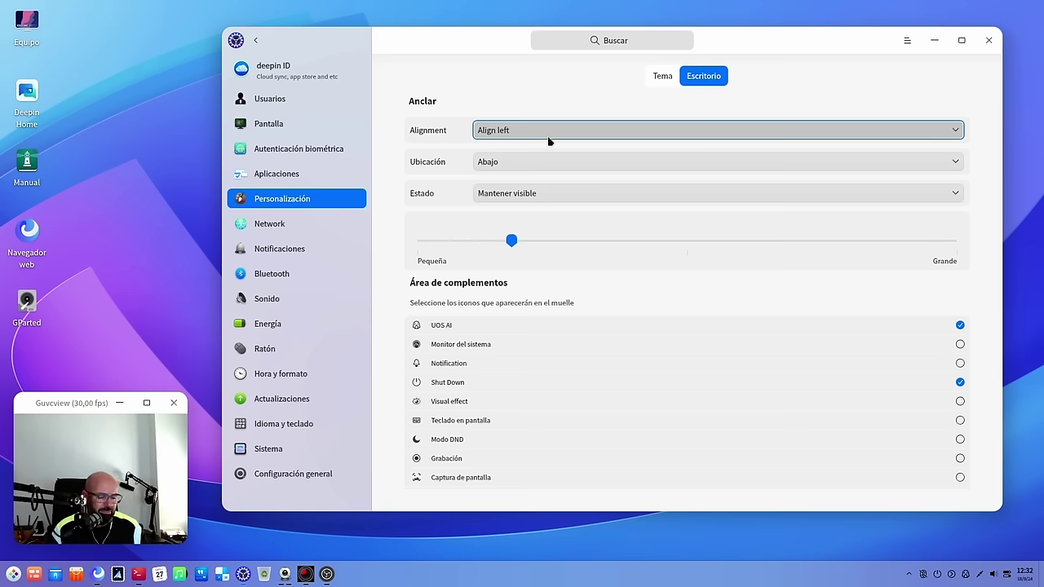
click(534, 135)
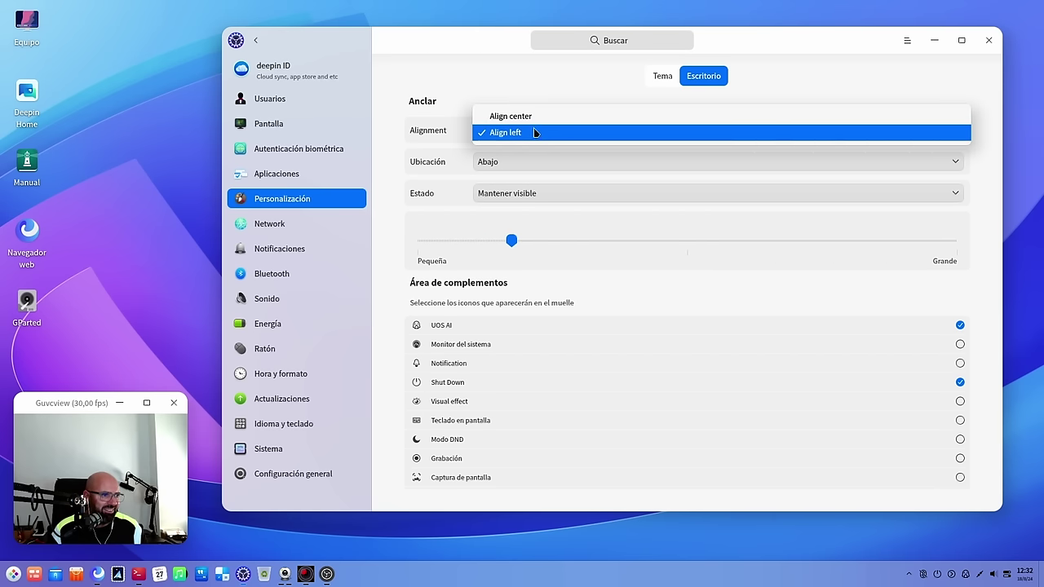
click(531, 117)
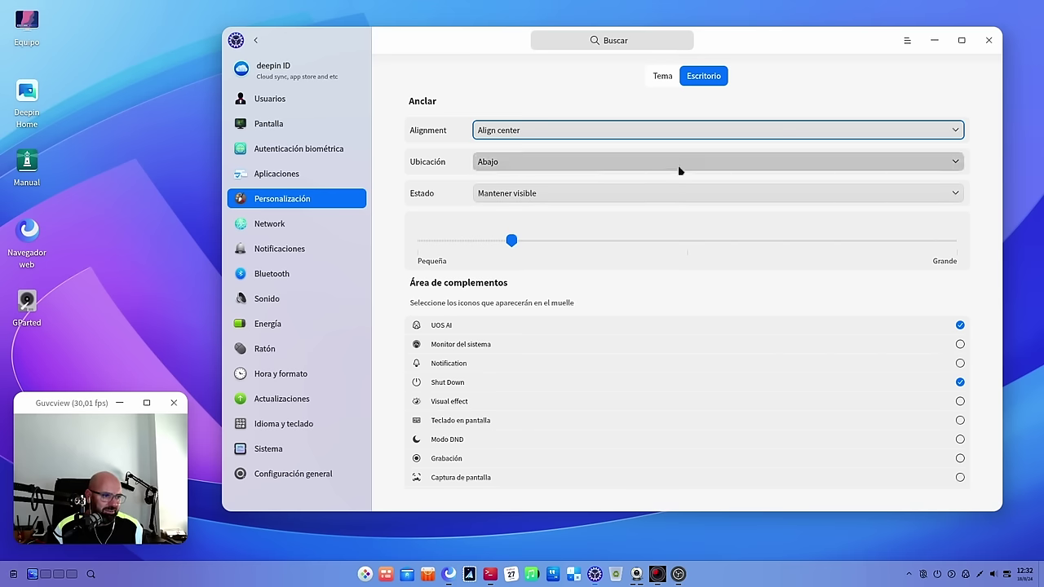
- View the Usuarios page and return to the Sistema information page
click(270, 99)
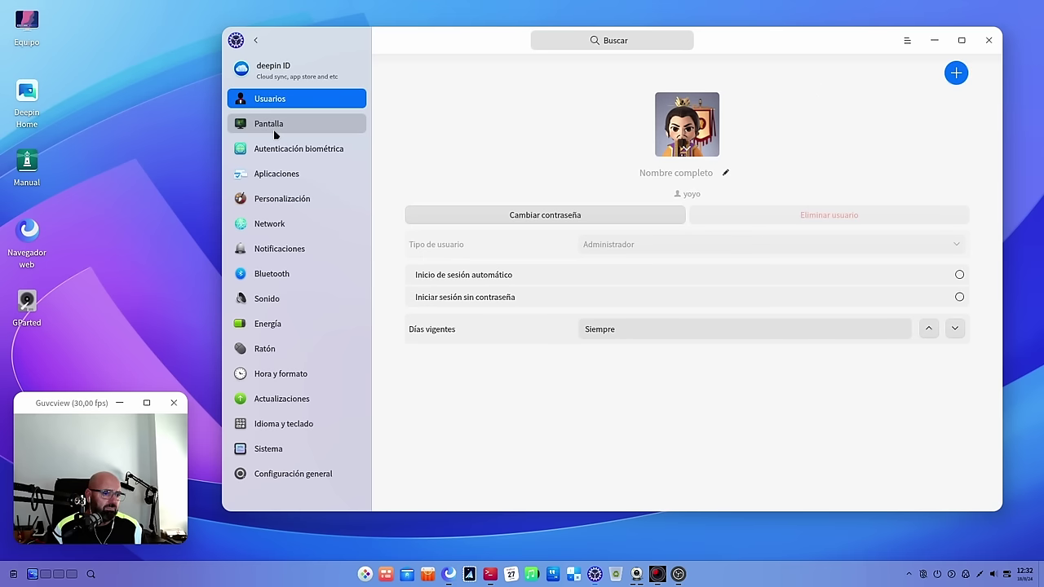
click(285, 454)
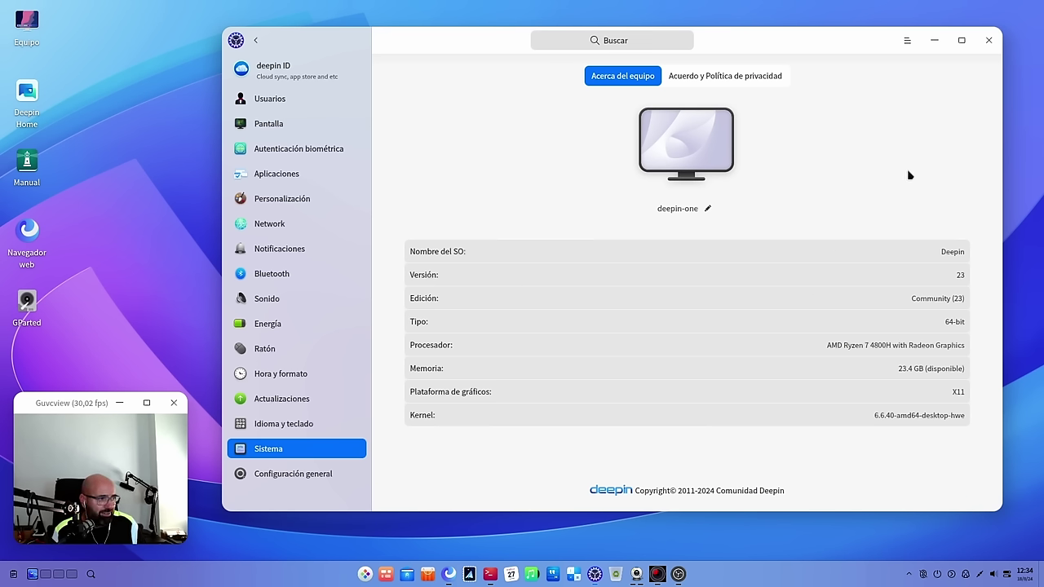
- Check the recording in OBS, and in the browser review the Deepin V23 release article on deepinenespañol.org back through its desktop features
click(678, 574)
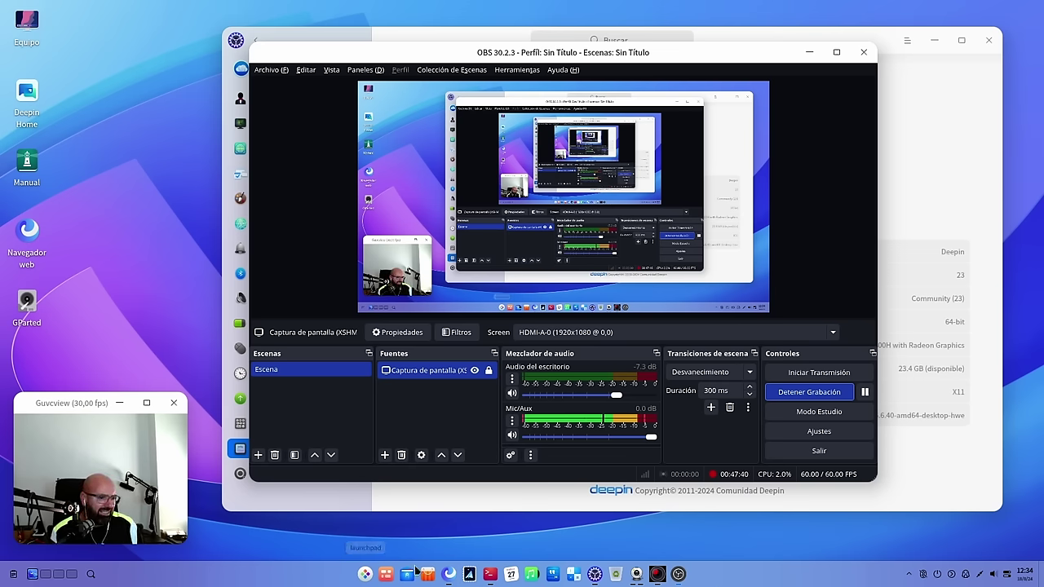
click(450, 574)
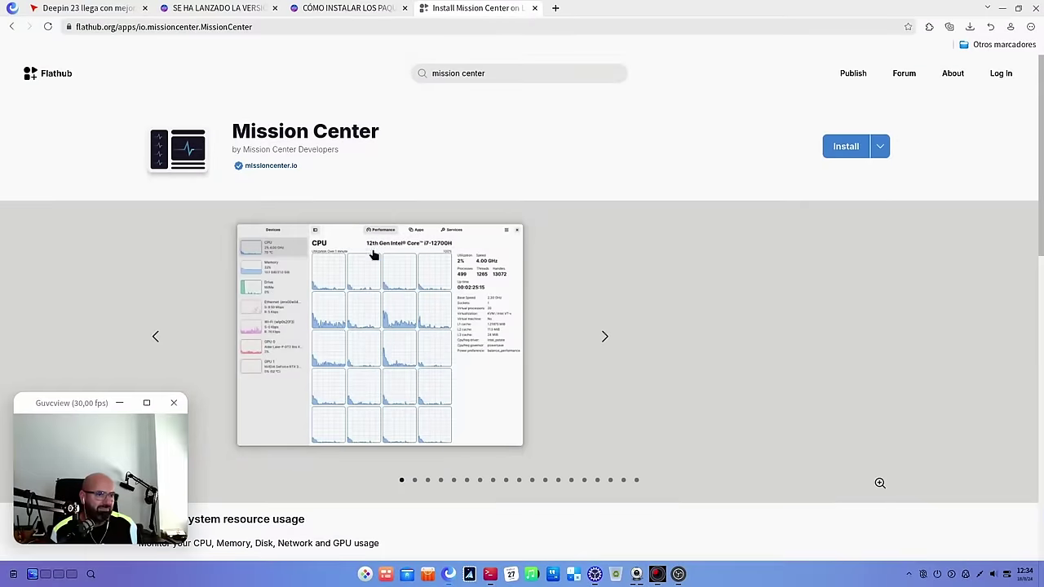
click(194, 14)
scroll(455, 336, up, 10)
scroll(455, 336, up, 6)
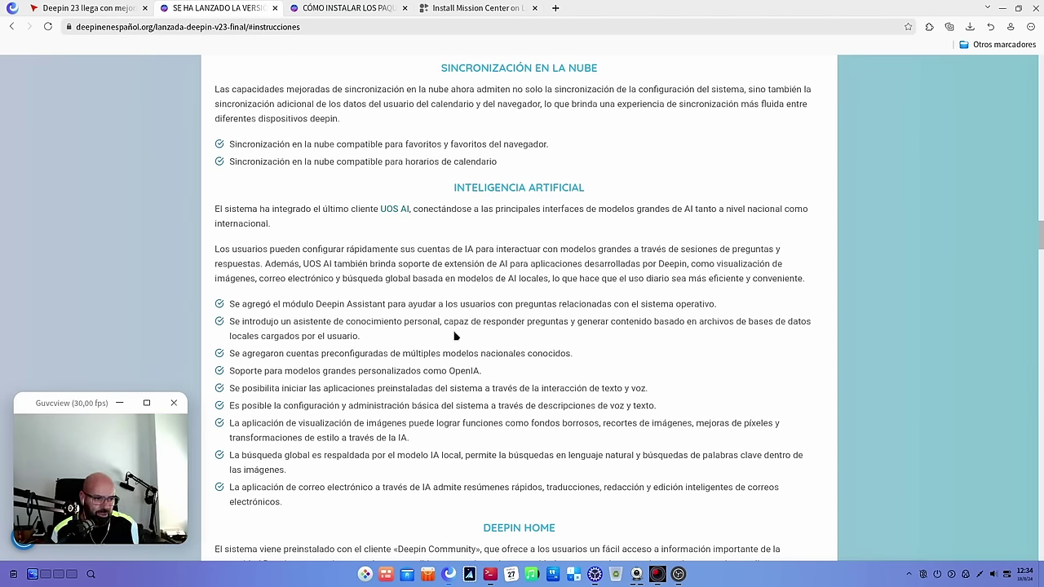
scroll(455, 336, up, 3)
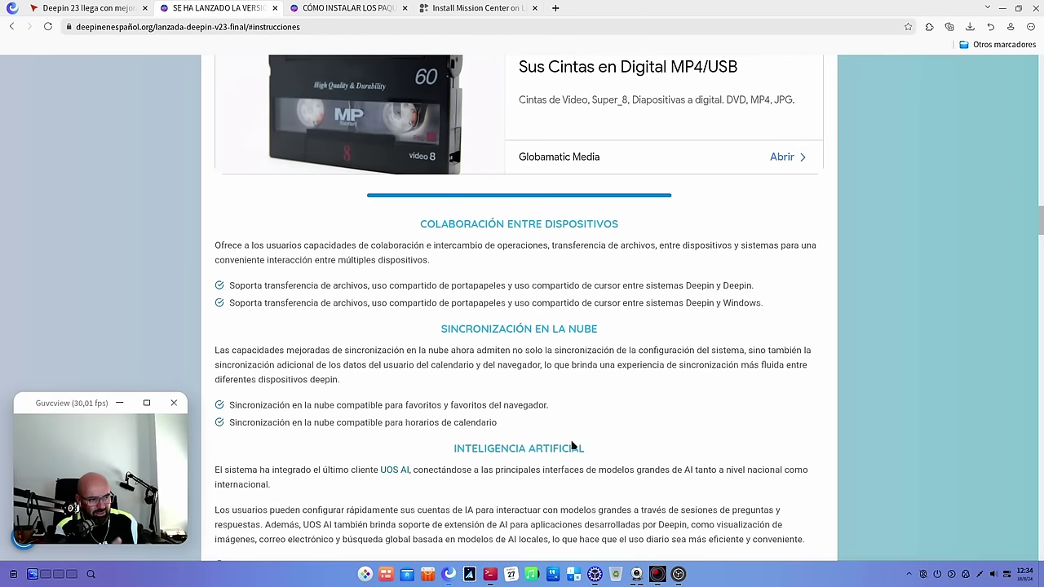
scroll(573, 453, up, 7)
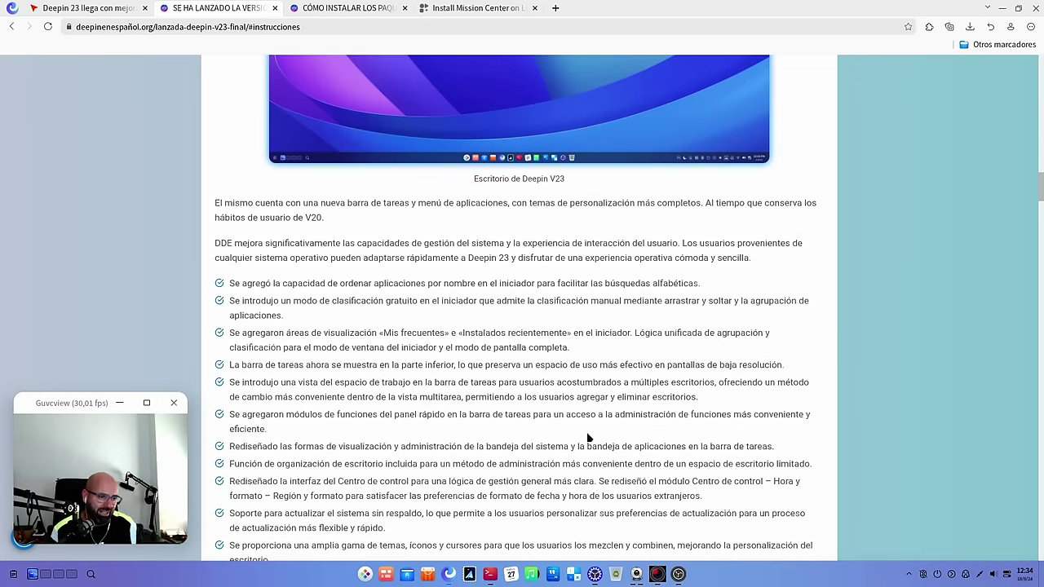
scroll(588, 438, up, 1)
scroll(587, 438, up, 3)
- View the MuyLinux article about Deepin 23 from its updates section back up to the headline
click(96, 8)
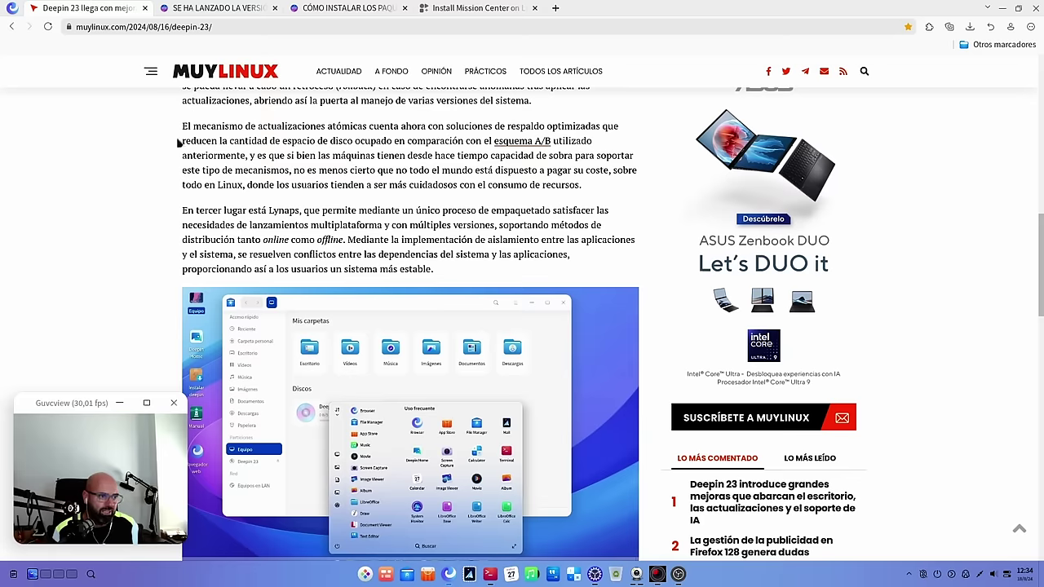
scroll(329, 294, up, 3)
scroll(329, 293, up, 5)
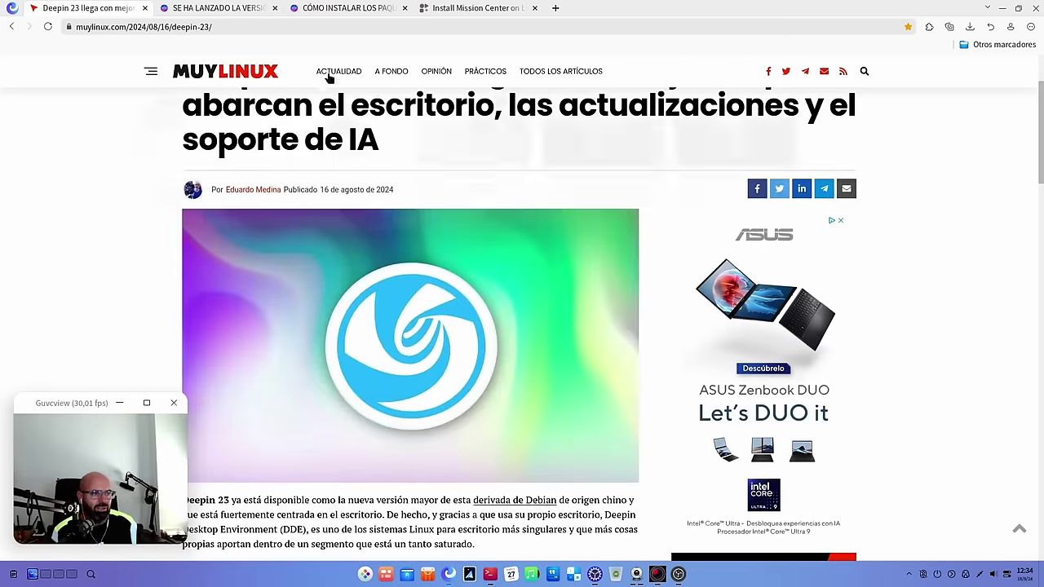
- Show the heading of the deepinenespañol.org V23 release article and minimize the browser to return to OBS
click(218, 10)
scroll(432, 314, up, 15)
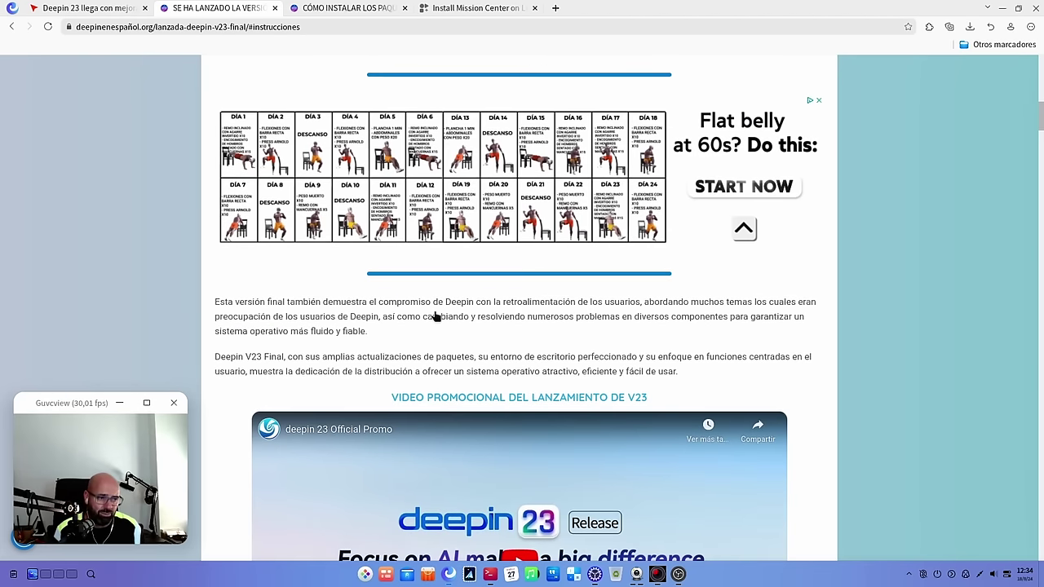
scroll(440, 310, up, 6)
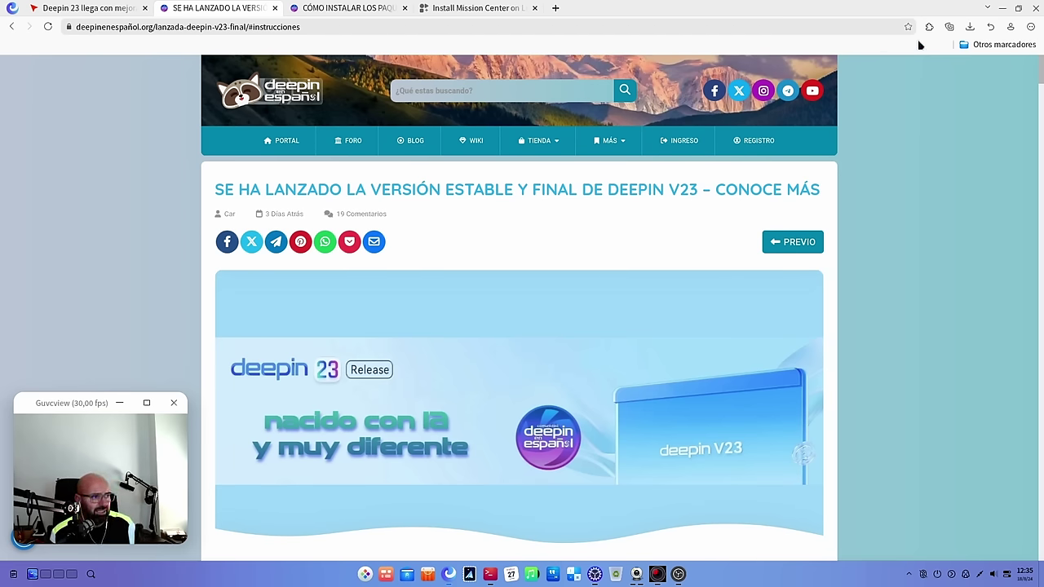
click(1002, 8)
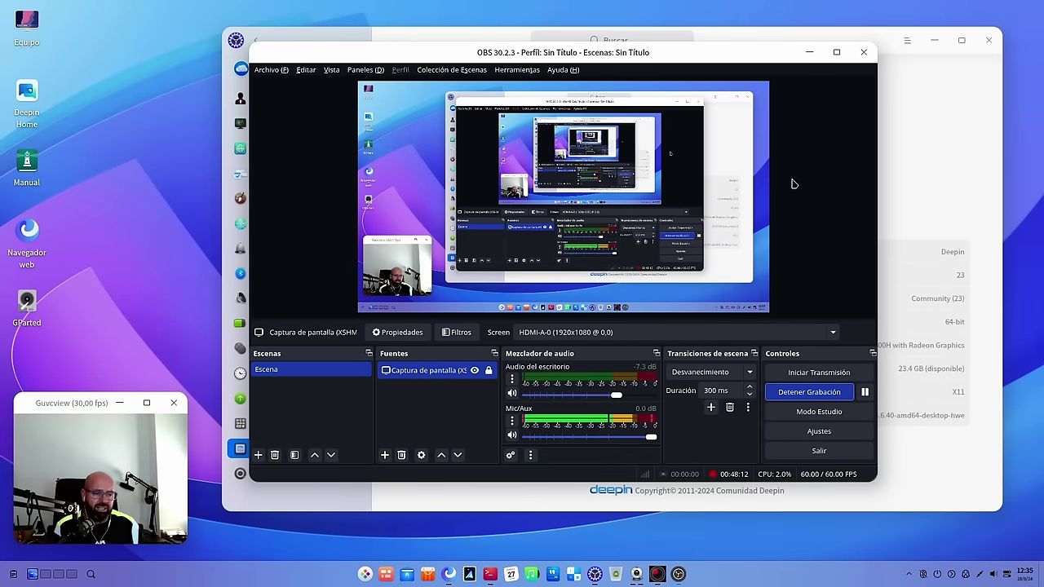